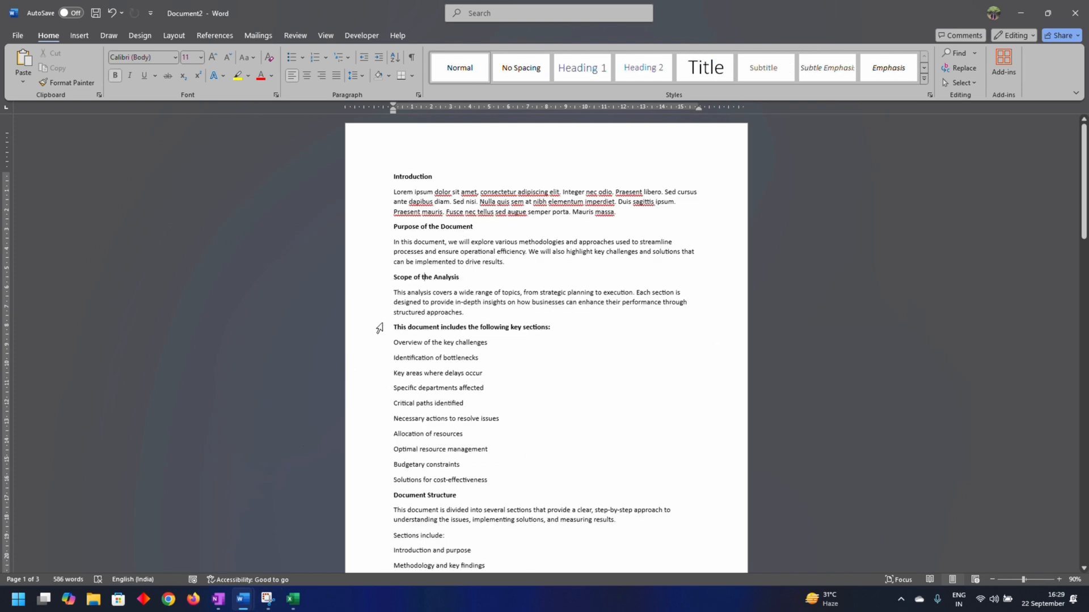
Scroll up and down through Document2 to review the plain report's sections
scroll(411, 238, down, 1)
scroll(411, 238, up, 1)
scroll(411, 238, down, 3)
scroll(411, 238, up, 3)
scroll(406, 239, down, 15)
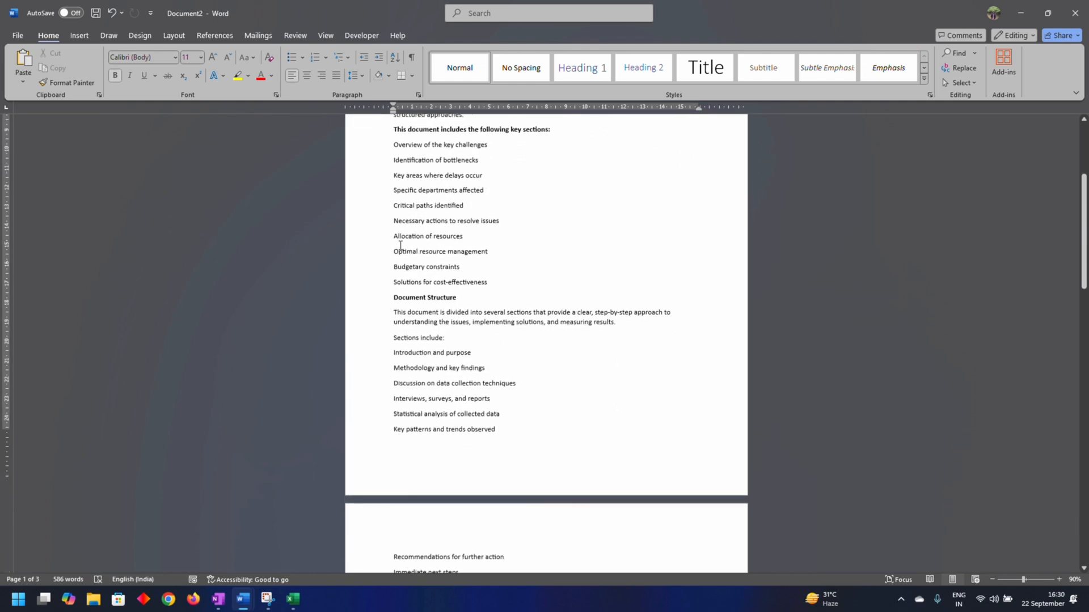
scroll(412, 268, down, 15)
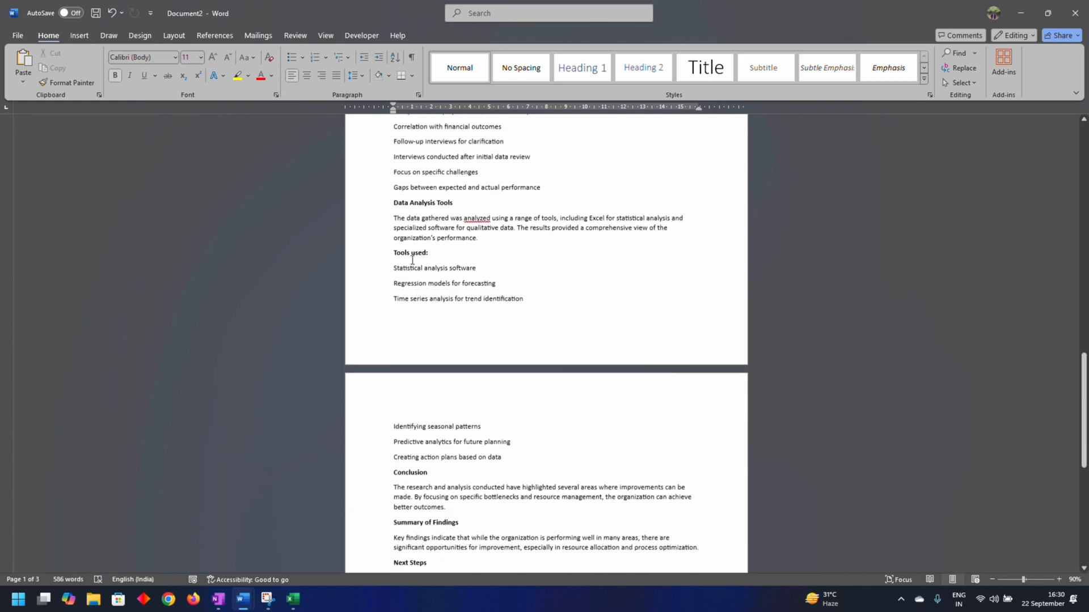
scroll(439, 269, up, 10)
scroll(439, 268, up, 20)
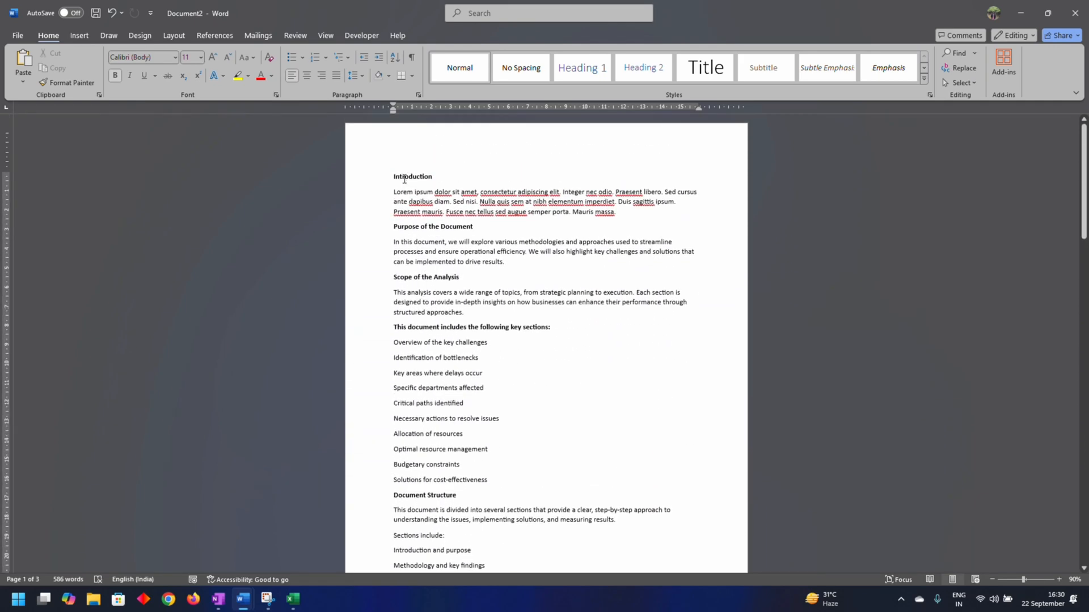
Make Introduction and Purpose of the Document Heading 1 and Scope of the Analysis Heading 2
click(587, 75)
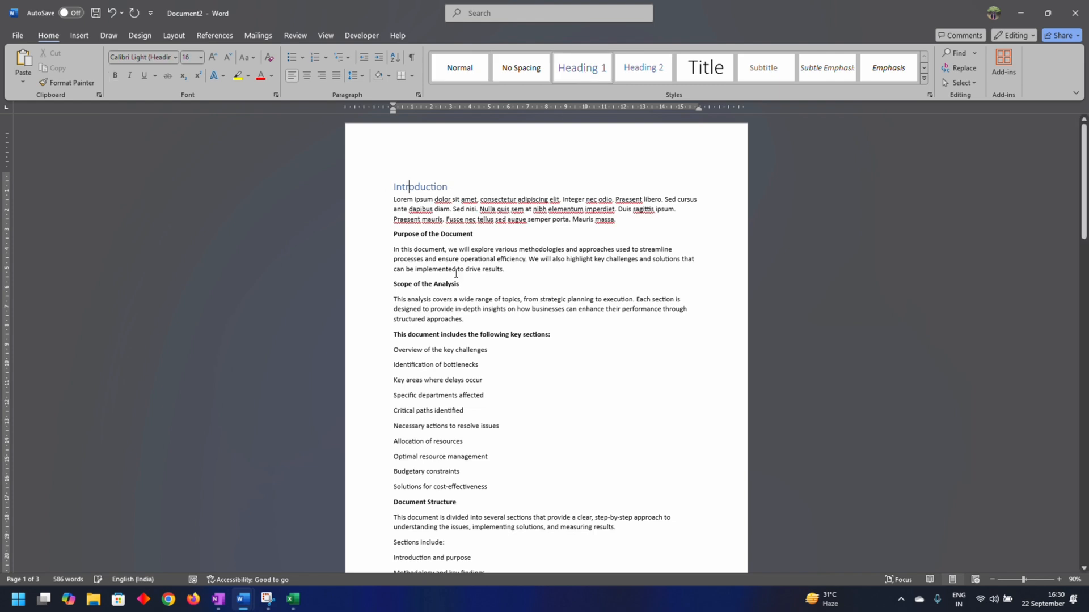
click(432, 234)
key(ctrl+alt+1)
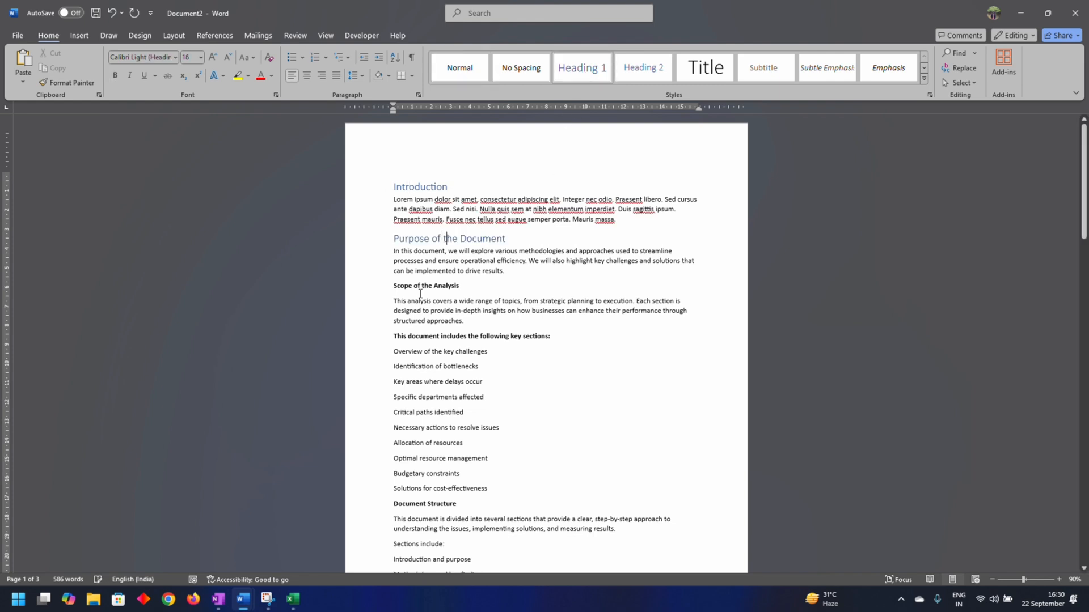
click(439, 283)
click(638, 83)
Insert a page break before Introduction and add an automatic table of contents on the new first page
click(393, 187)
click(81, 37)
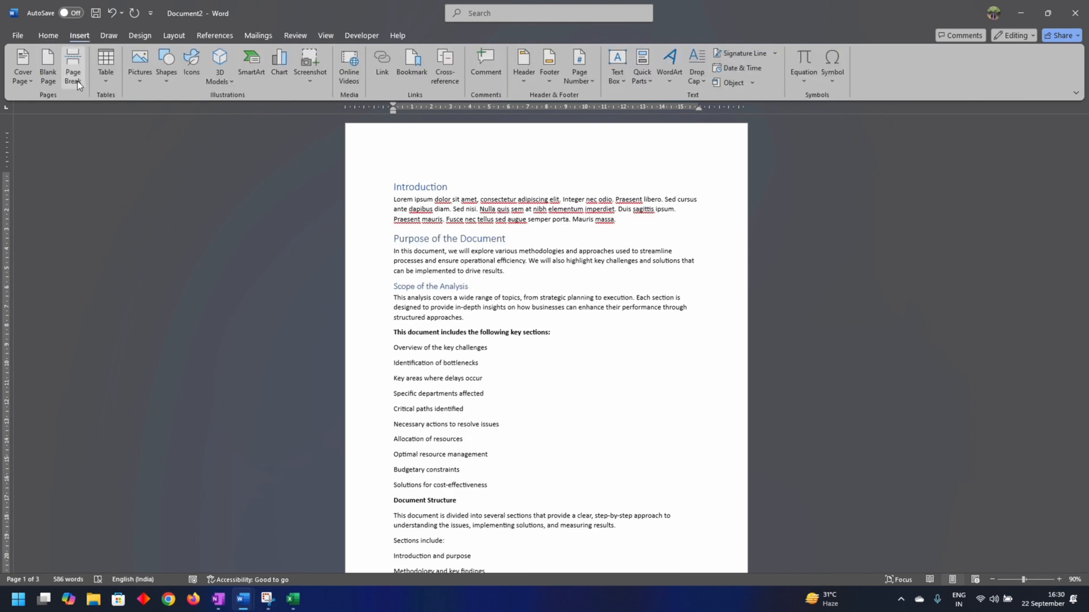
click(74, 72)
scroll(441, 234, up, 5)
click(379, 162)
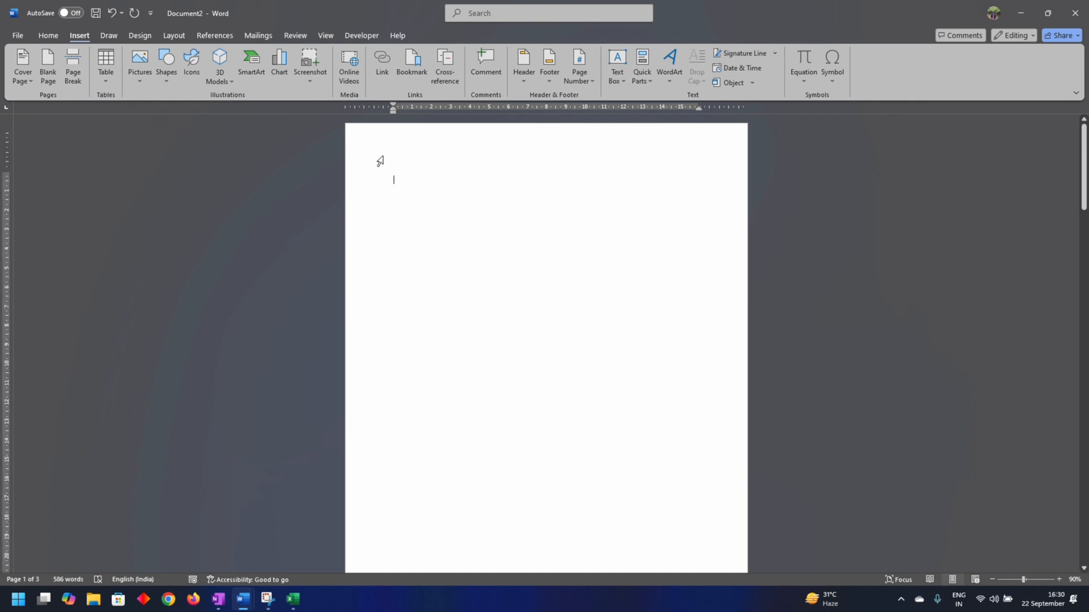
click(207, 36)
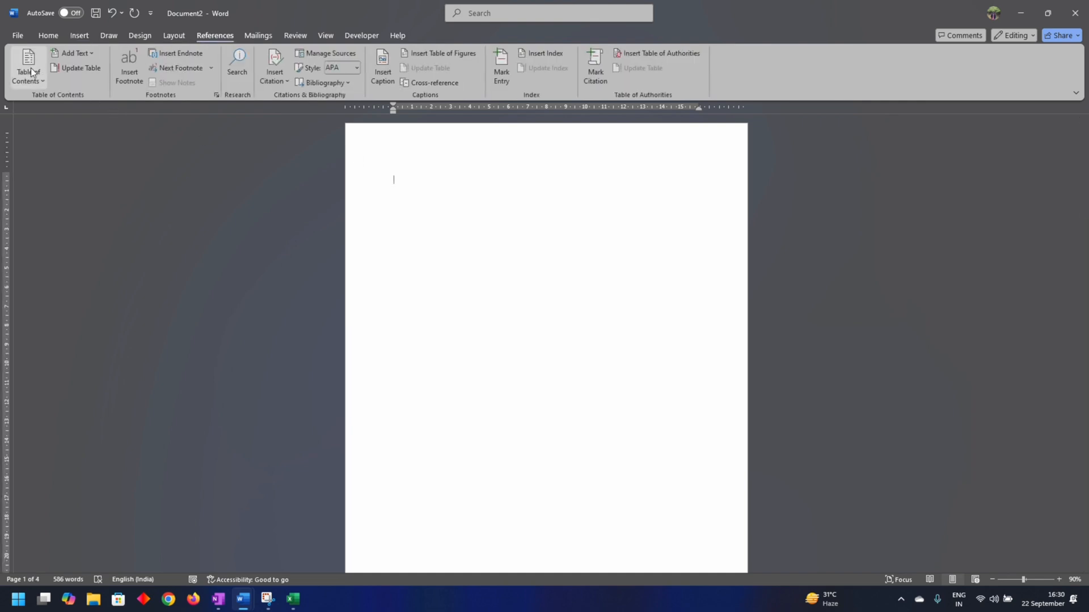
click(29, 71)
click(46, 121)
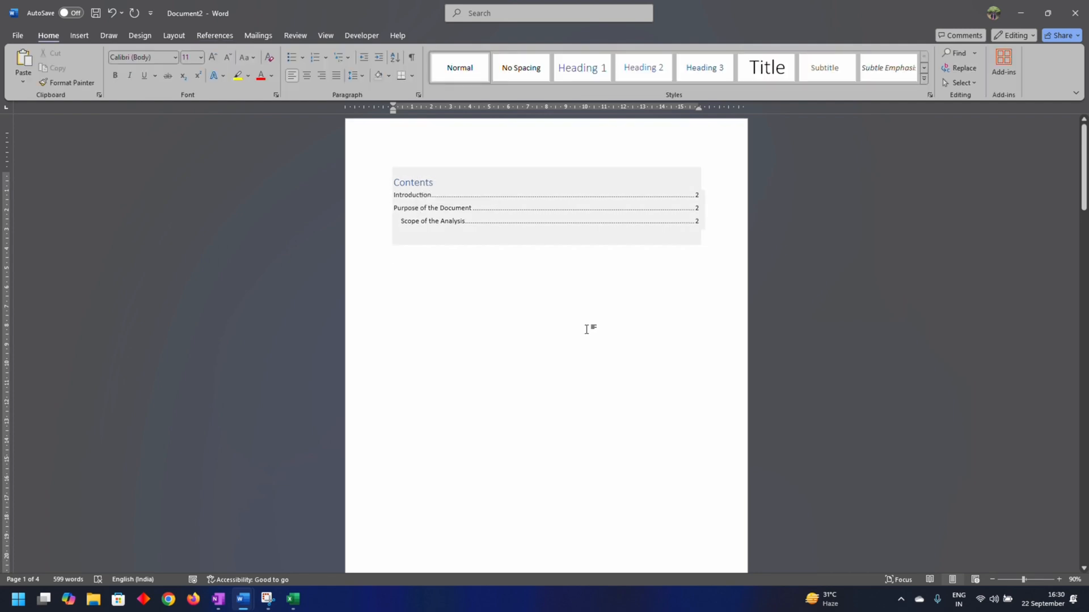
scroll(587, 329, up, 1)
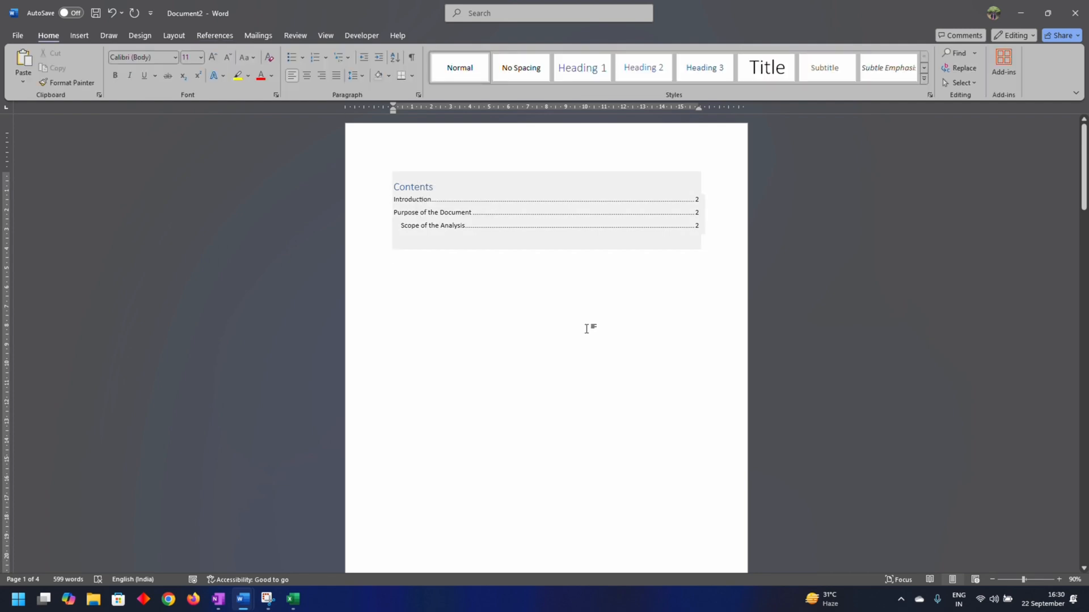
Undo the table of contents and heading styles, delete a stray space, and switch to Template 1
key(ctrl+z)
key(ctrl+z)
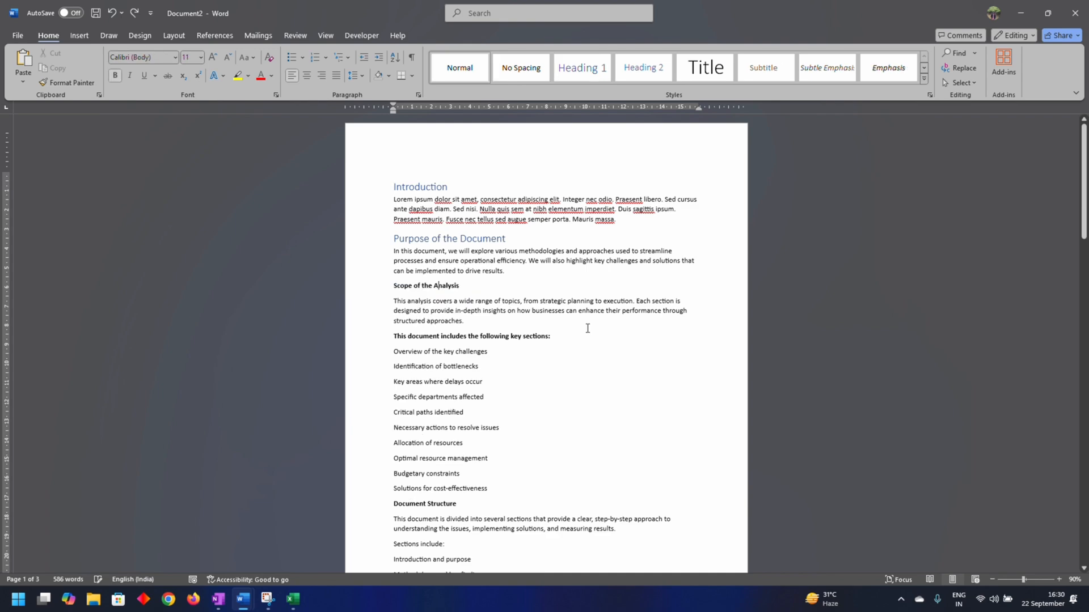
key(ctrl+z)
key(ctrl+z)
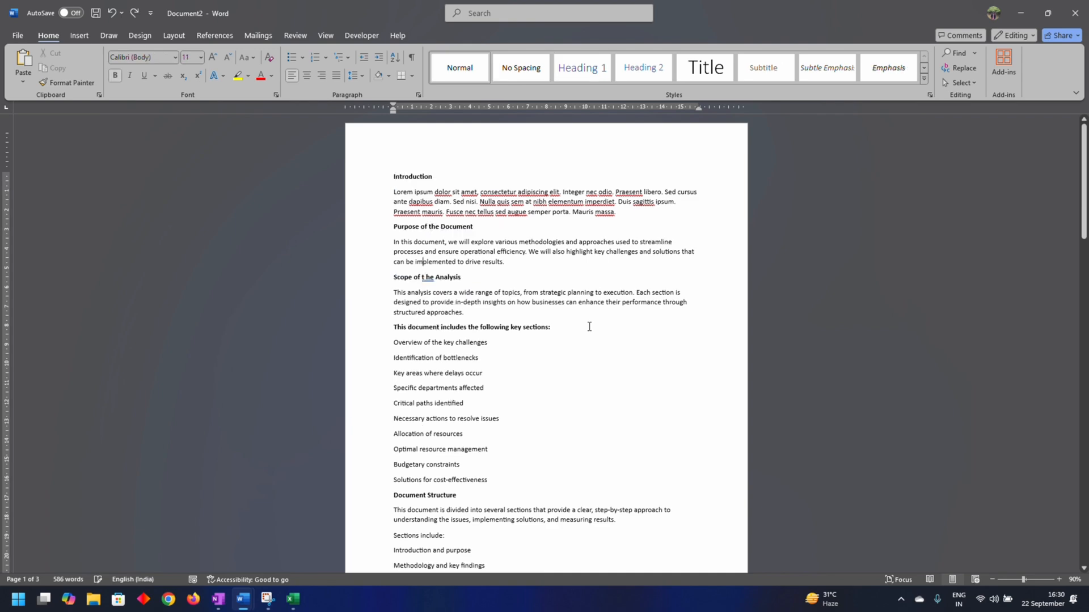
key(BackSpace)
scroll(538, 329, down, 15)
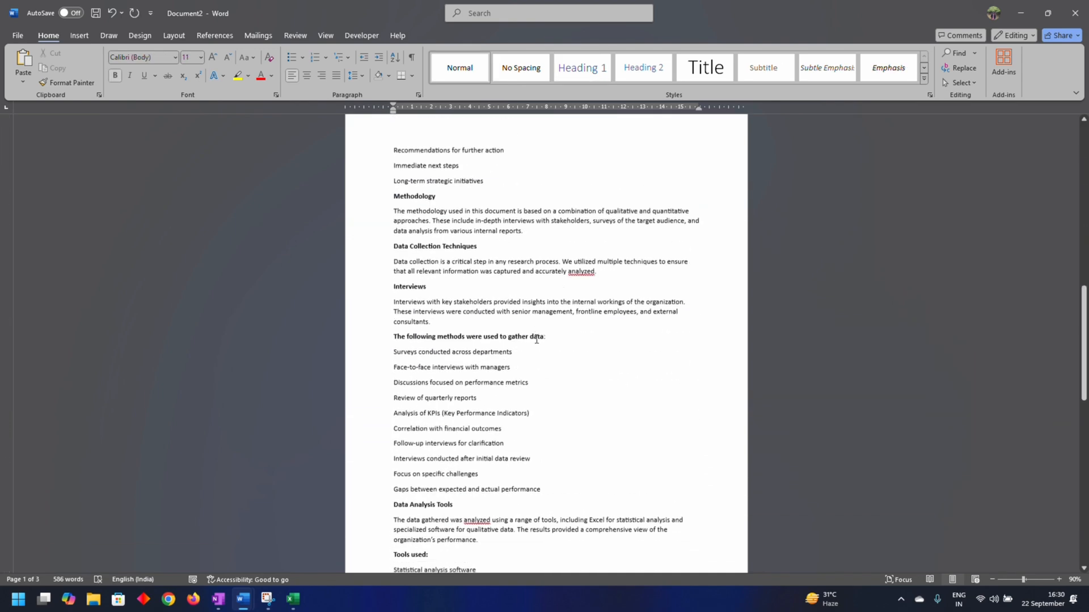
scroll(538, 344, down, 9)
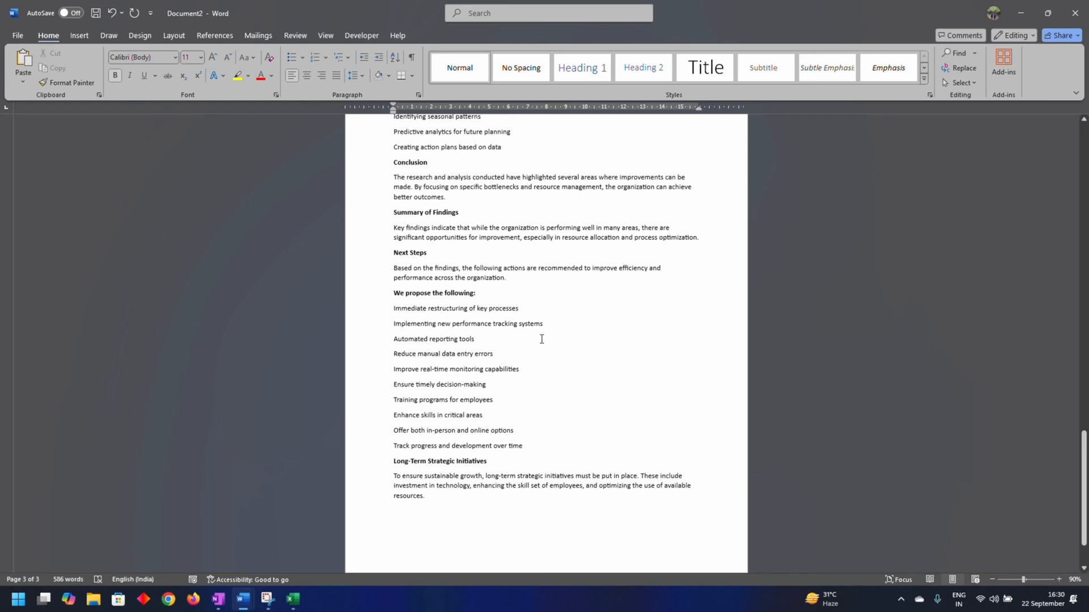
key(alt+Tab)
key(alt+Tab)
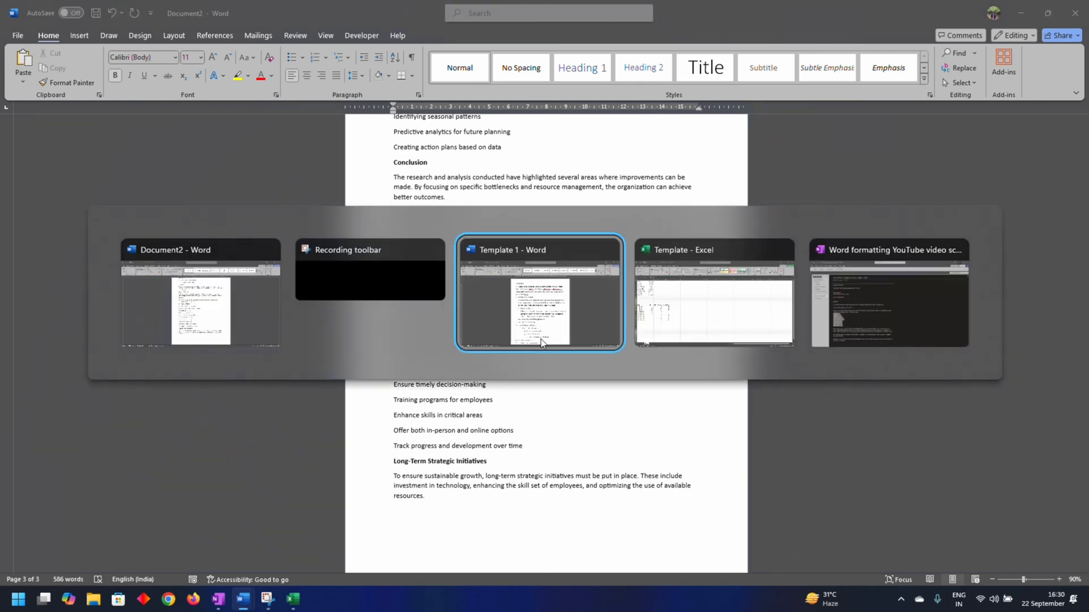
Set Template 1's empty first line to the Normal style
scroll(578, 338, down, 20)
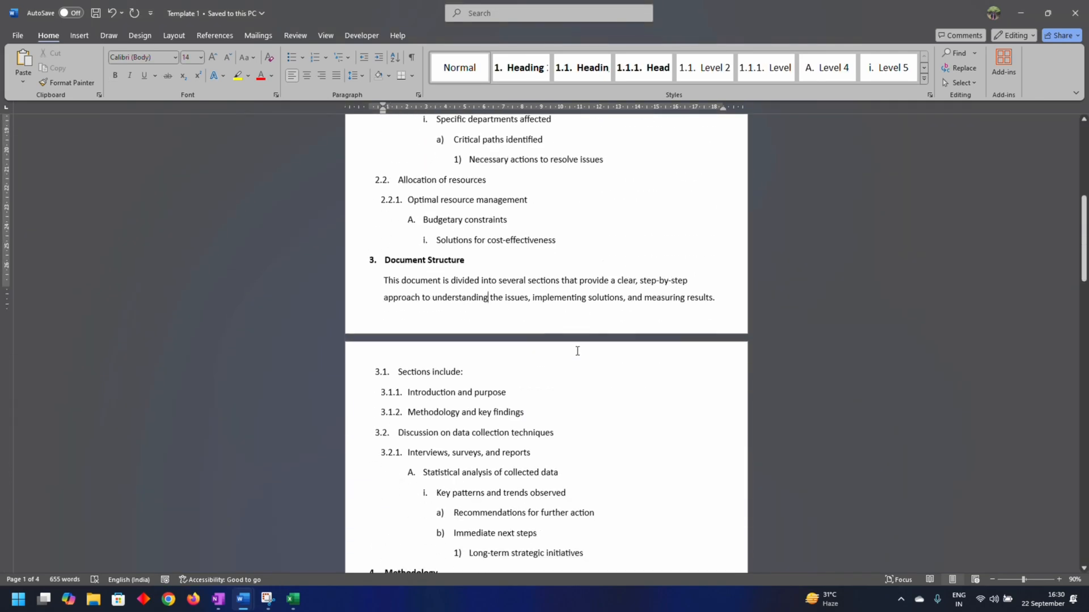
scroll(582, 354, up, 20)
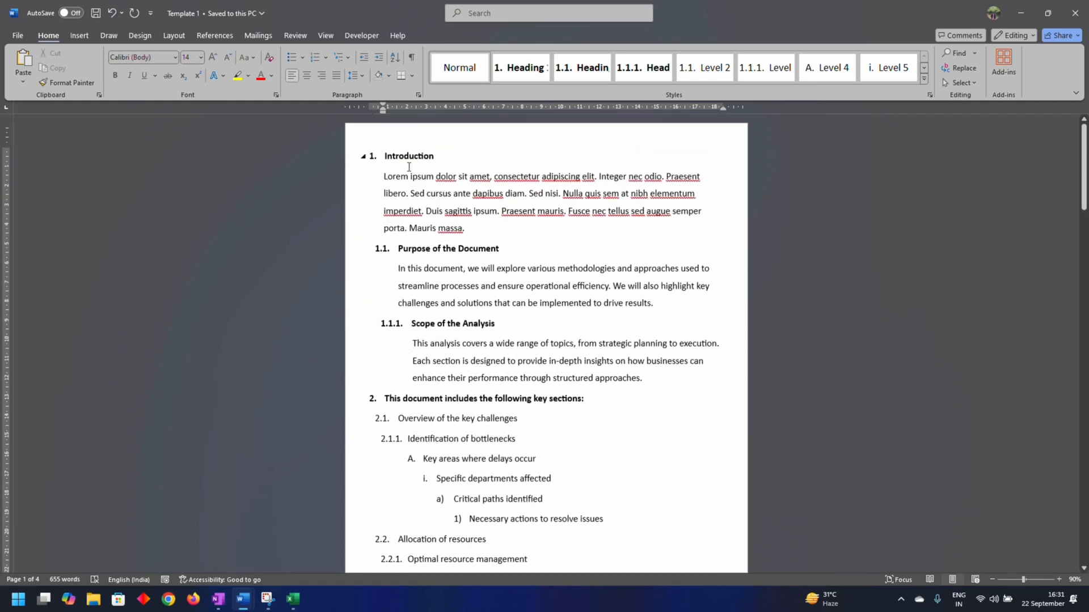
scroll(419, 440, down, 3)
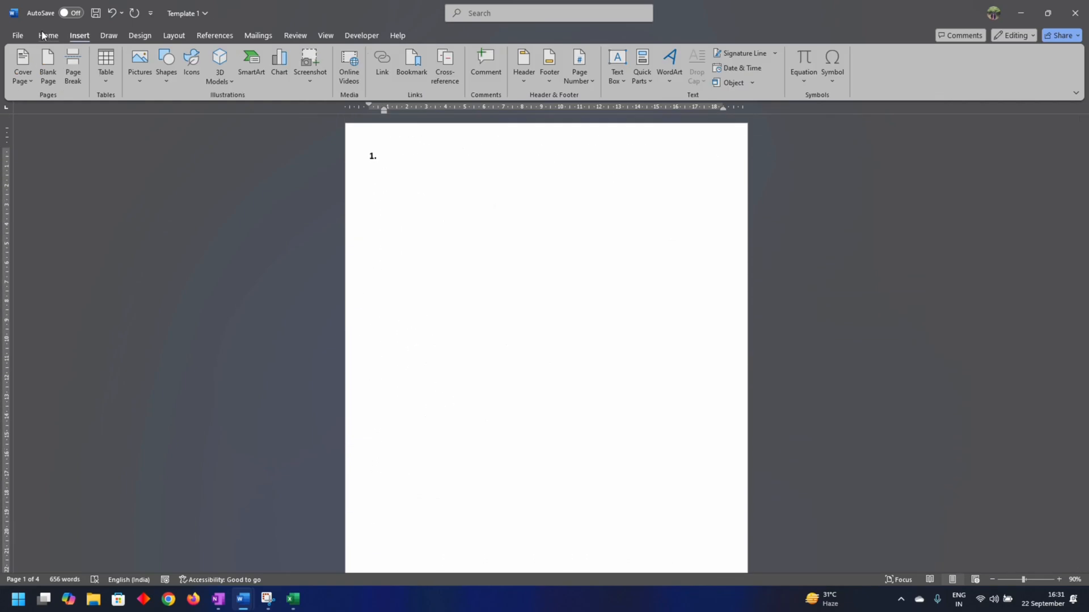
click(49, 35)
click(459, 68)
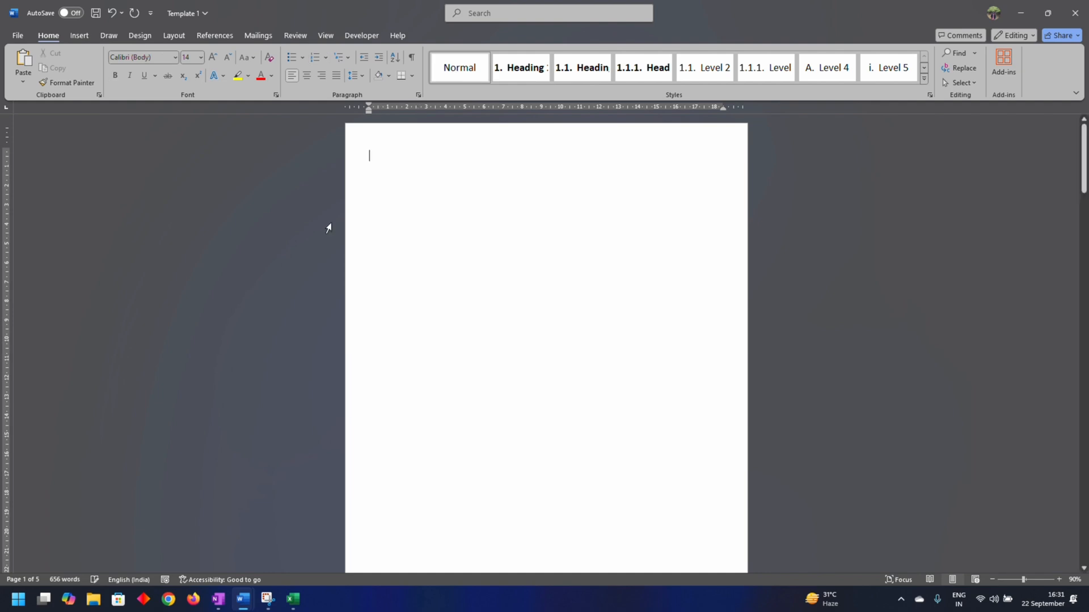
Insert an Automatic Table 1 table of contents and bring up its context options
click(215, 35)
click(44, 74)
click(63, 146)
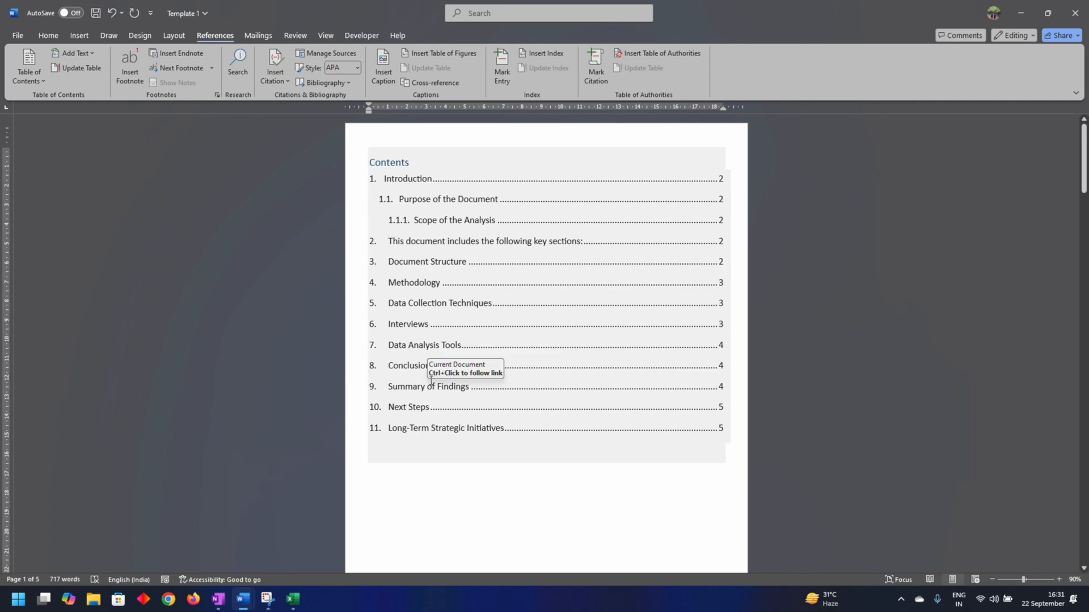
click(394, 174)
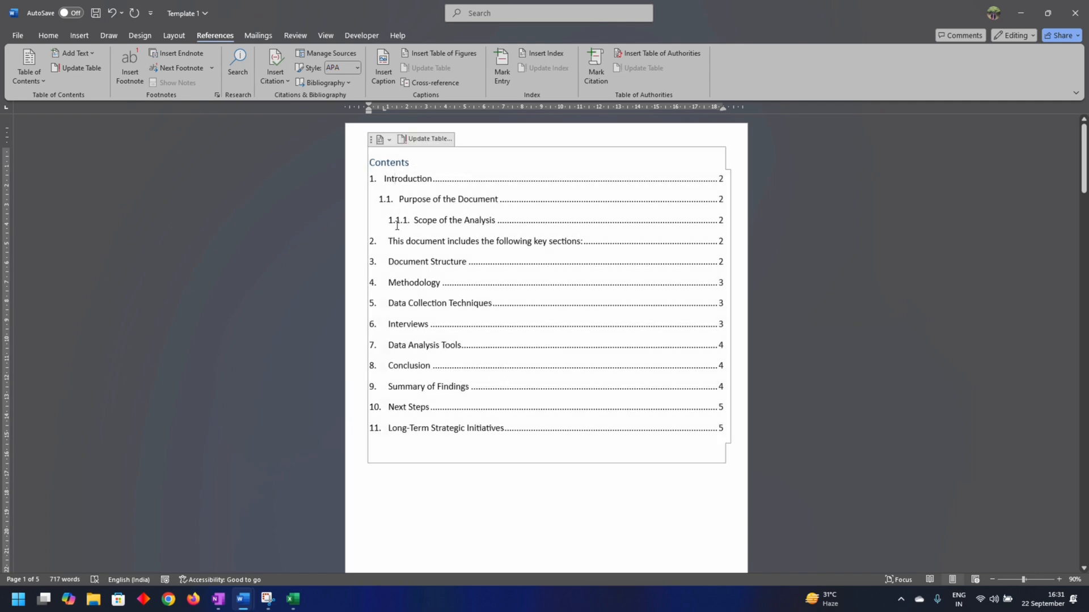
right_click(312, 343)
Return to Document2 and apply Narrow page margins
key(alt+Tab)
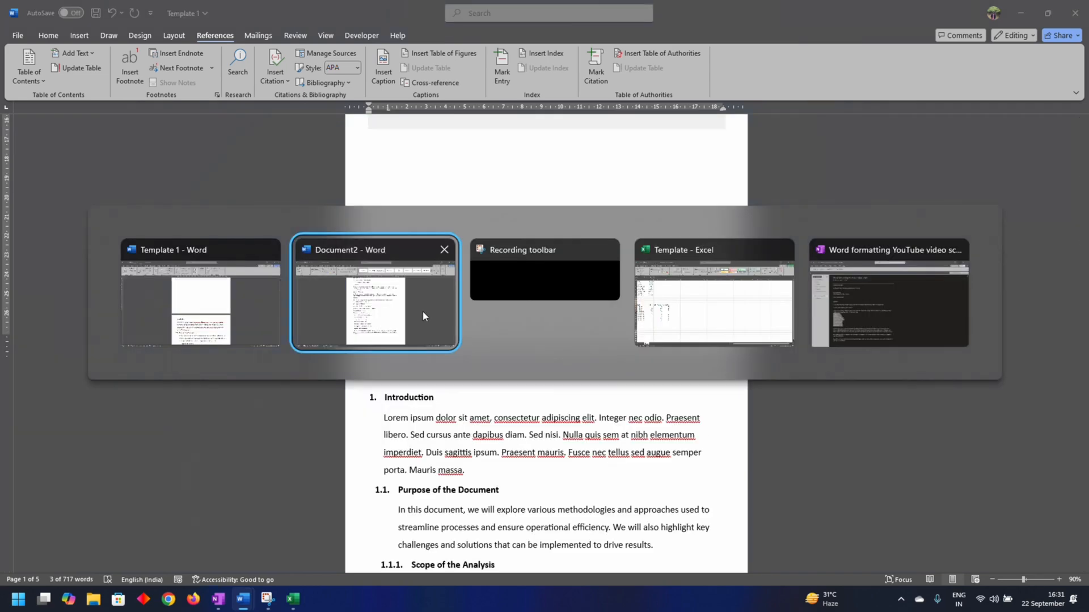
click(174, 35)
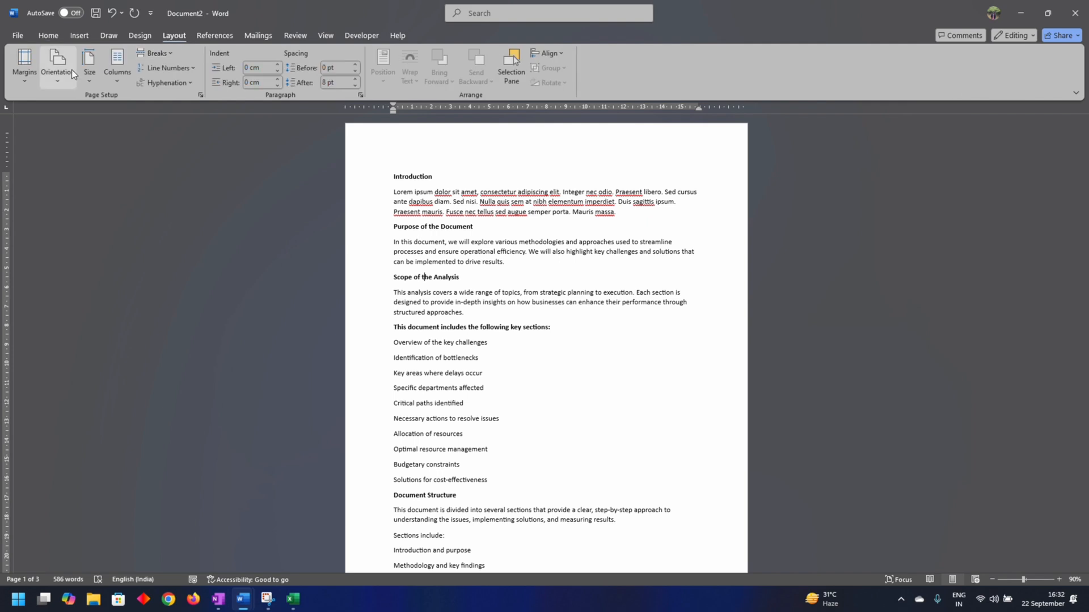
click(23, 83)
click(69, 156)
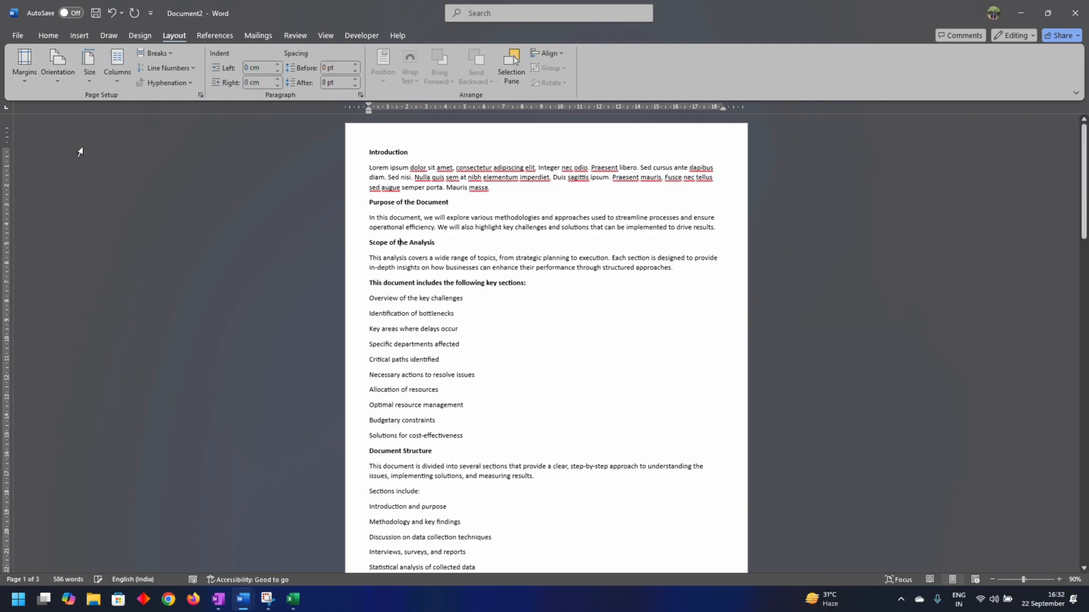
Apply and re-save the custom Test theme colours, then apply the Test font set
click(140, 35)
click(841, 80)
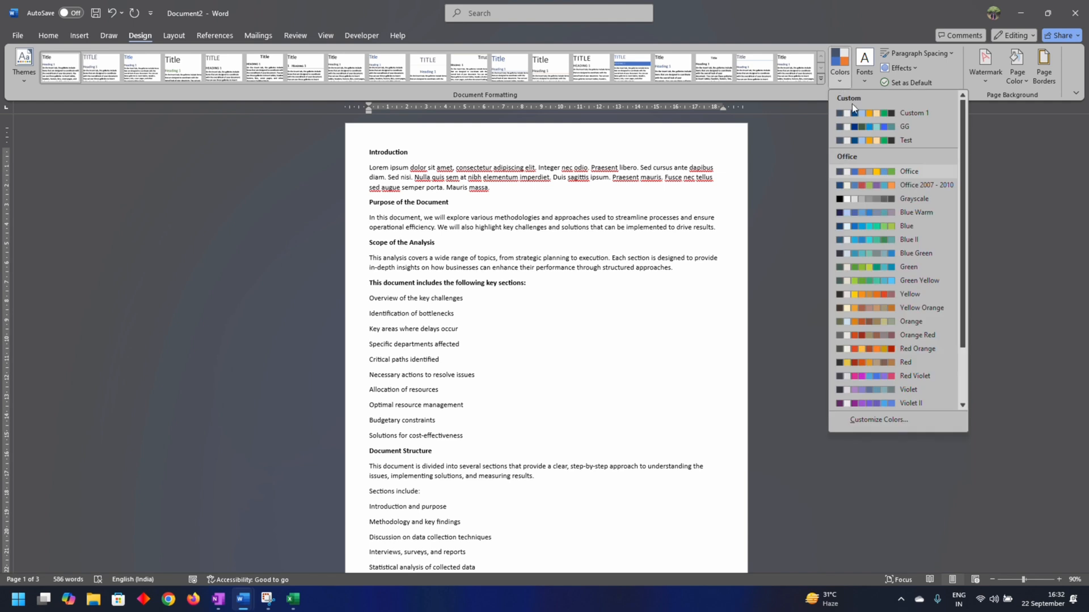
click(869, 140)
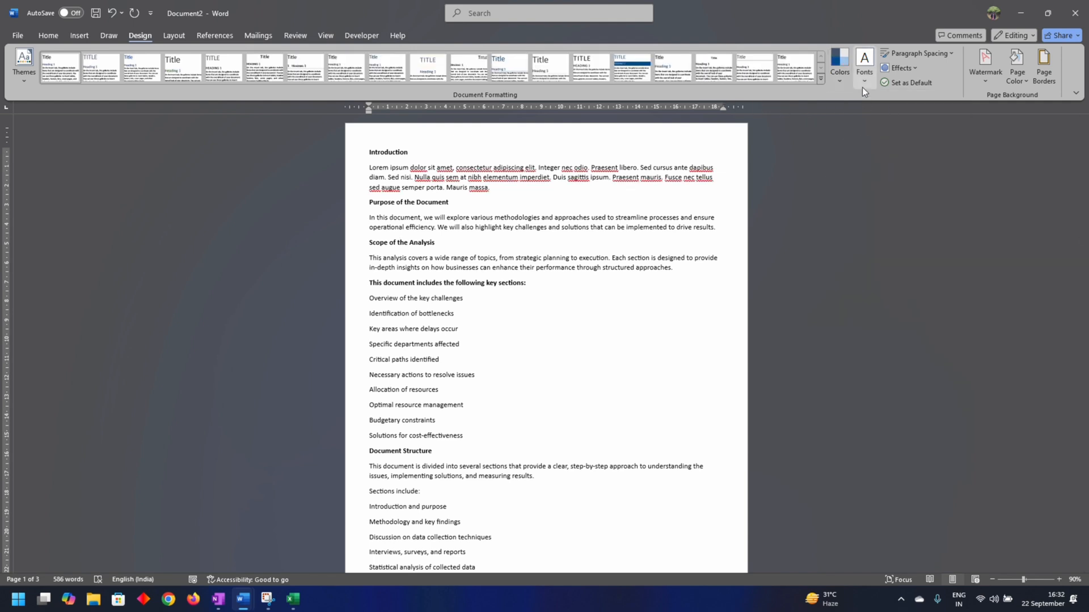
click(839, 84)
right_click(914, 140)
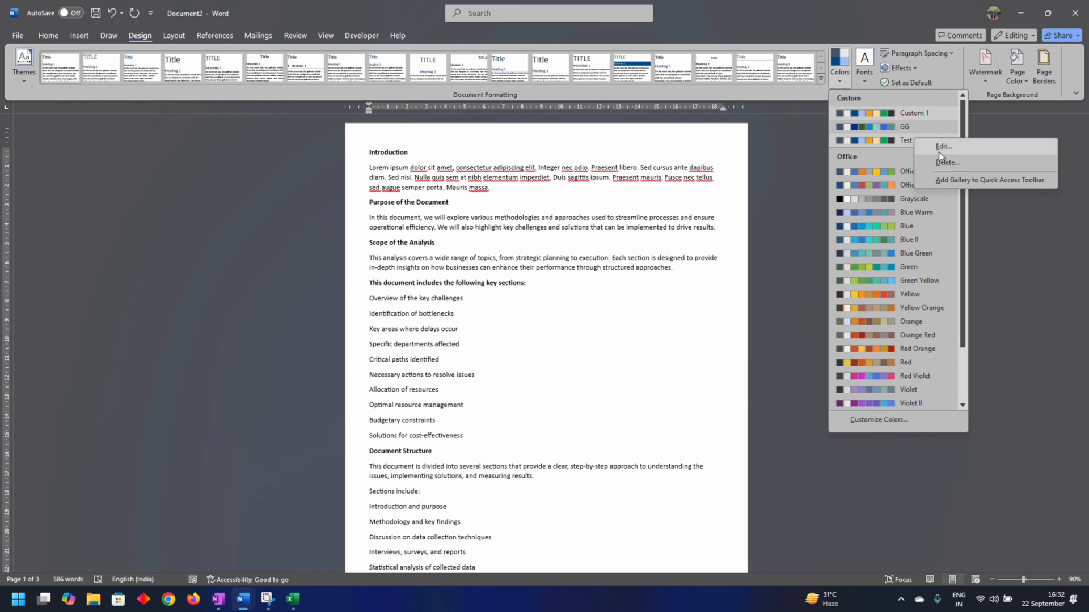
click(938, 152)
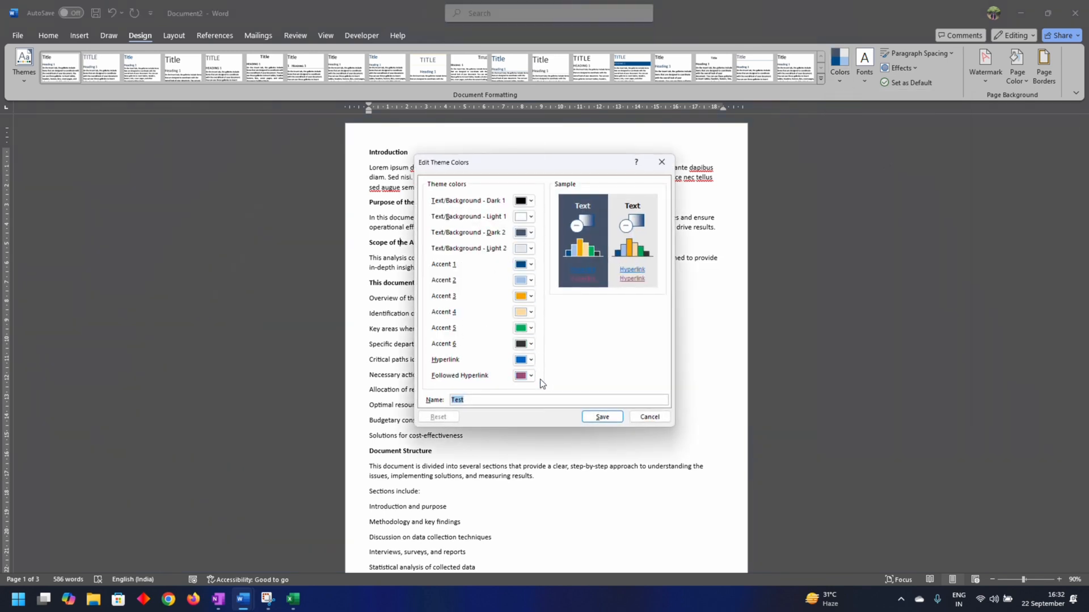
click(602, 417)
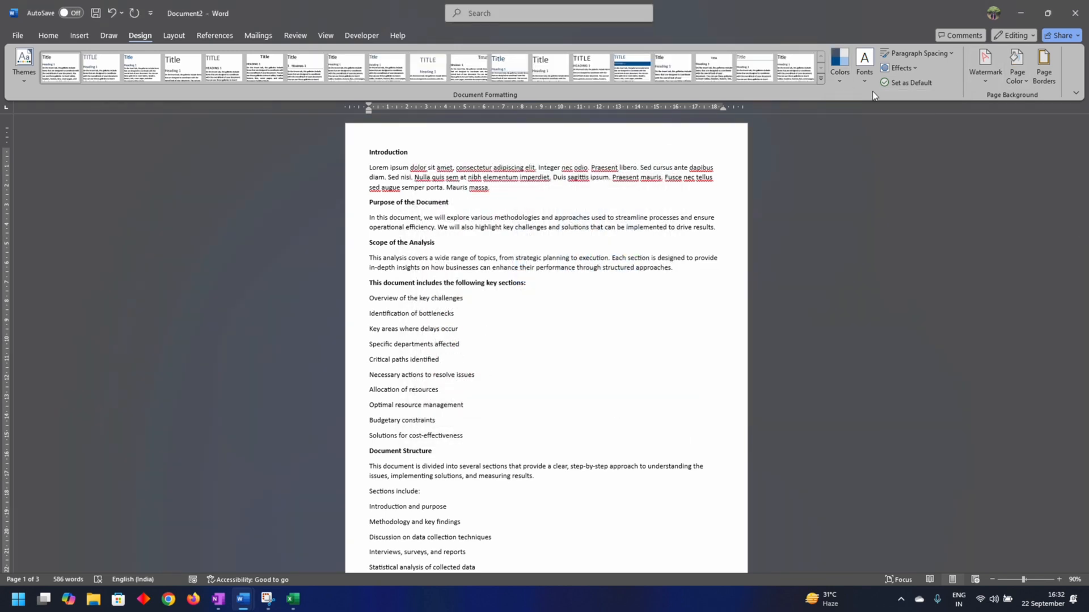
click(854, 81)
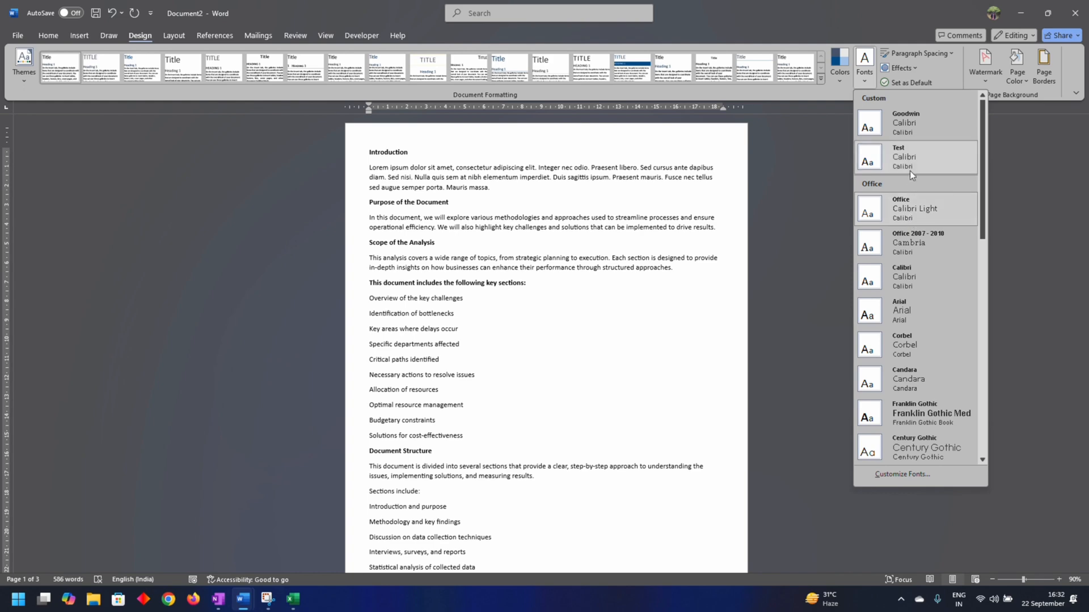
click(909, 153)
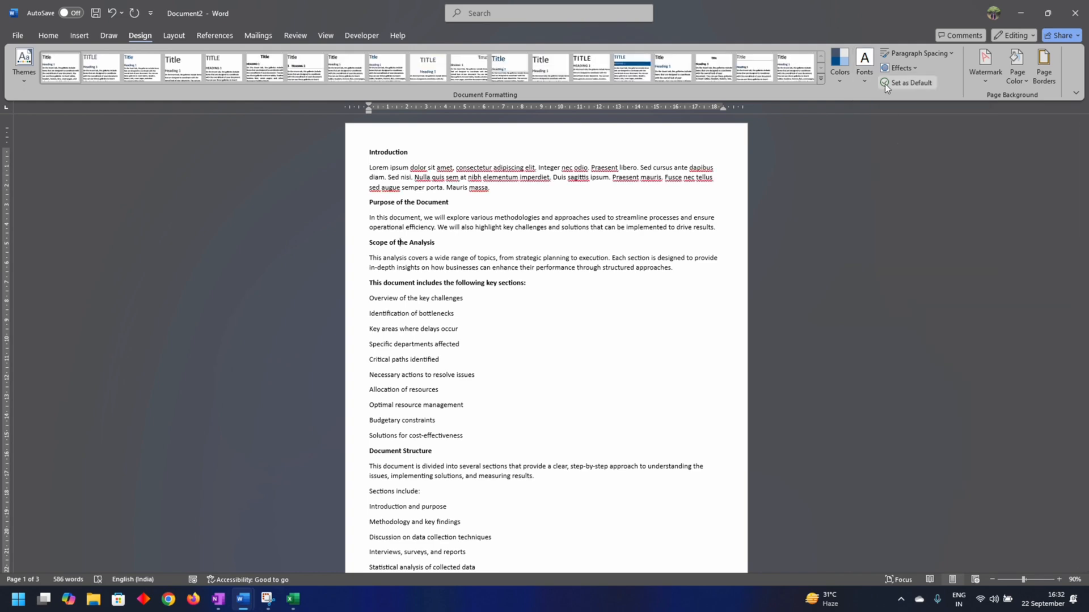
Set default paragraph spacing to 4 pt before and after, 1.5 lines, and 14 pt font size
click(955, 54)
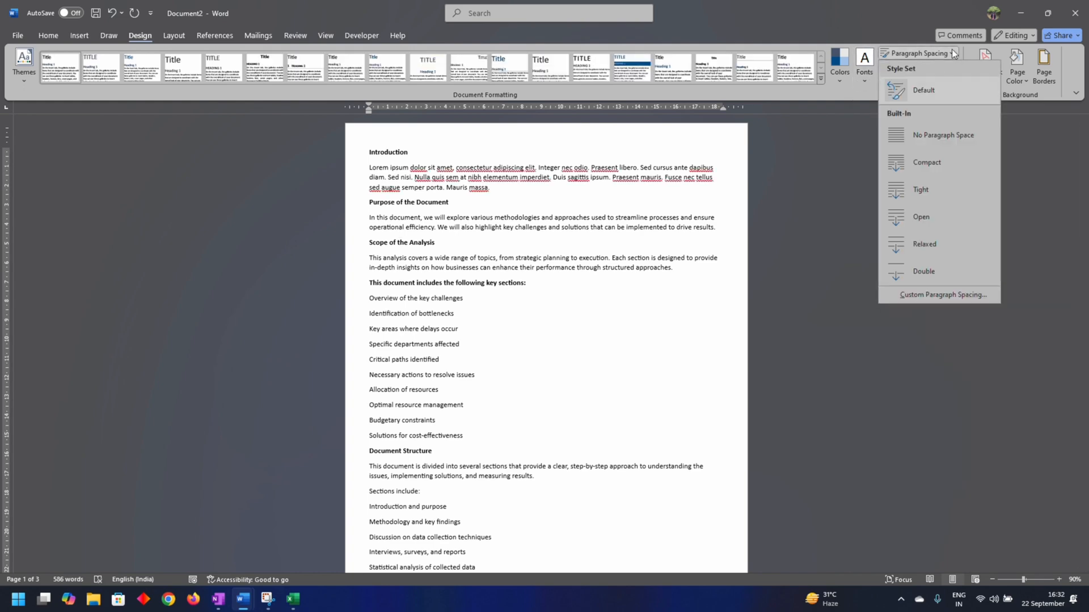
click(921, 293)
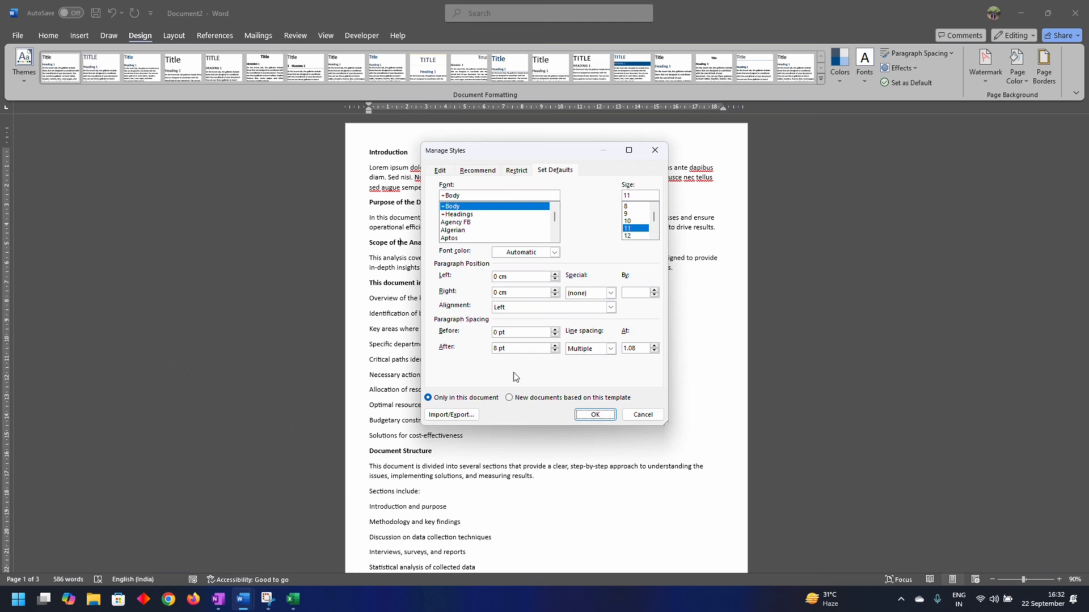
click(556, 335)
text(4)
key(Tab)
text(4)
click(611, 348)
click(594, 369)
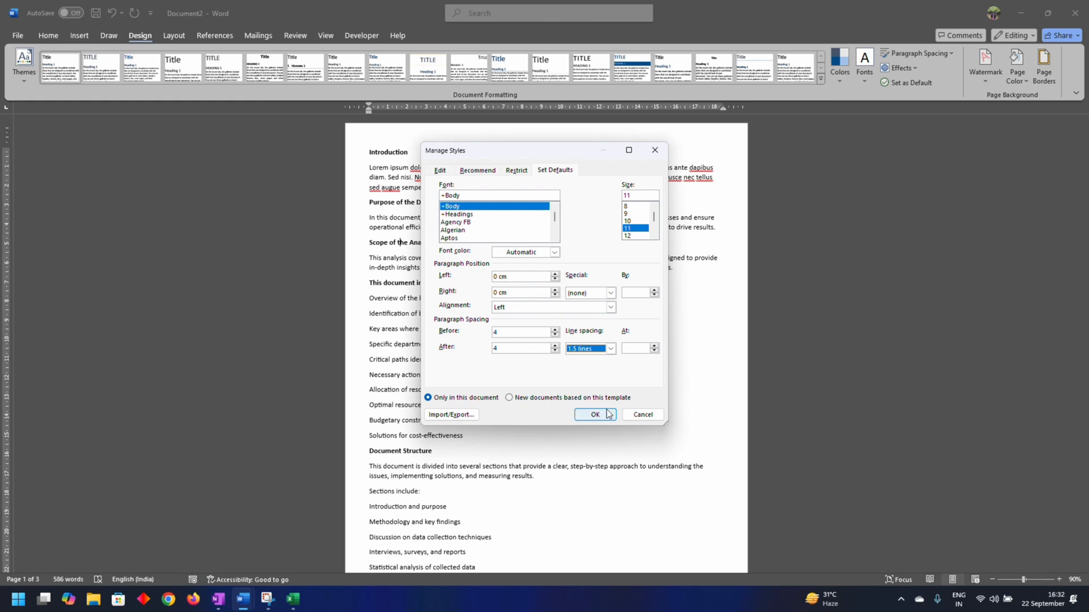
click(633, 229)
scroll(630, 228, down, 1)
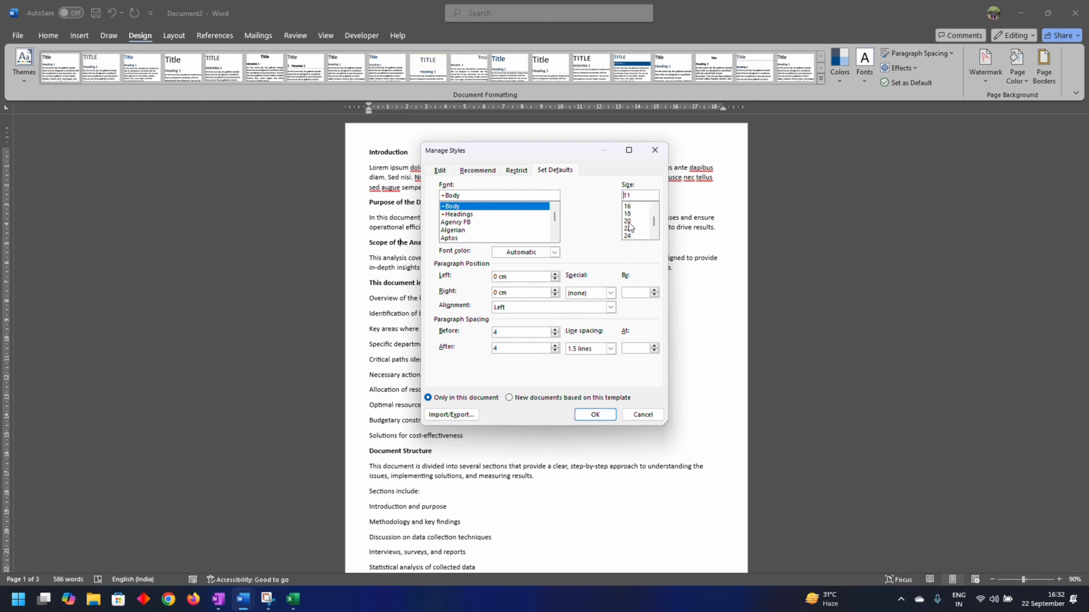
click(628, 221)
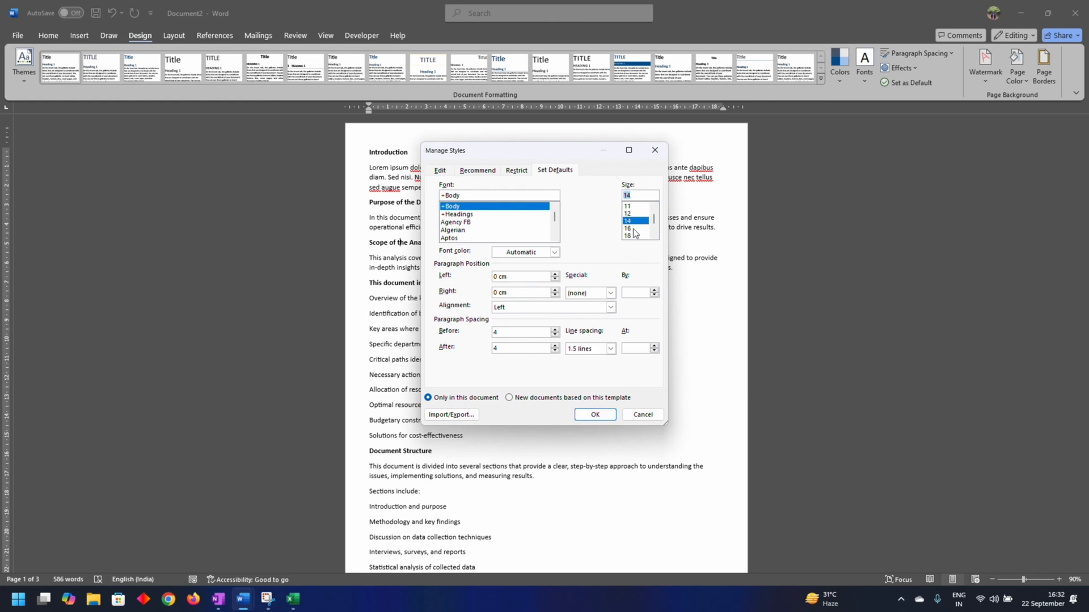
click(595, 415)
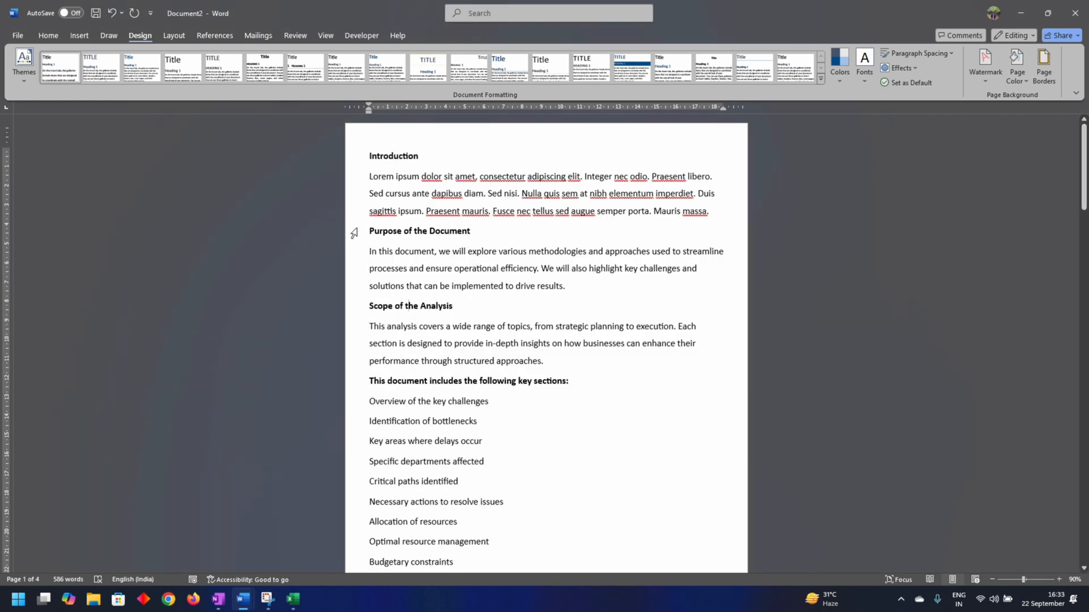
Check the Heading 1 to Heading 3 levels in the Excel Template, then open Word's Styles pane
click(48, 35)
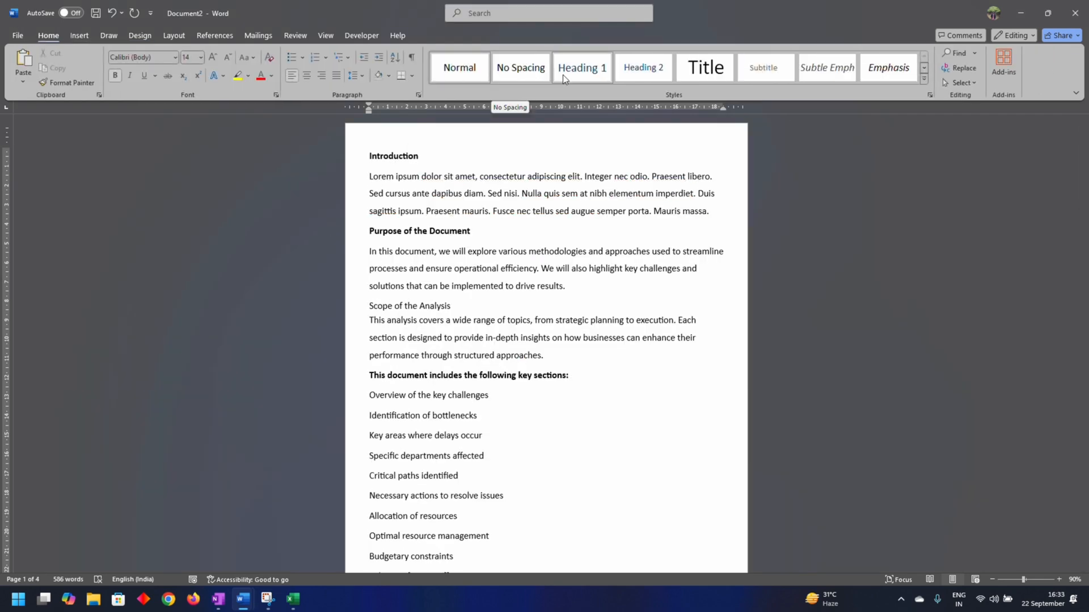
click(294, 599)
drag(34, 311, 50, 402)
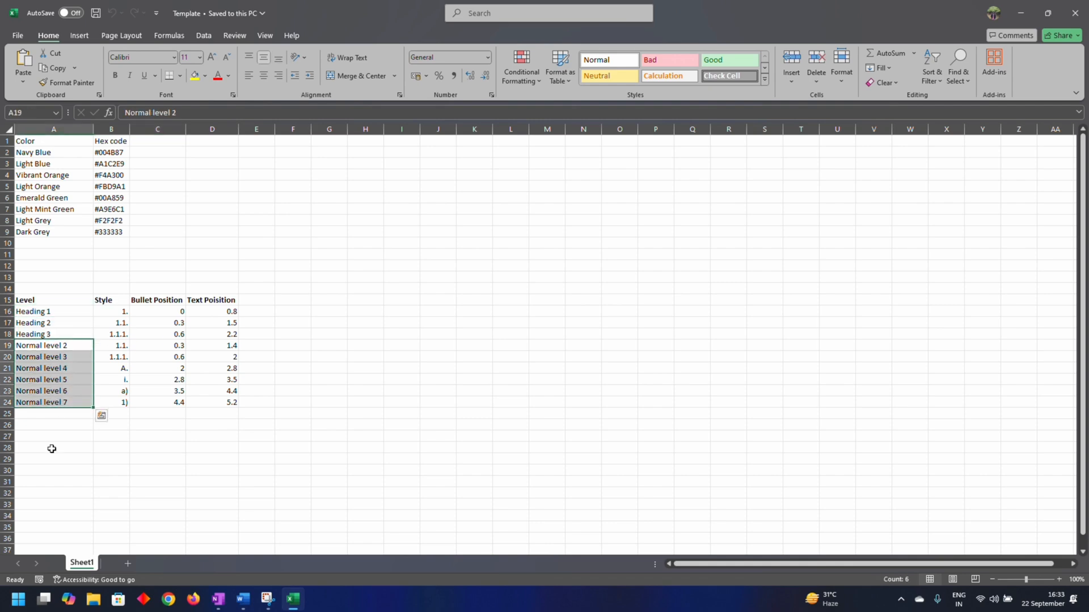
click(293, 599)
click(930, 95)
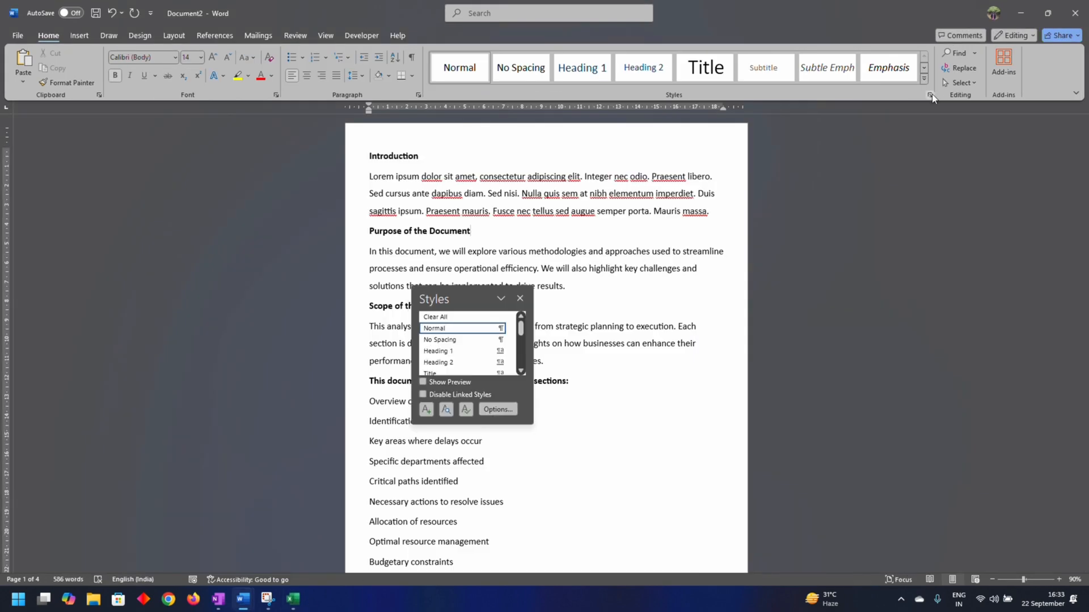
In Manage Styles' Recommend settings, set Heading 2 and Heading 3 to always show
click(465, 409)
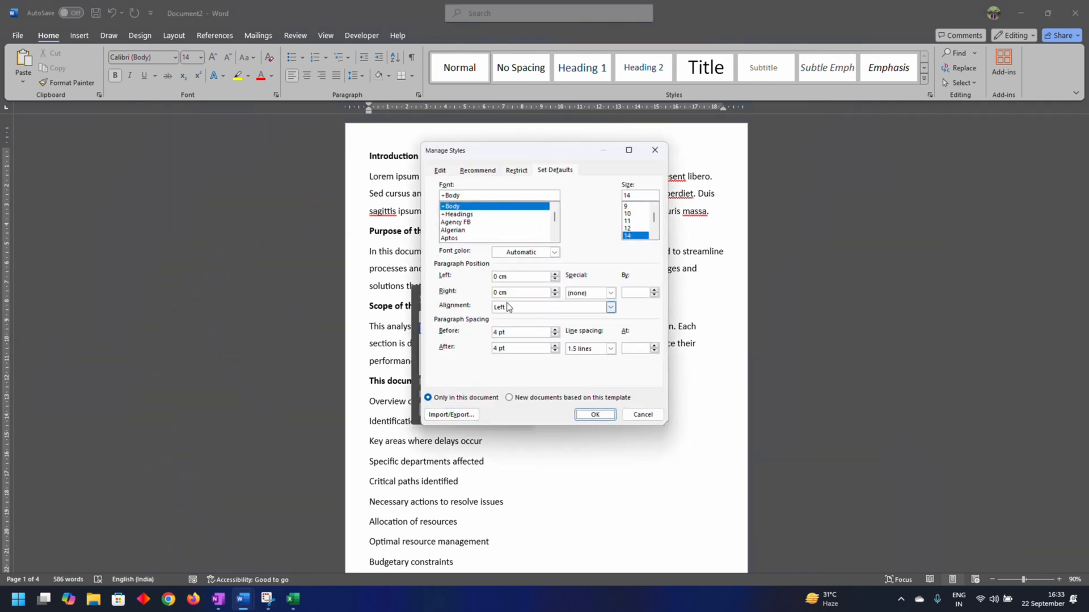
click(494, 173)
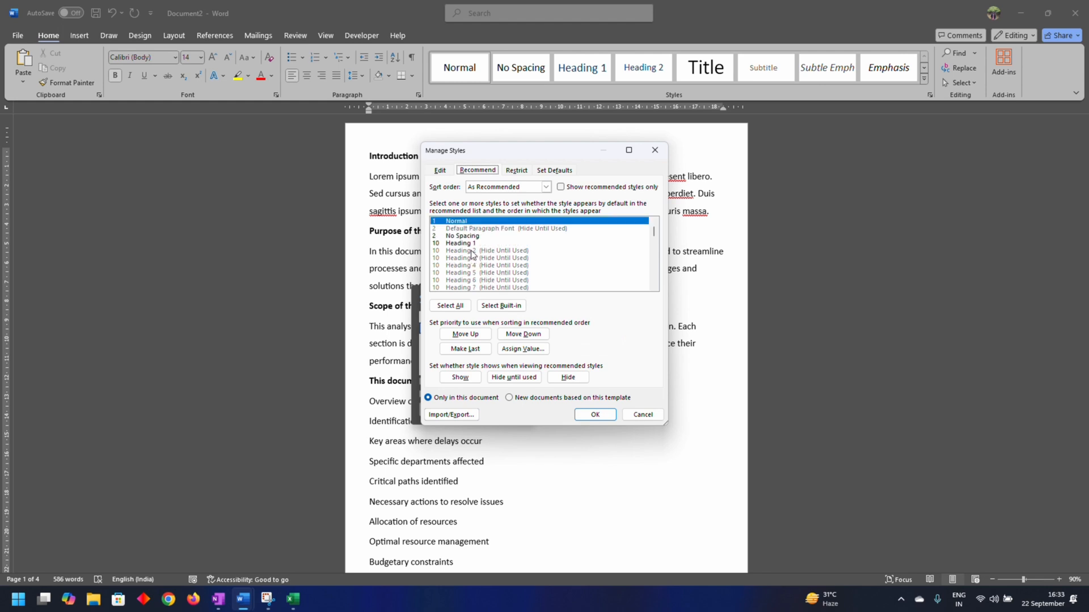
click(464, 251)
click(470, 377)
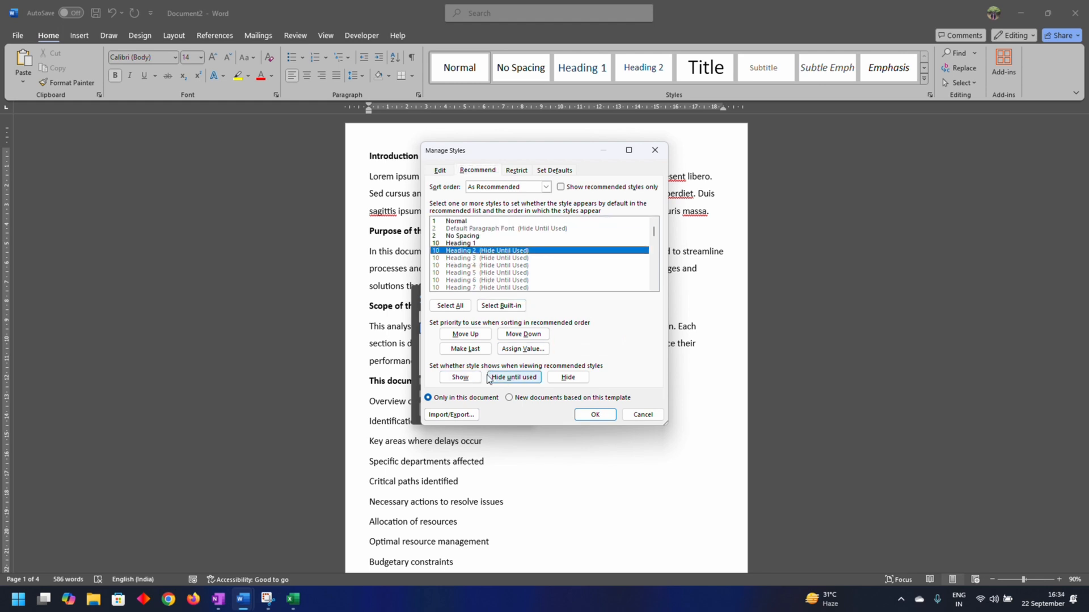
click(462, 258)
click(460, 378)
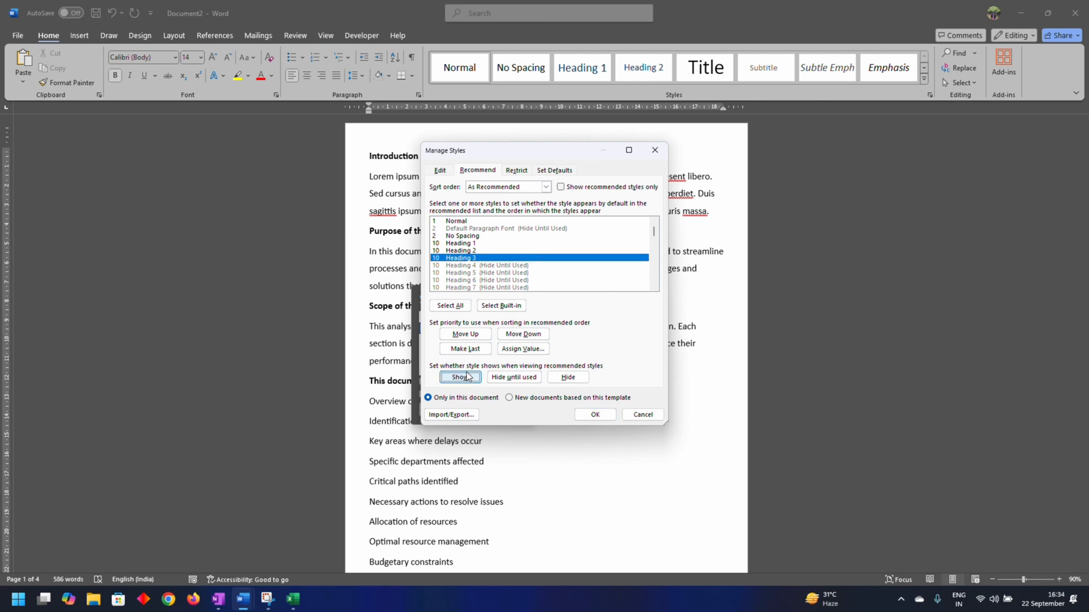
click(447, 266)
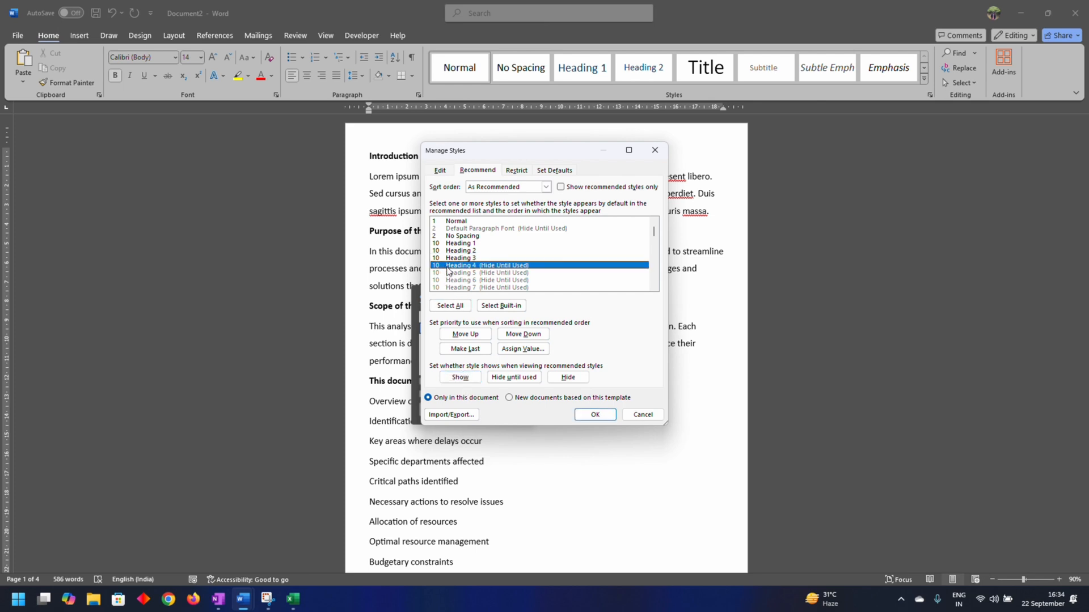
Hide the No Spacing style, move it last, and confirm the style changes
click(459, 229)
click(459, 236)
click(500, 378)
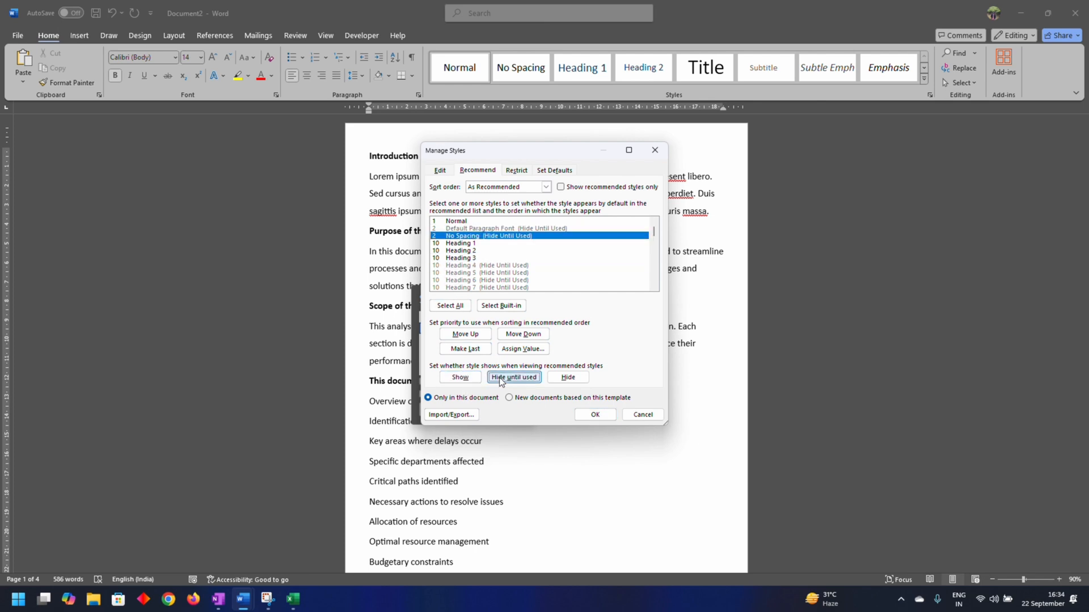
click(568, 377)
click(468, 229)
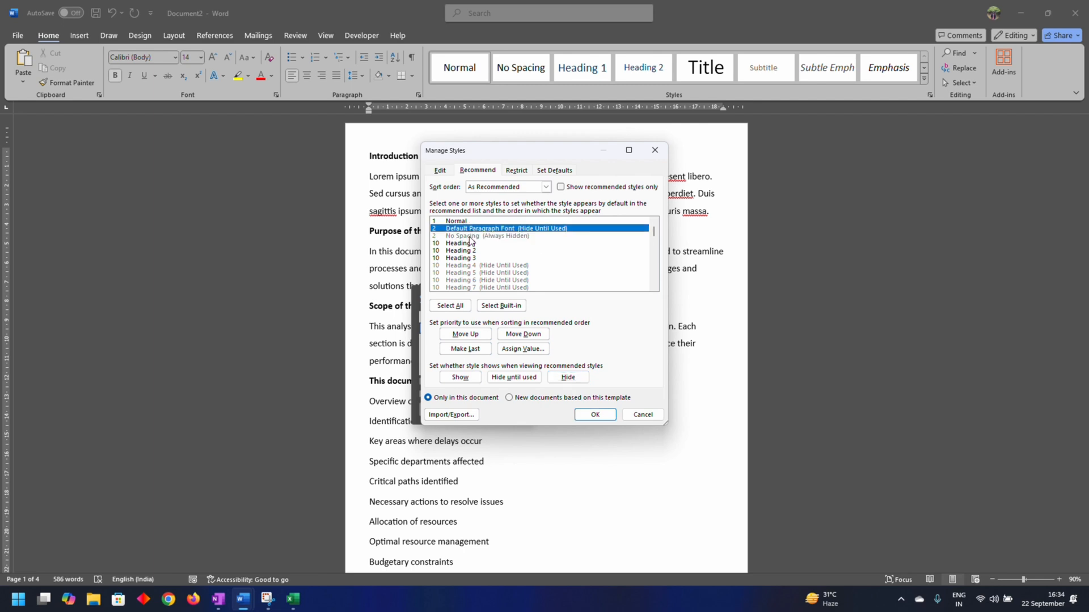
click(468, 237)
click(470, 349)
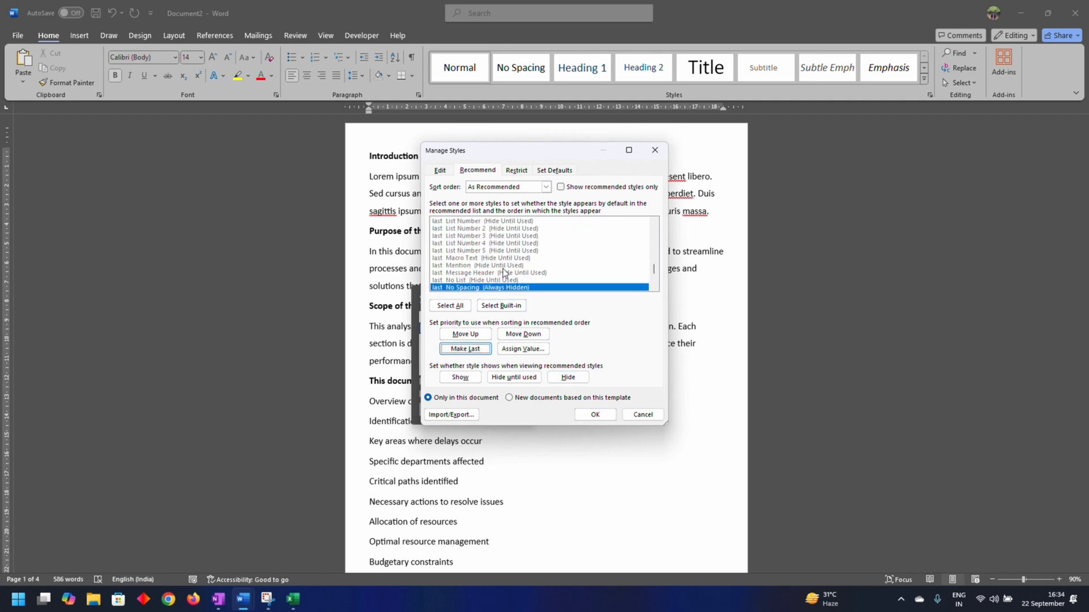
drag(653, 269, 654, 228)
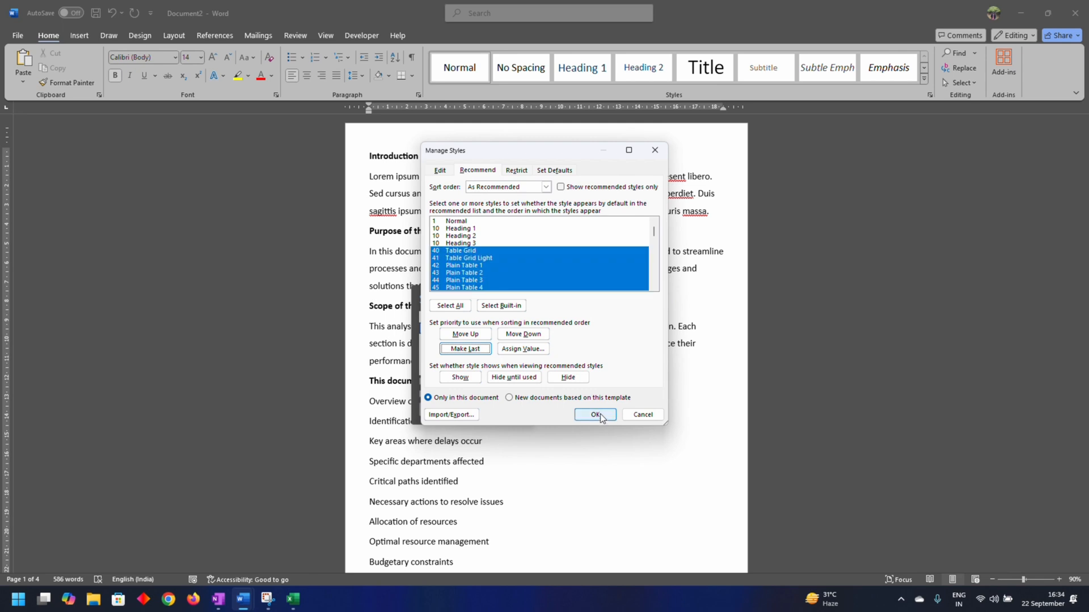
click(599, 415)
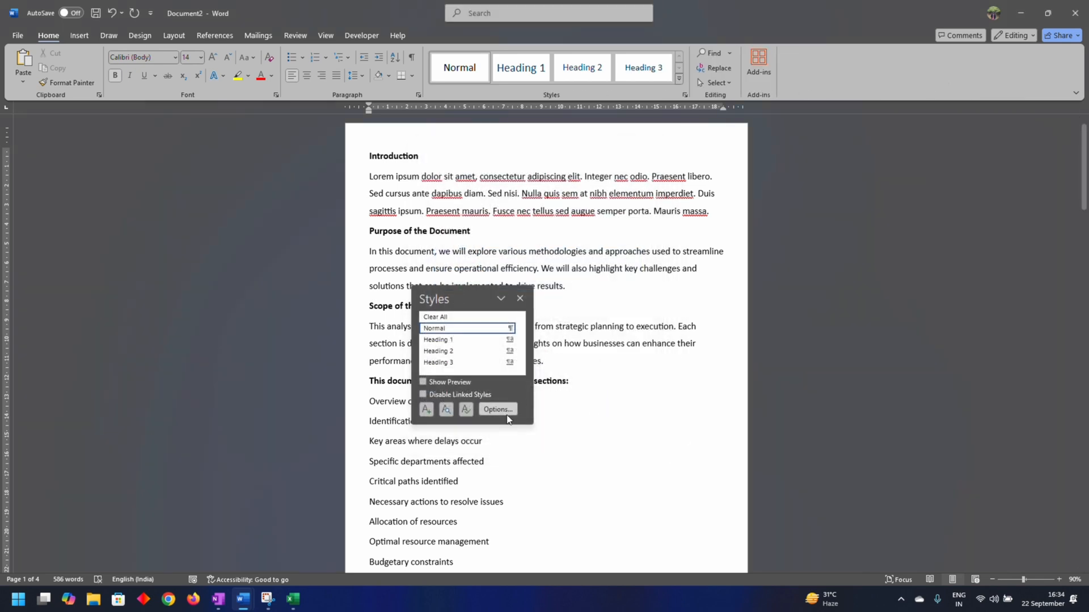
Start a new style named Level 2 from the Quick Styles gallery
click(521, 300)
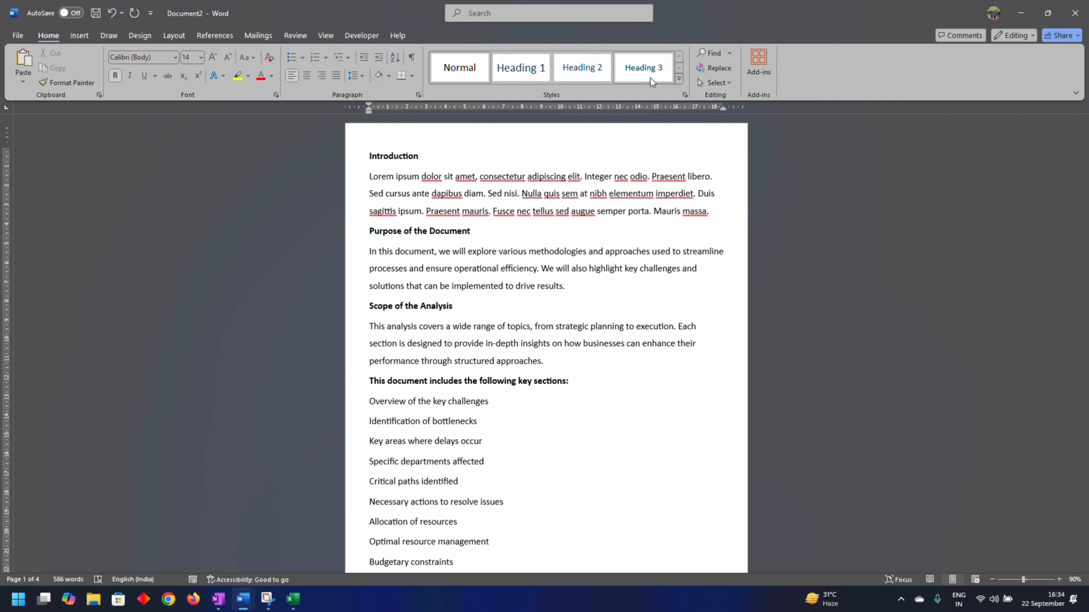
click(679, 79)
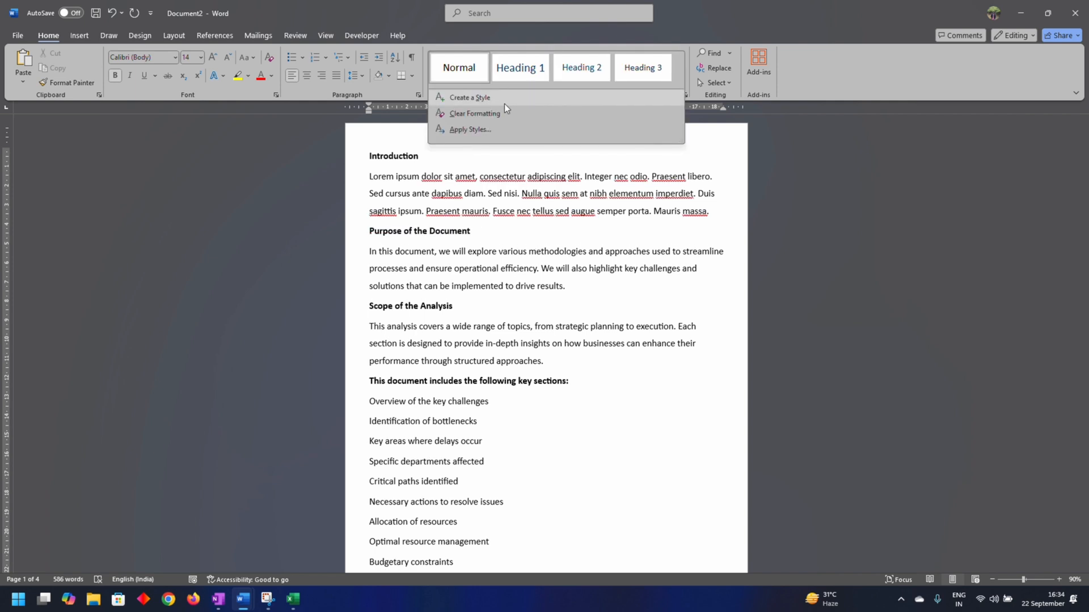
click(475, 100)
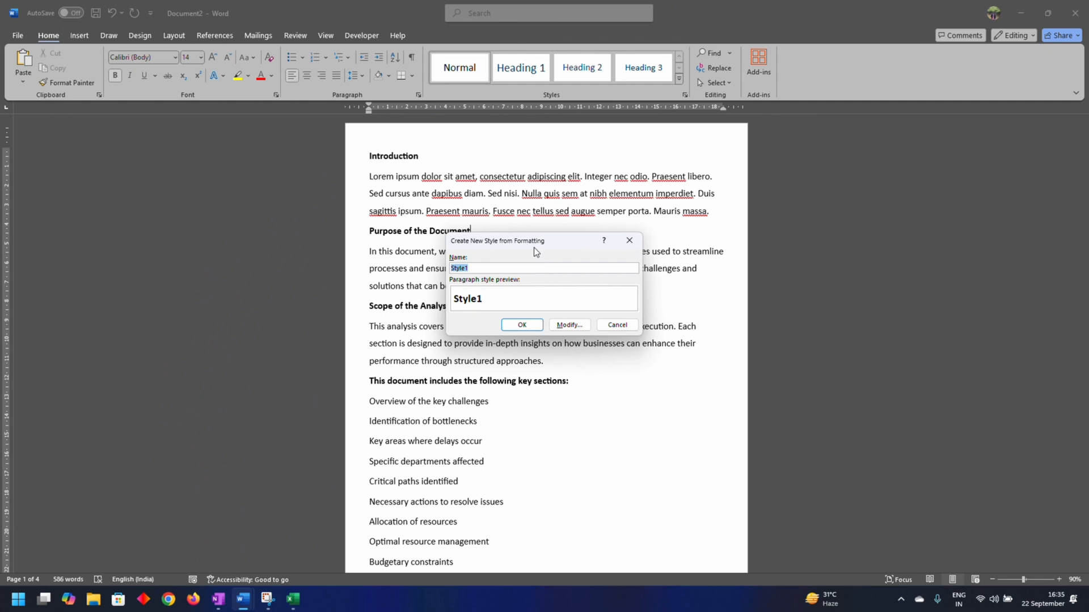
text(E)
text(evel 2)
click(569, 325)
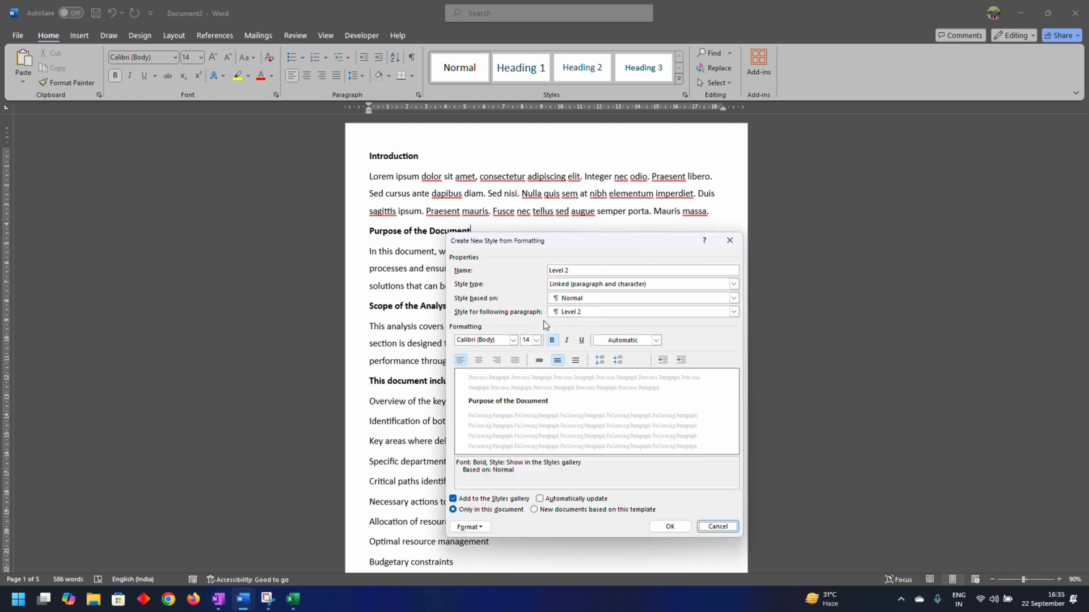
Give Level 2 Normal as the following paragraph style and black font colour
click(594, 313)
click(593, 315)
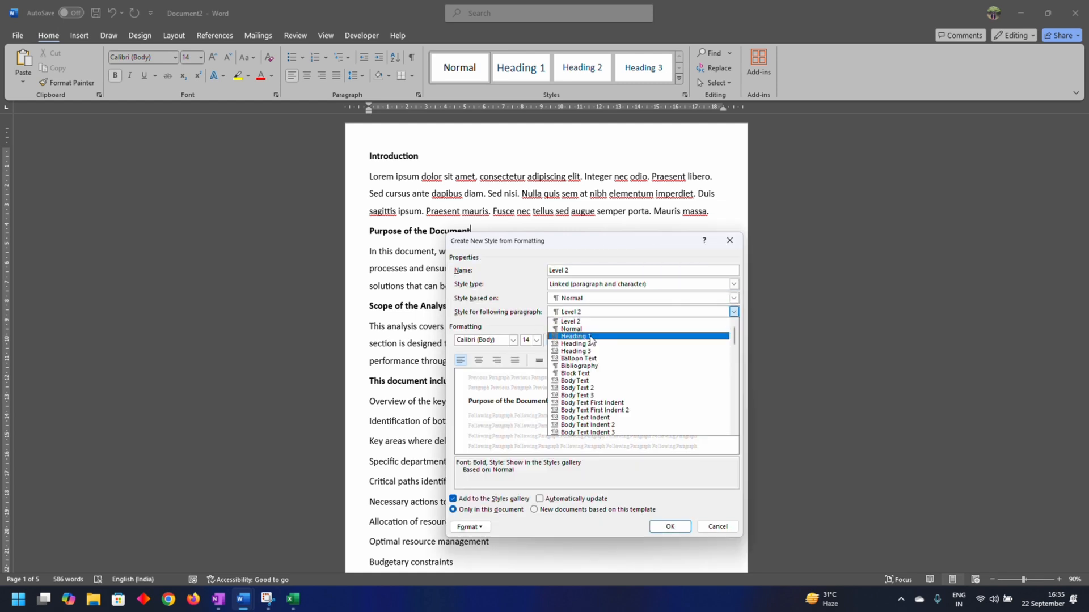
click(592, 336)
click(590, 314)
click(586, 329)
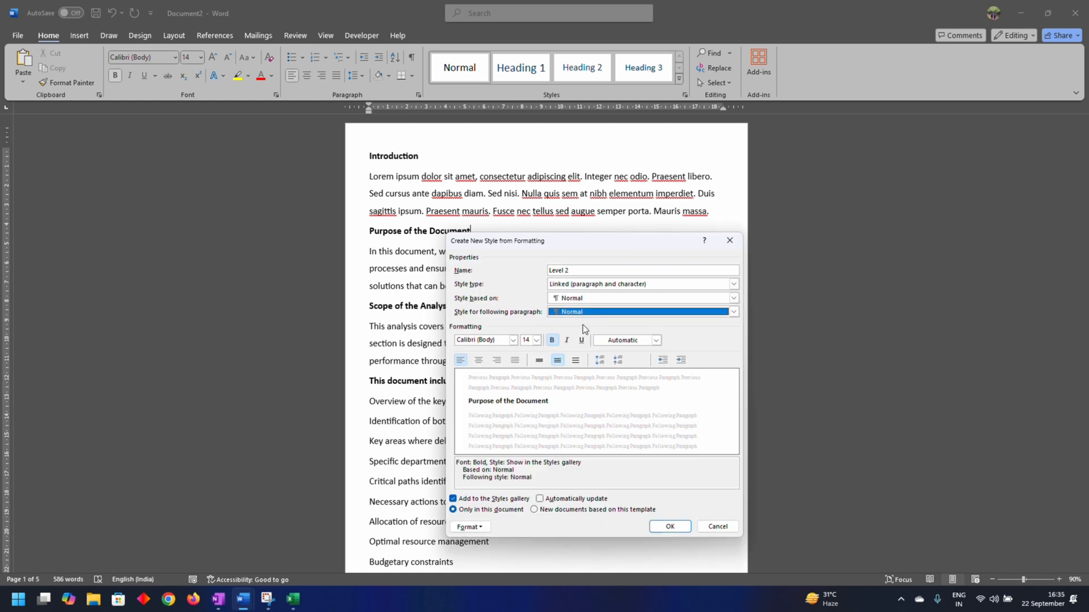
click(650, 341)
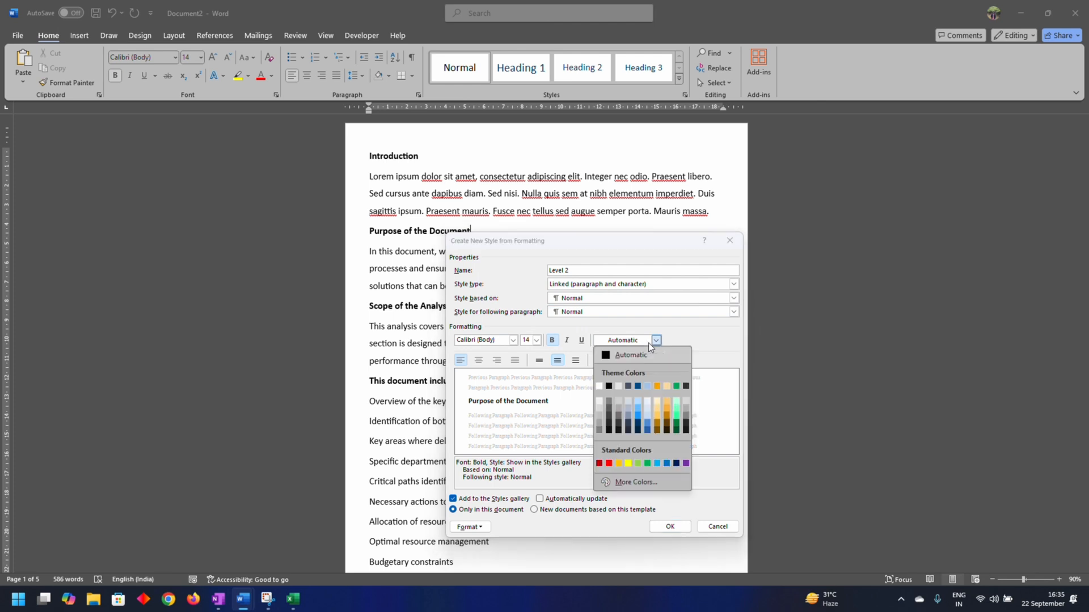
click(609, 388)
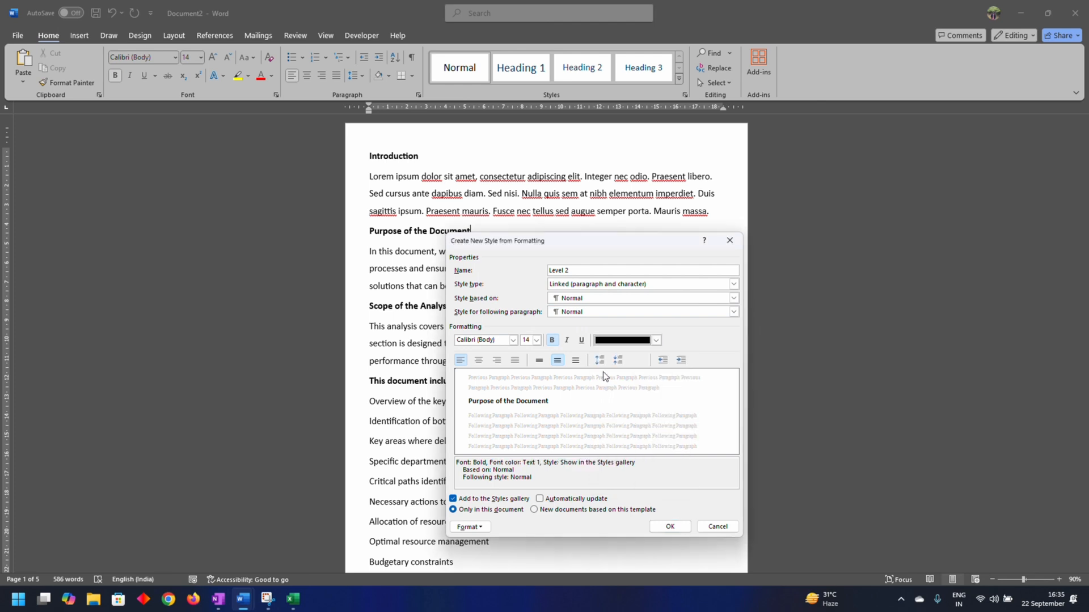
Turn on "Don't add space between paragraphs of the same style" and save Level 2
click(469, 527)
click(491, 426)
click(465, 327)
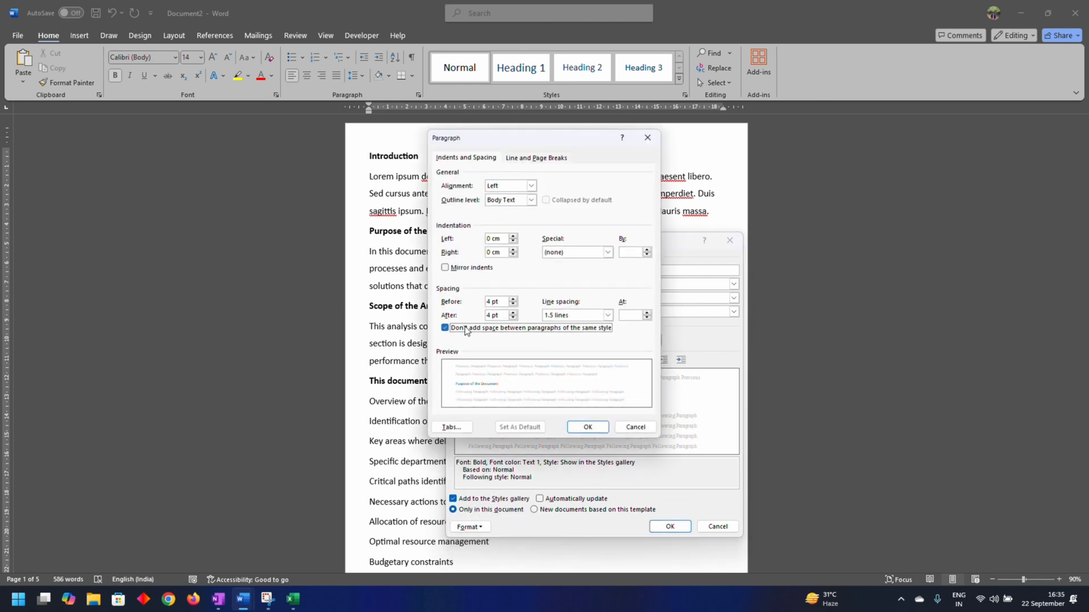
click(465, 327)
click(465, 328)
click(588, 427)
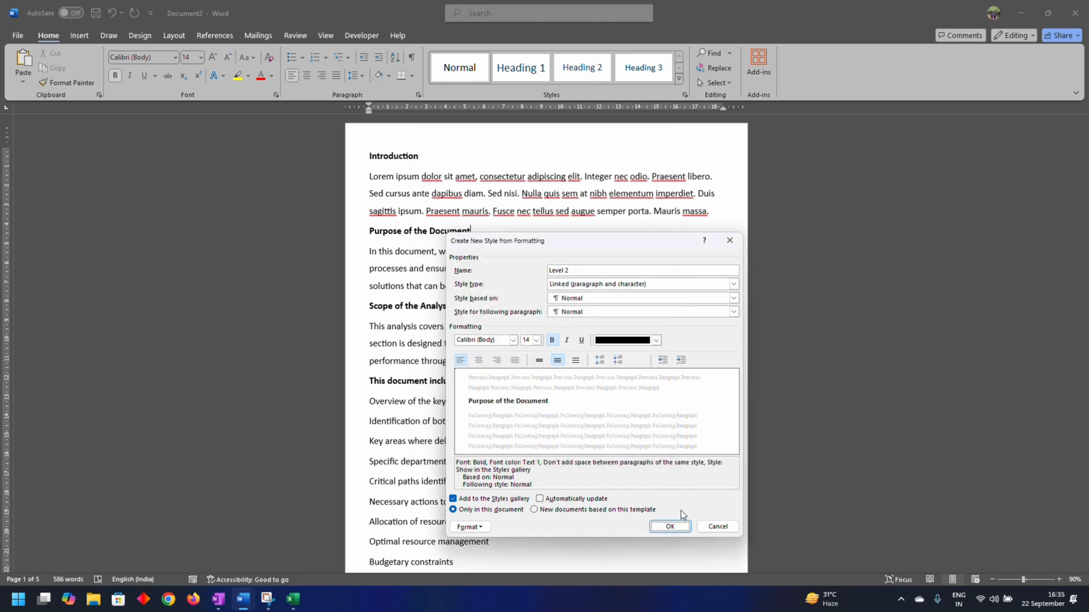
click(676, 530)
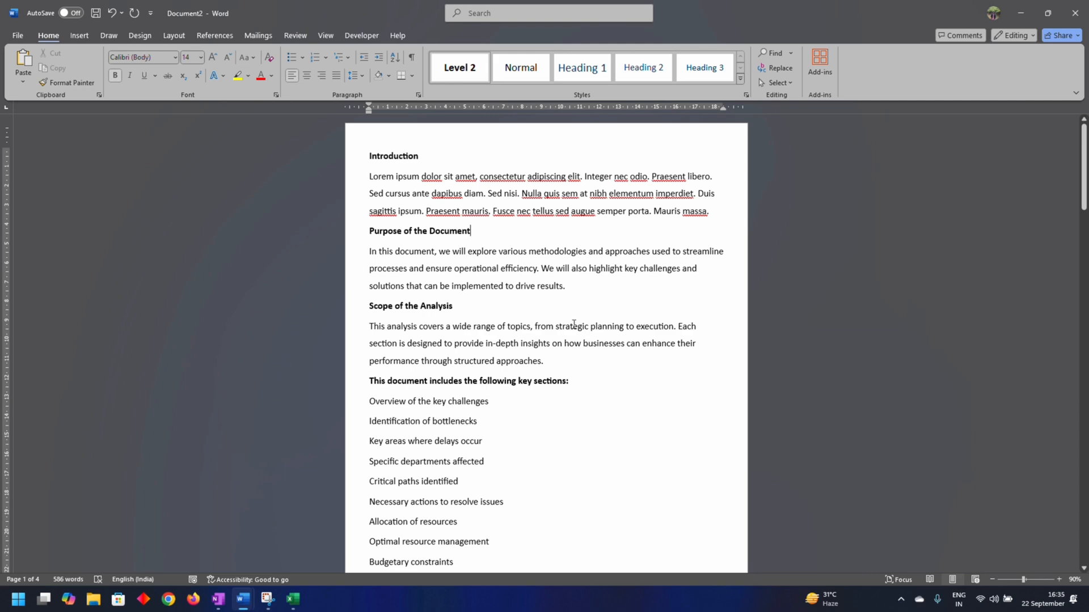
Modify the Level 2 style to turn bold off
right_click(464, 64)
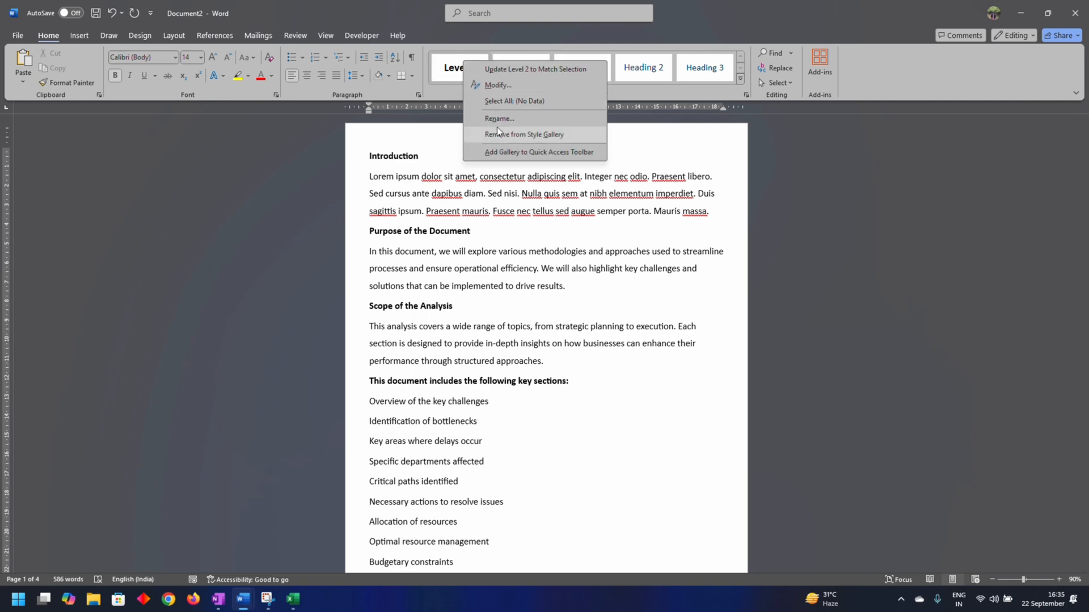
click(492, 84)
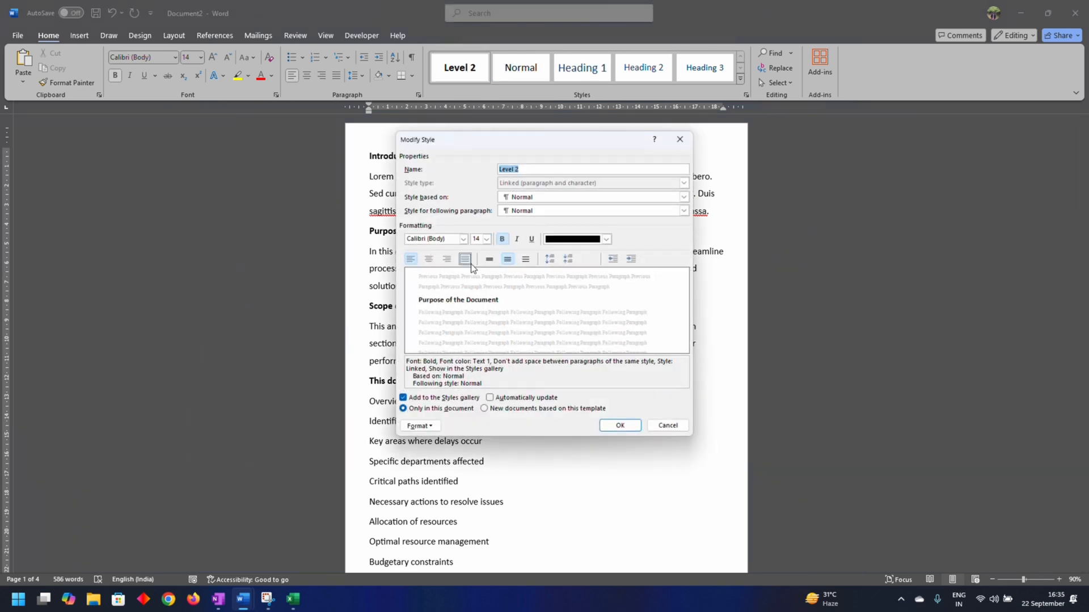
click(501, 240)
click(639, 423)
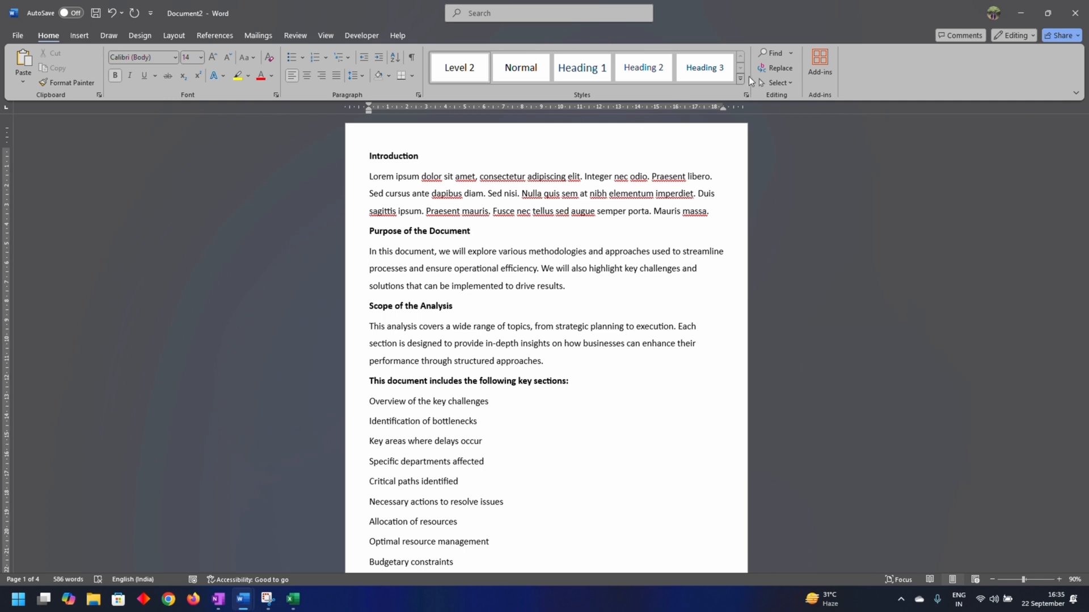
click(741, 79)
click(463, 97)
Create the Level 3 style, following itself, with bold turned off
text(Level 3)
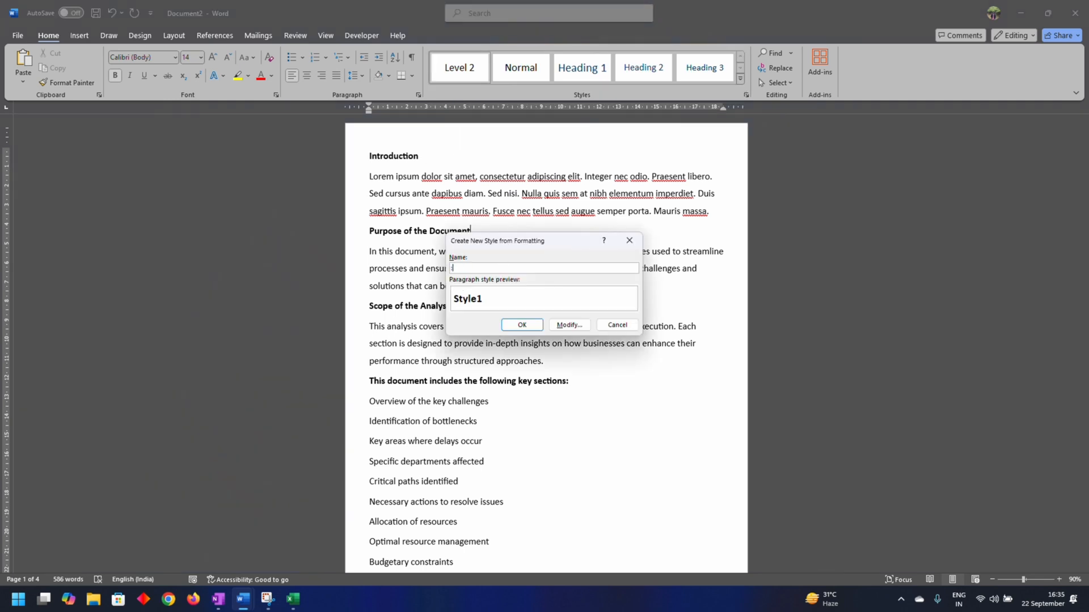
click(569, 325)
click(628, 312)
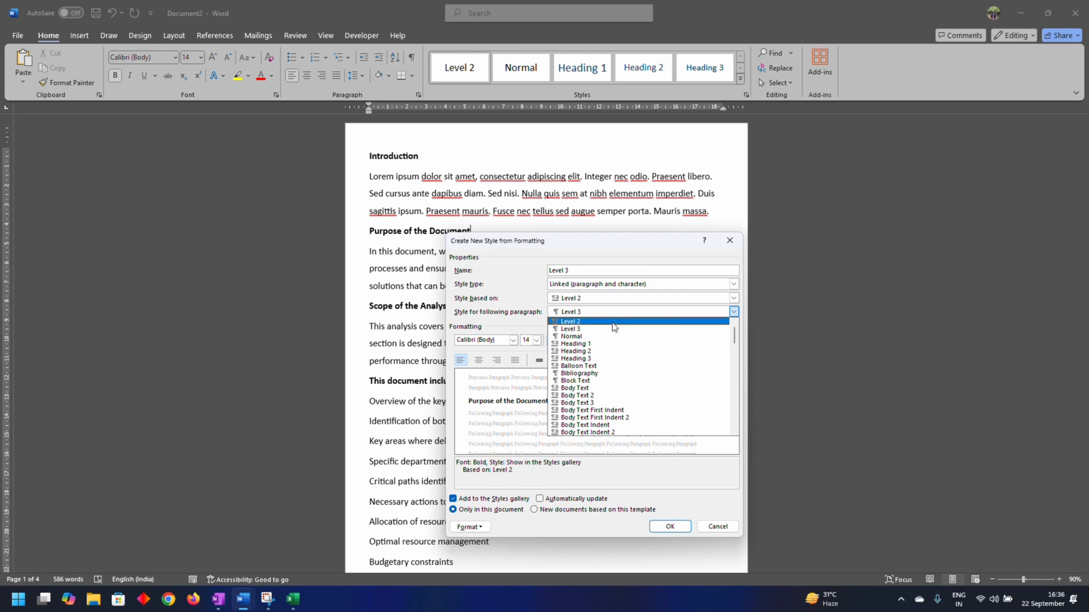
click(612, 329)
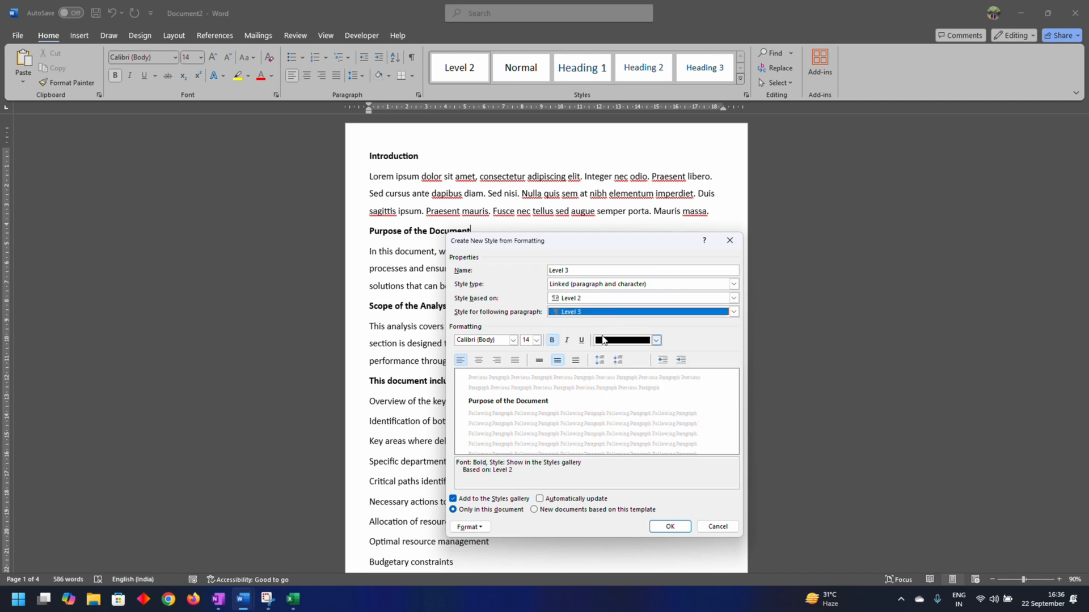
click(551, 340)
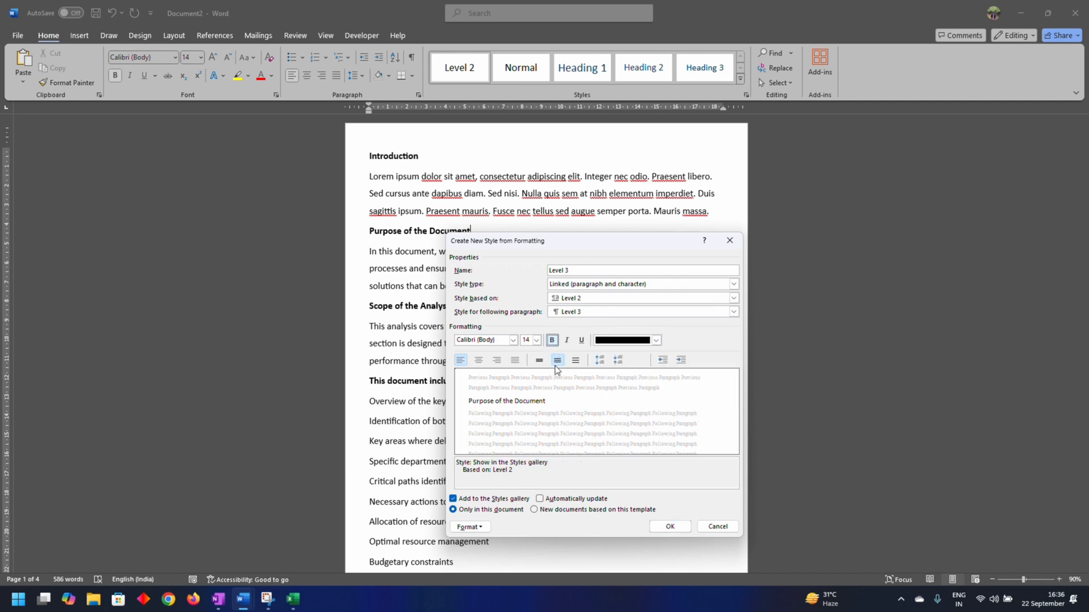
click(669, 527)
Create the Level 4 and Level 5 styles
click(801, 79)
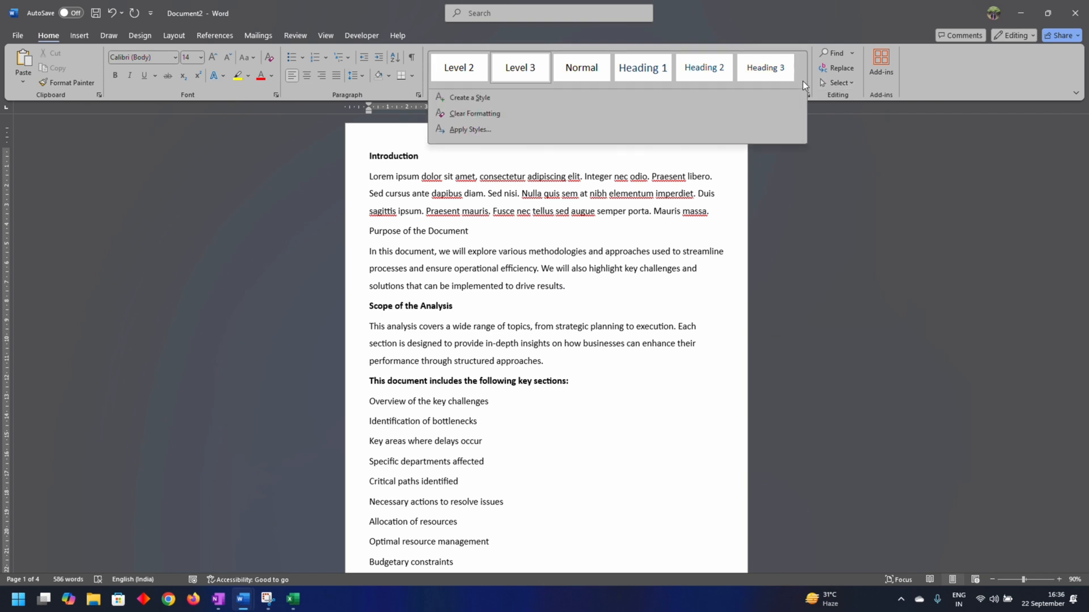
click(491, 93)
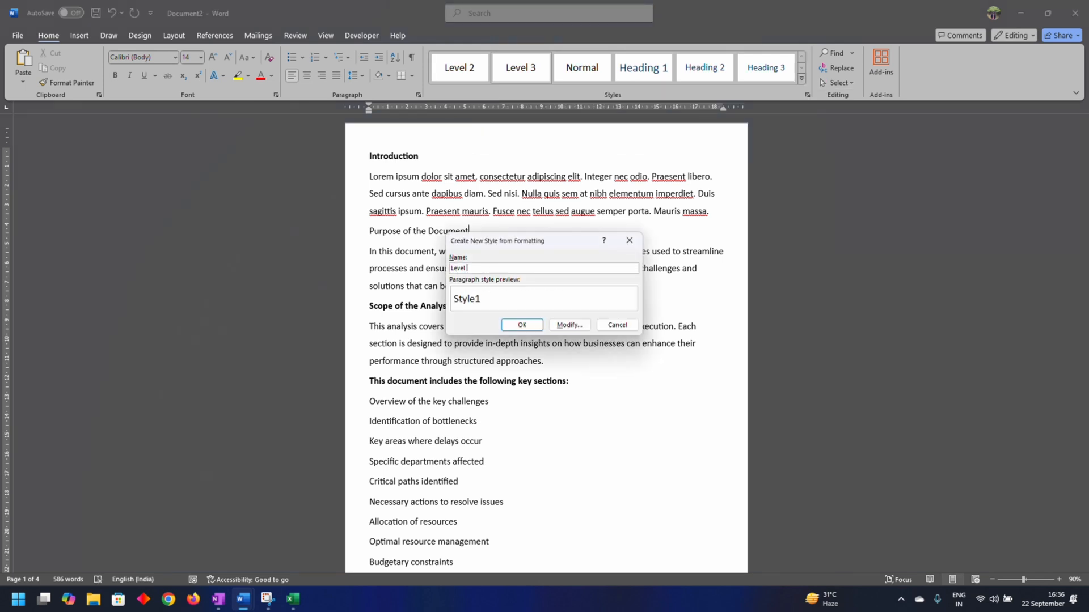
click(569, 324)
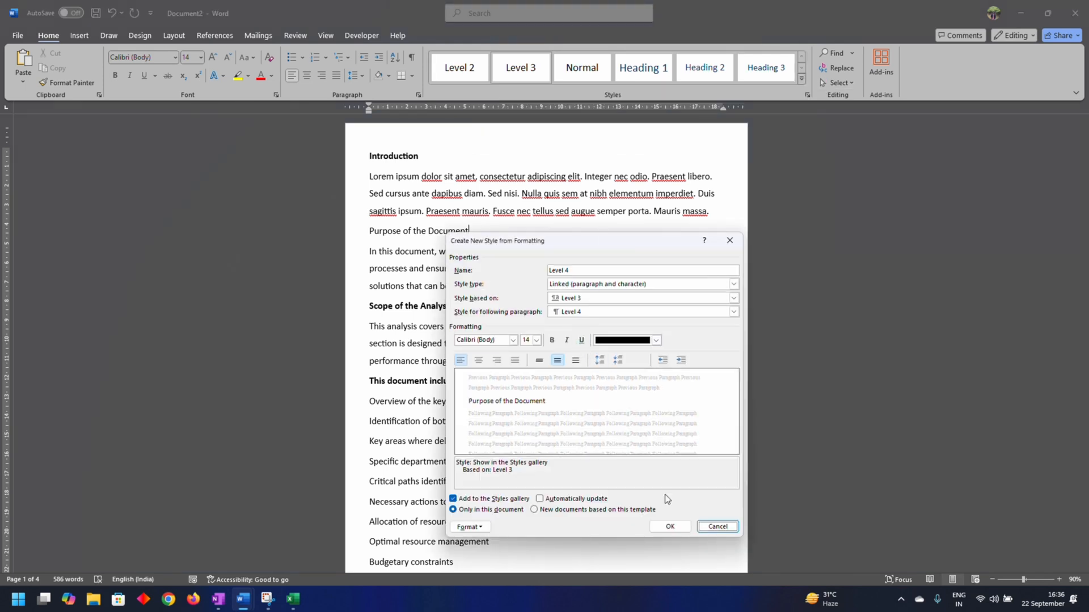
click(658, 522)
click(862, 80)
click(553, 93)
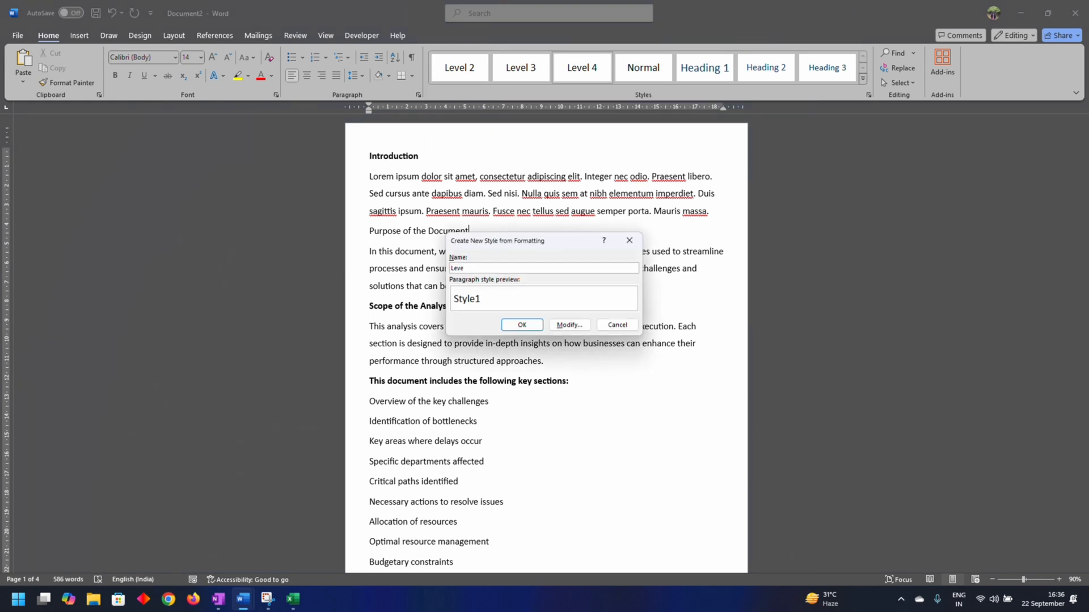
key(Return)
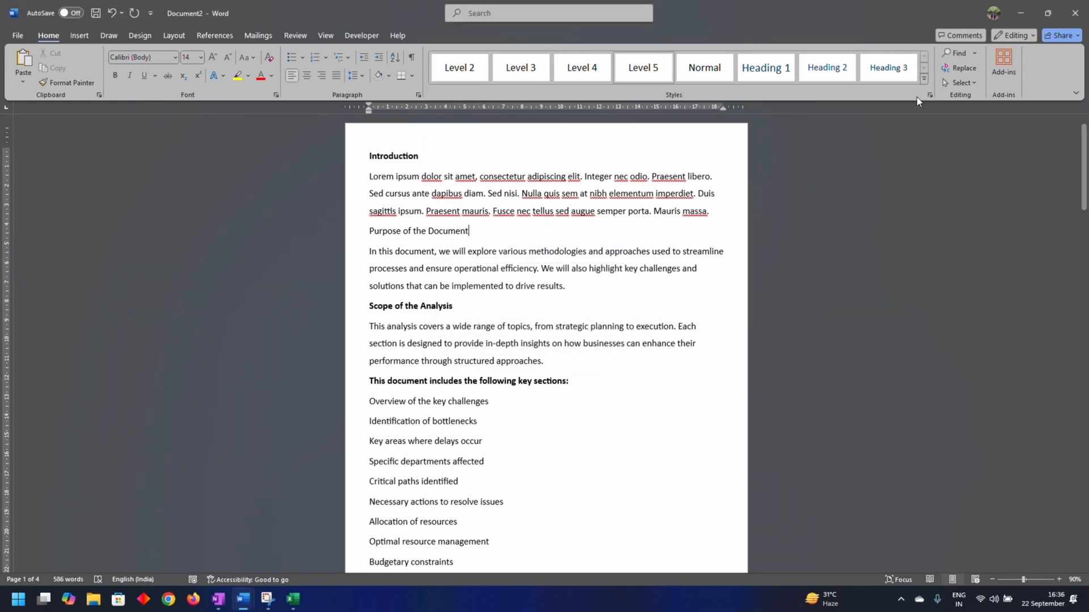
Create the Level 6 and Level 7 styles and make Purpose of the Document Heading 1
click(923, 79)
click(445, 95)
text(L)
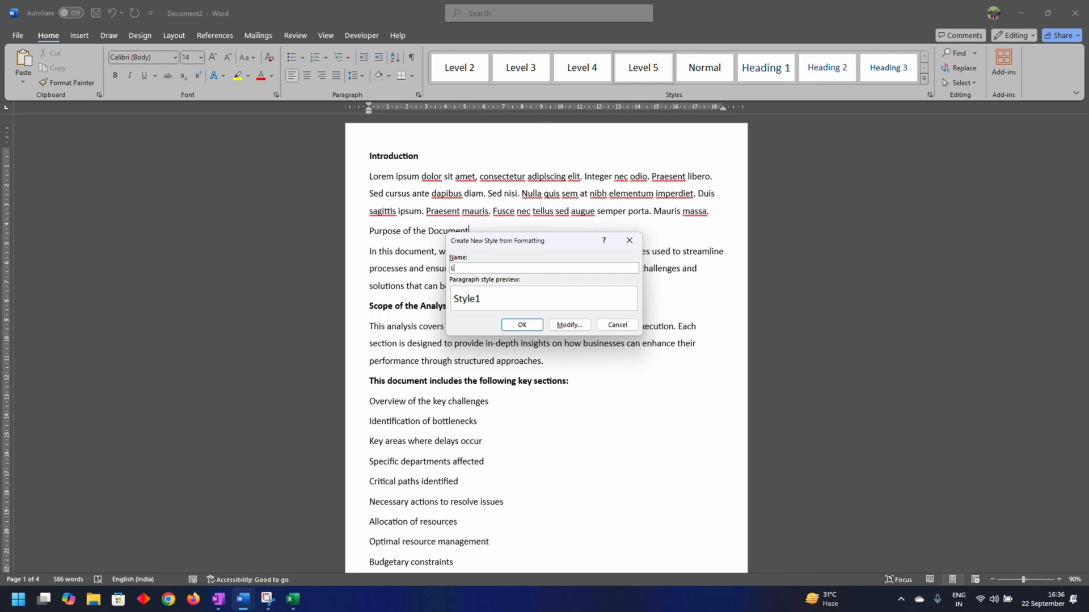
text(evel 6)
key(Return)
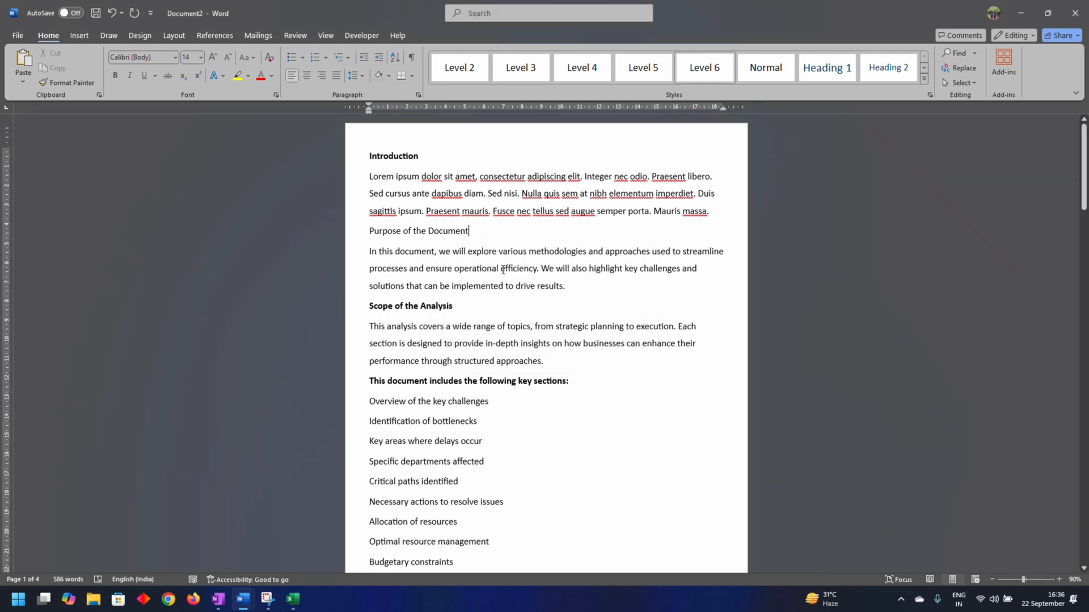
click(923, 79)
click(495, 128)
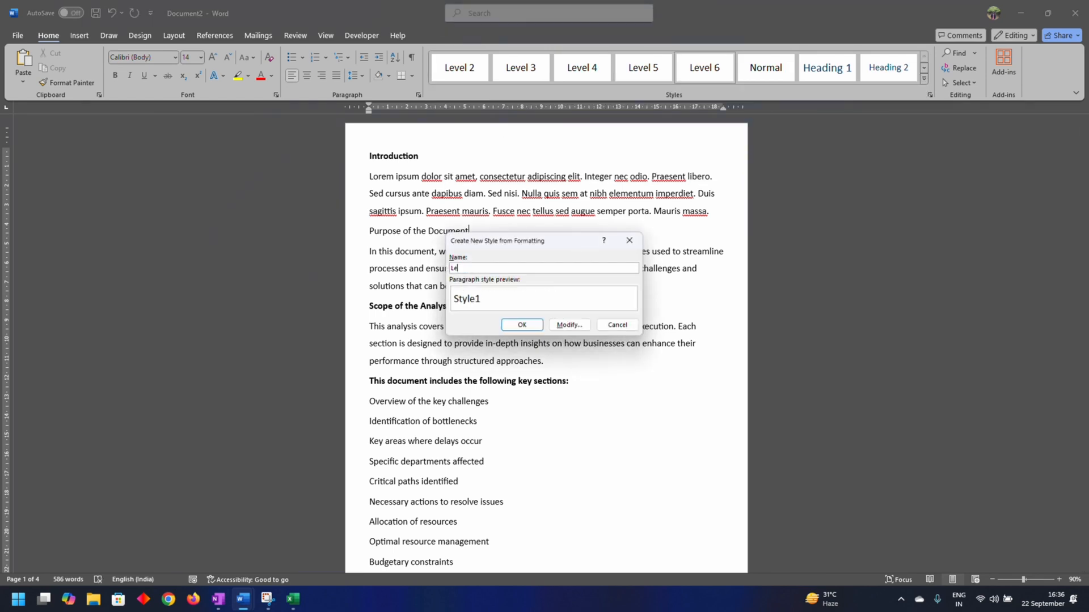
text(Level 7)
key(Return)
click(924, 79)
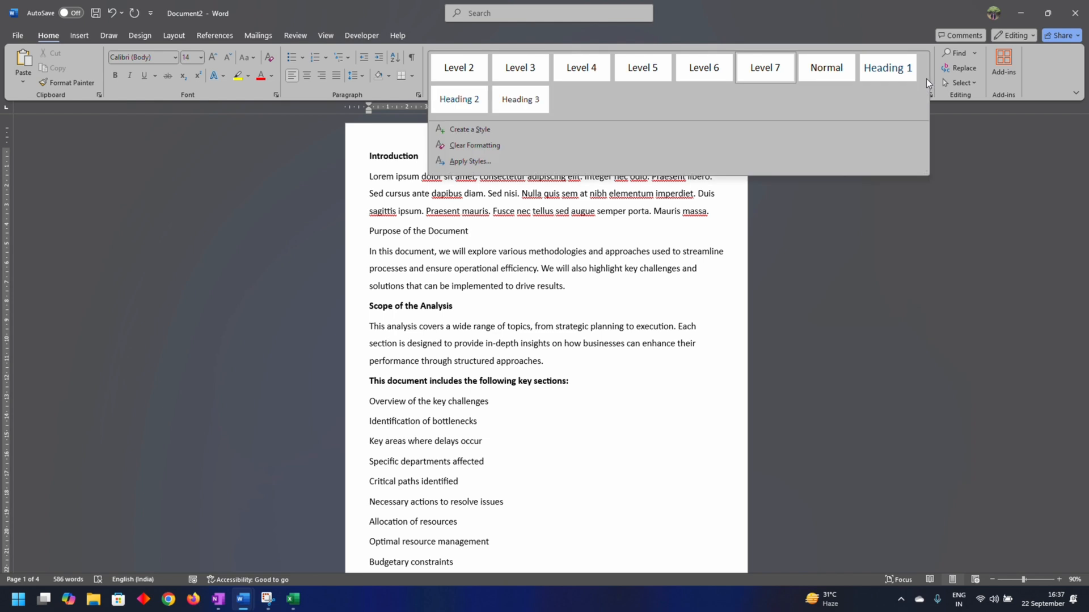
click(903, 69)
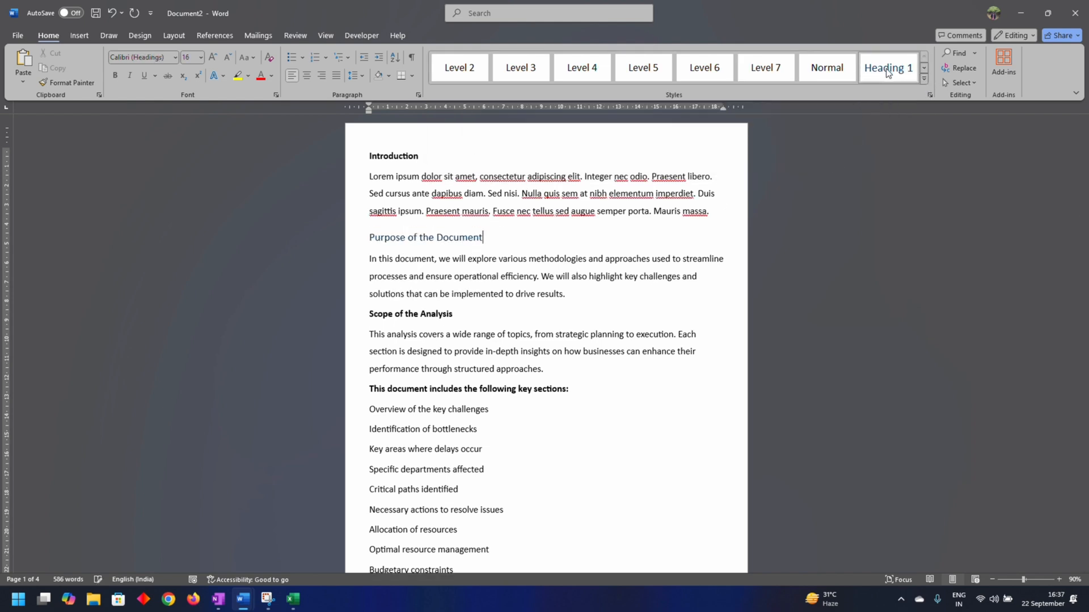
Make Heading 1 bold and black with no extra space between same-style paragraphs
right_click(896, 68)
click(879, 97)
click(501, 239)
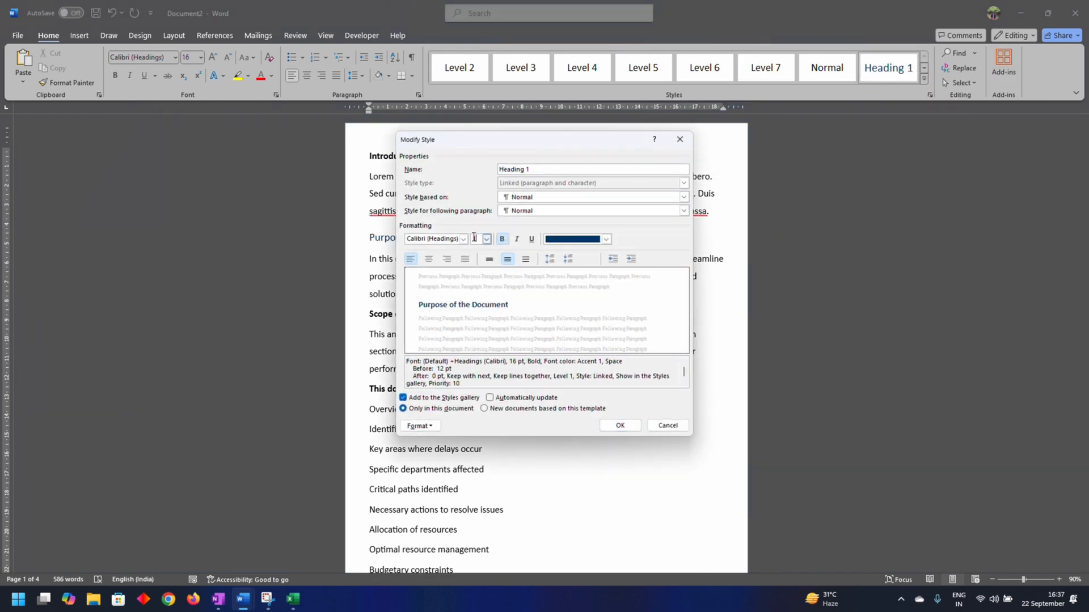
click(573, 240)
click(557, 283)
click(420, 426)
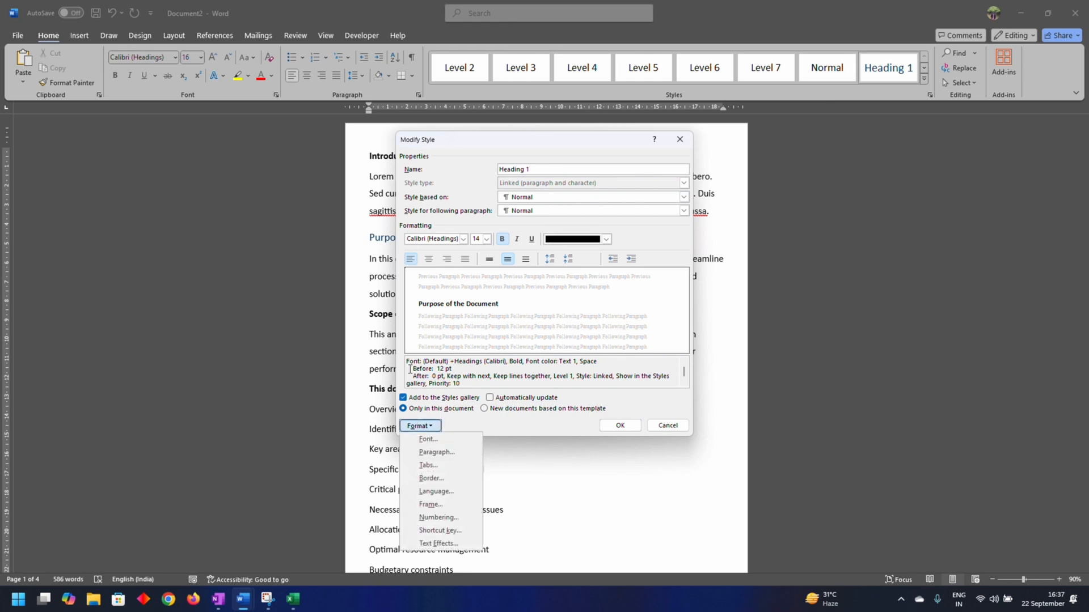
click(434, 451)
click(481, 328)
drag(503, 302, 484, 301)
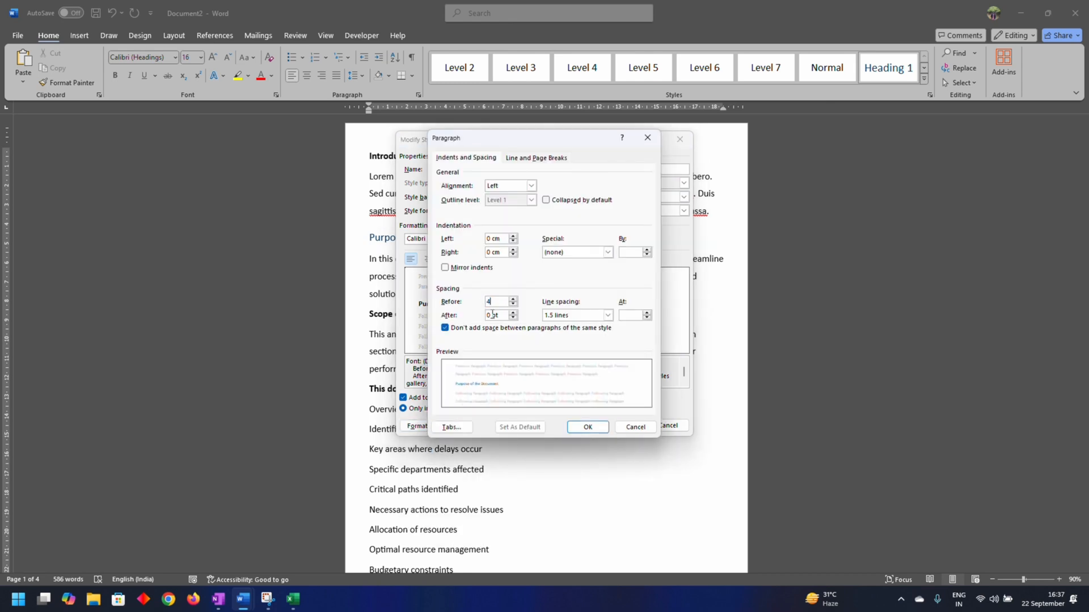
click(587, 427)
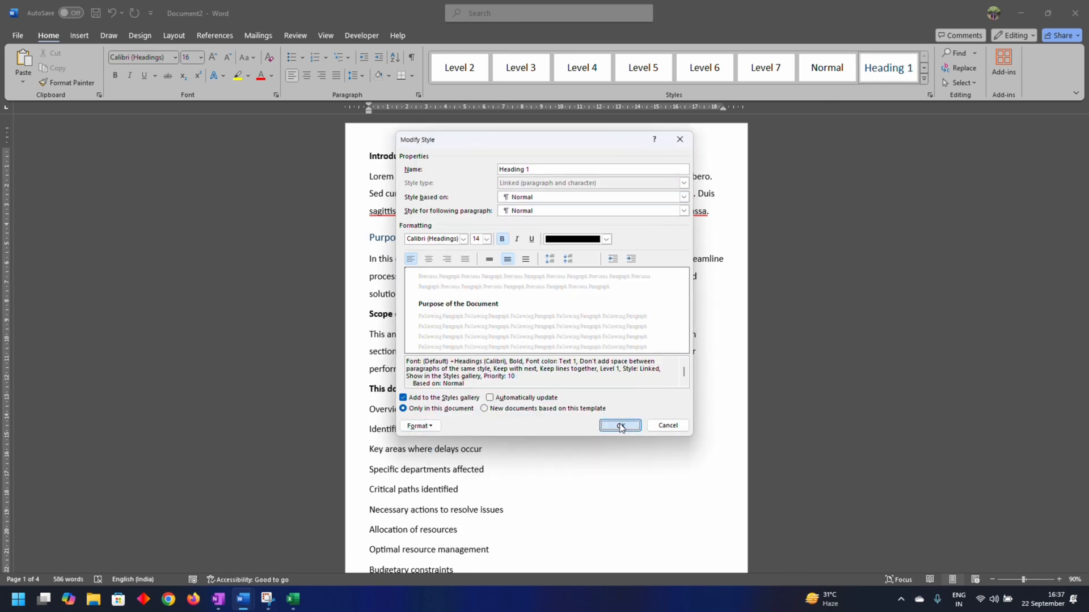
click(620, 424)
Make Heading 2 black with 4 pt before and after and no same-style spacing
click(924, 70)
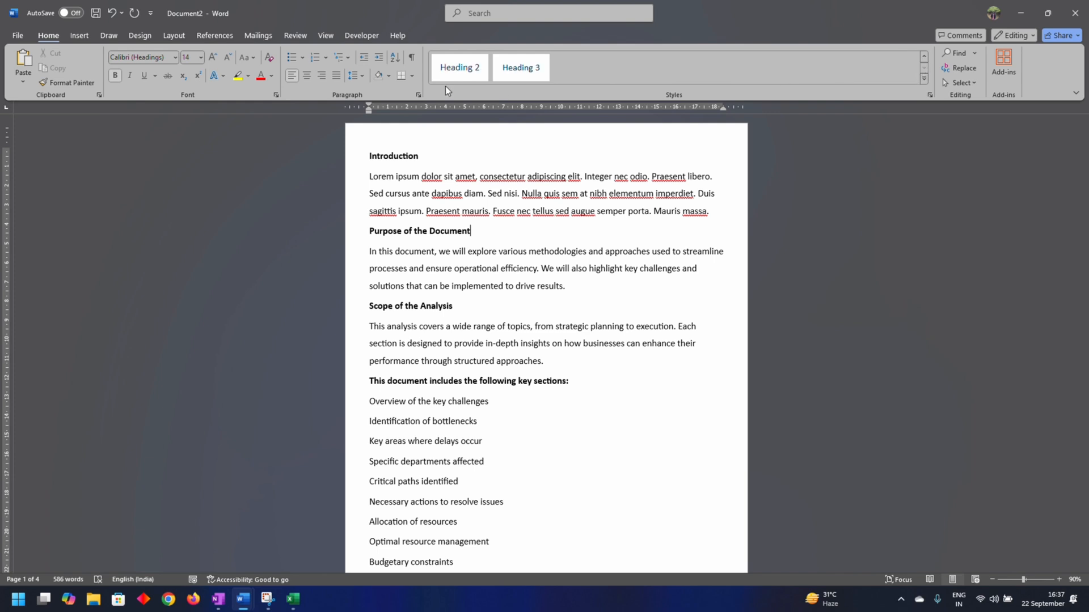
right_click(448, 74)
click(476, 85)
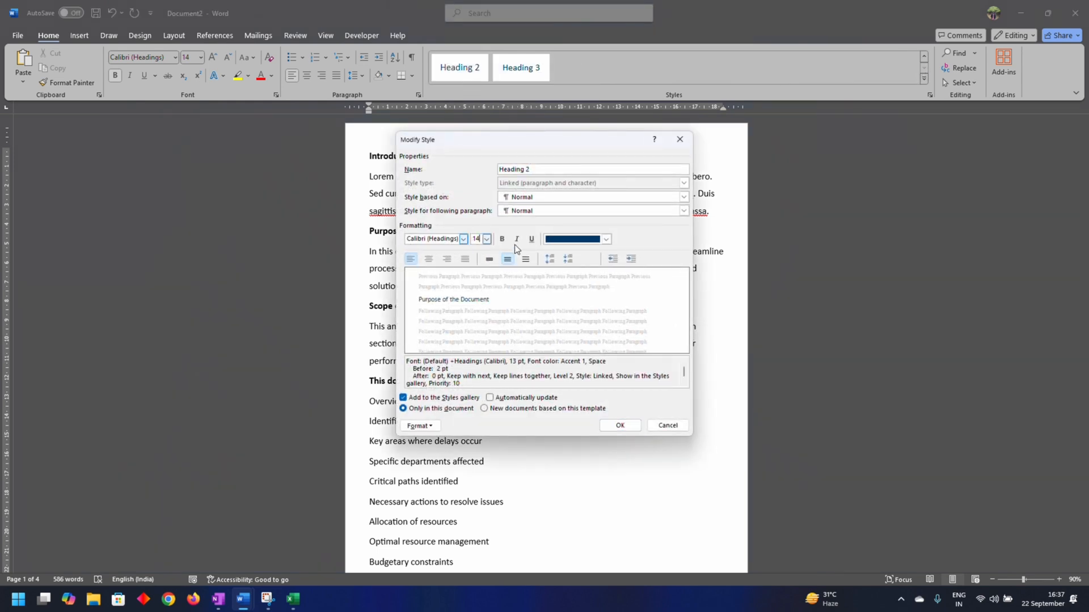
click(606, 239)
click(559, 284)
click(419, 426)
click(435, 450)
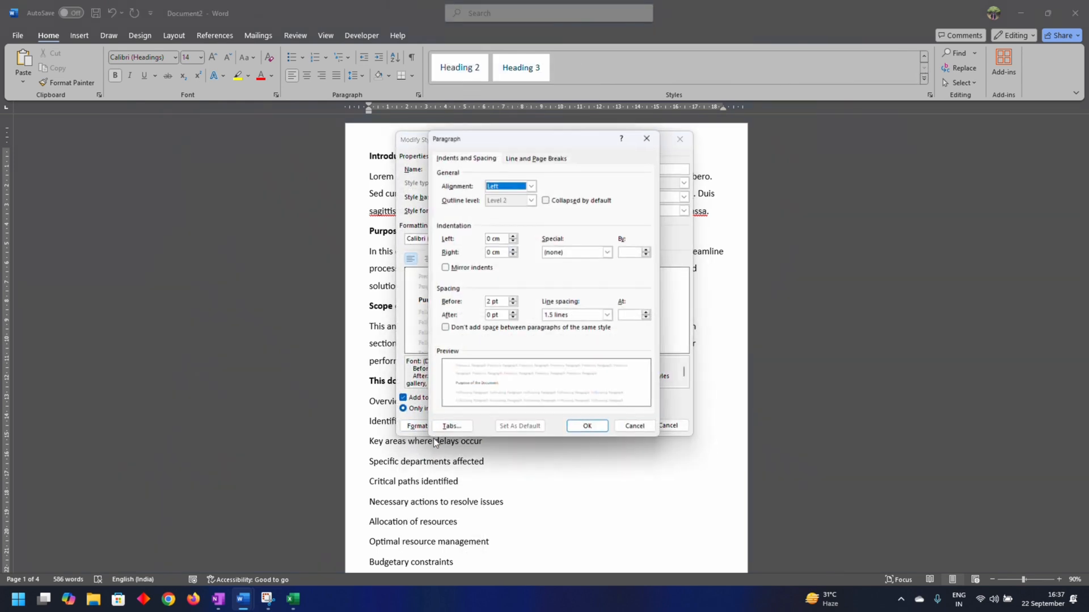
click(445, 328)
double_click(493, 301)
text(4)
key(Tab)
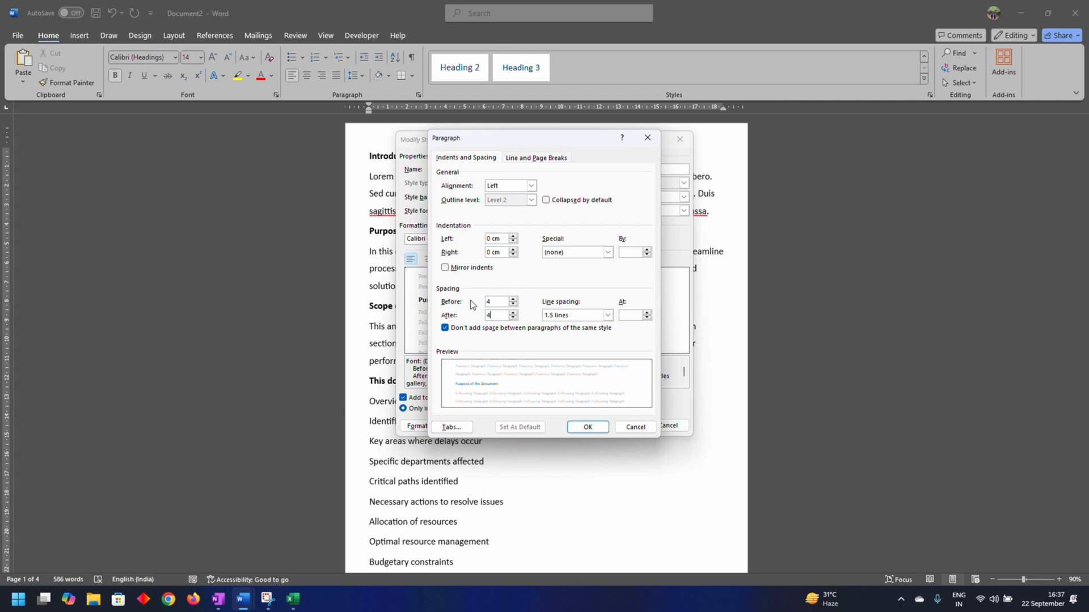
text(4)
click(587, 427)
click(594, 426)
Make Heading 3 bold and black with spacing values 4 and 3, then browse the Styles gallery
right_click(538, 70)
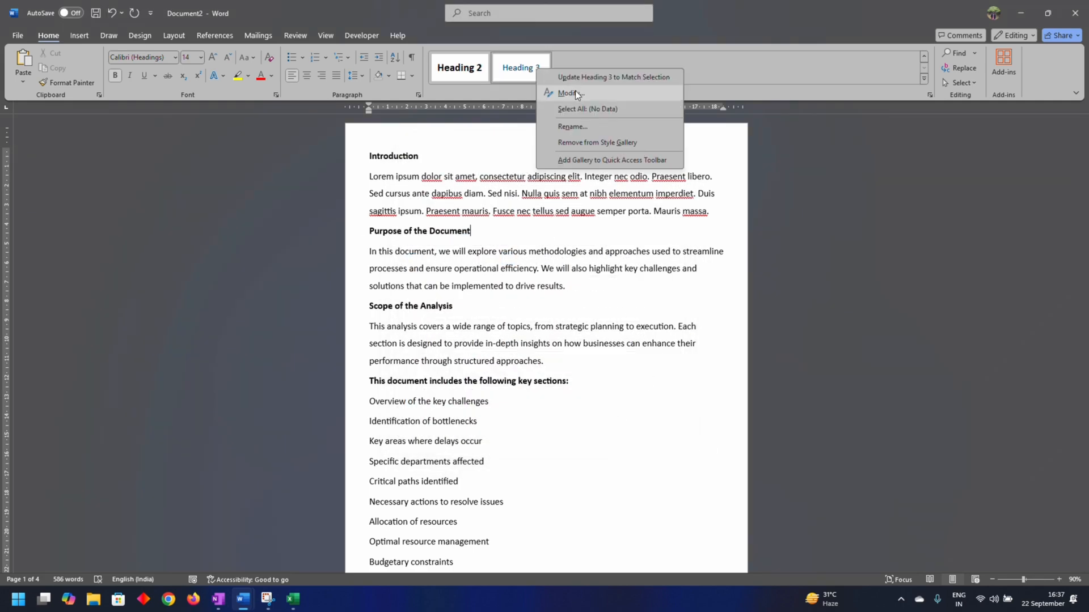
click(567, 93)
click(502, 238)
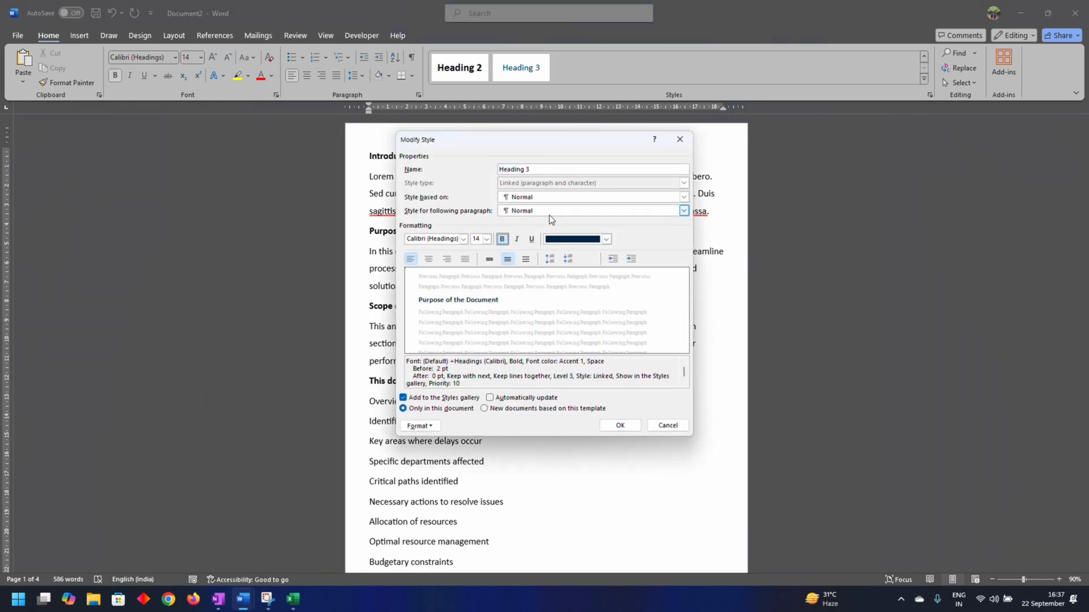
click(606, 239)
click(562, 273)
click(420, 425)
click(422, 456)
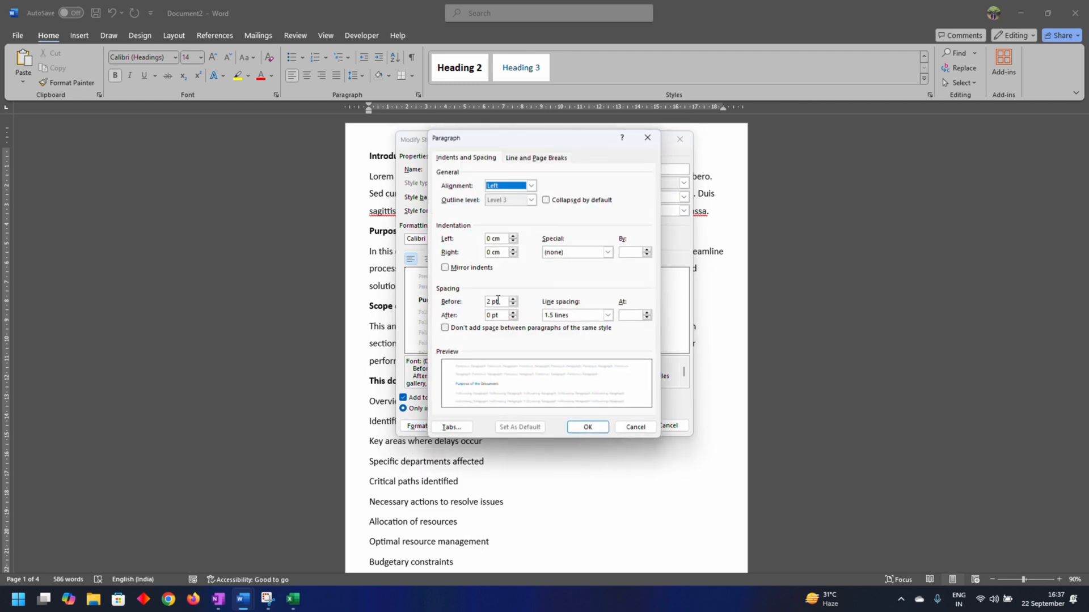
text(4)
drag(498, 301, 460, 315)
key(Tab)
key(Tab)
text(3)
click(529, 328)
click(588, 426)
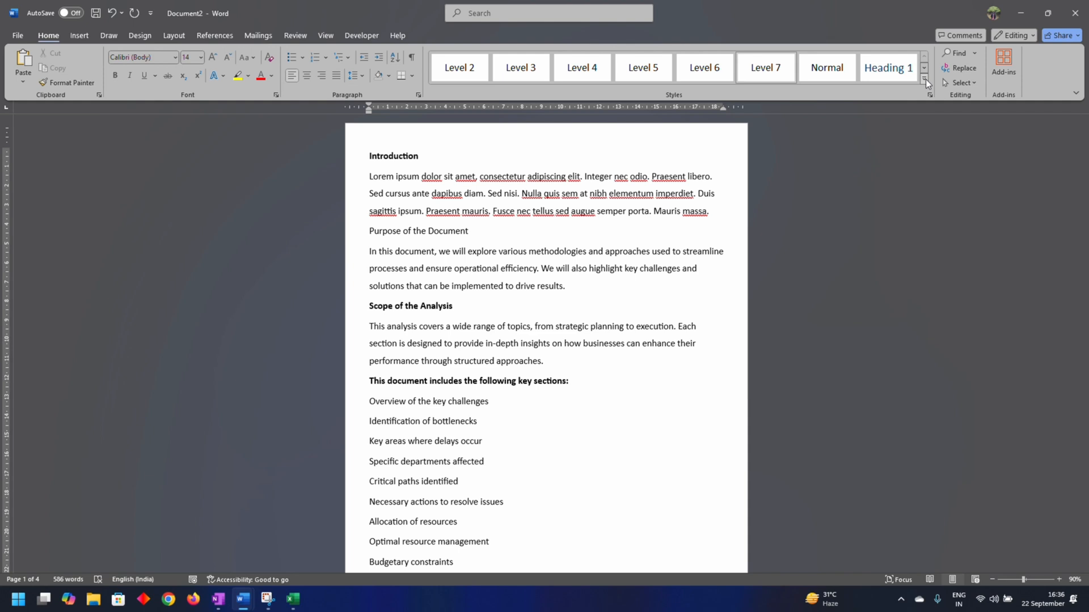
click(925, 79)
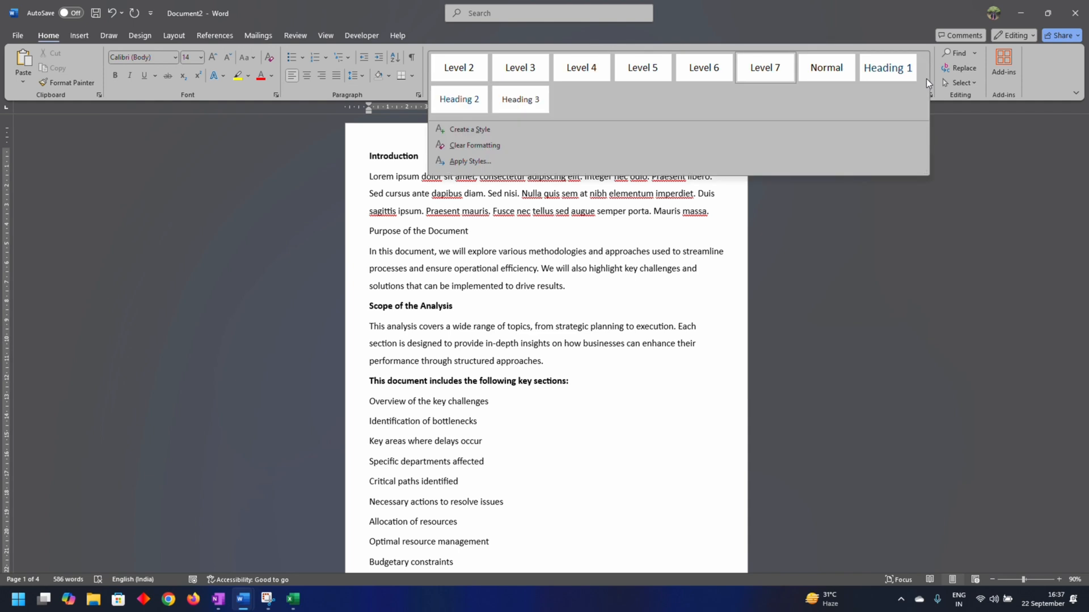
click(930, 77)
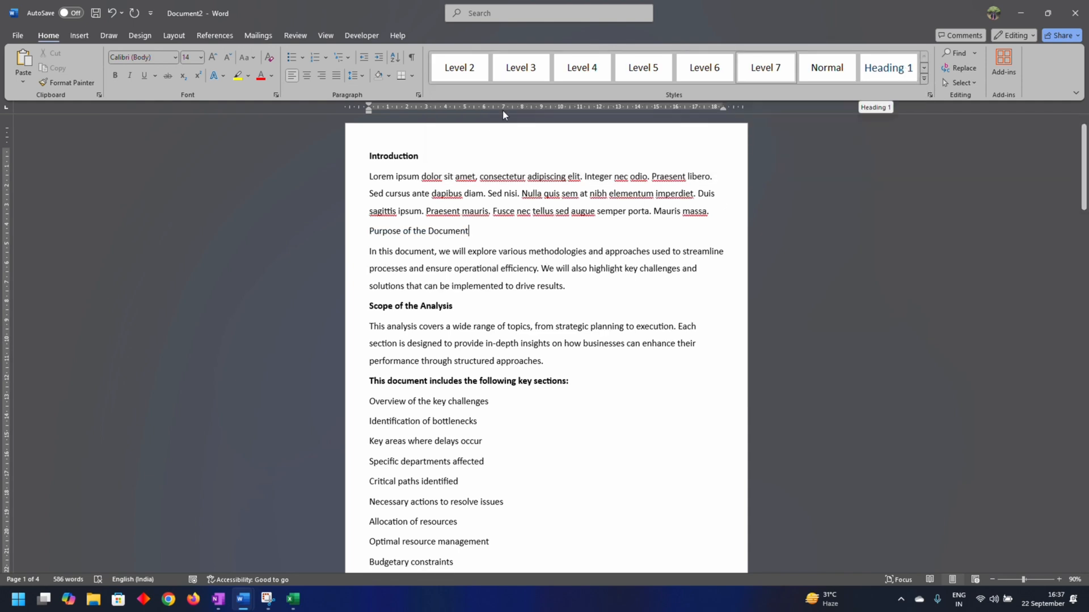
Apply Heading 1 to Purpose of the Document and make Heading 1 bold, black, 4 pt before
click(871, 81)
right_click(888, 69)
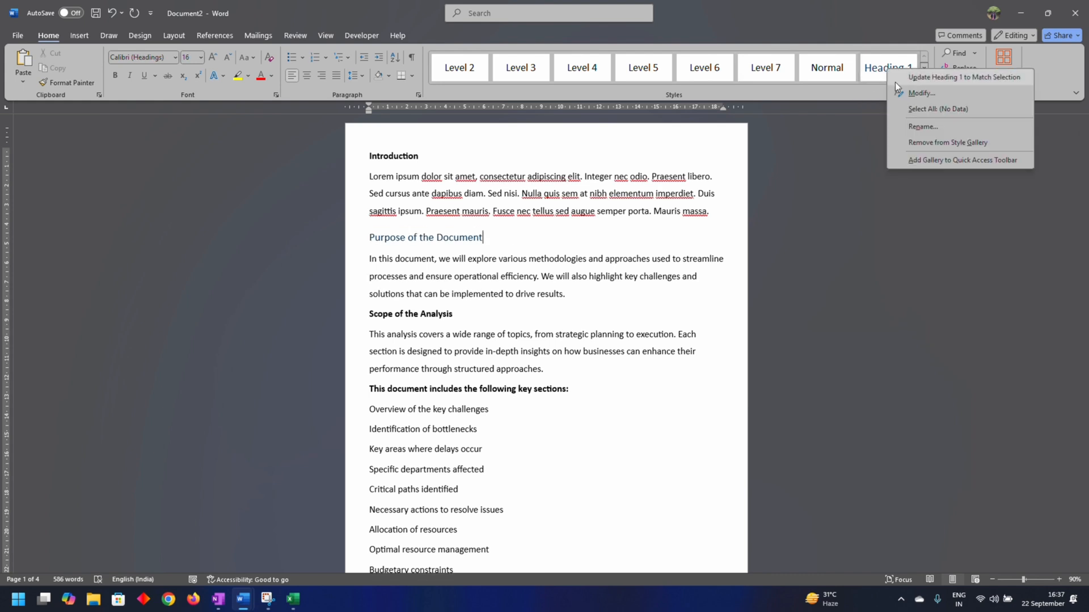
click(907, 93)
click(502, 239)
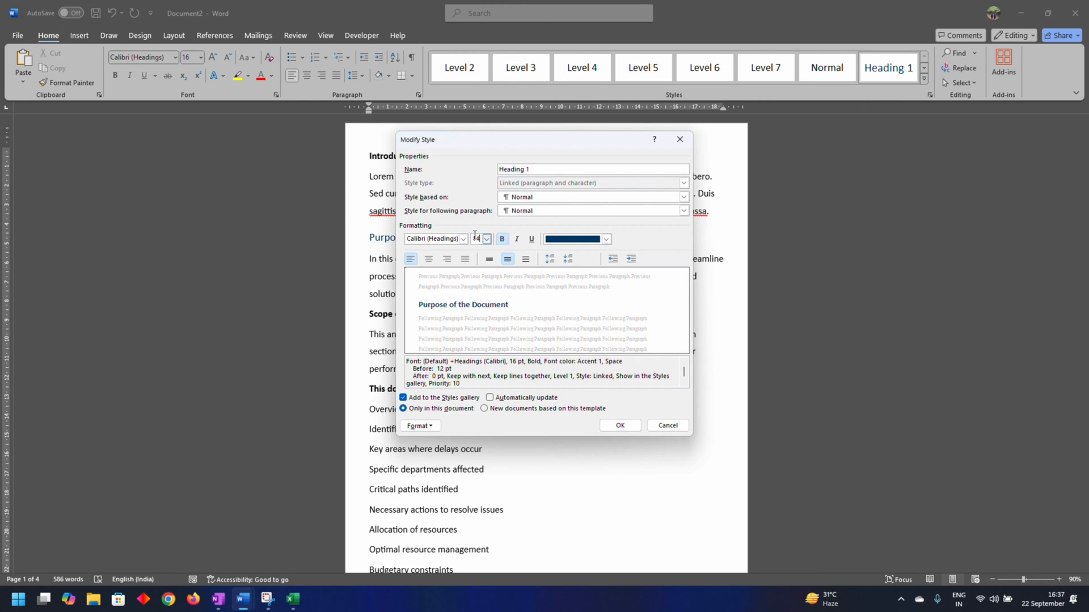
click(570, 240)
click(560, 285)
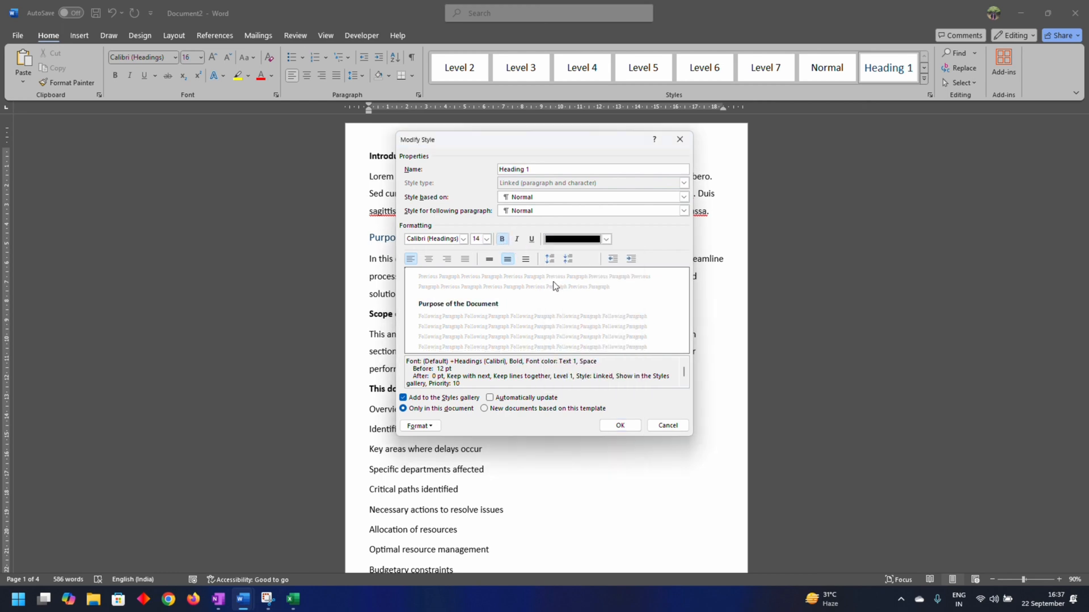
click(420, 426)
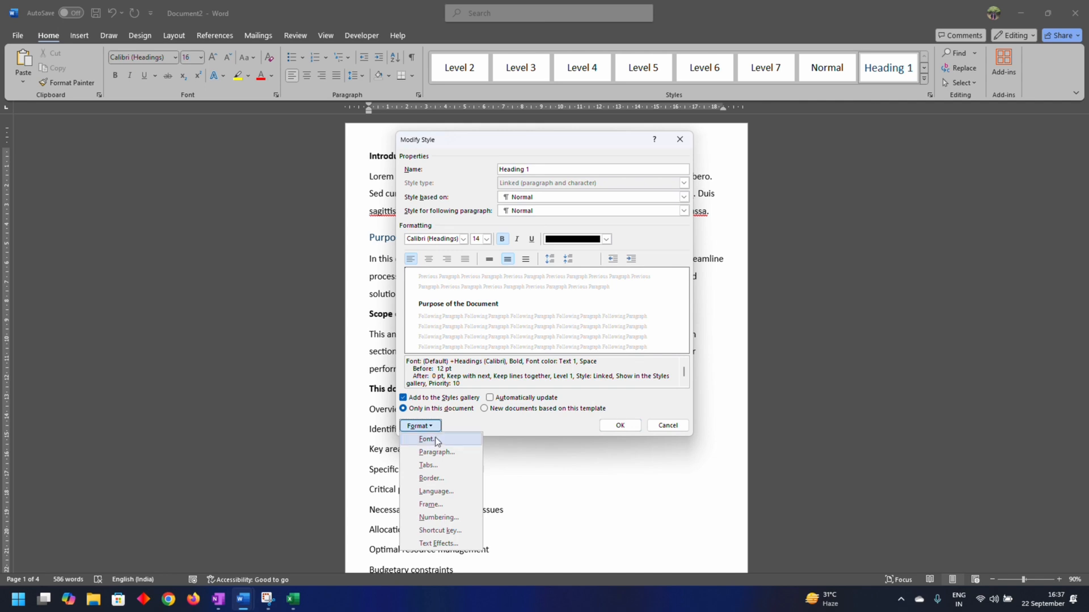
click(436, 454)
click(482, 330)
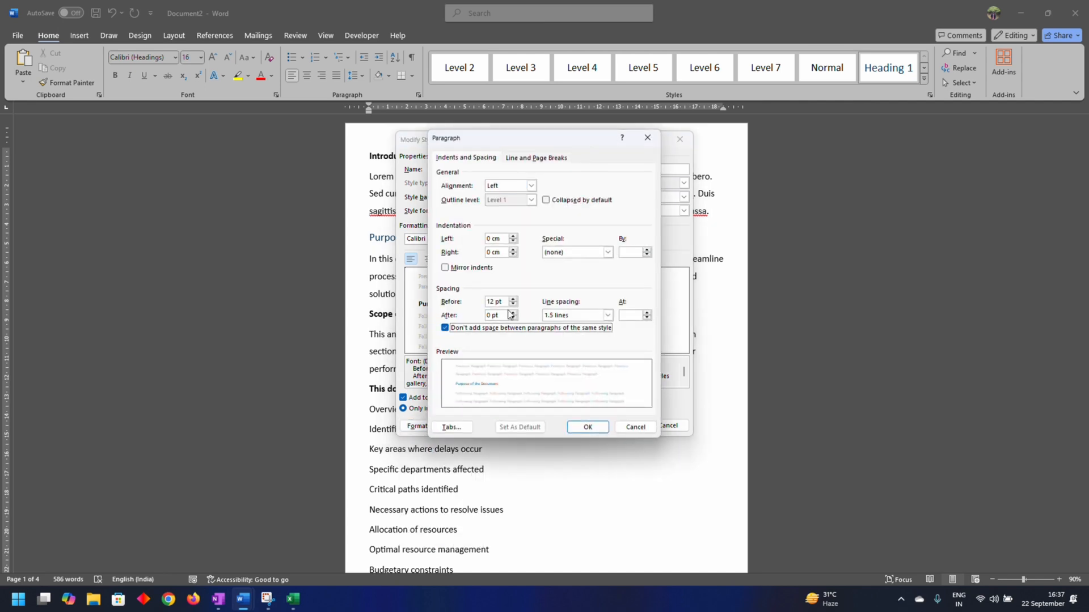
drag(504, 301, 487, 302)
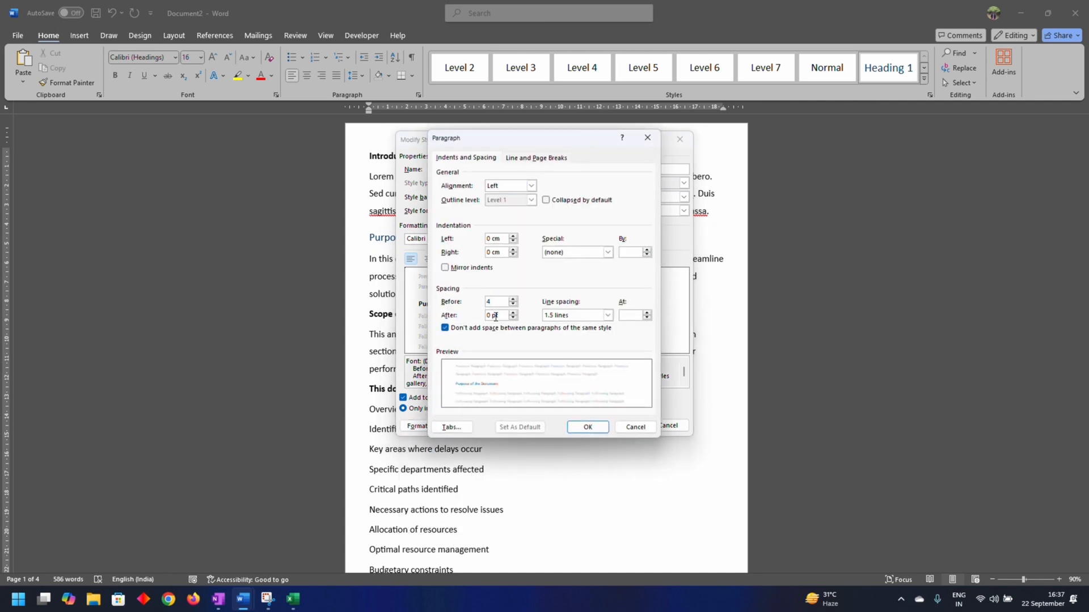
text(4)
click(589, 428)
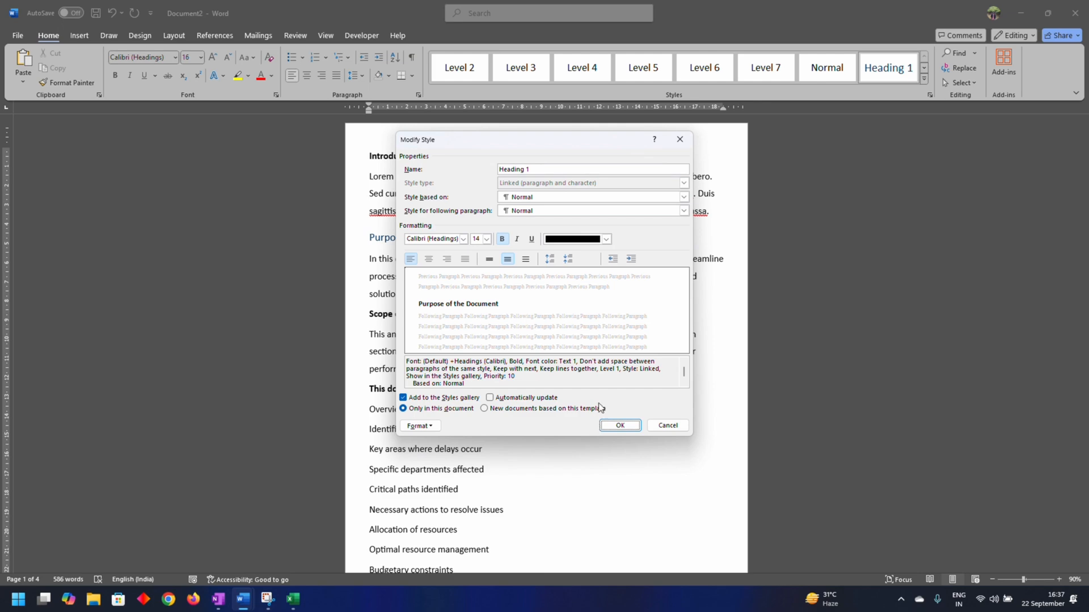
click(620, 425)
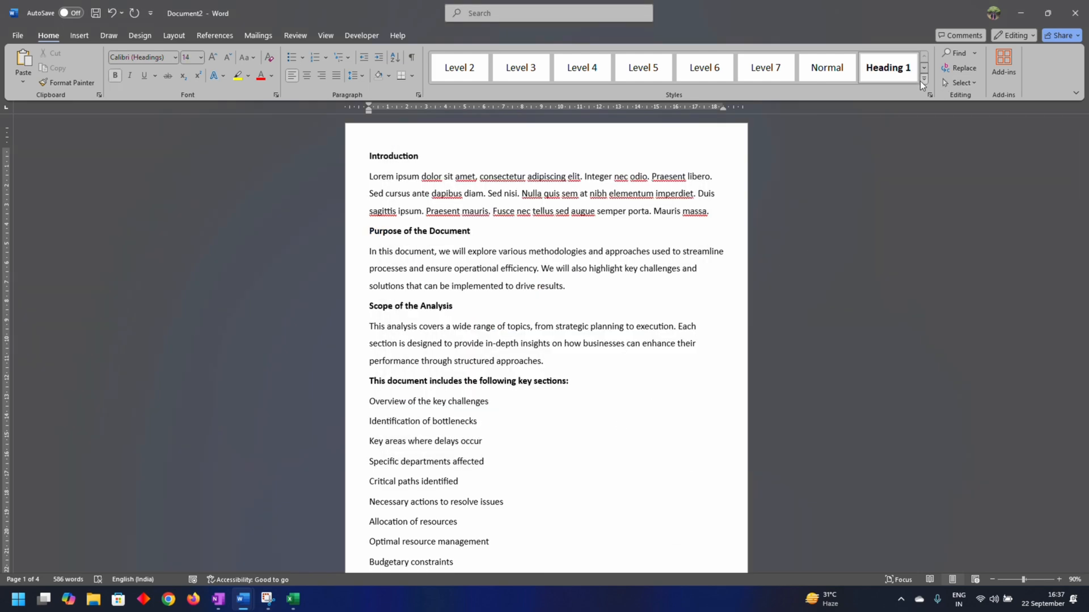
Make Heading 2 bold, black, 14 pt with 4 pt before and after, no same-style spacing
click(923, 68)
right_click(451, 65)
click(469, 86)
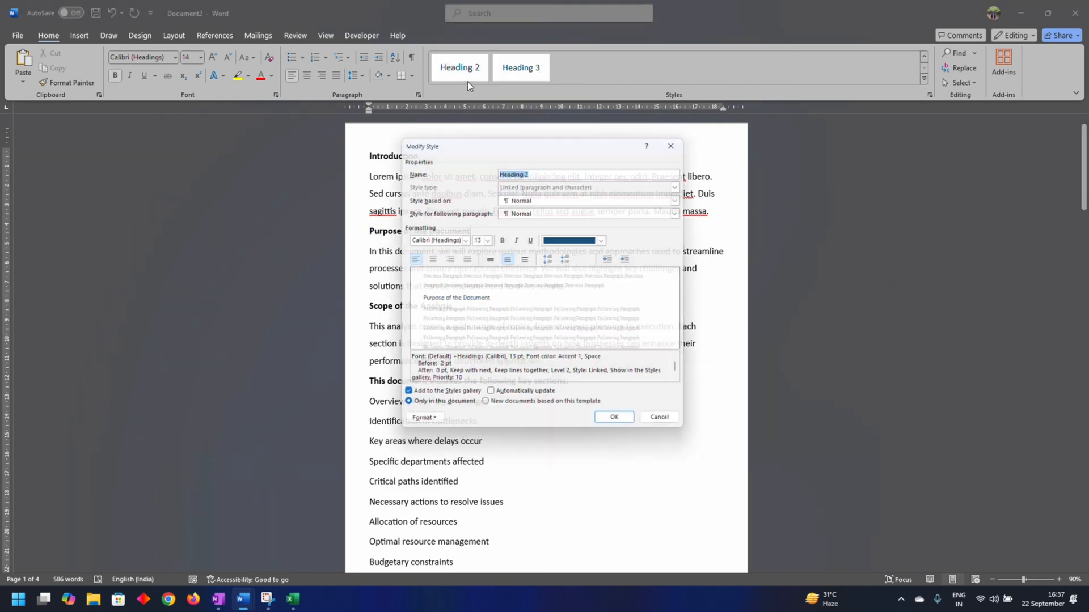
drag(481, 240, 469, 239)
click(502, 239)
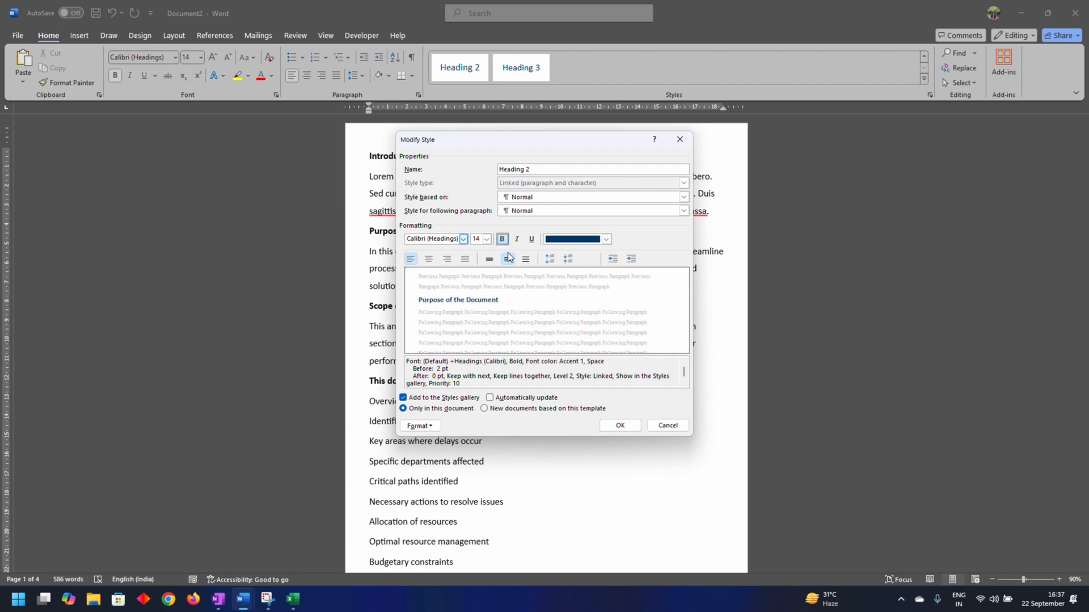
click(606, 239)
click(559, 283)
click(415, 426)
click(435, 452)
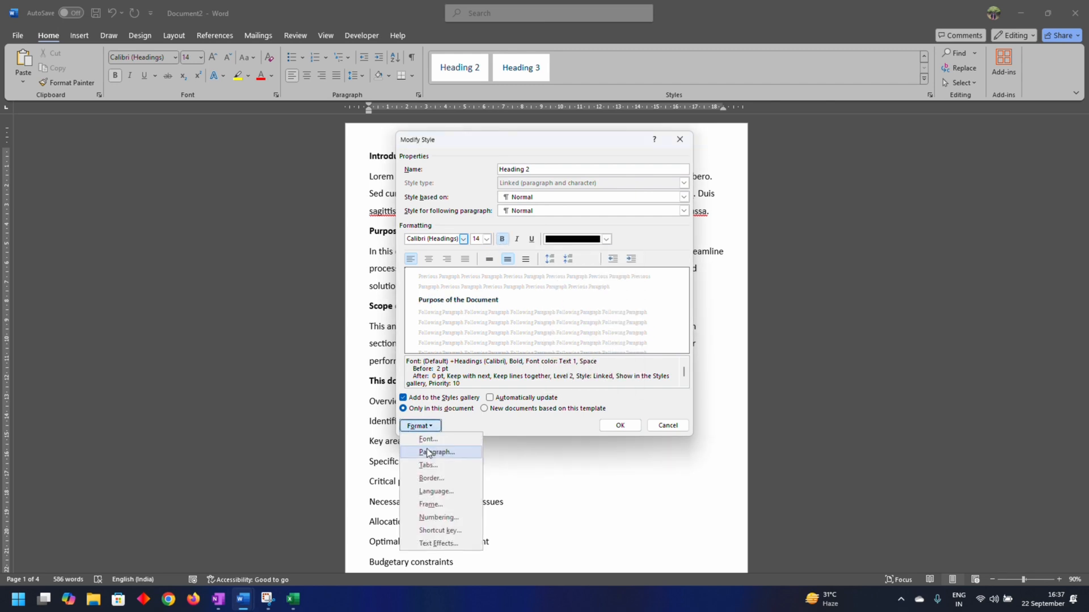
click(445, 327)
click(494, 301)
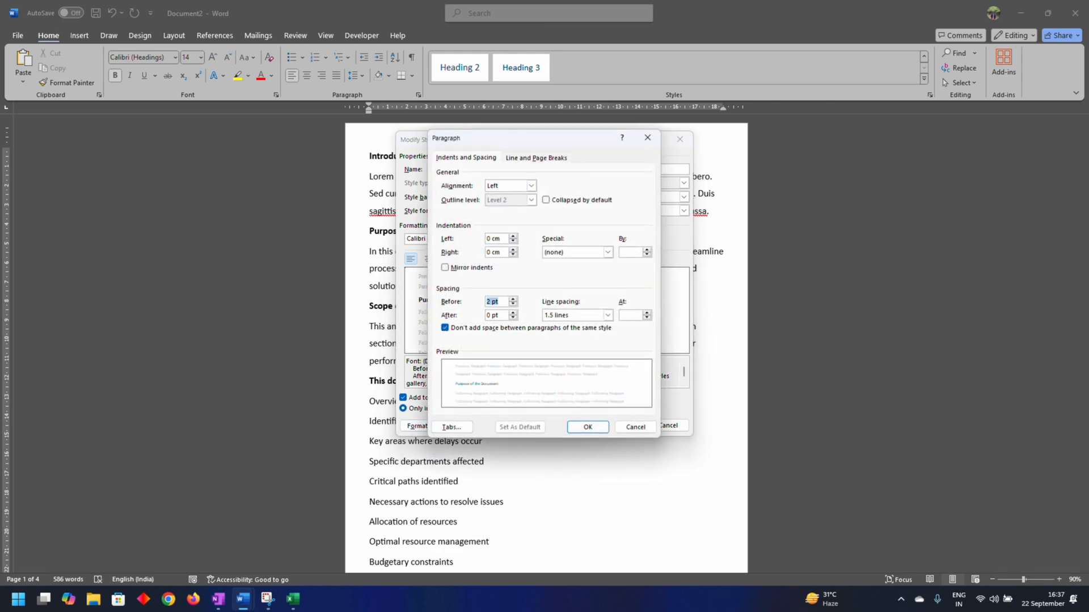
text(4)
key(Tab)
text(4)
click(587, 427)
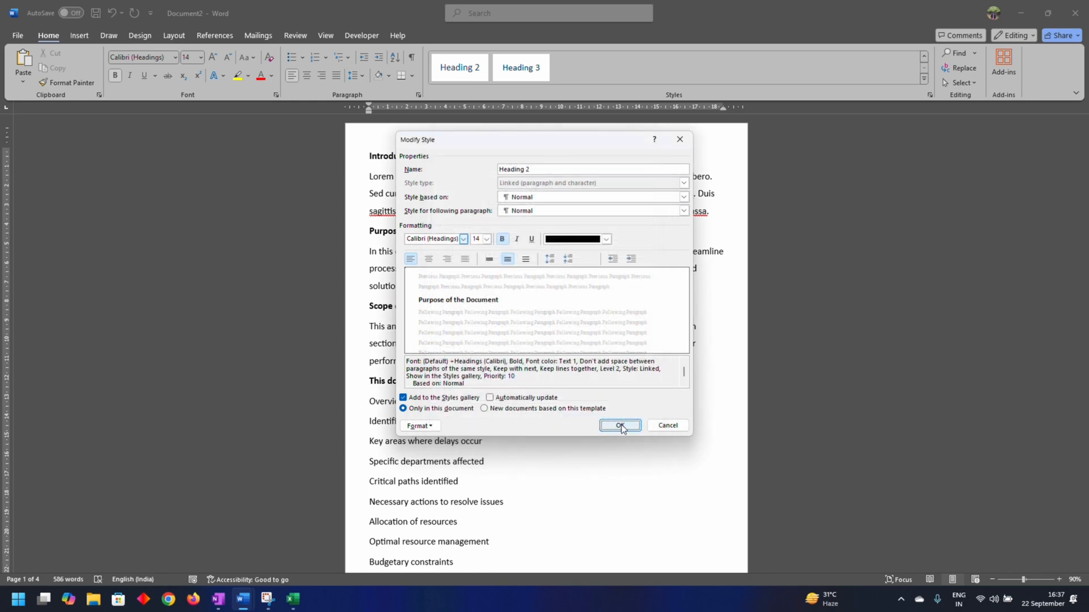
click(633, 426)
Make Heading 3 bold, black, 14 pt with 4 pt before, 3 pt after, no same-style spacing
right_click(534, 68)
click(567, 93)
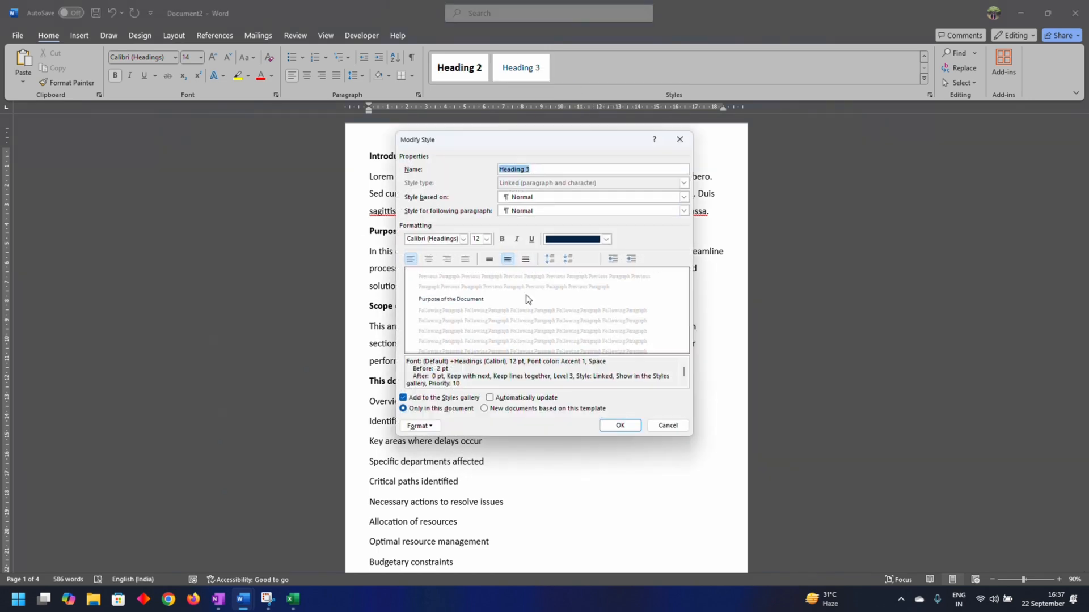
click(476, 239)
click(501, 239)
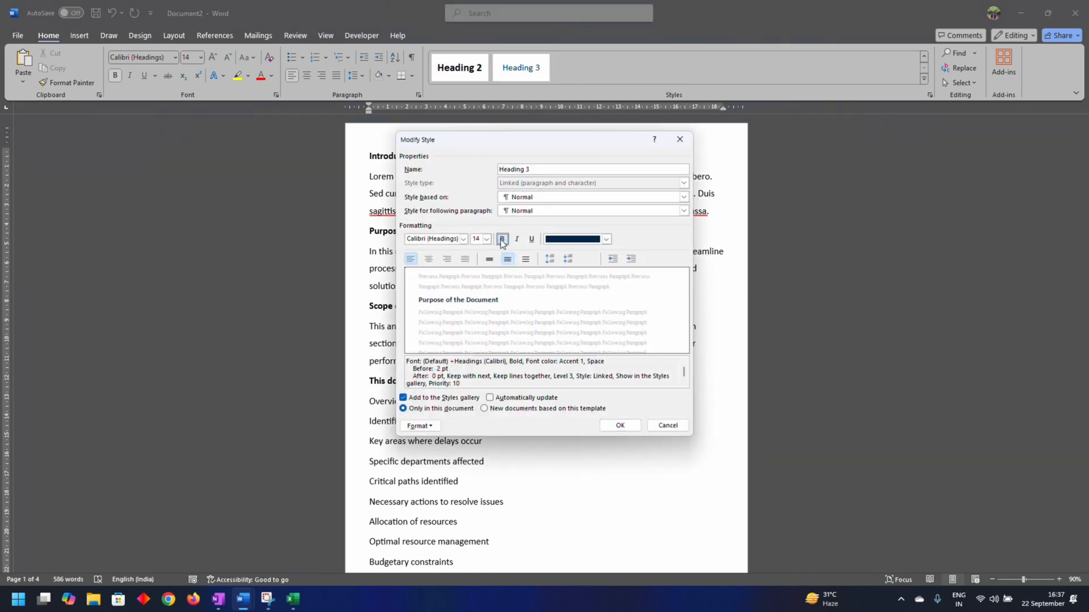
click(606, 239)
click(560, 272)
click(420, 426)
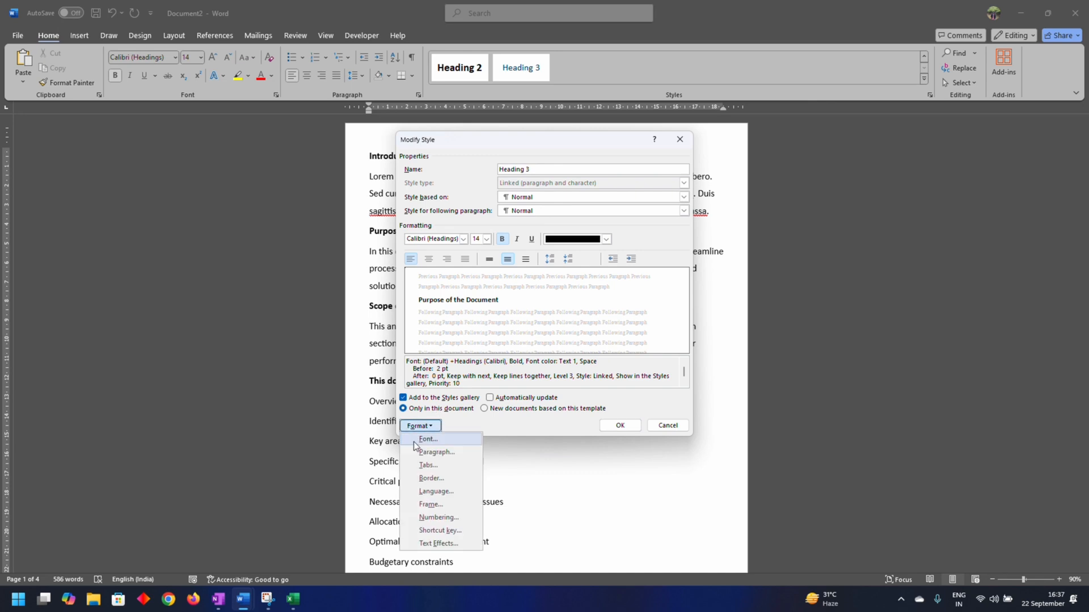
click(433, 452)
double_click(491, 301)
text(4)
click(607, 316)
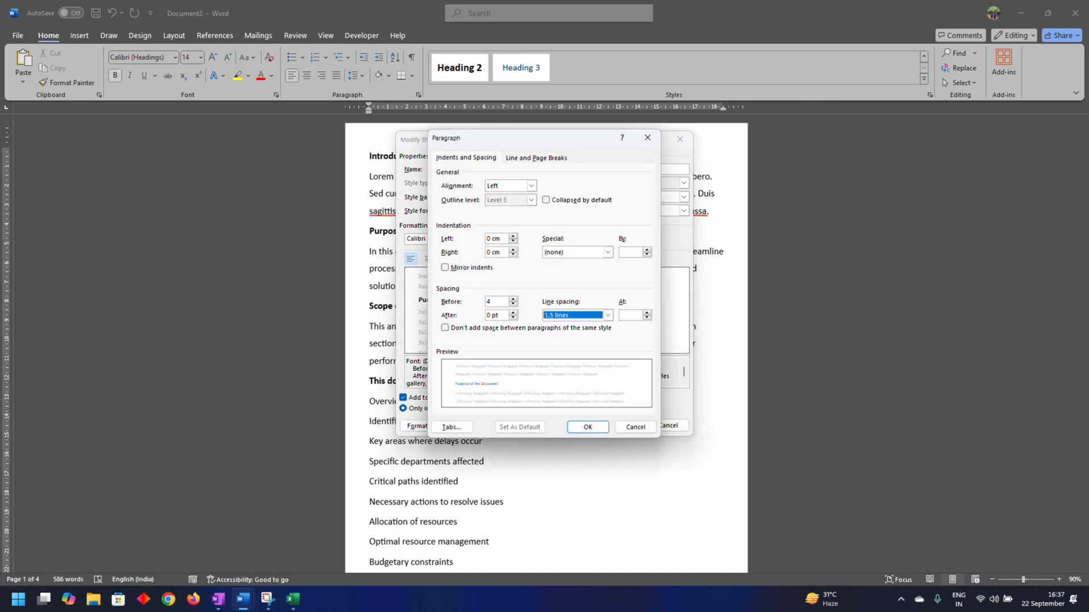
double_click(494, 315)
text(3)
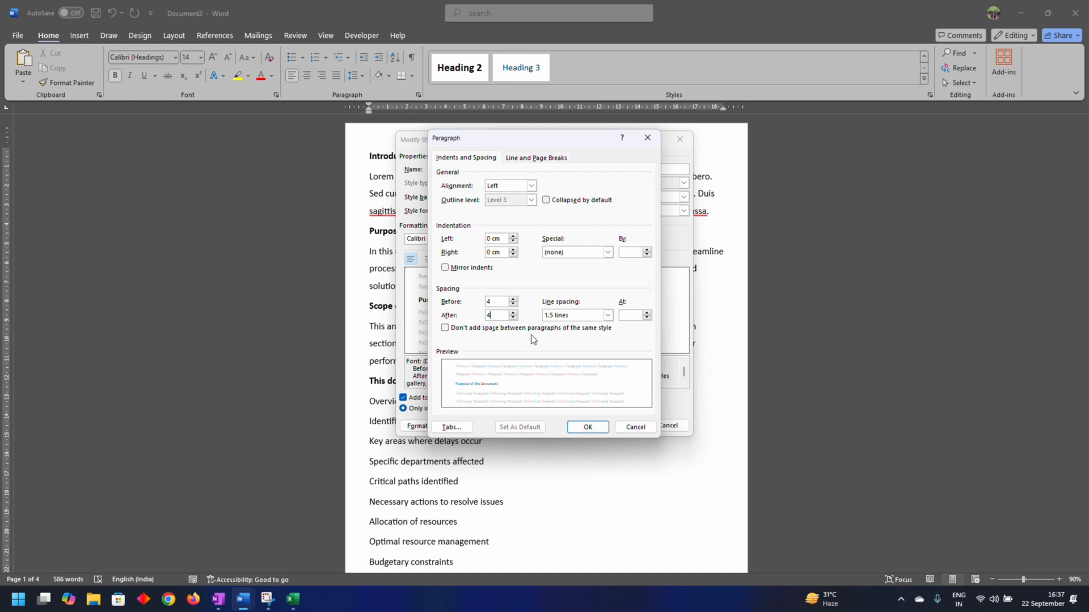
click(530, 328)
click(588, 426)
click(621, 426)
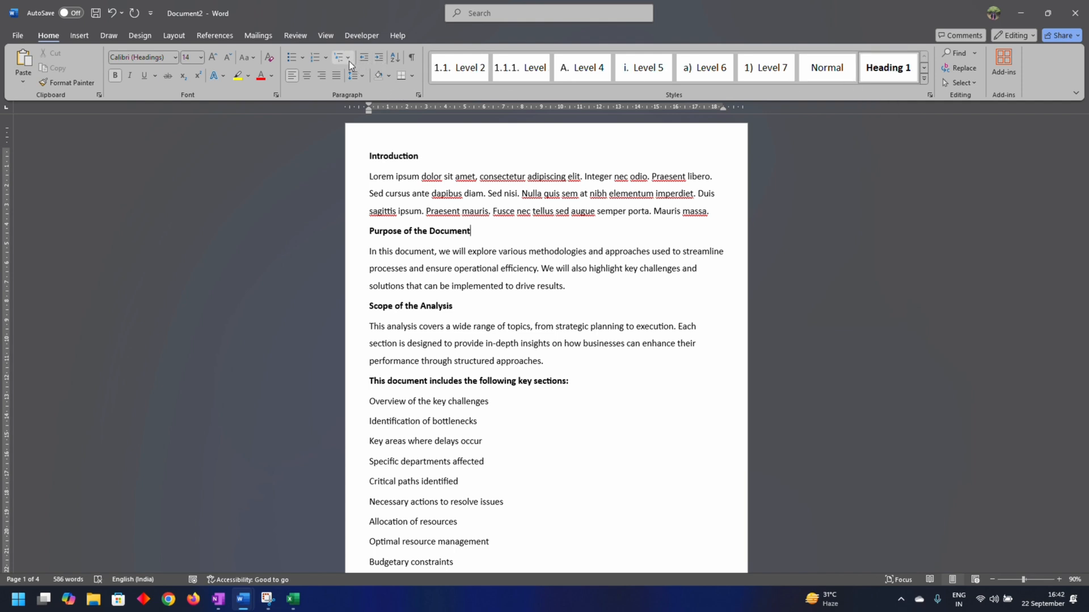
Apply the 1. / 1.1. / 1.1.1. multilevel list to the heading
click(348, 60)
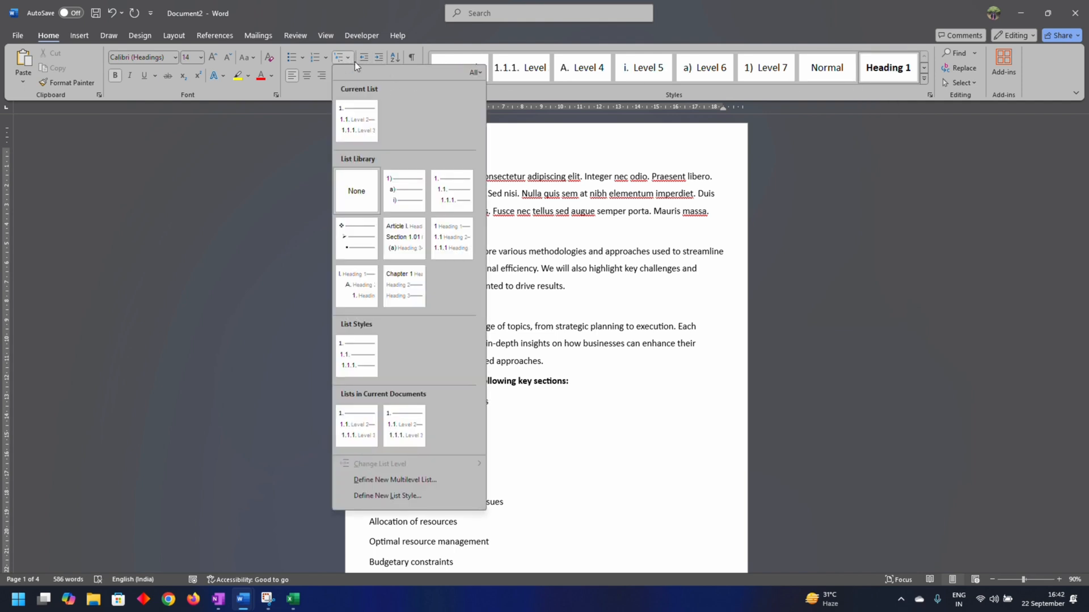
mouse_move(453, 197)
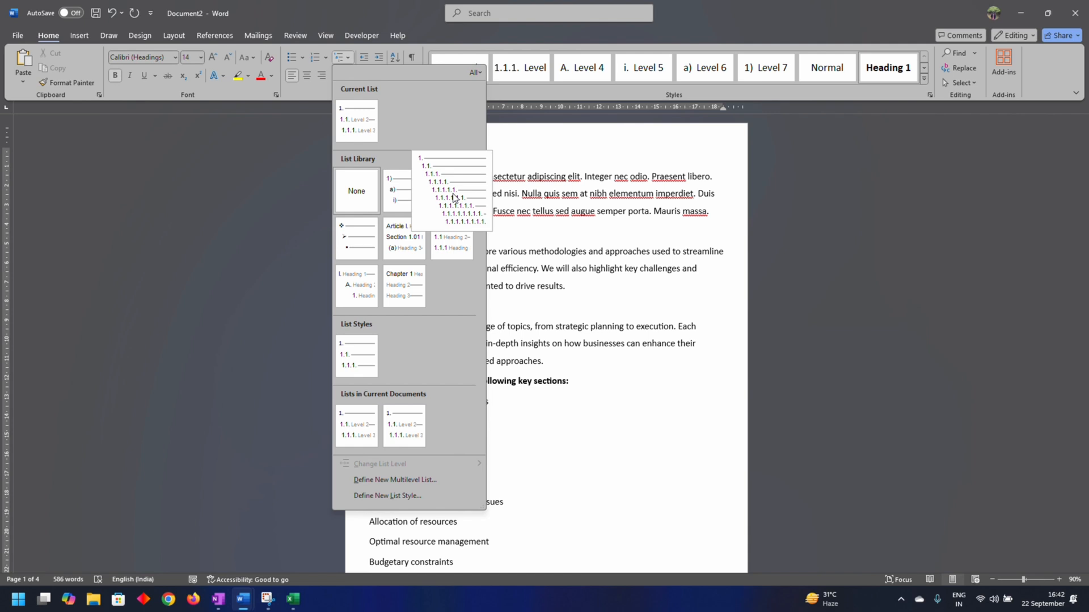
click(454, 197)
Start a new multilevel list definition linking level 1 to a style
click(348, 57)
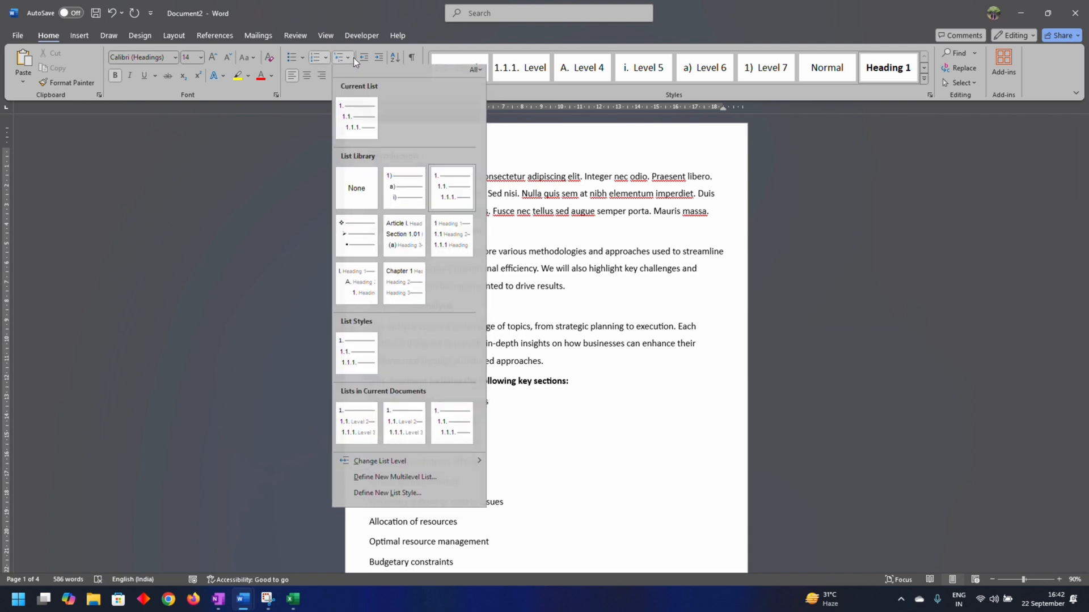
click(395, 480)
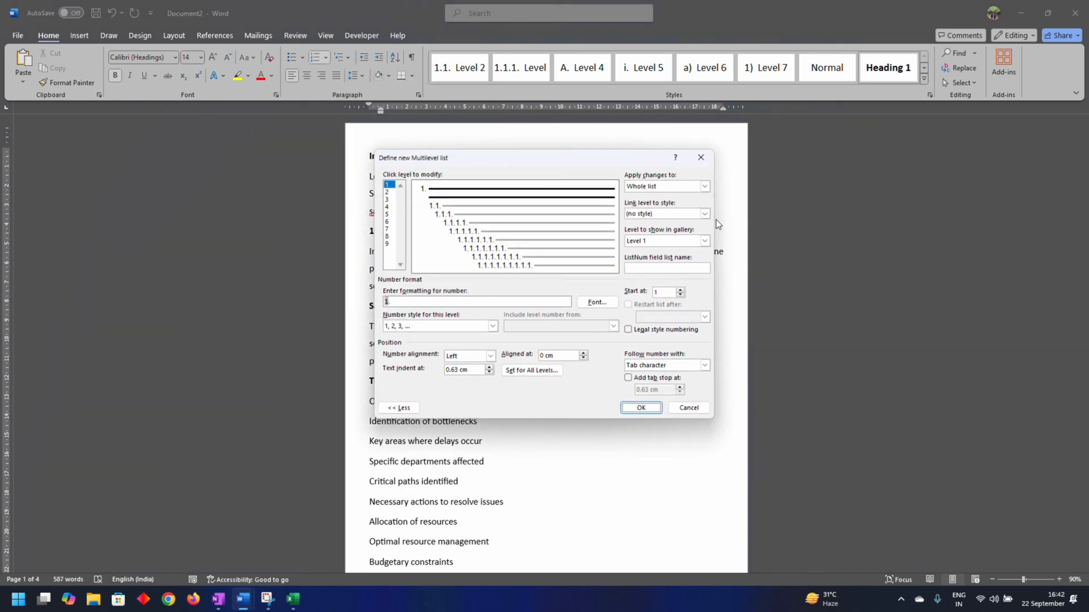
click(704, 214)
scroll(667, 245, up, 1)
click(700, 253)
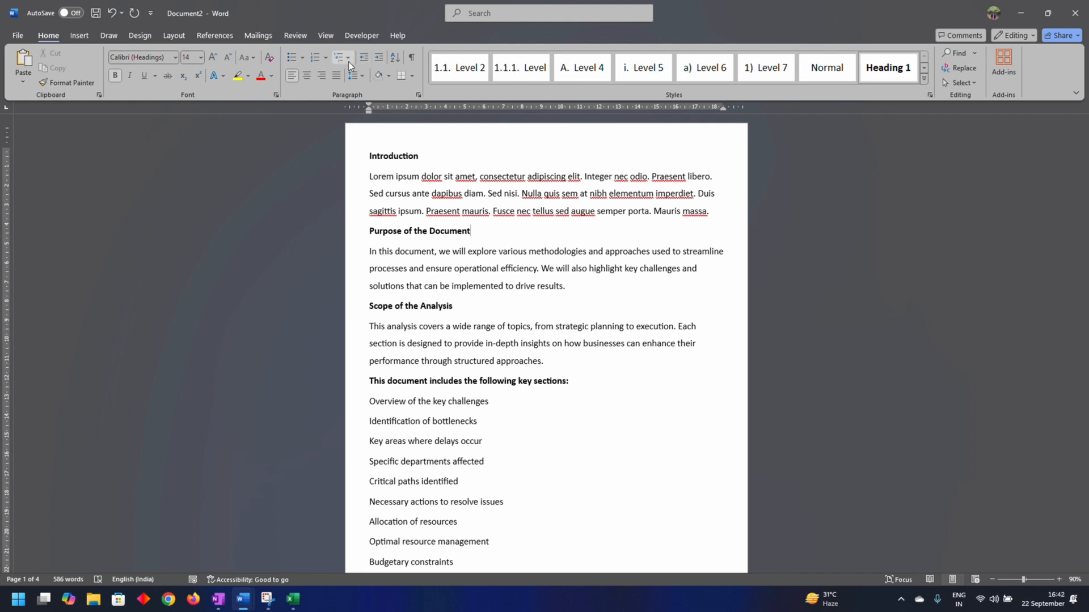
click(349, 59)
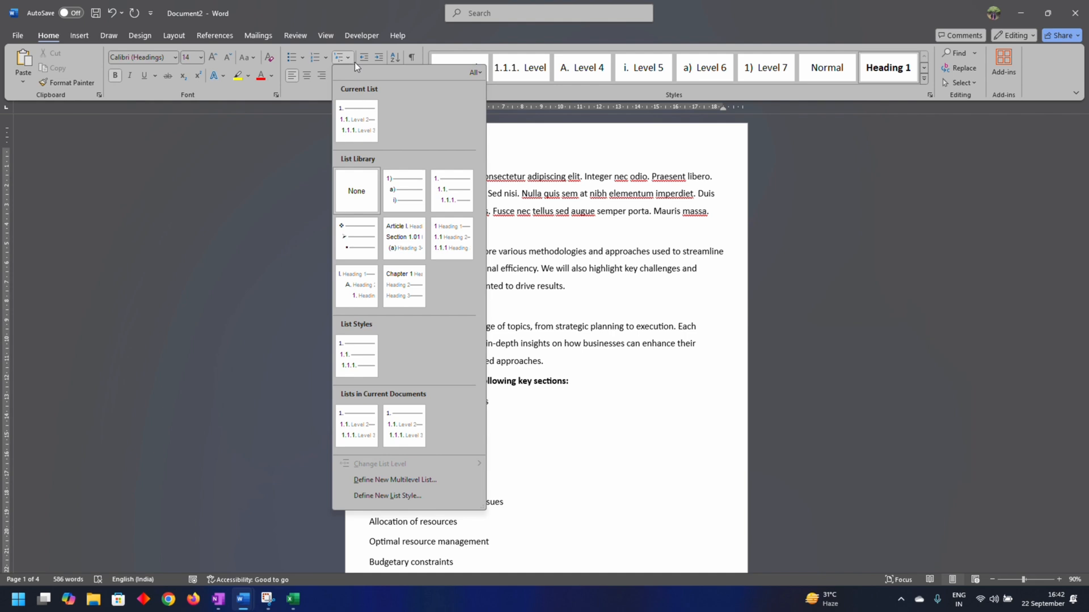
Define a new multilevel list with level 1 linked to Heading 1 and text indent 0.8
mouse_move(454, 197)
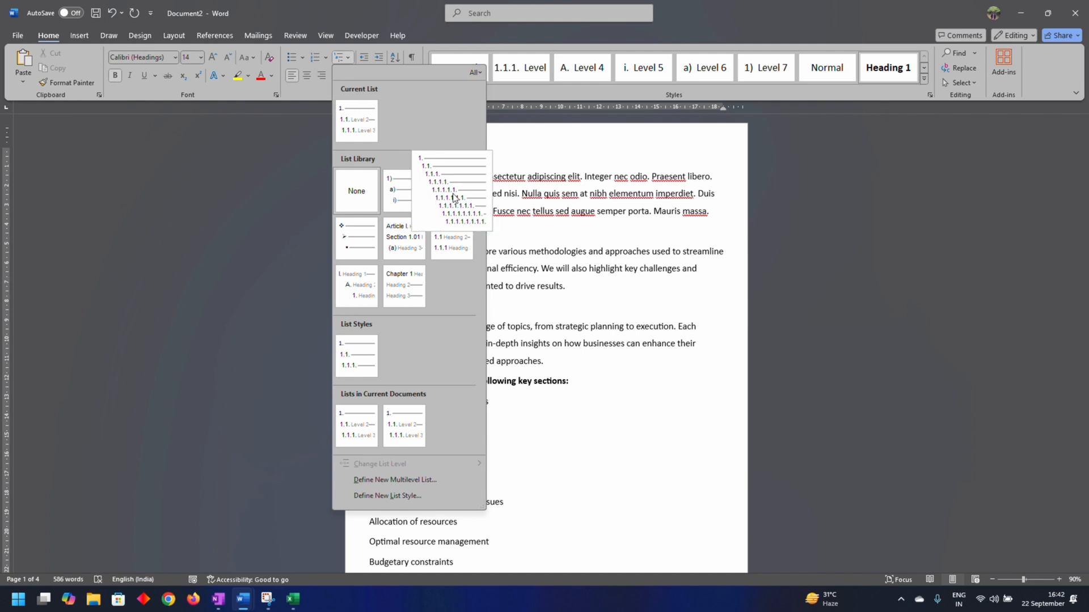
click(454, 196)
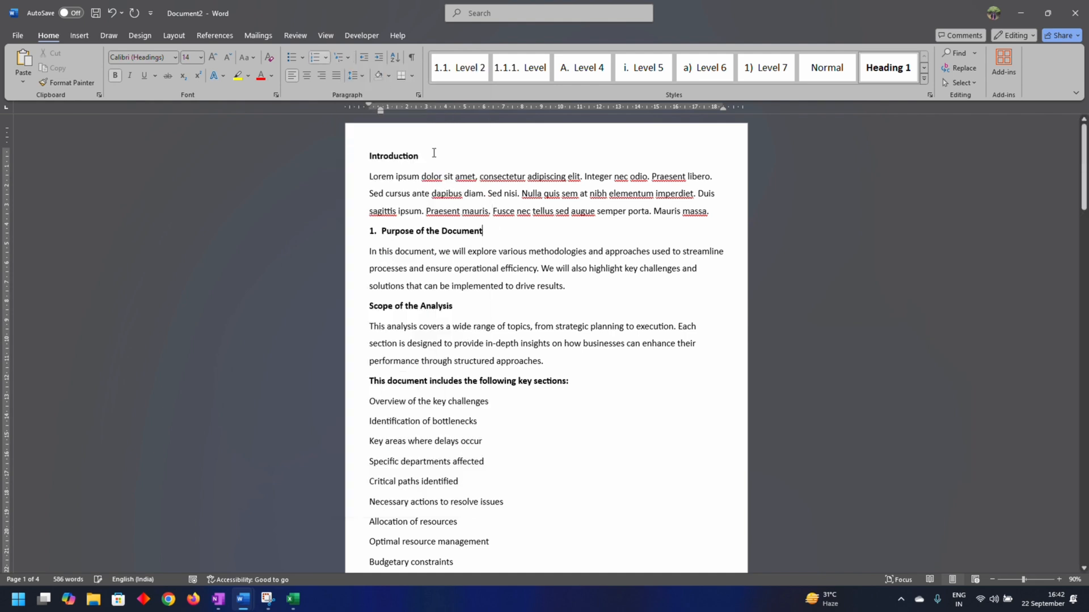
click(352, 58)
mouse_move(421, 442)
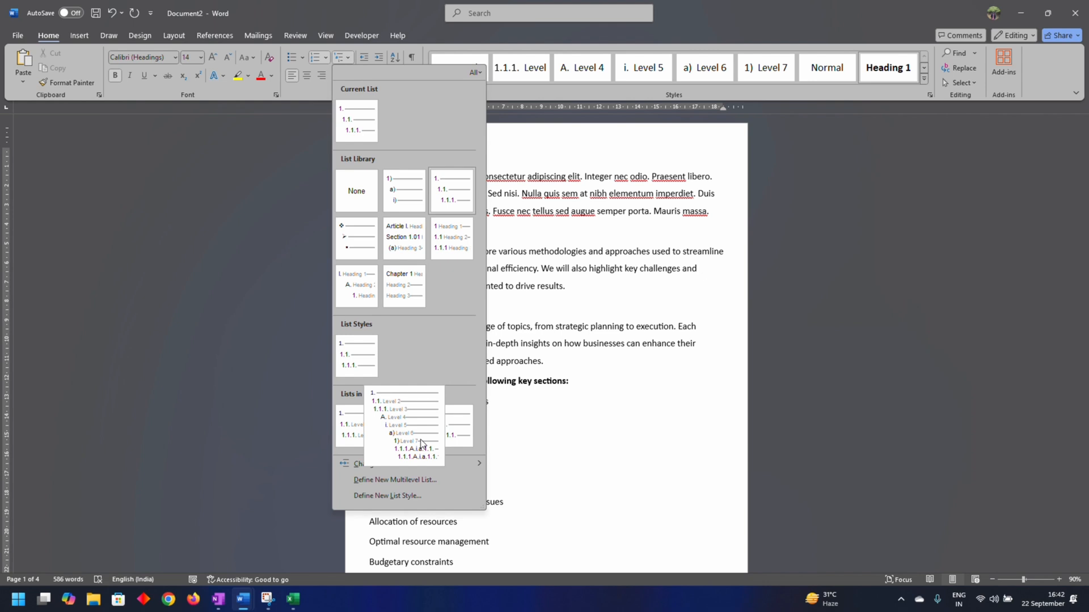
click(395, 480)
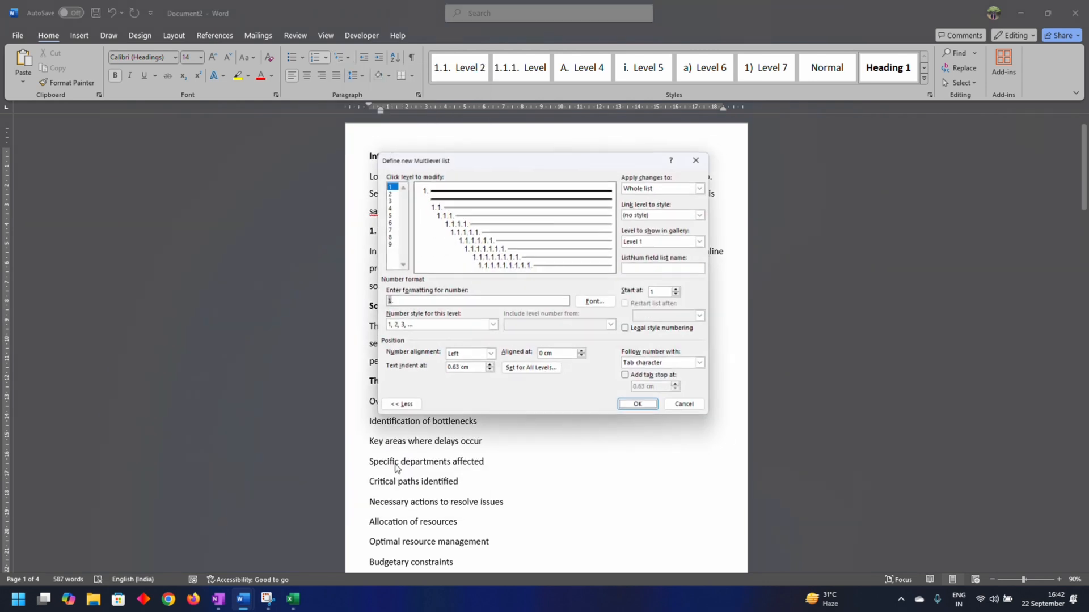
click(704, 213)
scroll(667, 245, up, 1)
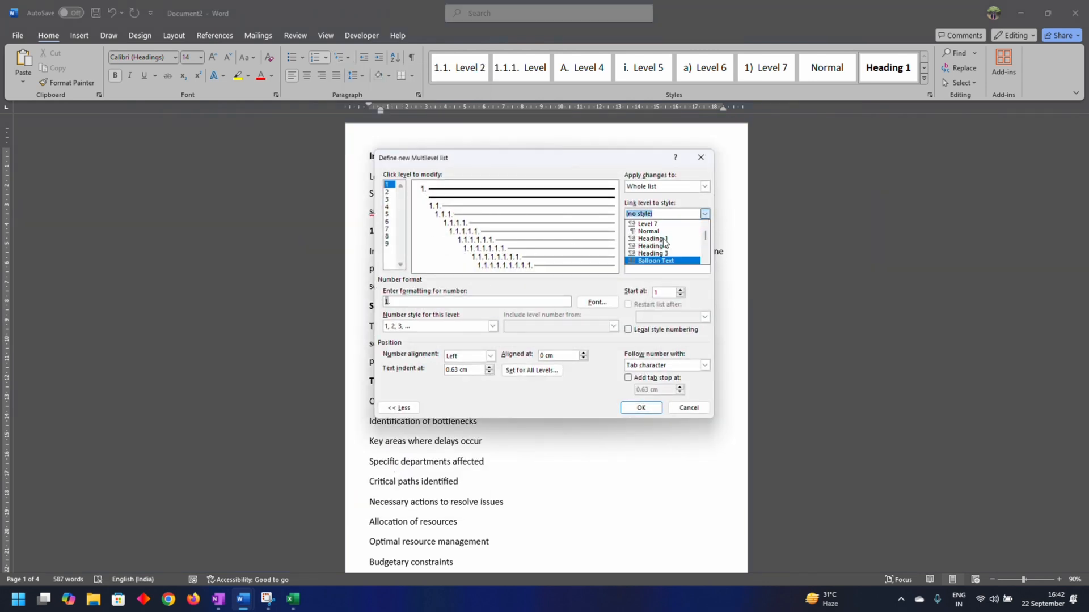
click(660, 243)
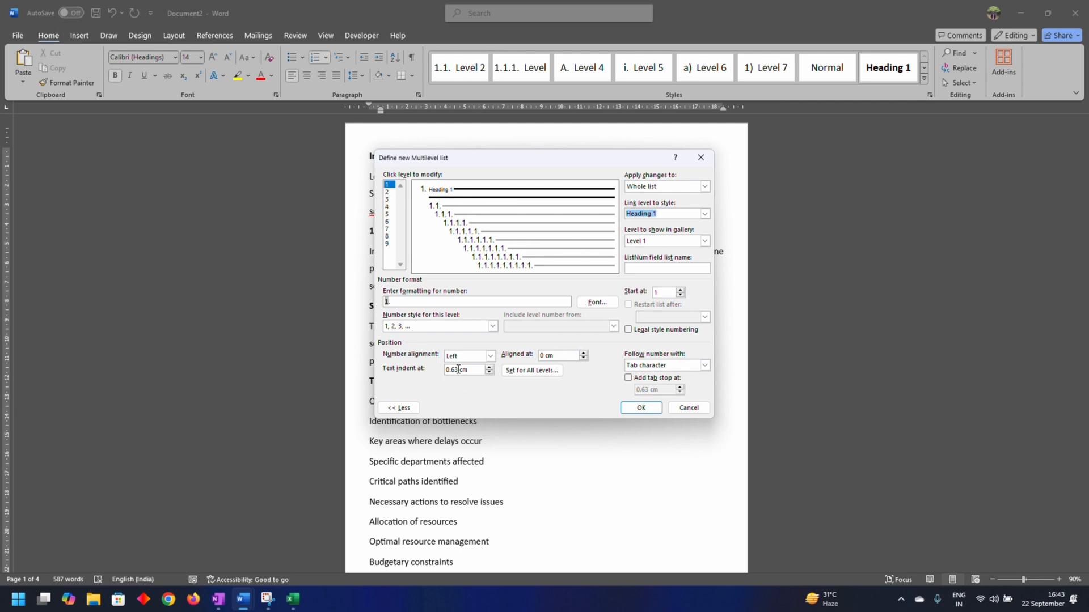
click(454, 369)
text(8)
Link list levels 2 and 3 to Heading 2 and Heading 3
click(388, 192)
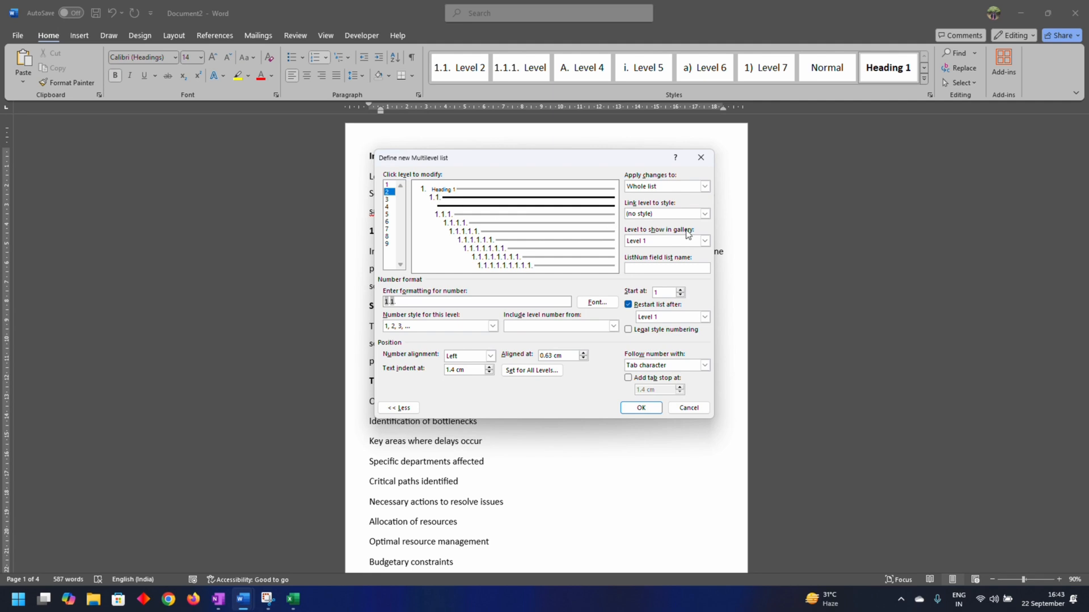
click(705, 214)
scroll(673, 260, down, 3)
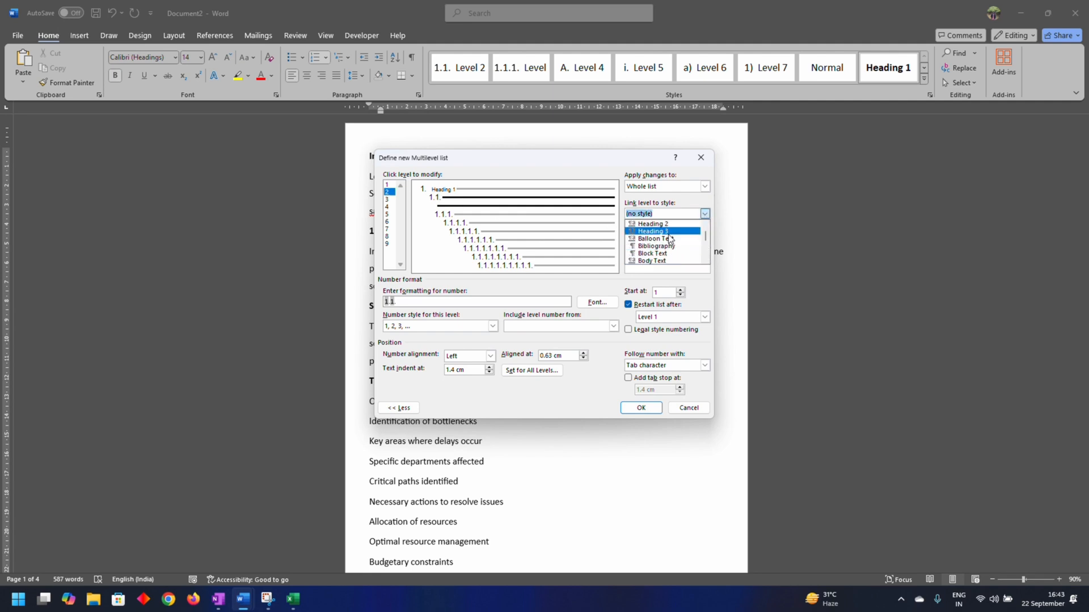
click(666, 224)
key(Down)
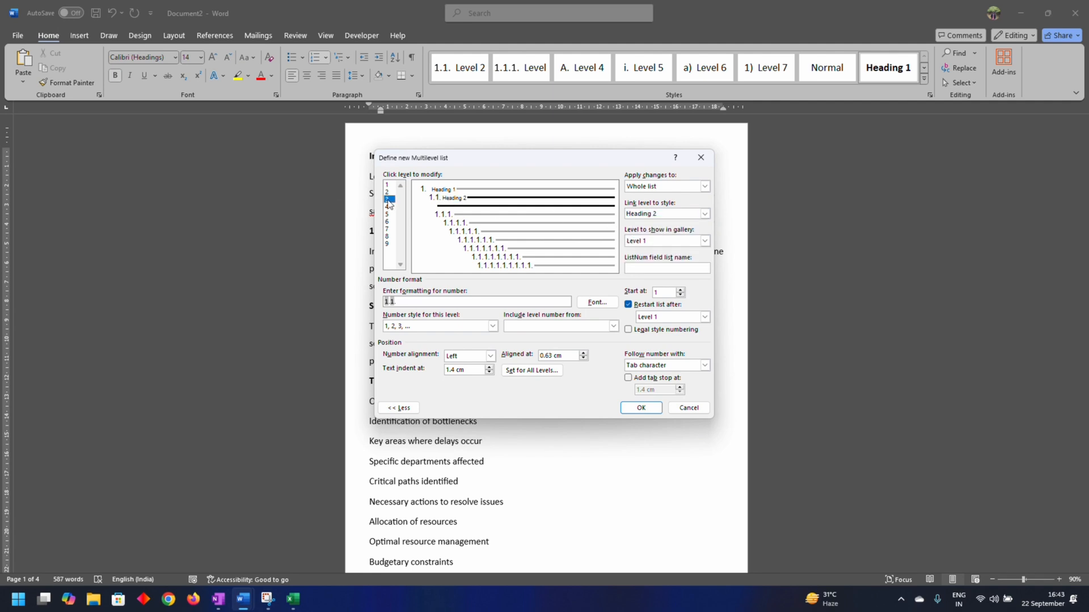
click(704, 213)
click(702, 253)
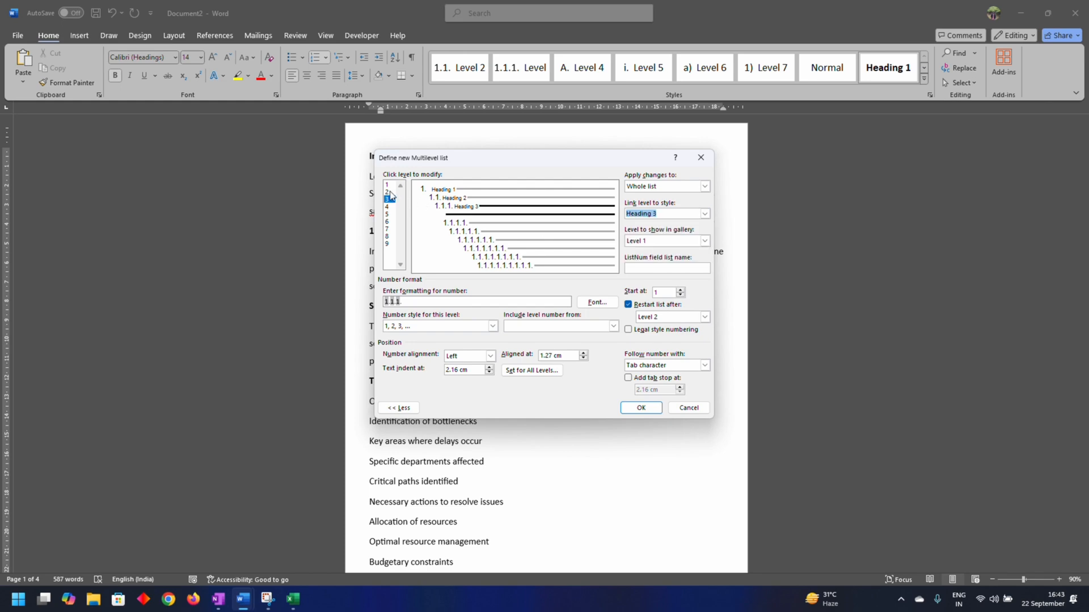
Set level 2 aligned at 0.3, level 3 aligned at 0.6 with text indent 2.2, and apply the list
key(alt+Tab)
key(alt+Tab)
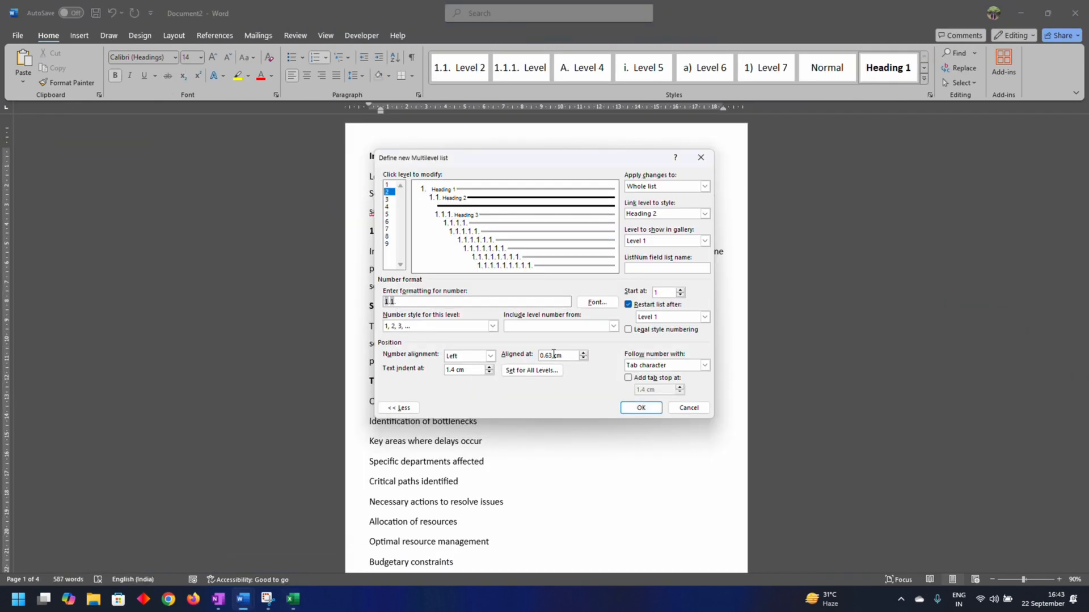
drag(552, 355, 529, 358)
text(.3)
double_click(540, 357)
text(0.3)
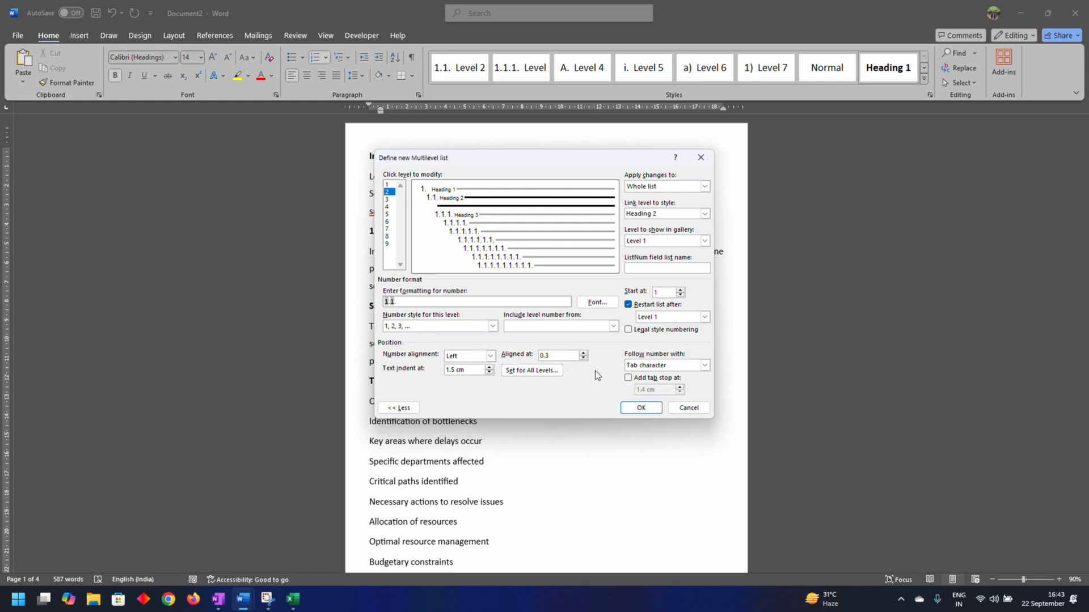
click(386, 199)
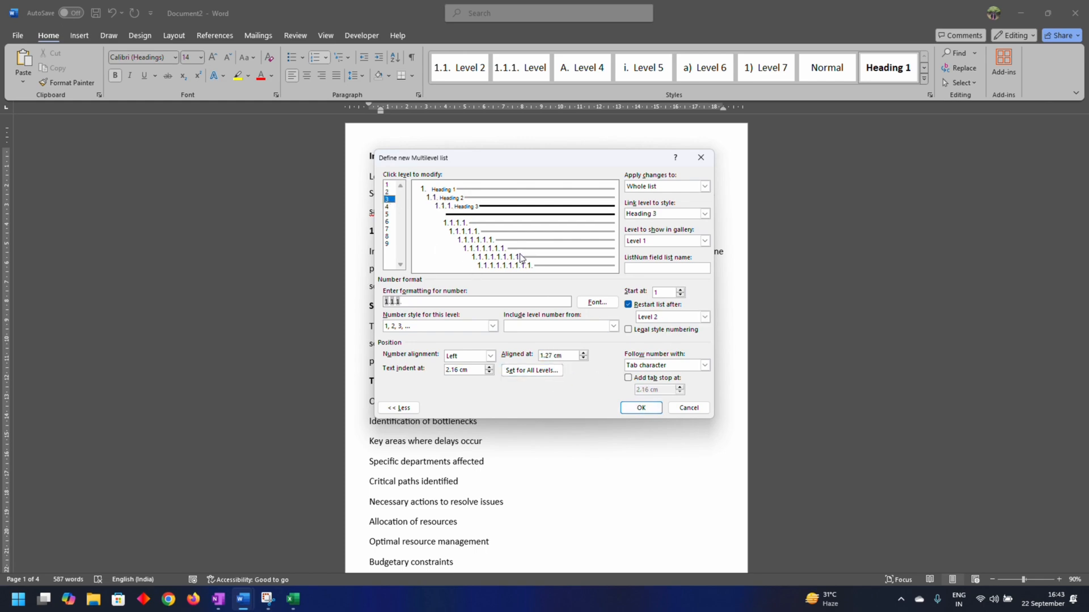
key(alt+Tab)
click(179, 342)
key(alt+Tab)
double_click(553, 355)
text(0.6)
double_click(456, 370)
text(2.2)
click(640, 408)
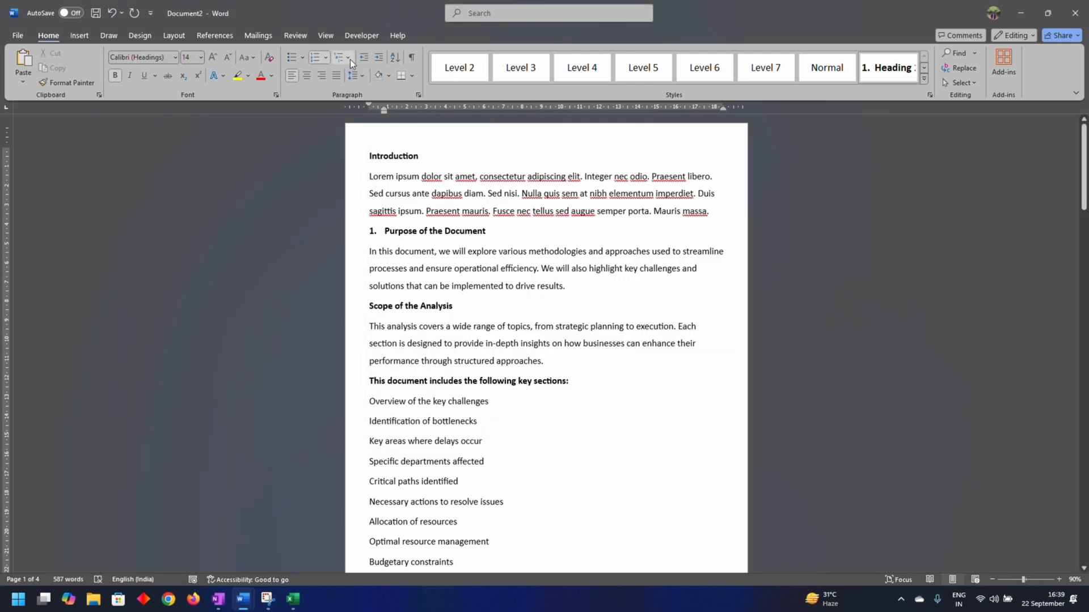
Begin a new list style named 'Le' using Calibri (Body), 14 pt, in a theme colour
click(347, 57)
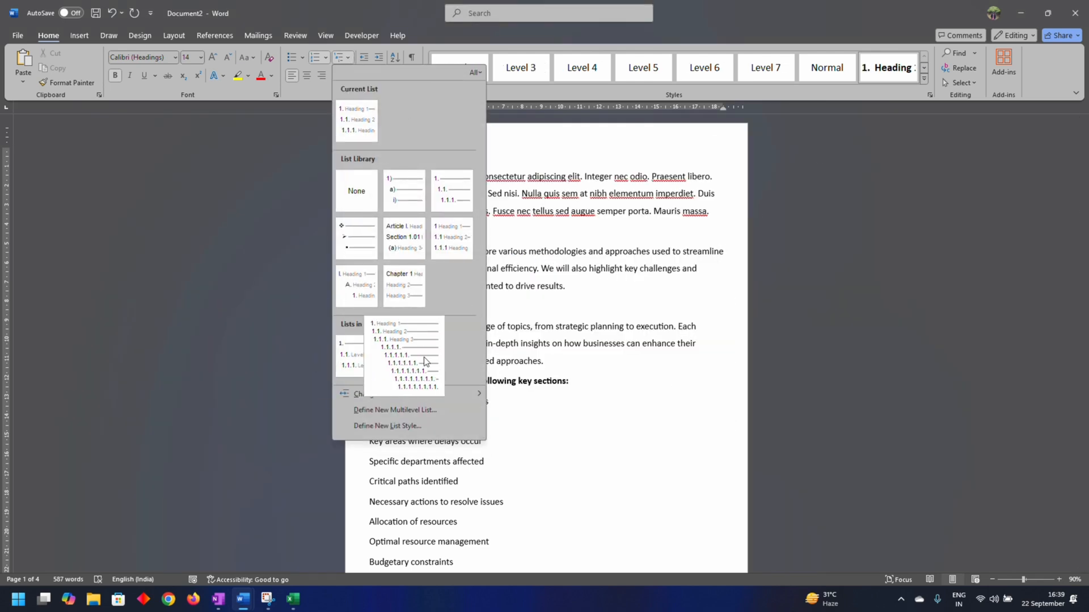
mouse_move(362, 356)
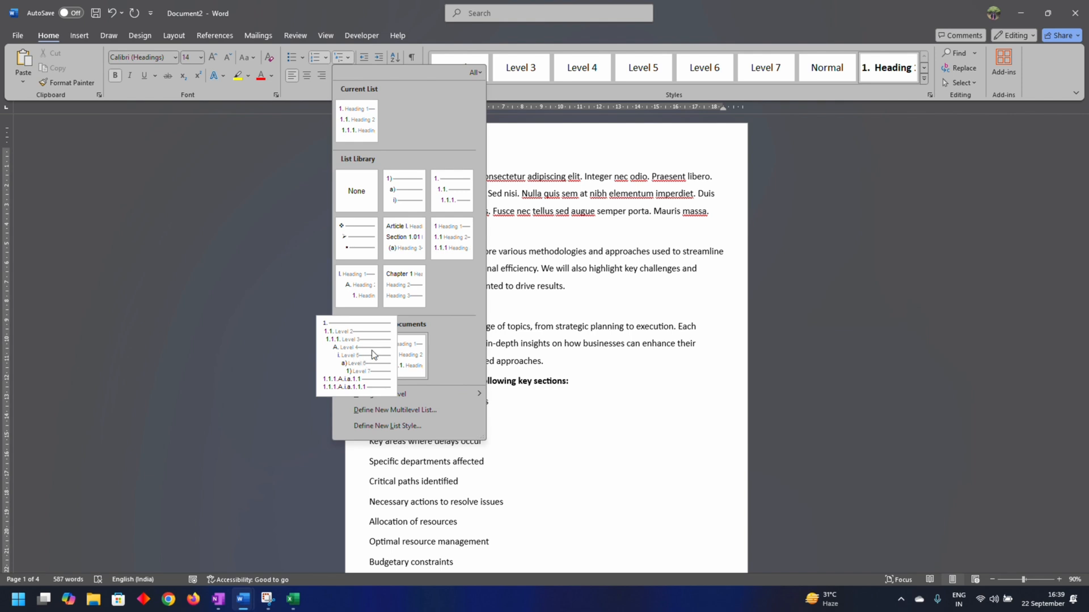
click(416, 425)
text(Levels)
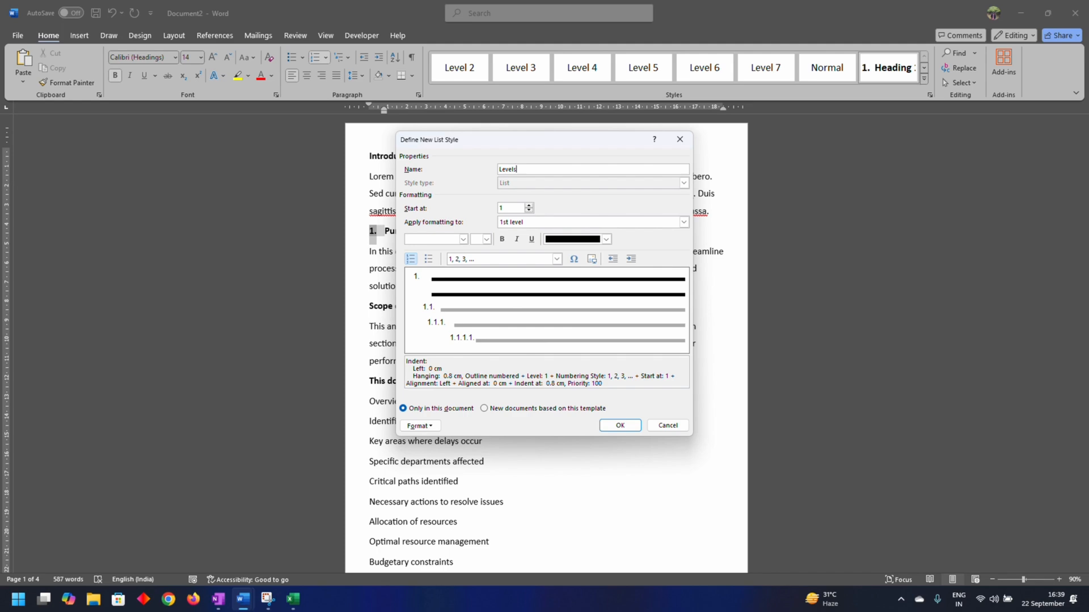
click(464, 239)
click(451, 266)
click(486, 239)
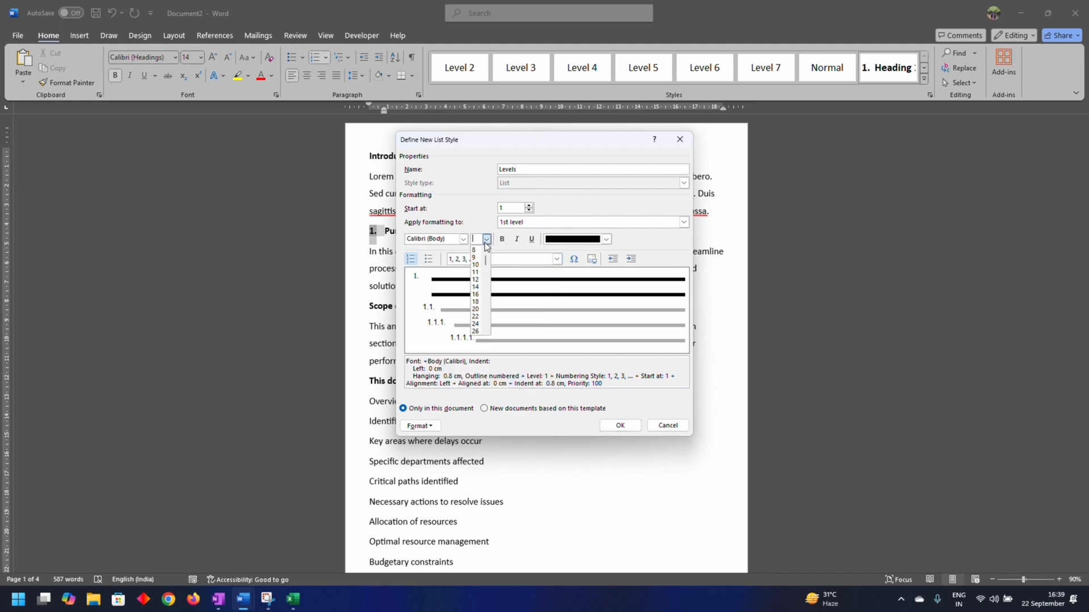
click(476, 287)
click(606, 239)
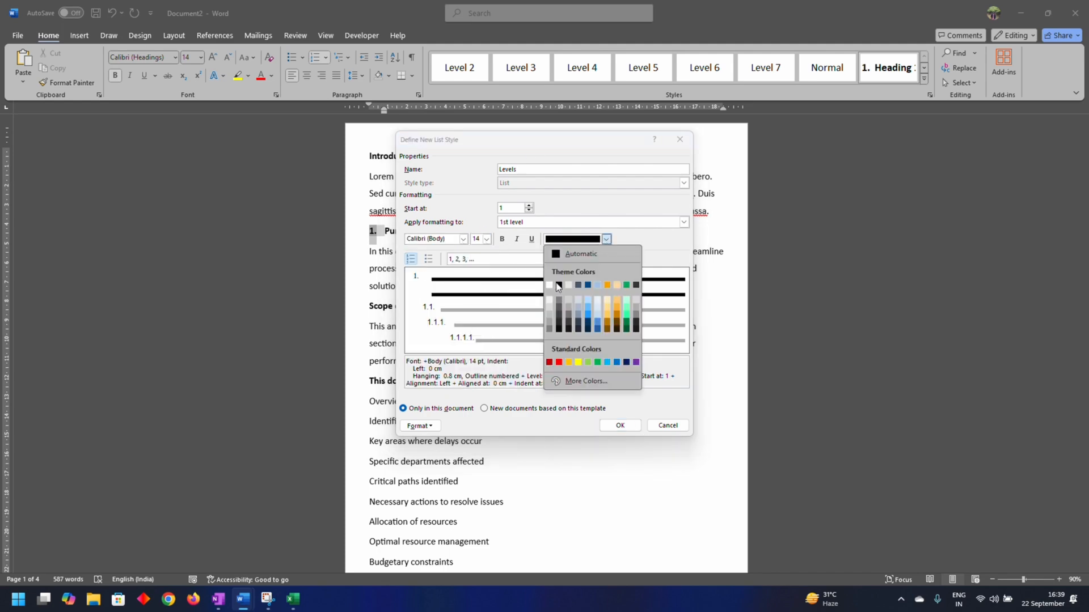
click(559, 285)
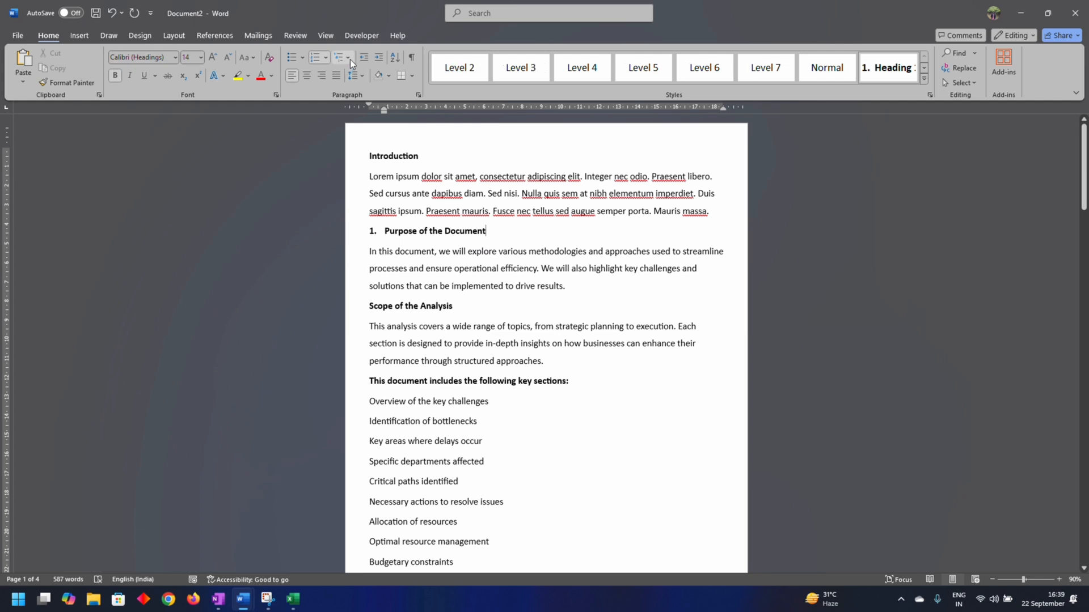
click(348, 58)
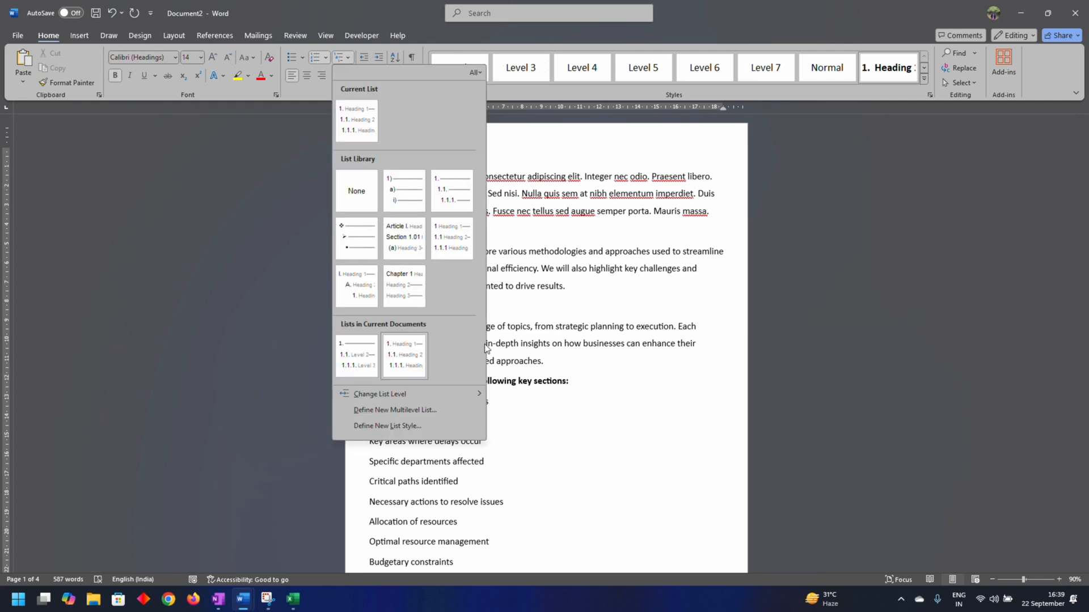
Create list style Levels in Calibri (Body) 14 pt with a theme colour, then apply Level 2 style
mouse_move(401, 370)
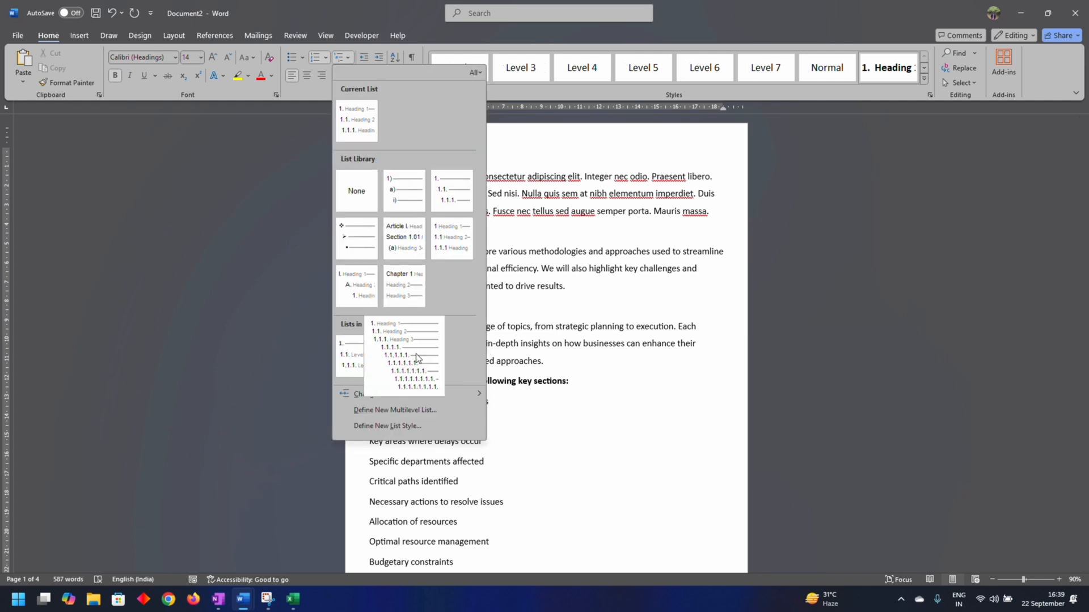
mouse_move(363, 356)
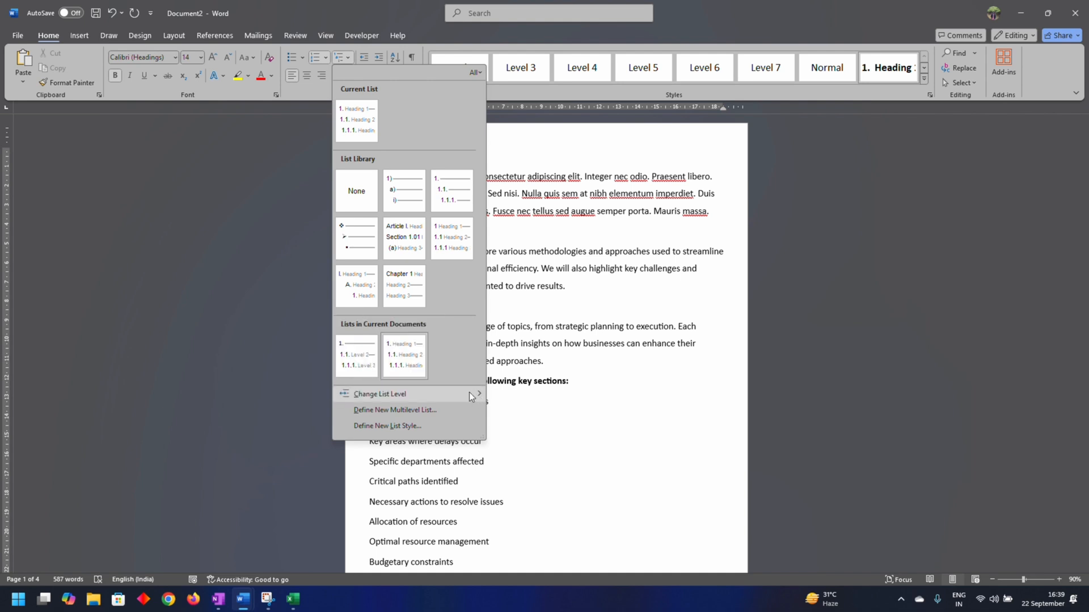
click(411, 426)
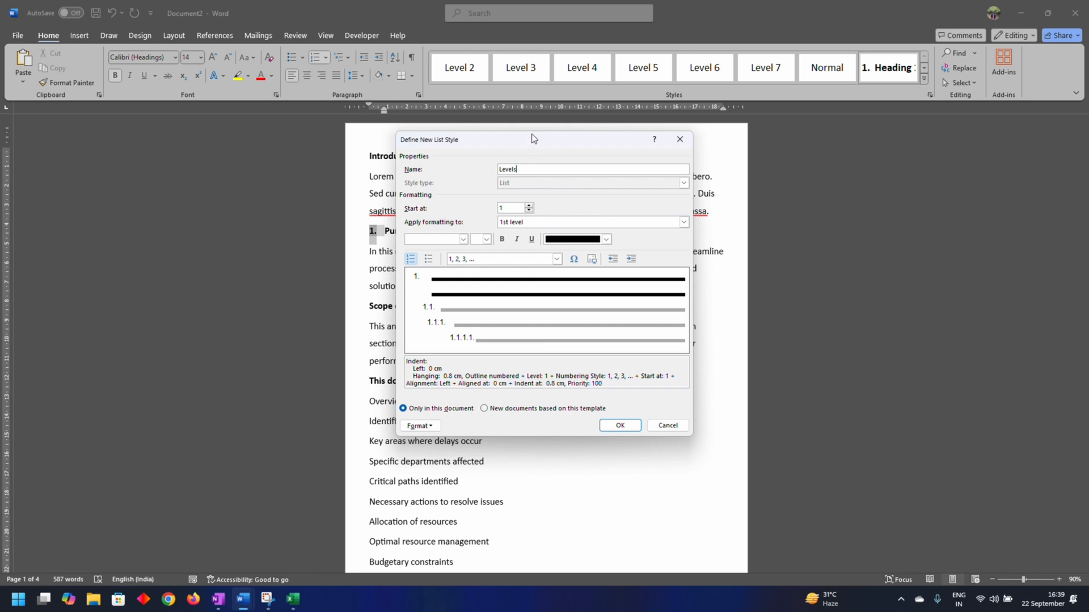
click(463, 238)
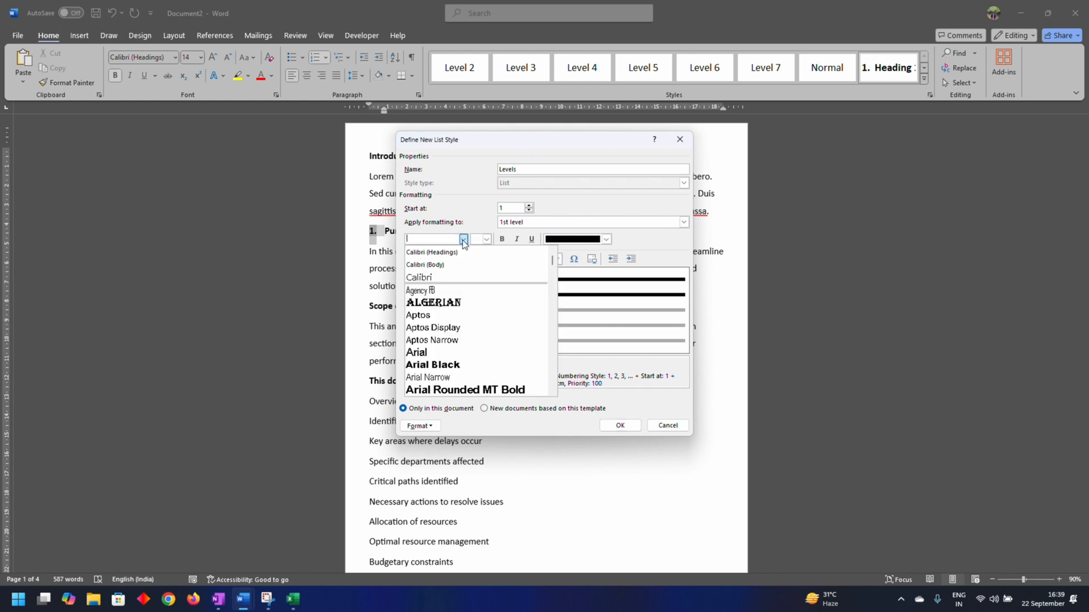
click(451, 266)
click(487, 239)
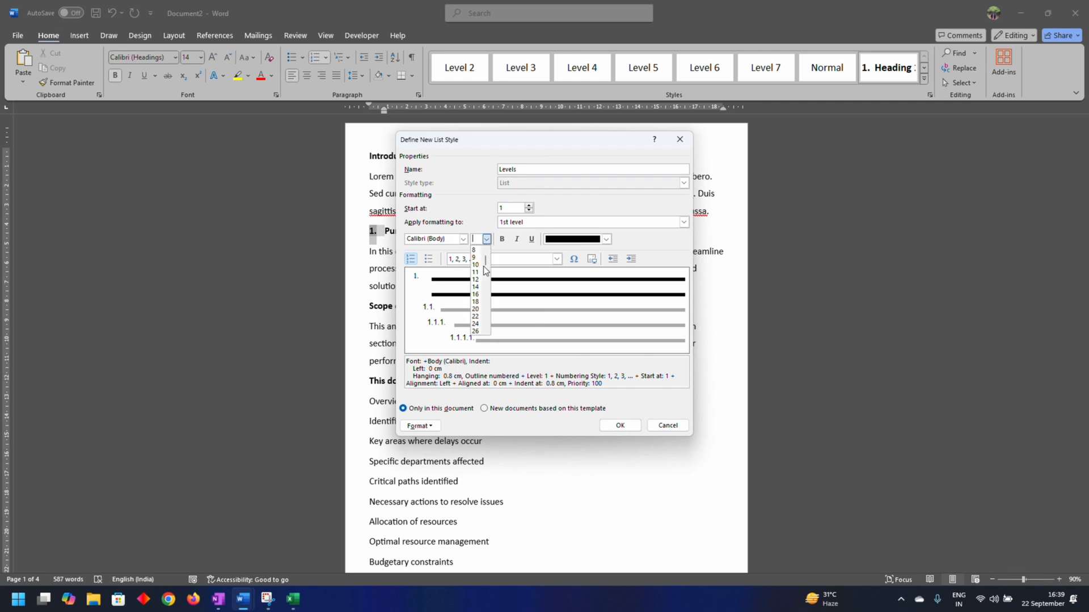
click(486, 283)
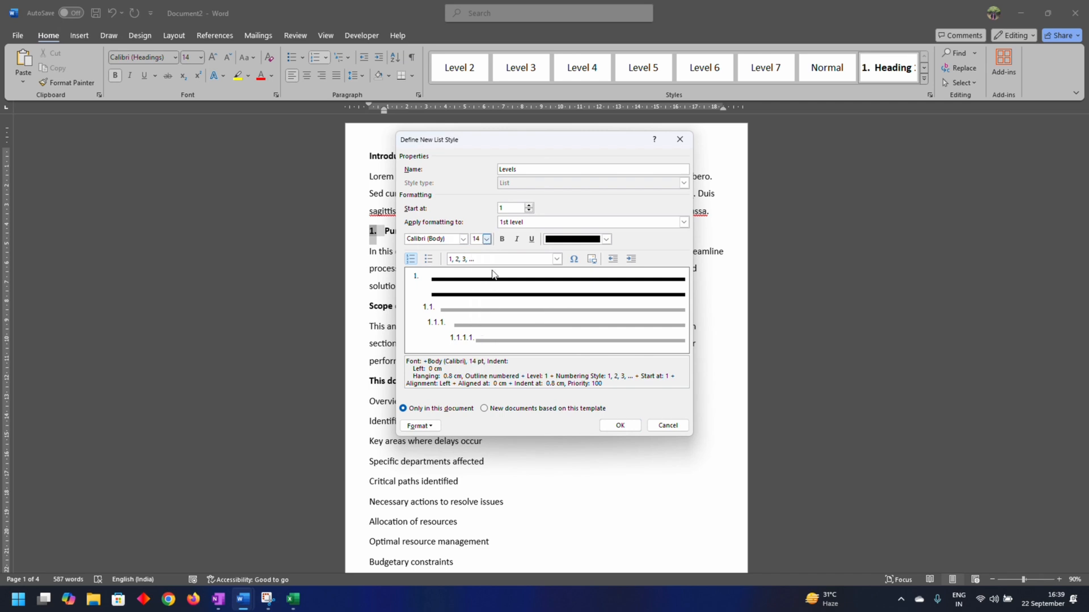
click(606, 239)
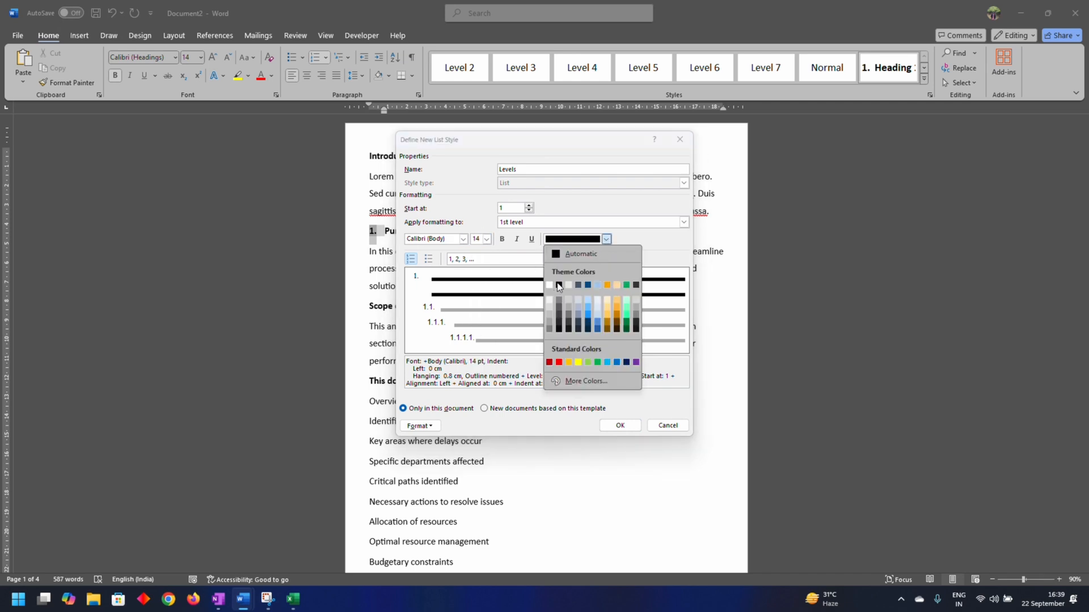
click(559, 285)
click(622, 426)
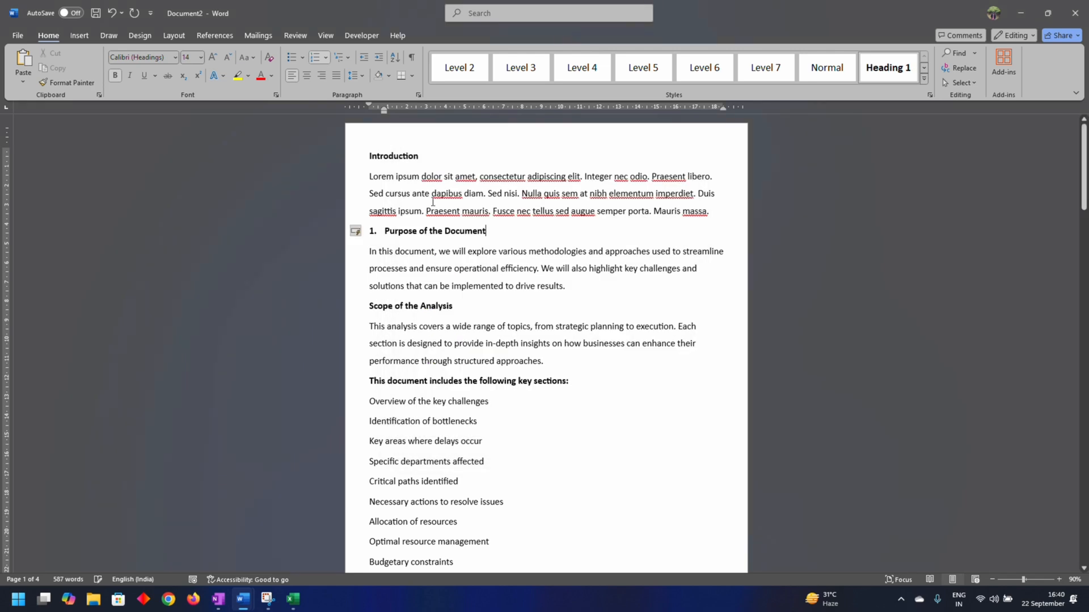
click(457, 63)
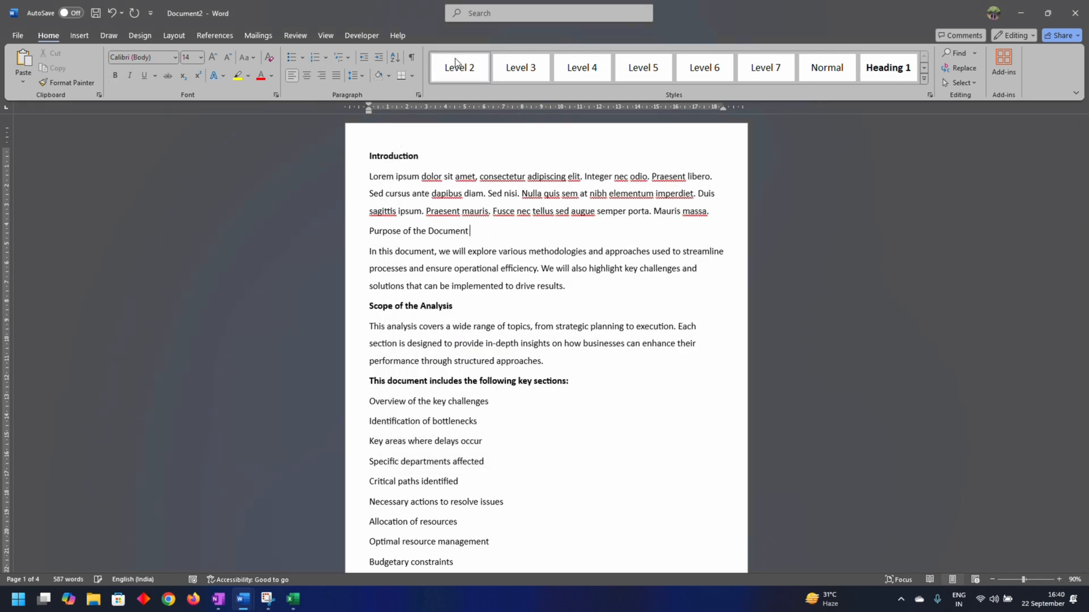
Apply the Levels list style from the Multilevel List gallery to Purpose of the Document
click(348, 58)
mouse_move(363, 435)
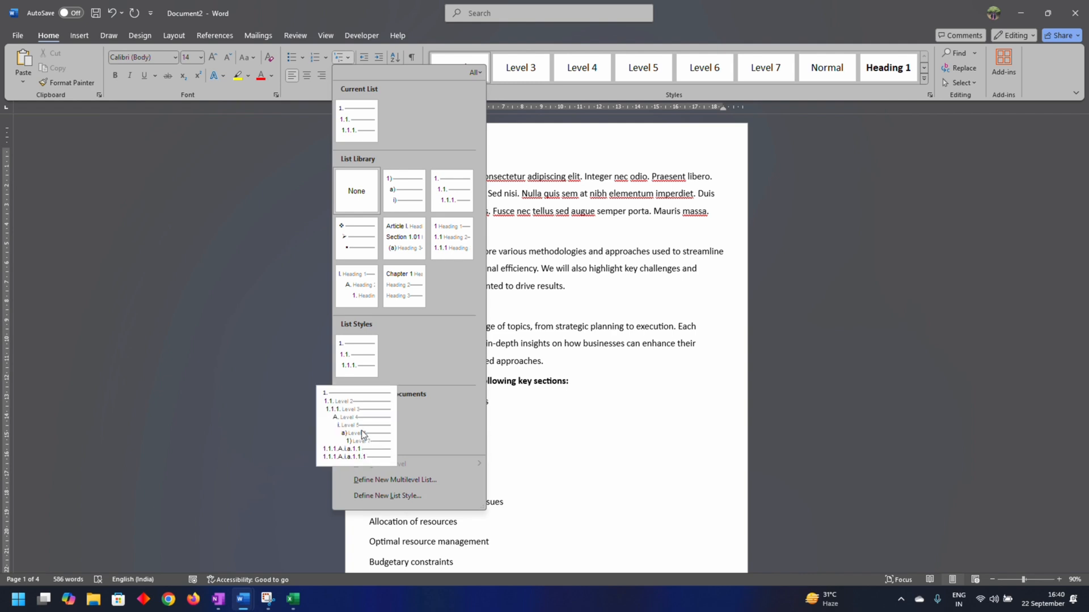
mouse_move(348, 353)
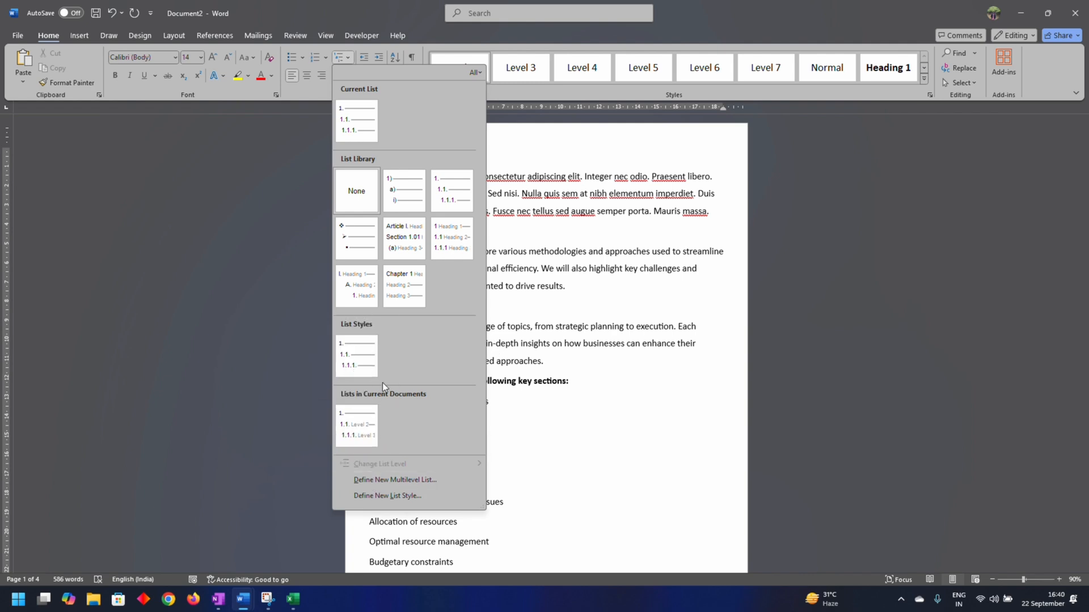
click(347, 363)
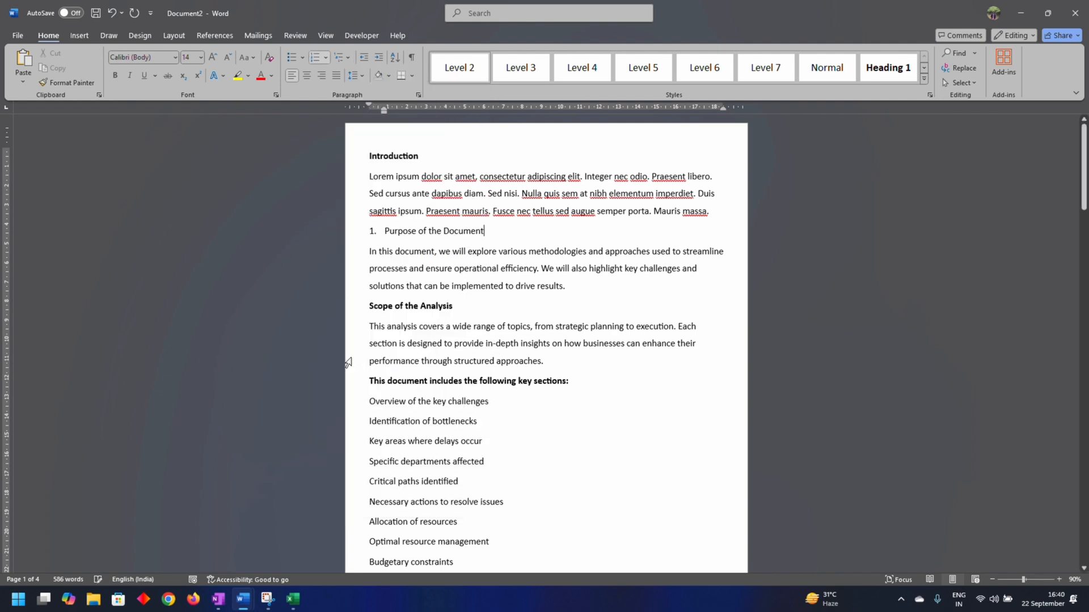
click(347, 59)
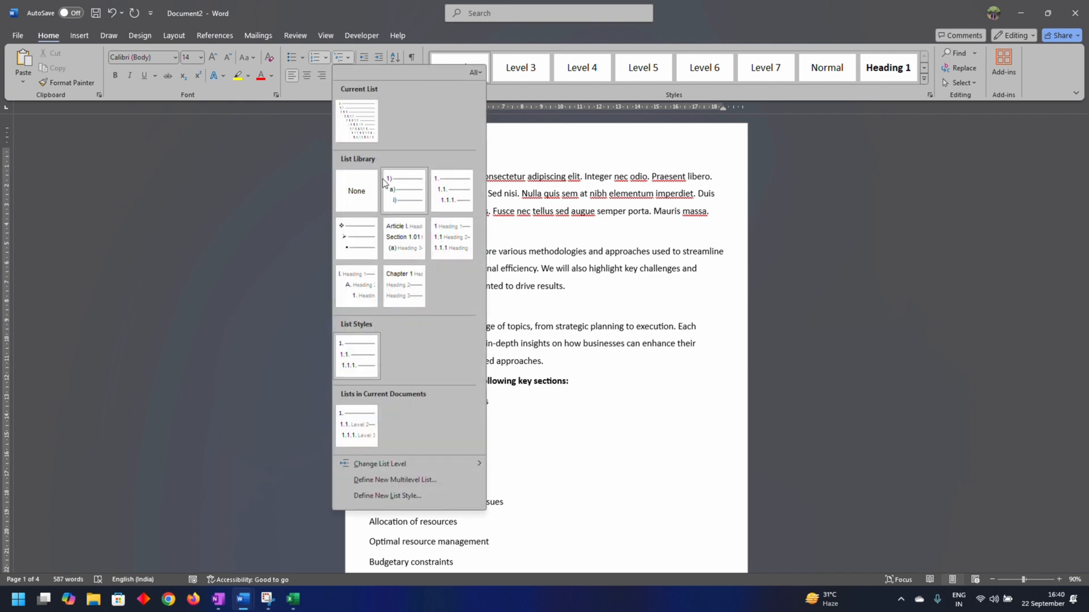
Start a new multilevel list and link level 2 to the Level 2 style
click(382, 480)
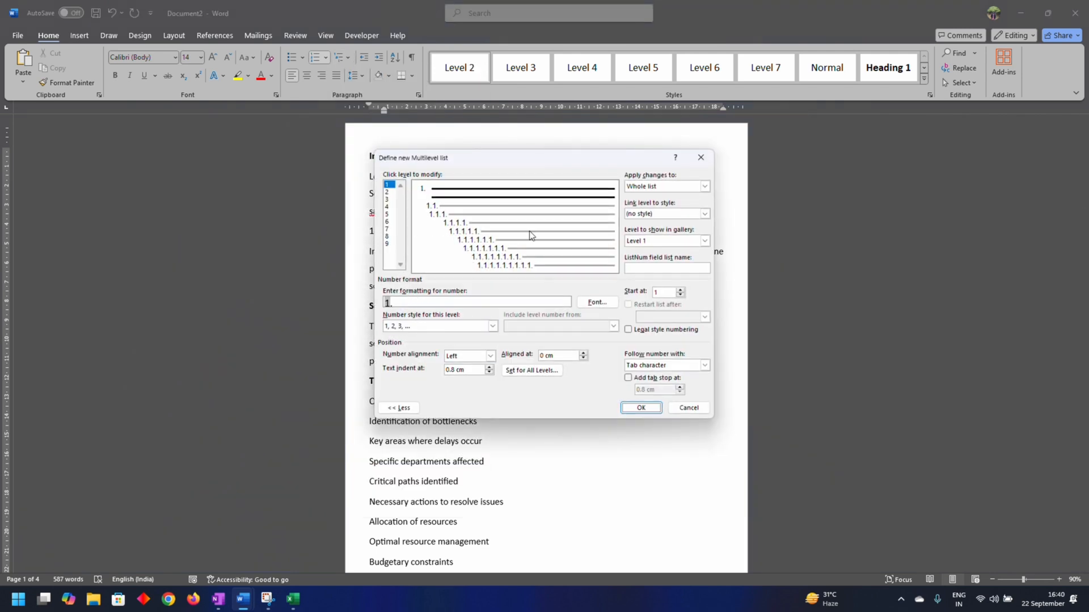
click(705, 214)
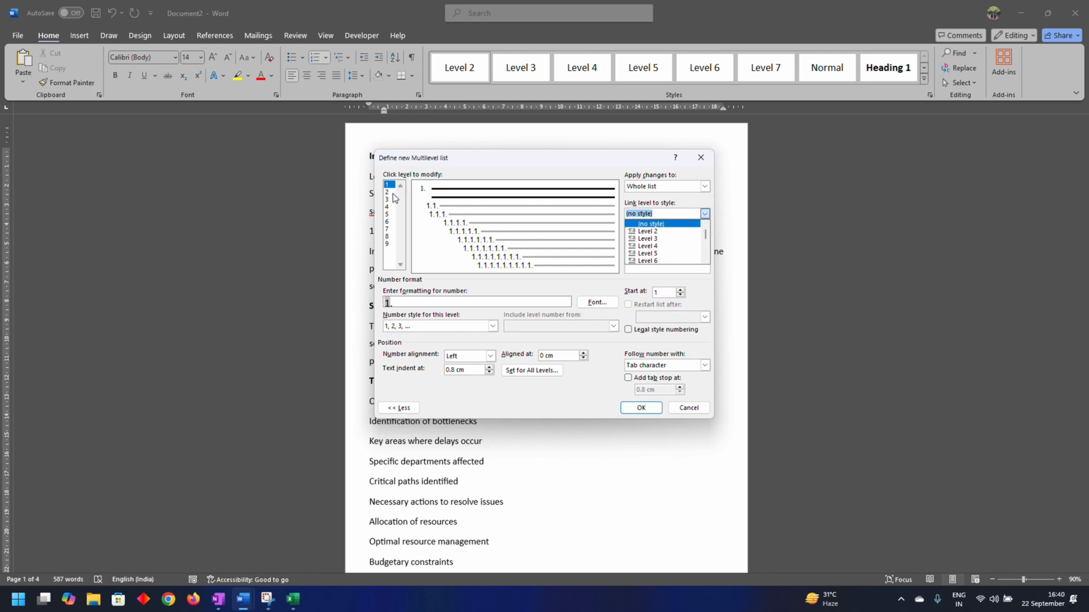
click(392, 192)
click(688, 247)
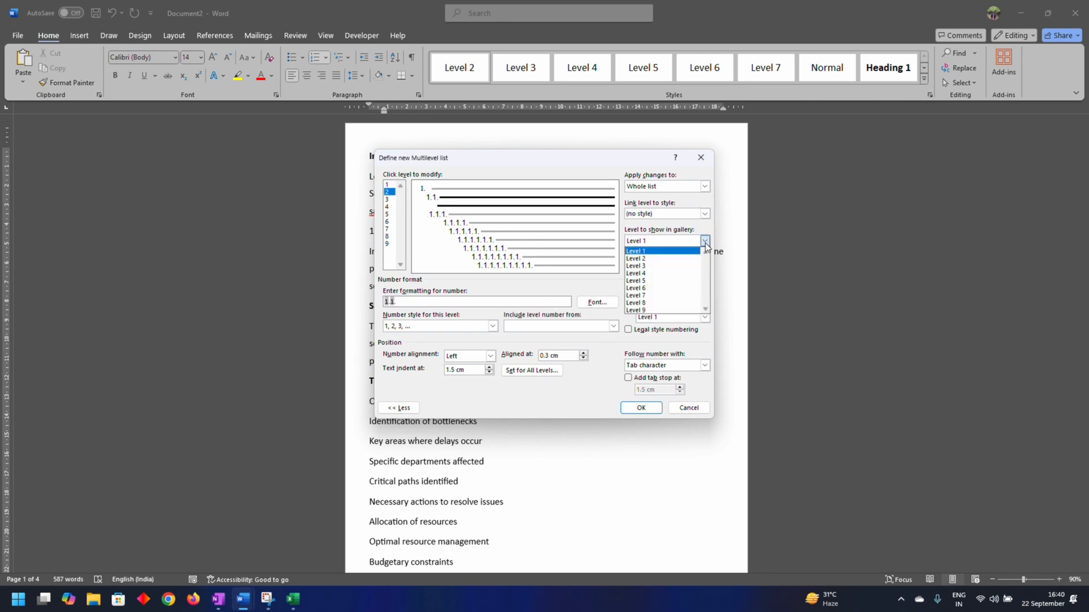
click(705, 214)
click(705, 214)
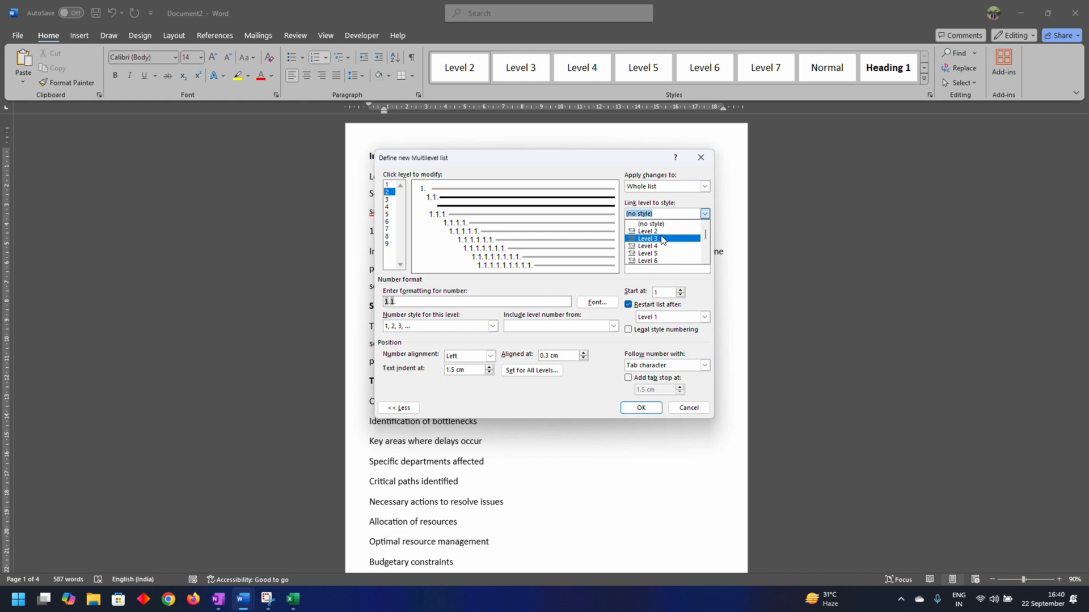
click(657, 230)
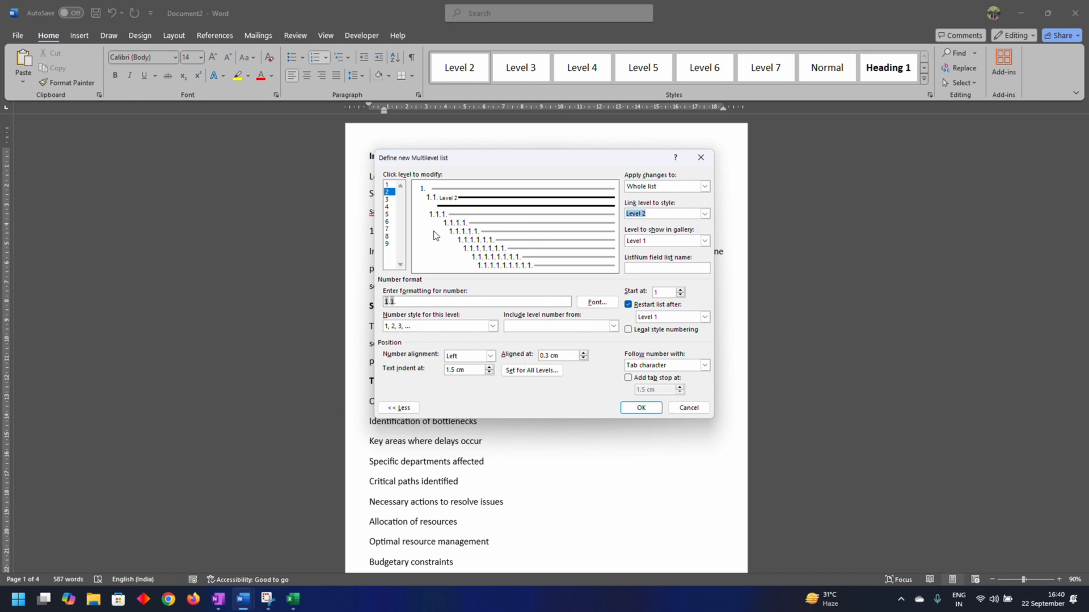
Adjust level 2's text indent to match the reference workbook's positions
key(alt+Tab)
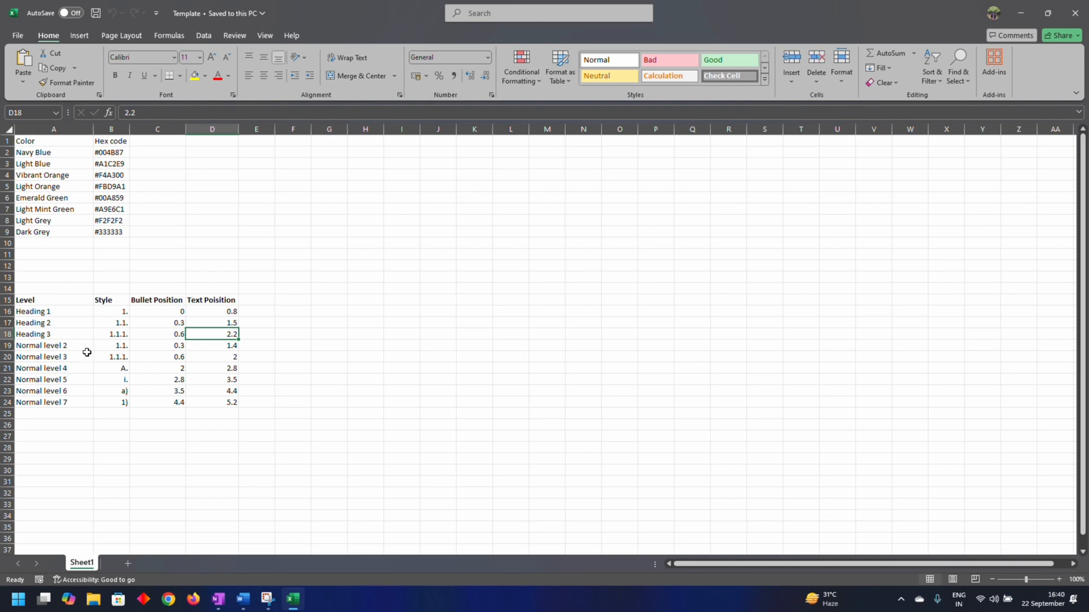
click(165, 346)
click(206, 346)
key(alt+Tab)
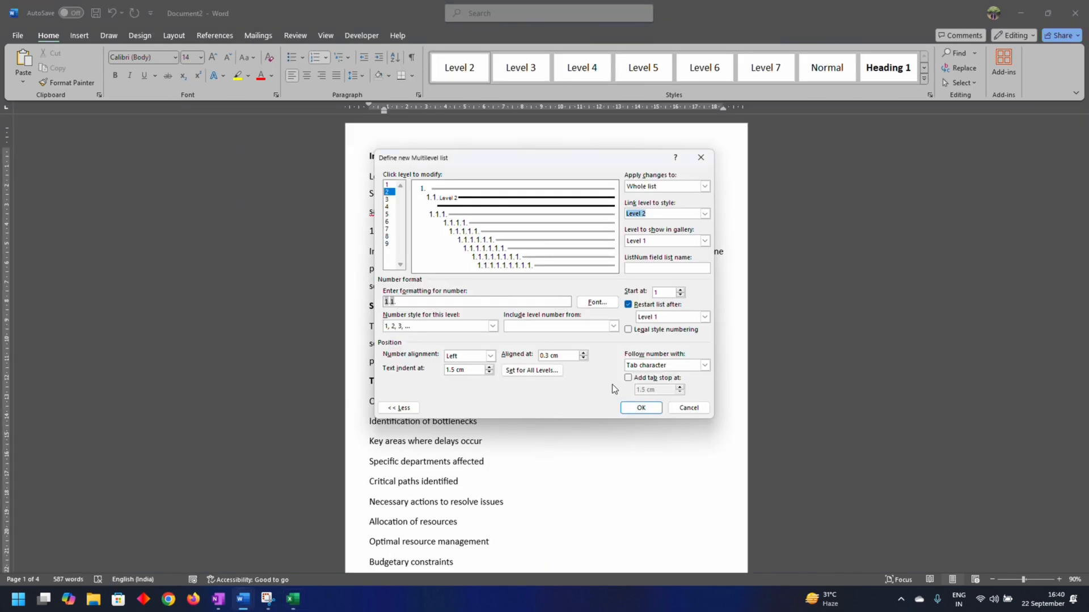
click(454, 370)
key(BackSpace)
Link level 3 to the Level 3 style and adjust its text indent from the reference
click(390, 199)
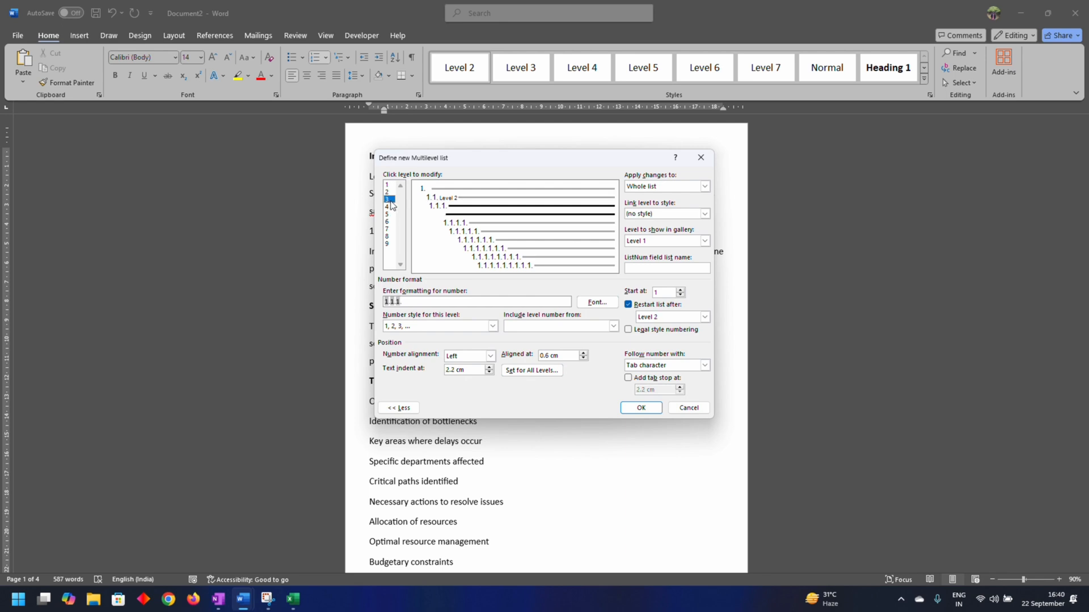
click(658, 214)
click(651, 244)
key(alt+Tab)
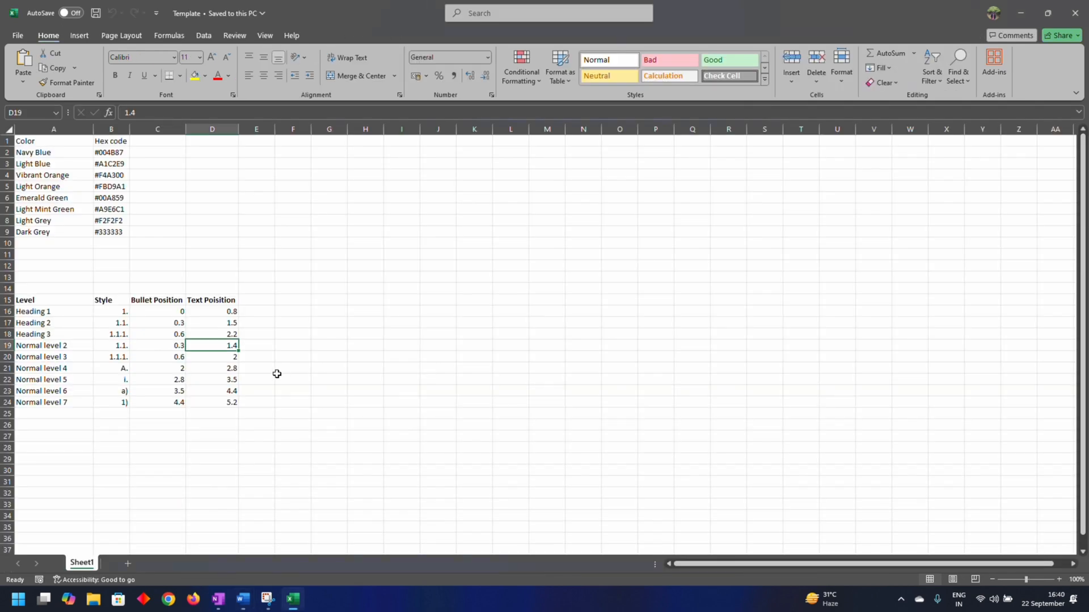
click(175, 348)
click(175, 358)
click(210, 360)
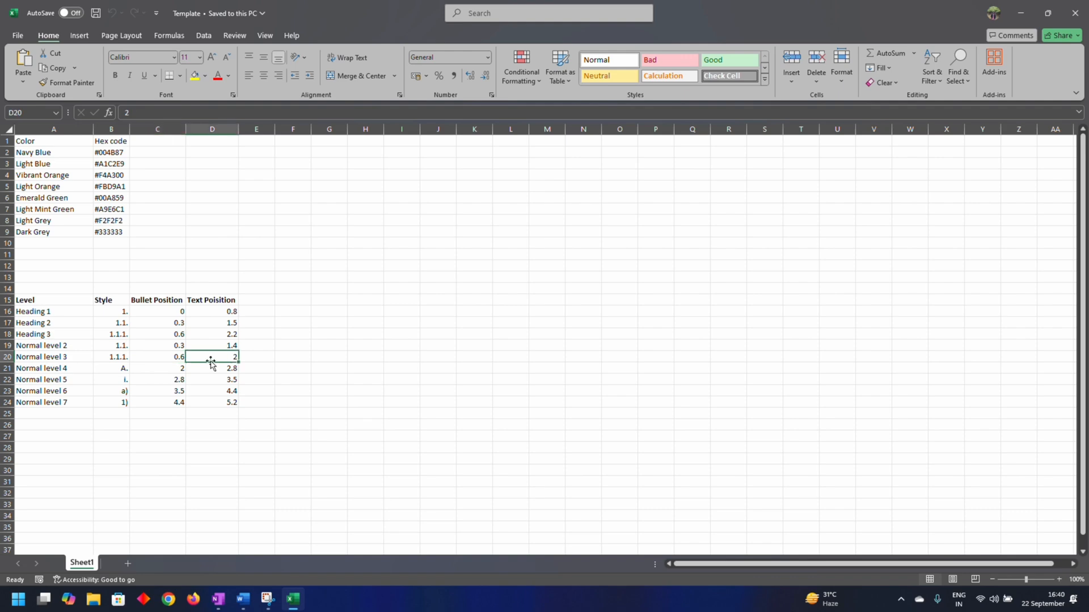
key(alt+Tab)
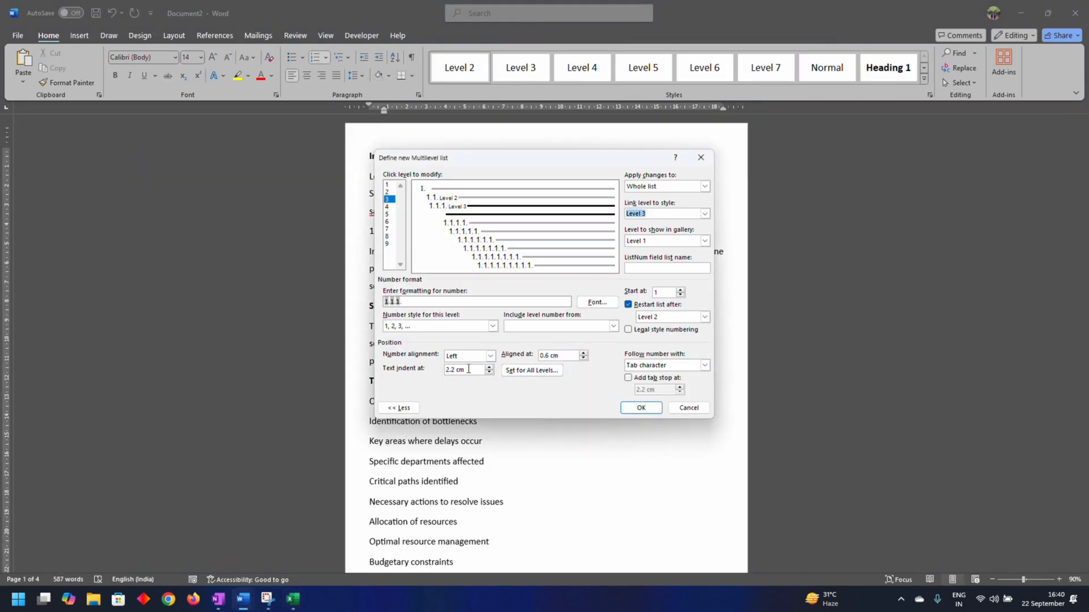
click(451, 370)
Number level 4 with capital letters so it reads A. without the 1.1.1. prefix
click(385, 207)
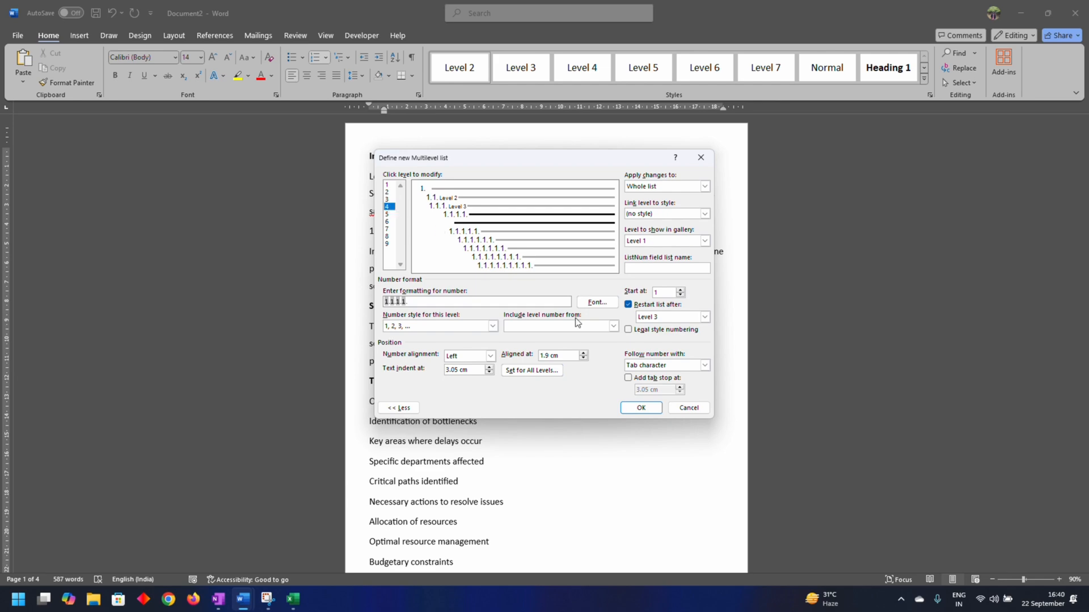
key(alt+Tab)
click(114, 370)
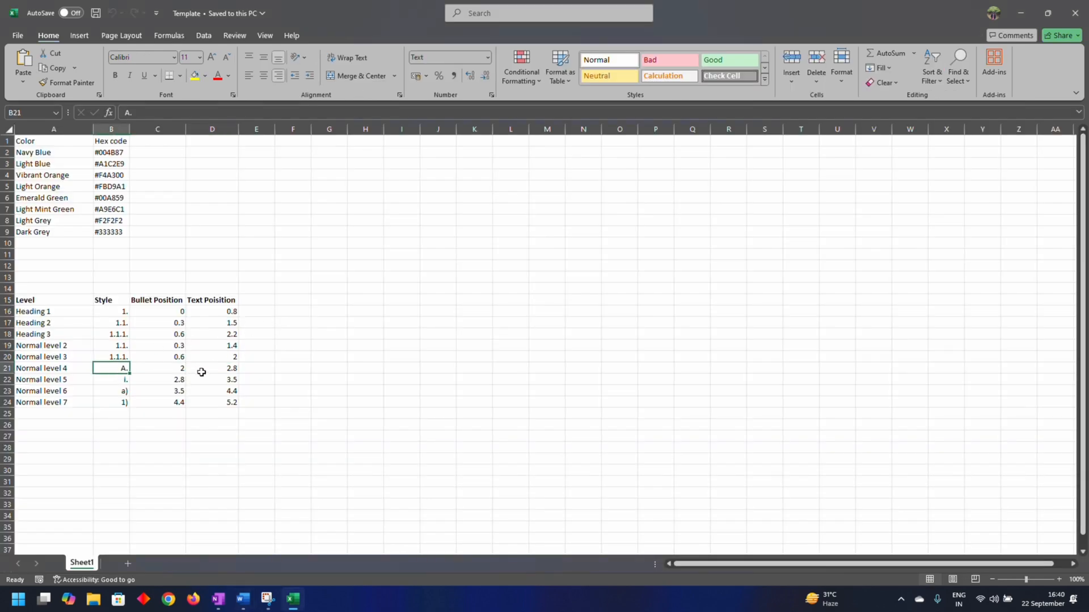
click(169, 371)
click(217, 374)
key(alt+Tab)
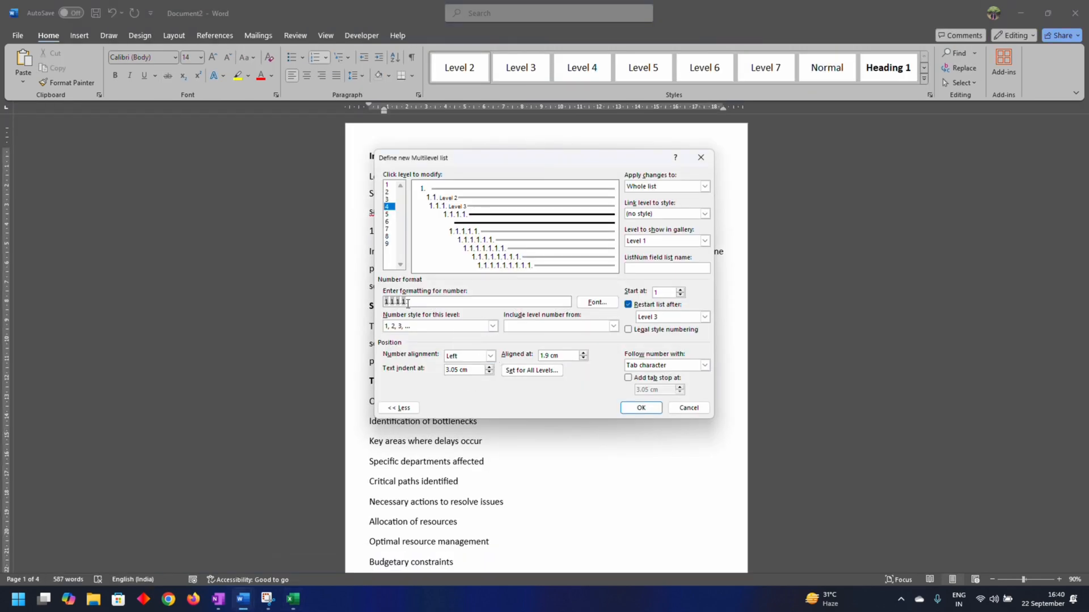
click(493, 326)
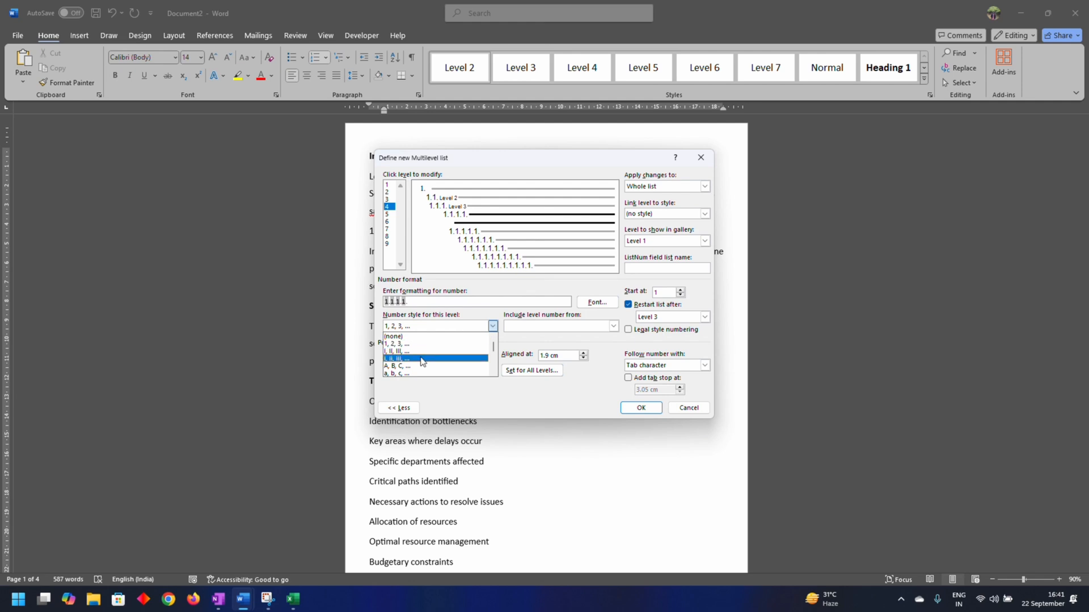
click(417, 366)
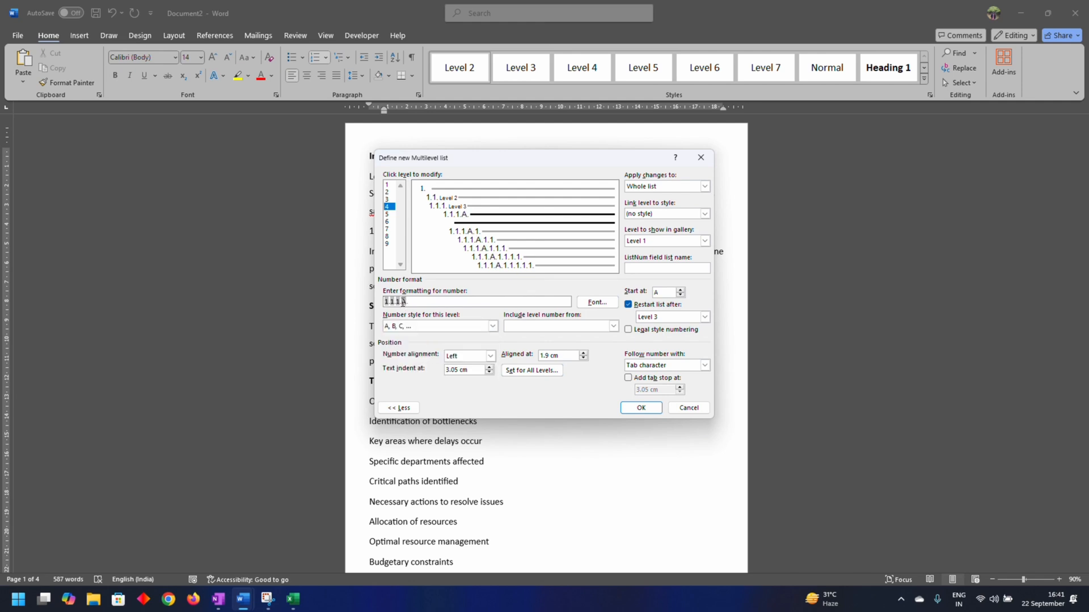
drag(405, 302, 379, 303)
key(BackSpace)
Change level 4's text indent according to the reference workbook
key(alt+Tab)
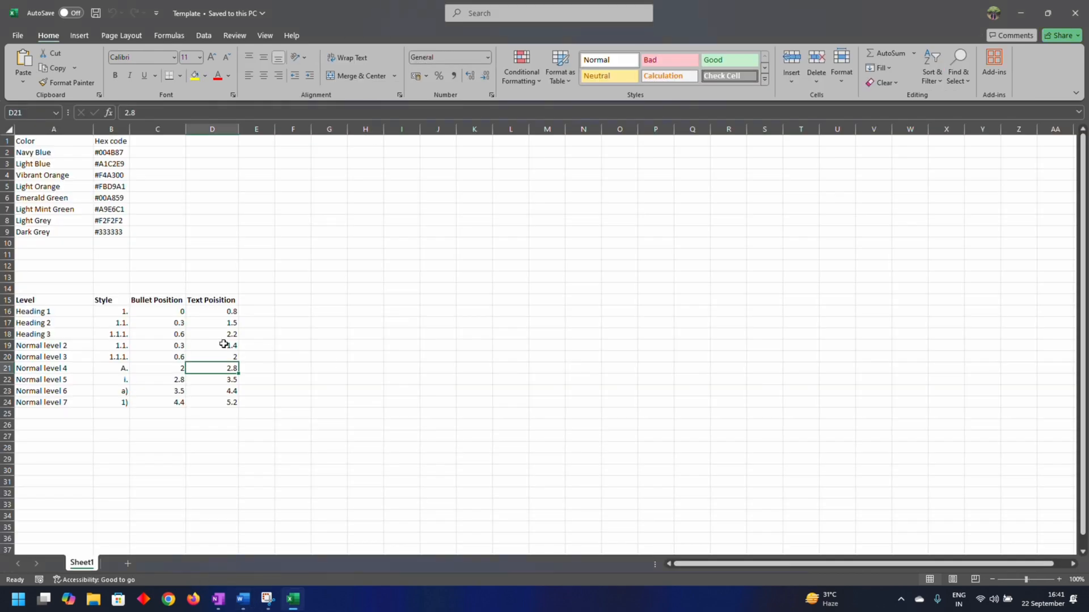
key(alt+Tab)
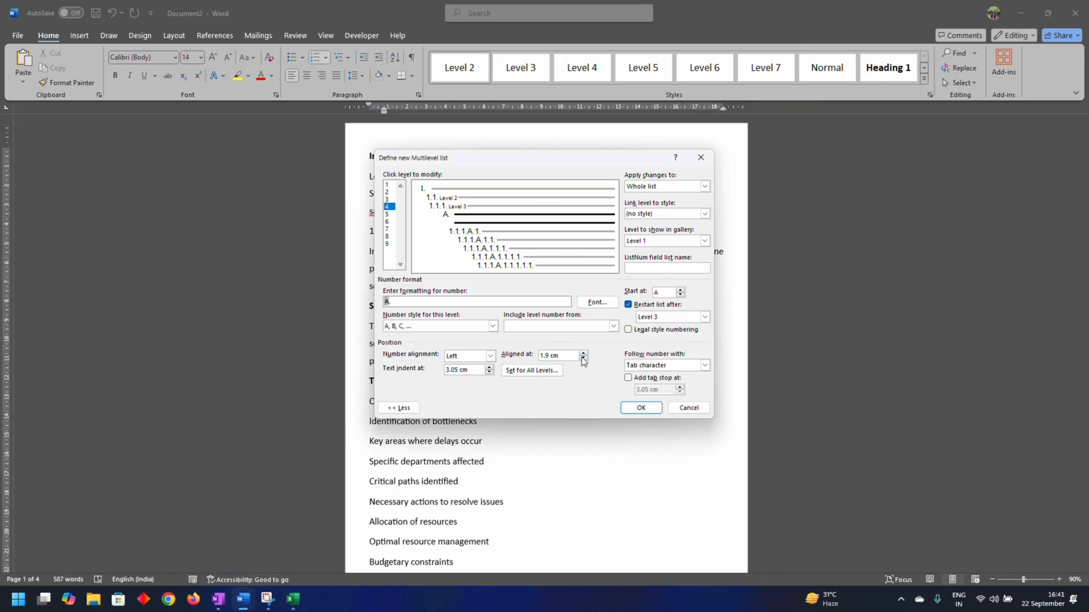
drag(474, 372, 434, 375)
text(2)
Number level 5 with lowercase roman numerals so it reads i. alone
click(387, 215)
key(alt+Tab)
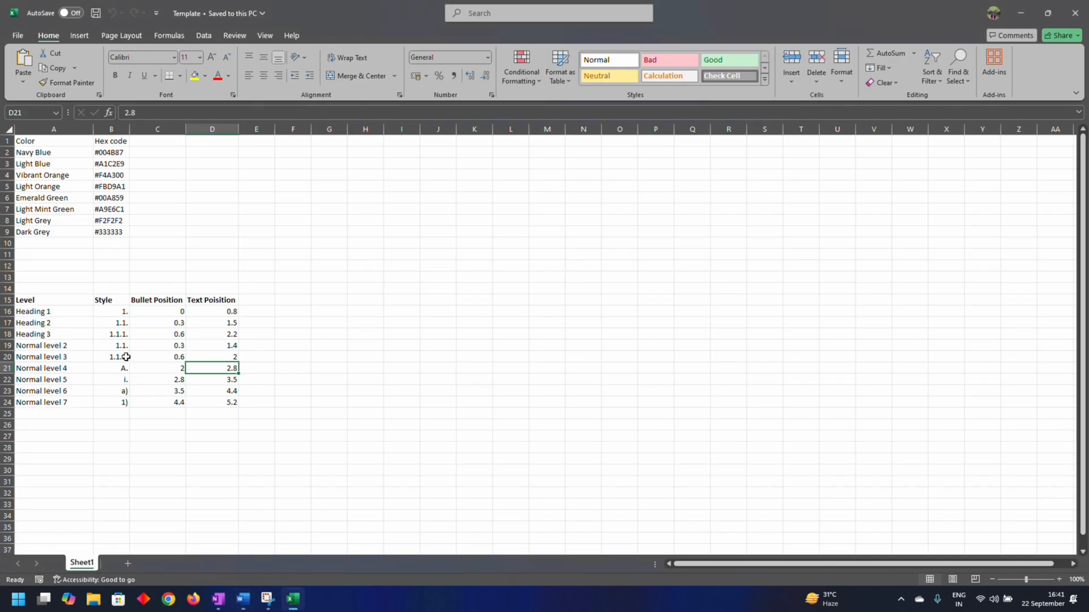
click(109, 378)
key(alt+Tab)
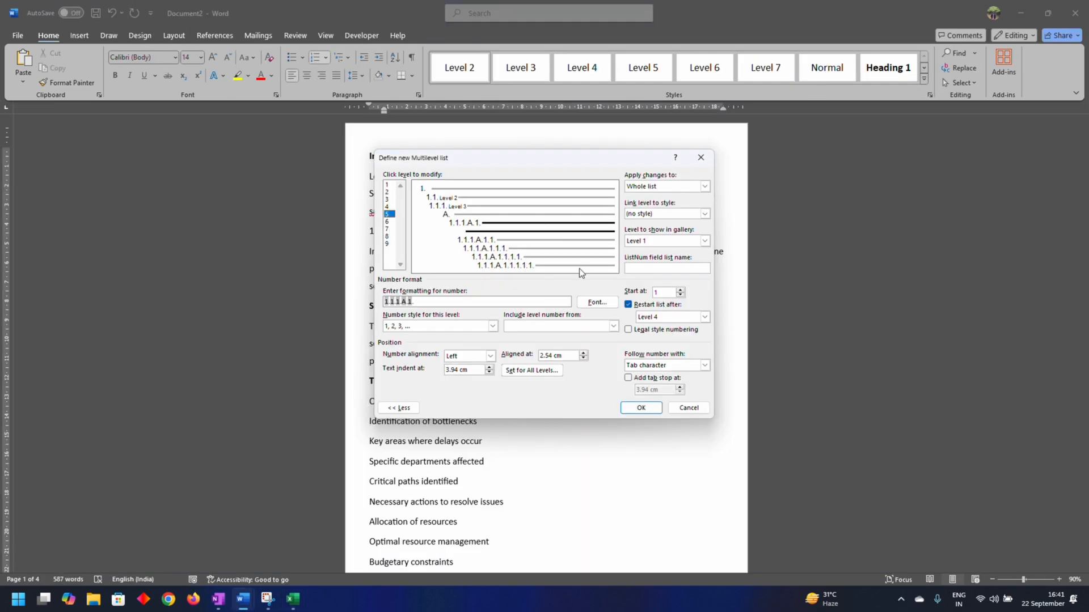
click(493, 326)
click(441, 358)
drag(384, 301, 412, 301)
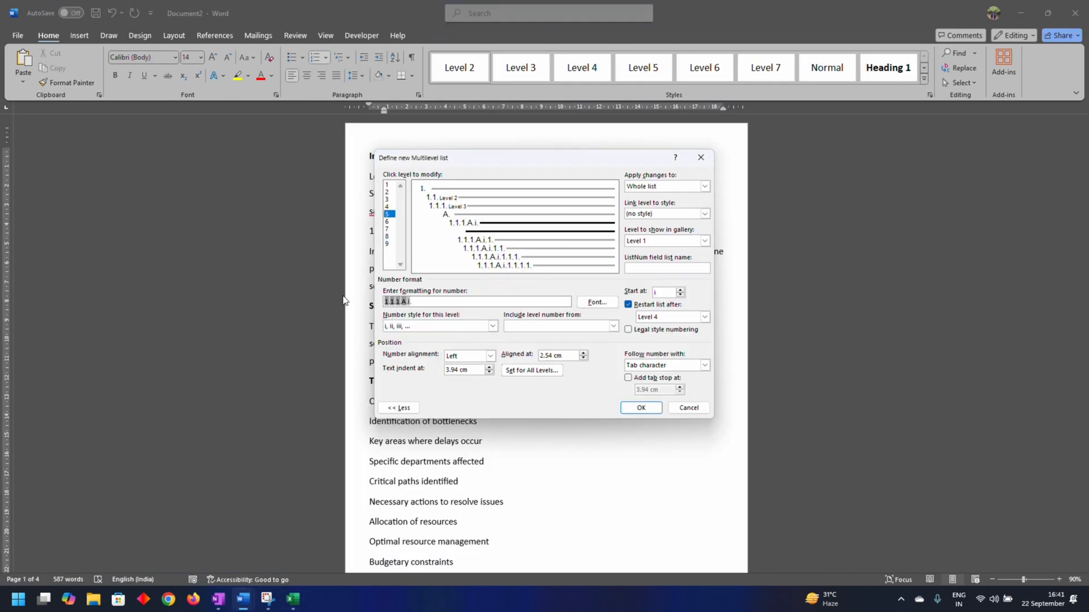
key(BackSpace)
Set level 5's number alignment to 2.8 cm and text indent to 3.5 cm
key(alt+Tab)
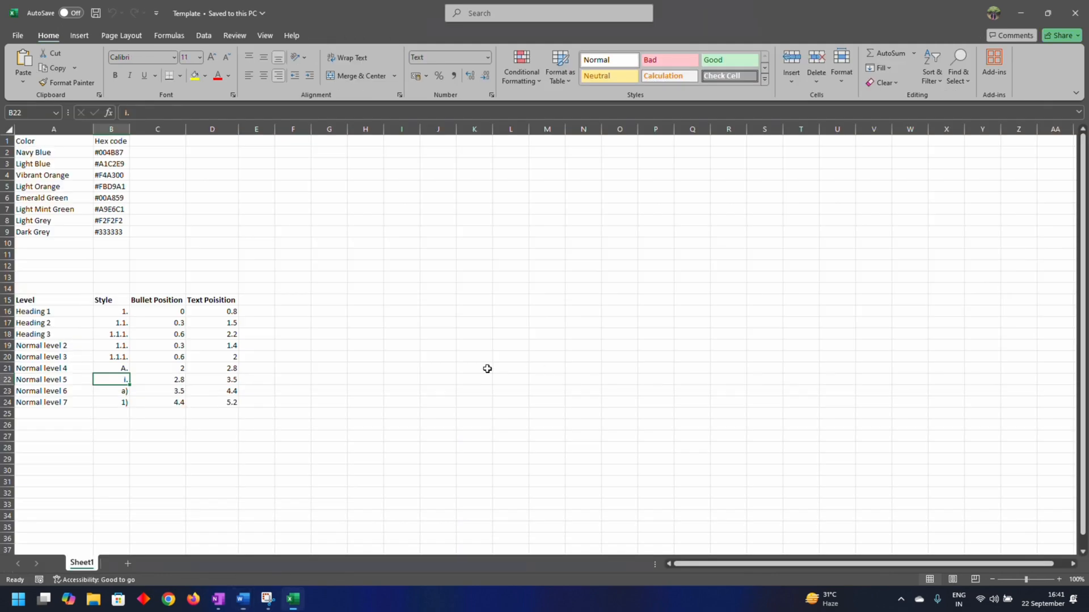
key(alt+Tab)
drag(565, 358, 541, 356)
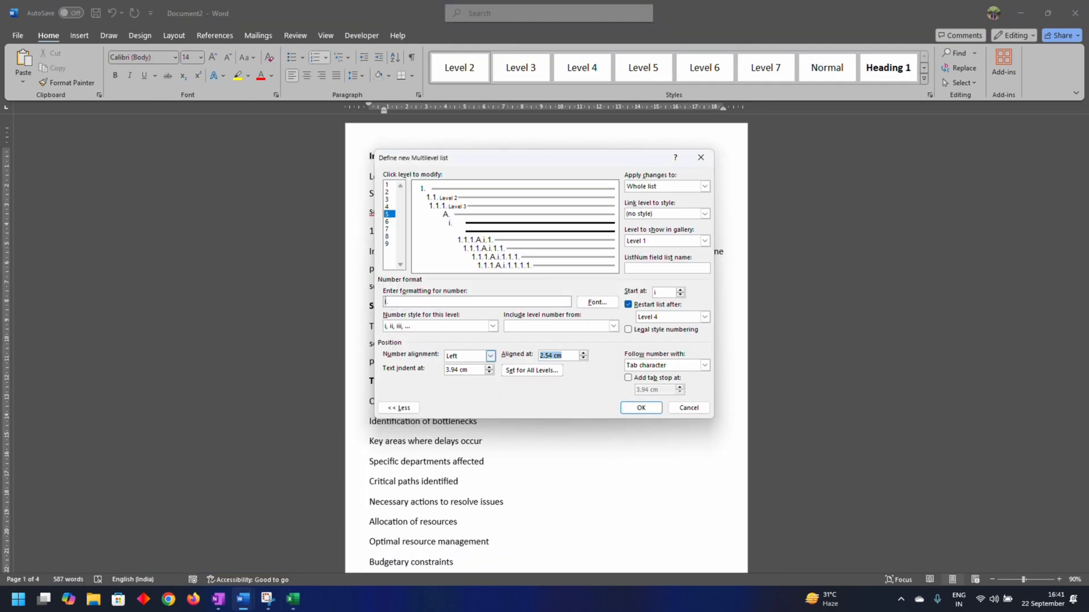
text(2.8)
key(Tab)
text(3.5)
key(alt+Tab)
key(alt+Tab)
Link level 5 to the Level 5 style and level 4 to the Level 4 style
click(704, 213)
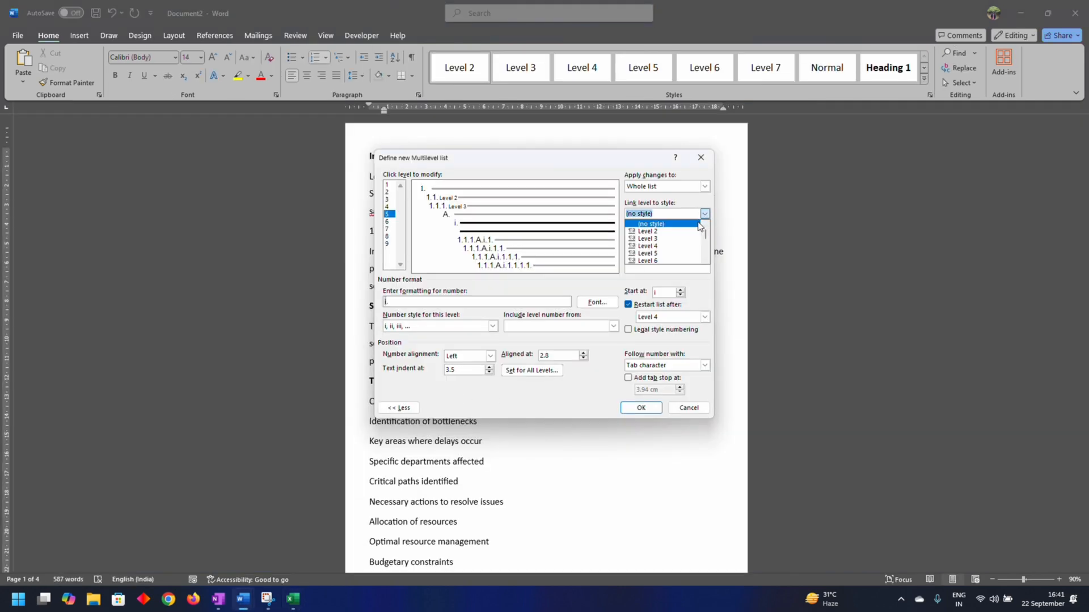
click(698, 254)
key(alt+Tab)
key(alt+Tab)
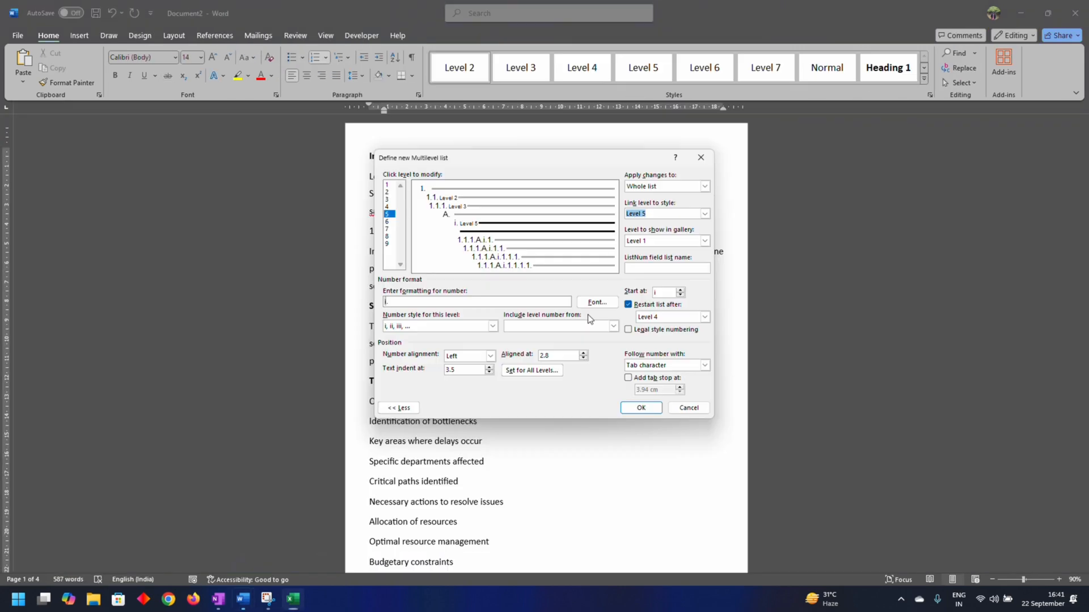
click(388, 206)
click(704, 214)
click(698, 254)
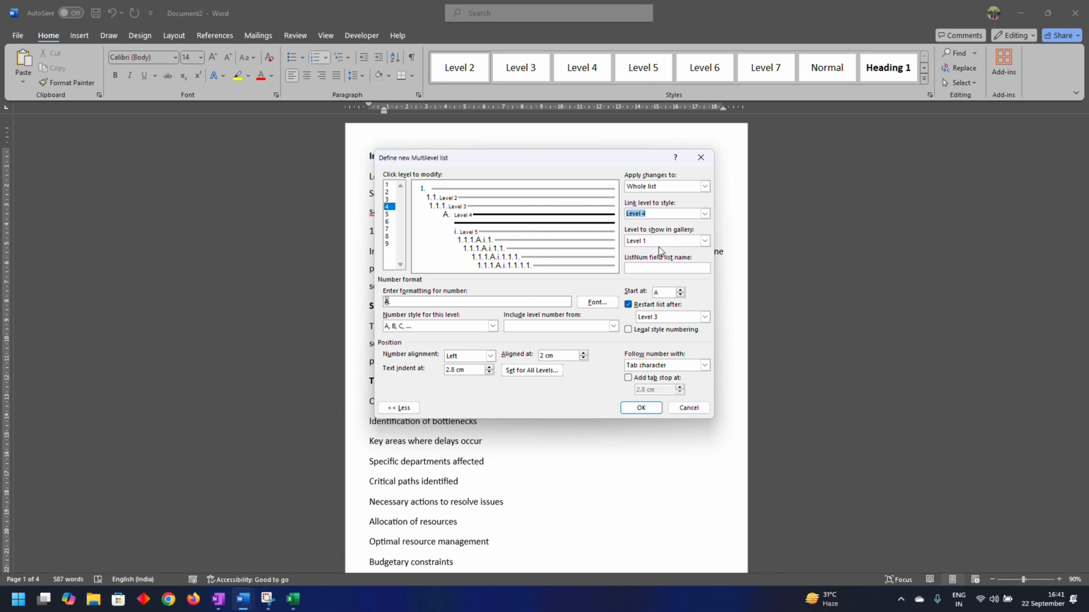
Review levels 3–5, link level 6 to the Level 6 style, and set level 7's linked style
click(388, 199)
click(389, 207)
click(390, 215)
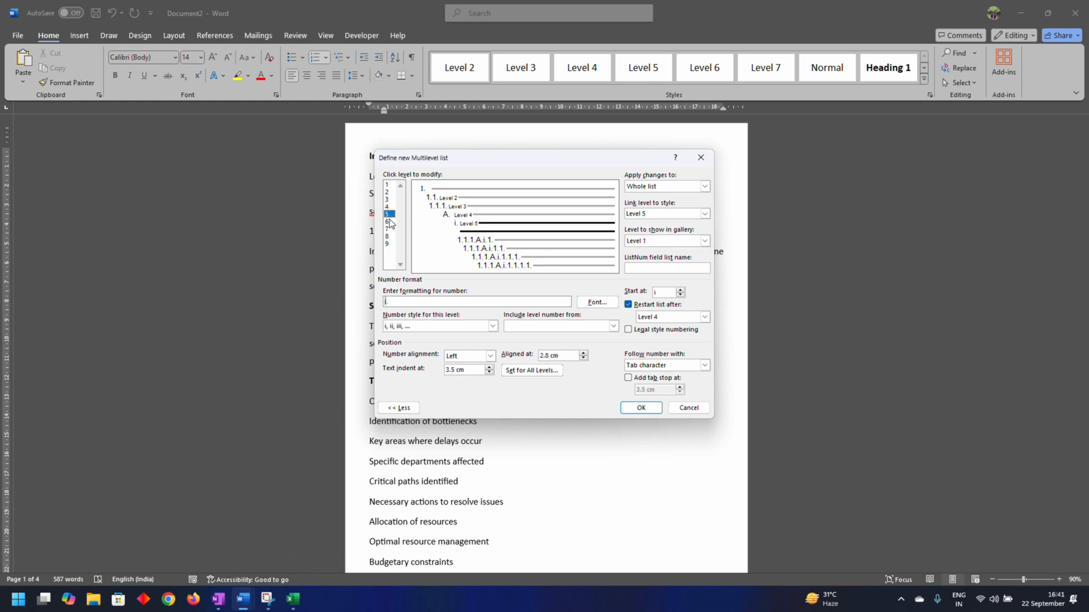
click(391, 222)
click(705, 214)
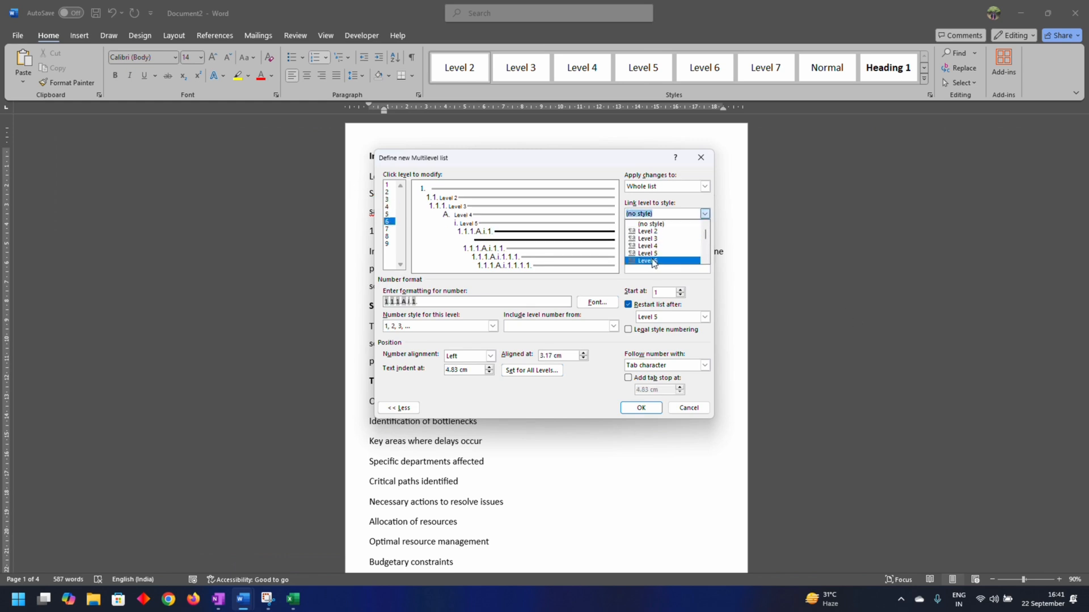
click(680, 260)
click(387, 229)
click(704, 213)
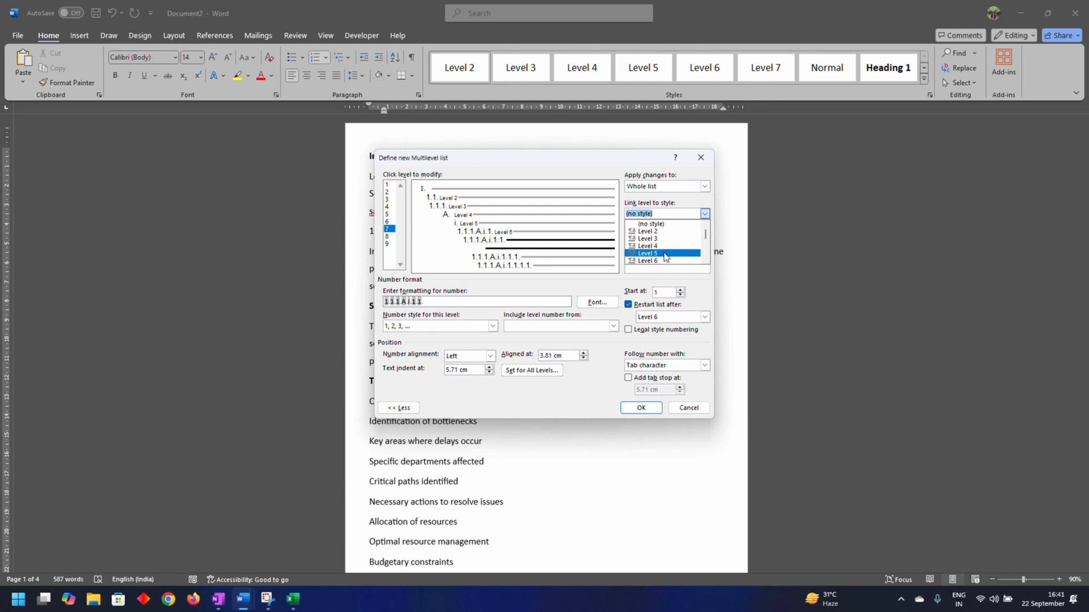
click(699, 253)
Number level 6 with a, b, c lettering, removing the inherited prefix to leave a)
key(alt+Tab)
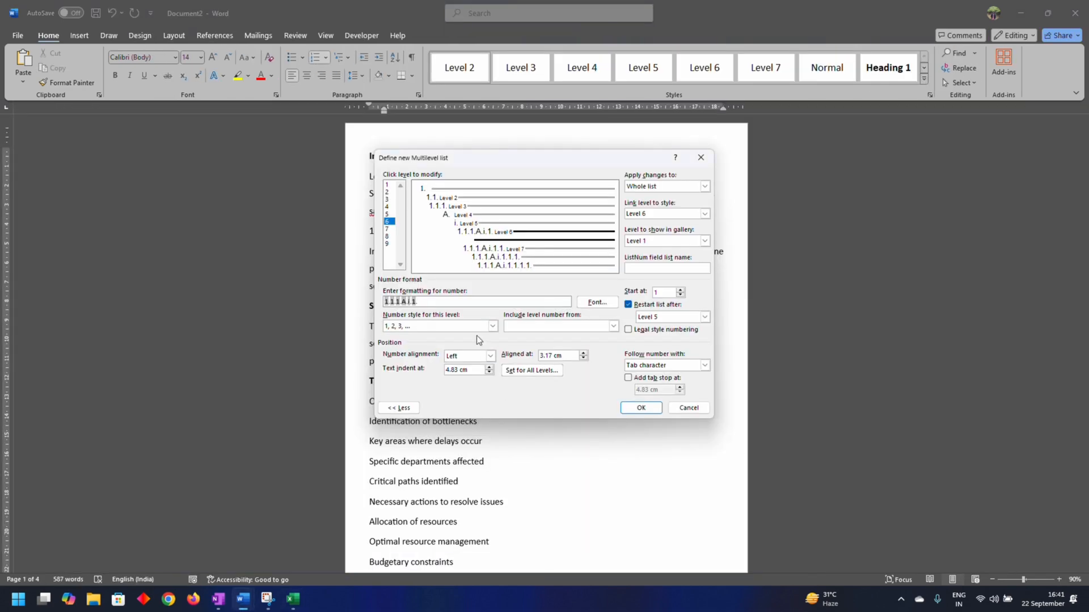
click(492, 326)
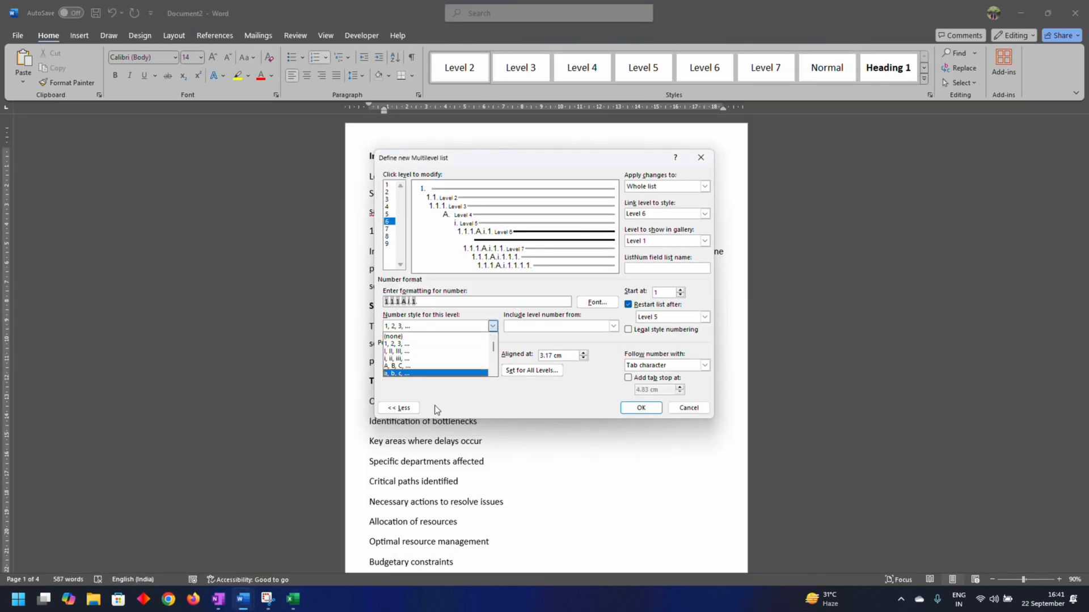
click(414, 371)
drag(409, 301, 332, 295)
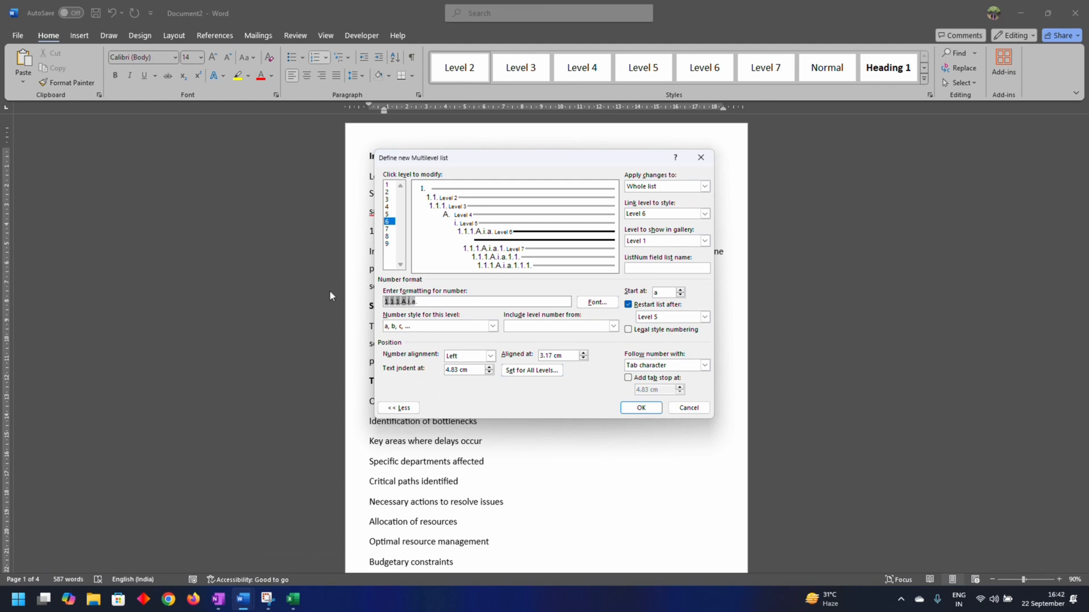
key(Delete)
Set level 6 aligned at 3.5 cm with a 4.4 cm text indent
key(alt+Tab)
key(alt+Tab)
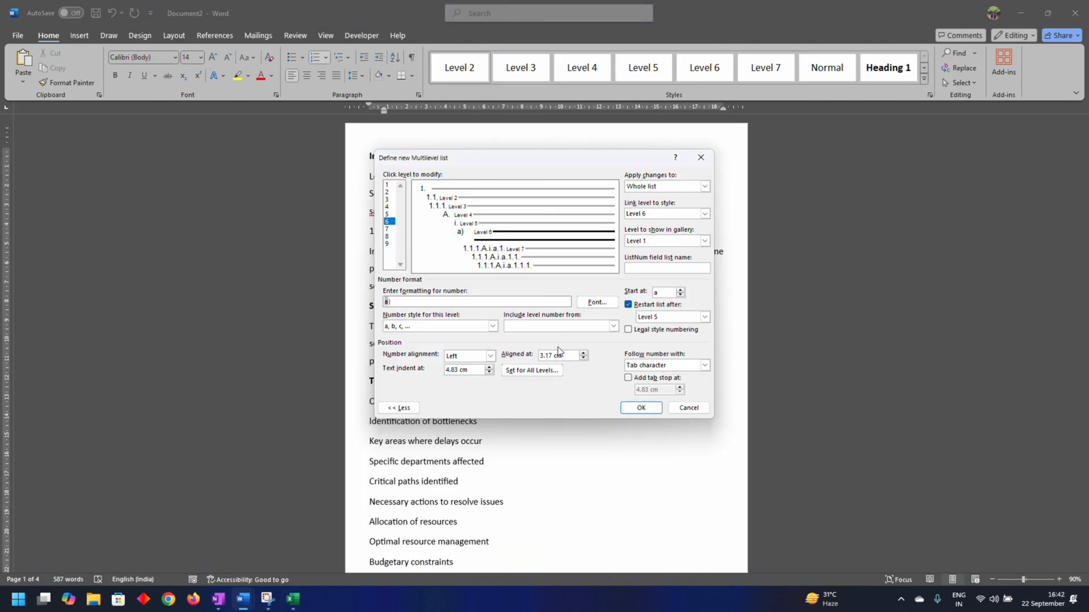
key(alt+Tab)
key(alt+Tab)
drag(552, 356, 531, 357)
text(.)
drag(463, 368, 441, 372)
text(4.4)
Trim level 7's number format to 1)
key(alt+Tab)
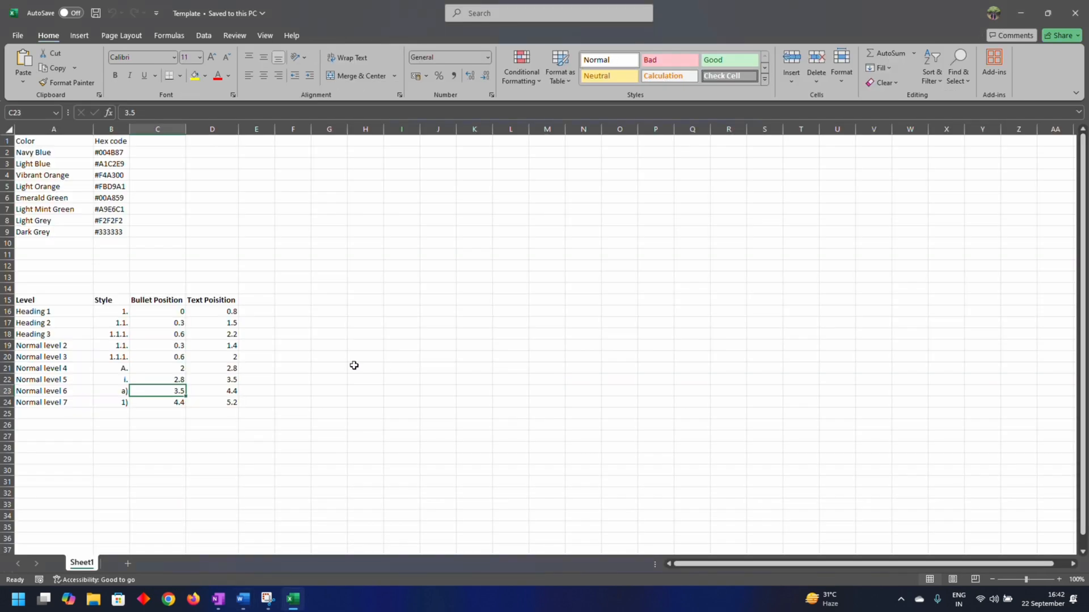
click(173, 404)
key(alt+Tab)
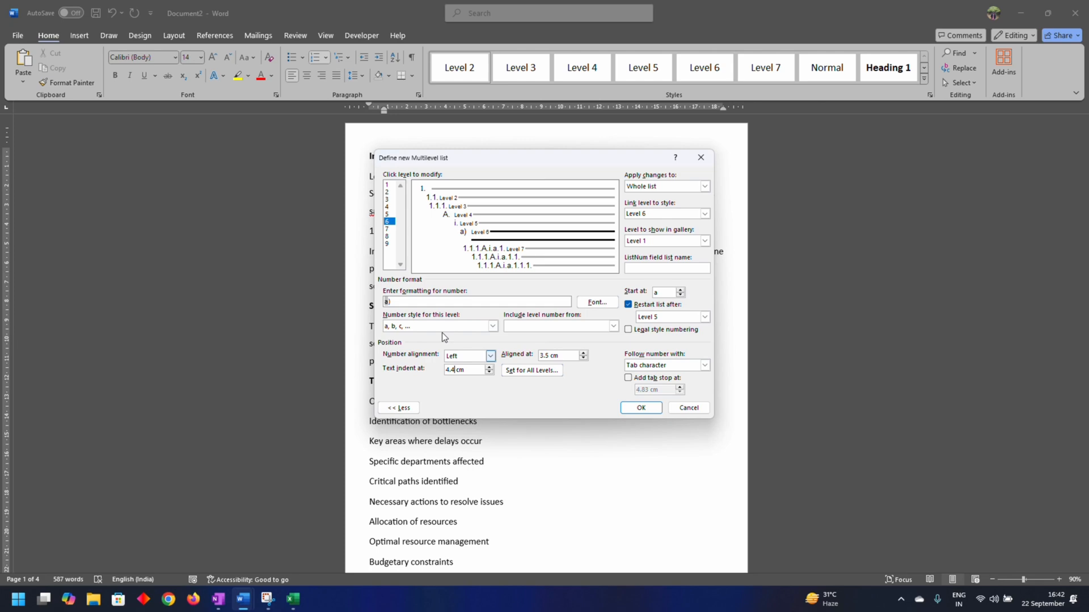
click(387, 228)
key(alt+Tab)
key(alt+Tab)
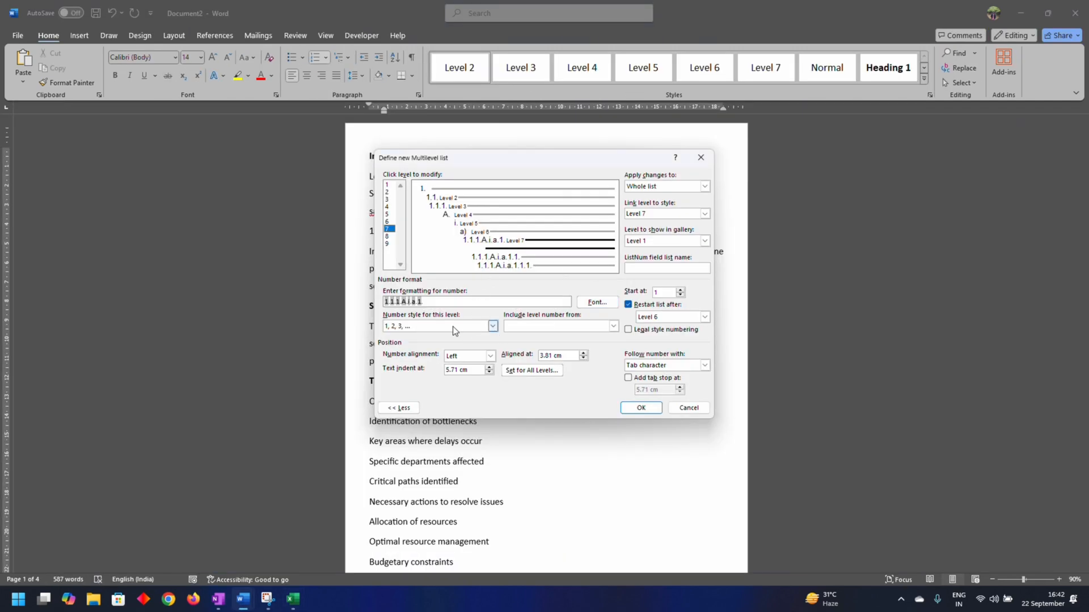
drag(418, 301, 367, 301)
key(BackSpace)
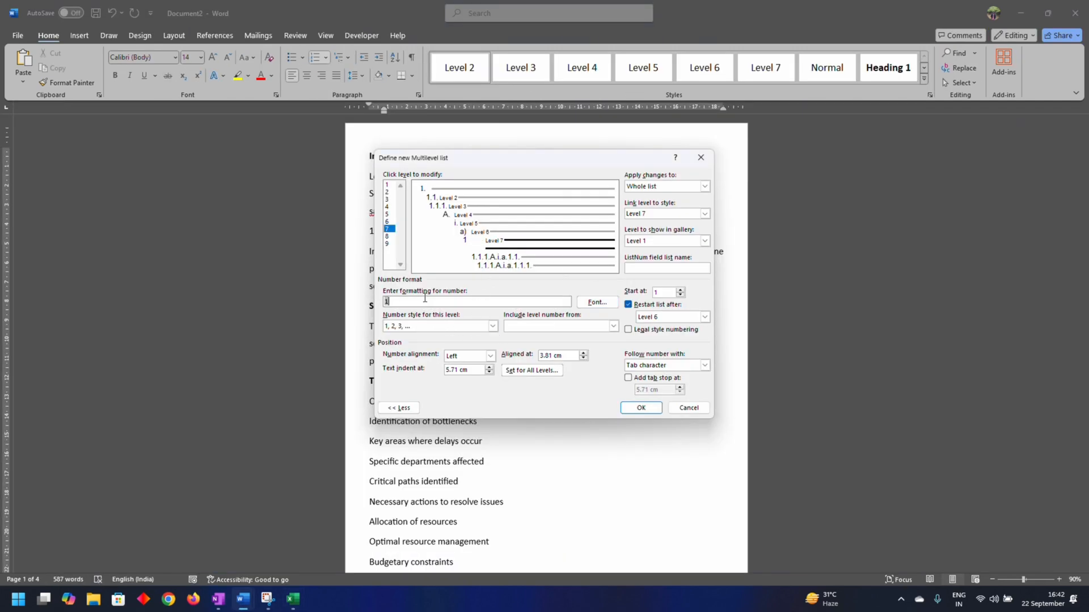
text())
Adjust level 7's aligned-at position and set its text indent to 5.2 cm
key(alt+Tab)
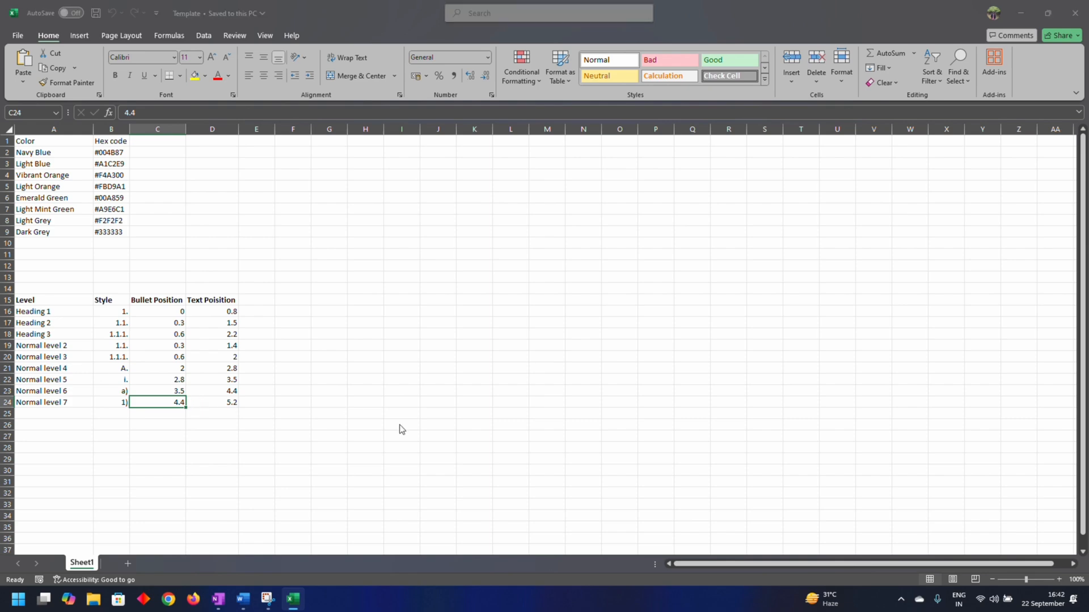
key(alt+Tab)
drag(562, 356, 539, 355)
text(4.4)
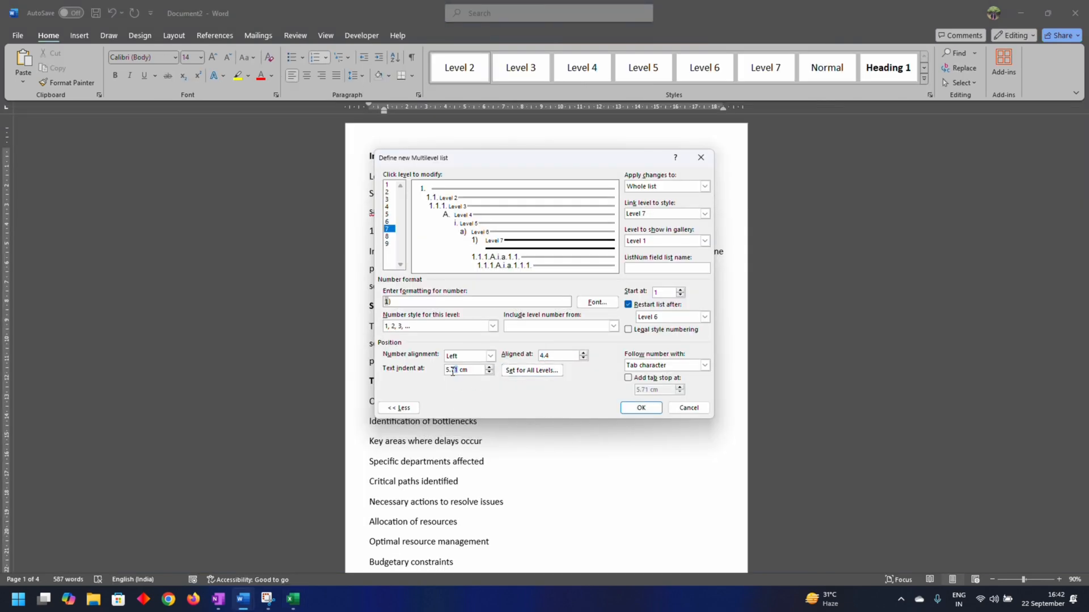
drag(452, 371, 451, 372)
text(2)
key(alt+Tab)
key(alt+Tab)
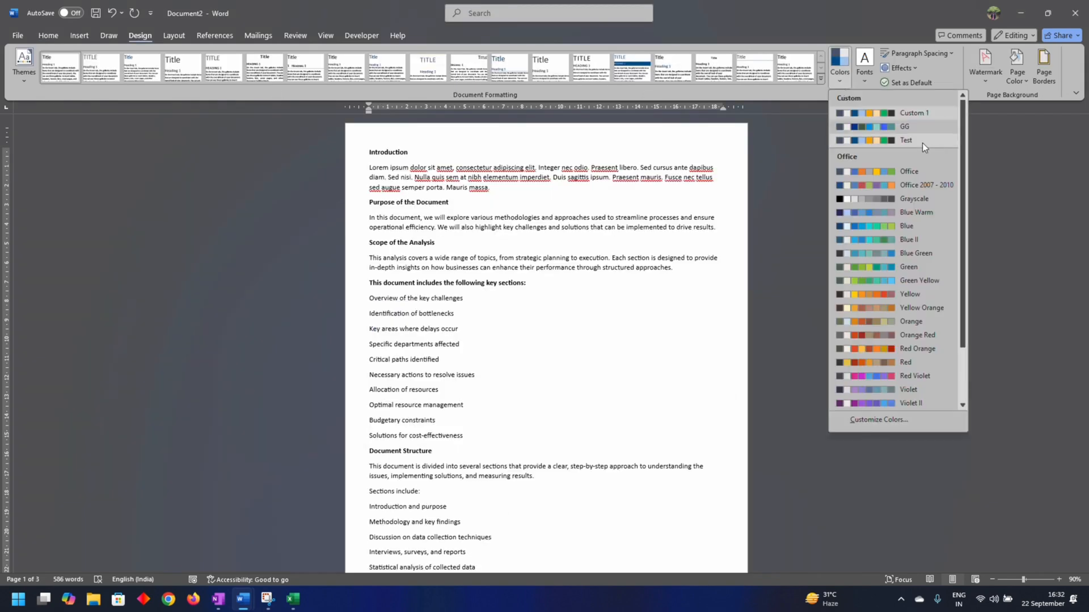
Save the edited Test theme colours and apply the custom theme font set
right_click(922, 143)
click(941, 161)
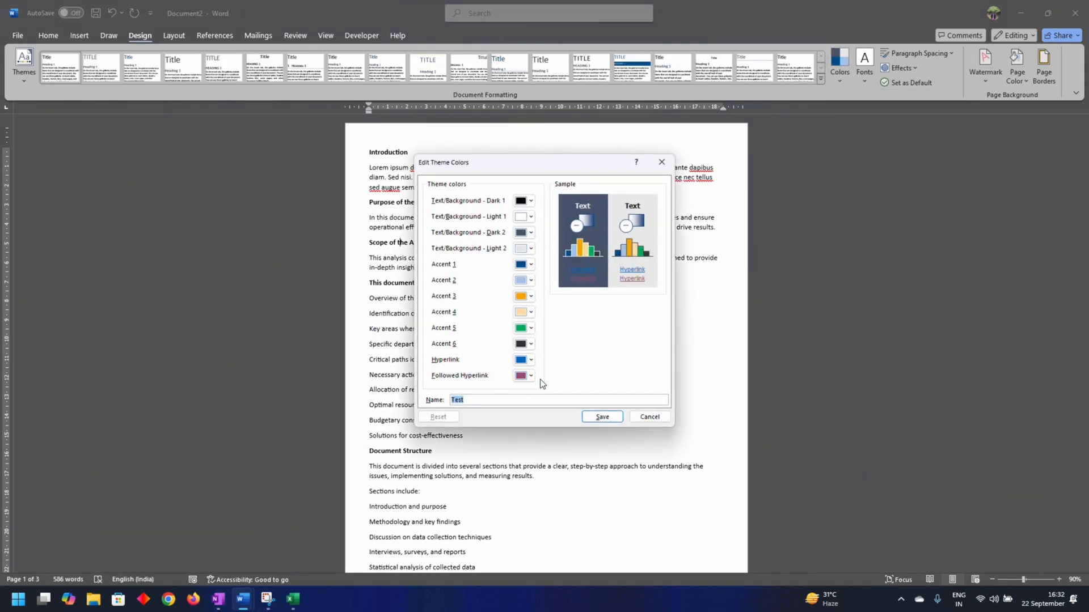
click(607, 419)
click(861, 79)
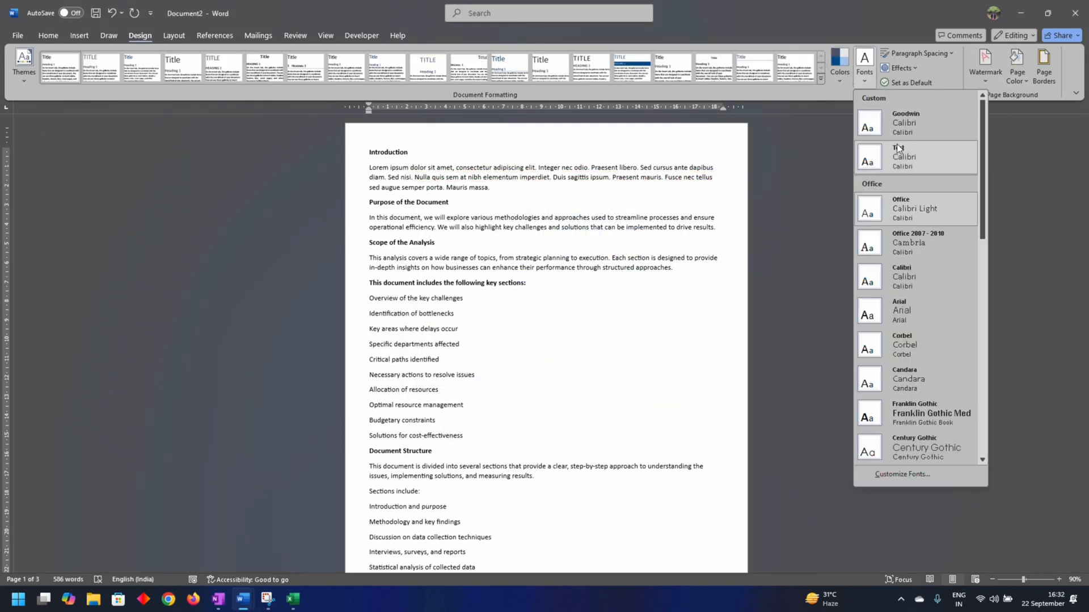
click(910, 153)
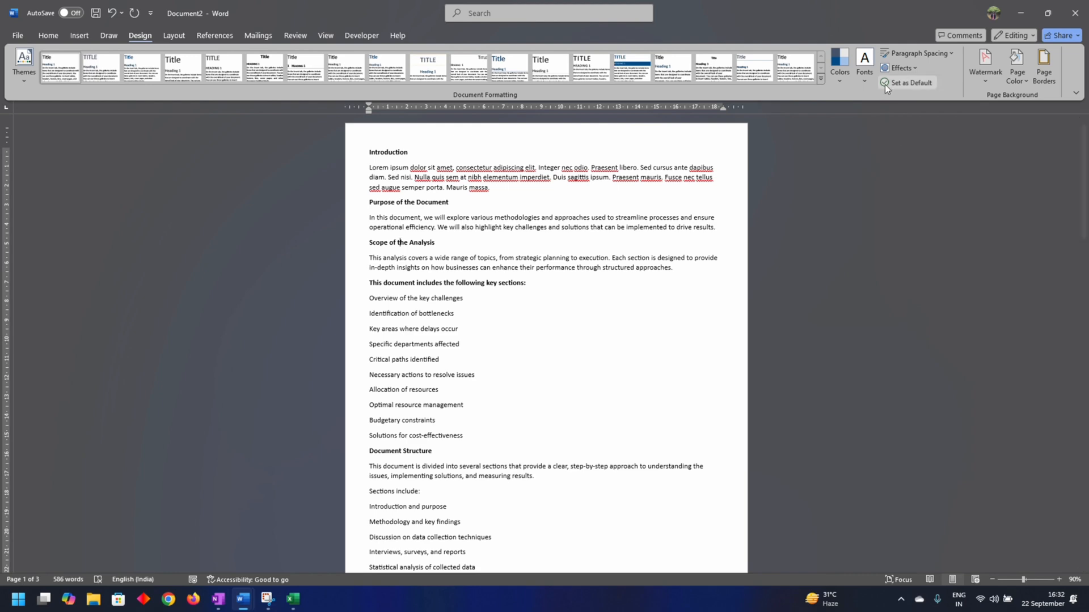
Set default paragraph spacing to 4 pt before and 4 pt after
click(951, 54)
click(921, 294)
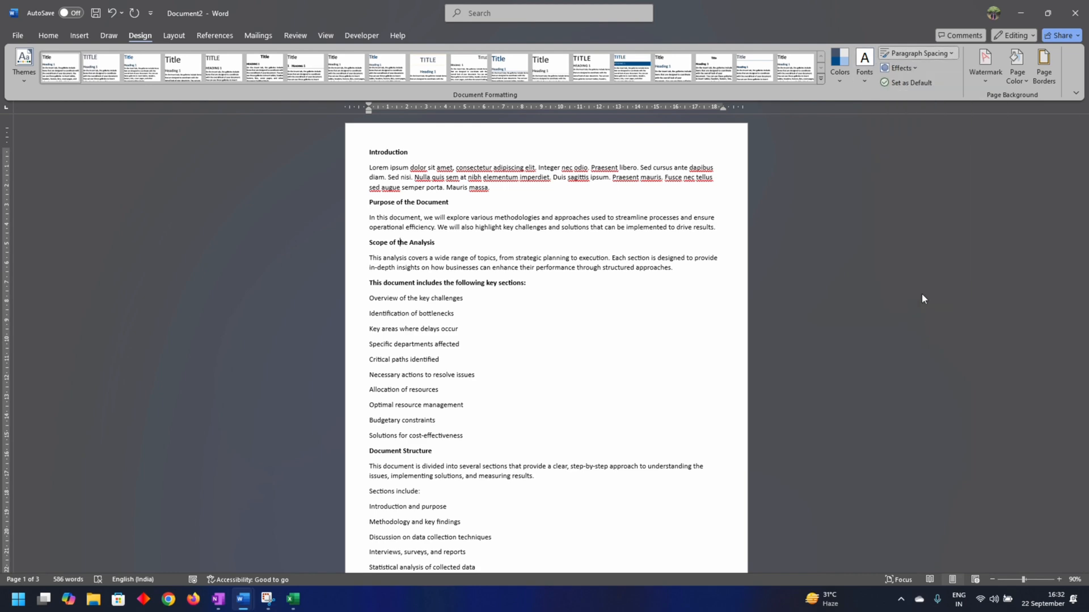
click(555, 332)
text(4)
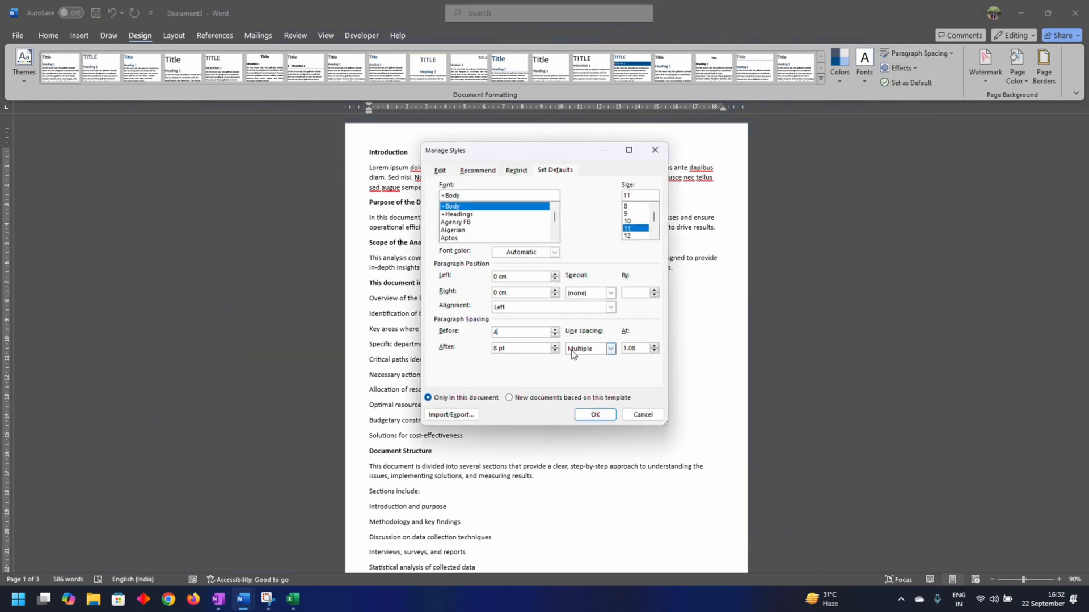
click(555, 349)
text(4)
click(610, 348)
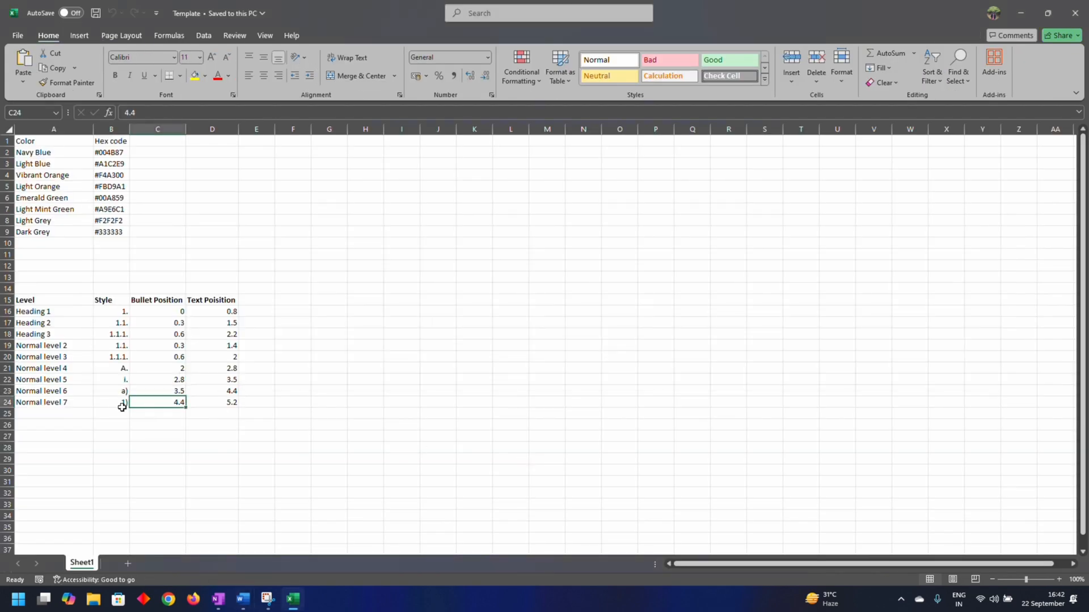
Trim level 7's number format to 1) and set its aligned-at to 4.2 cm
key(alt+Tab)
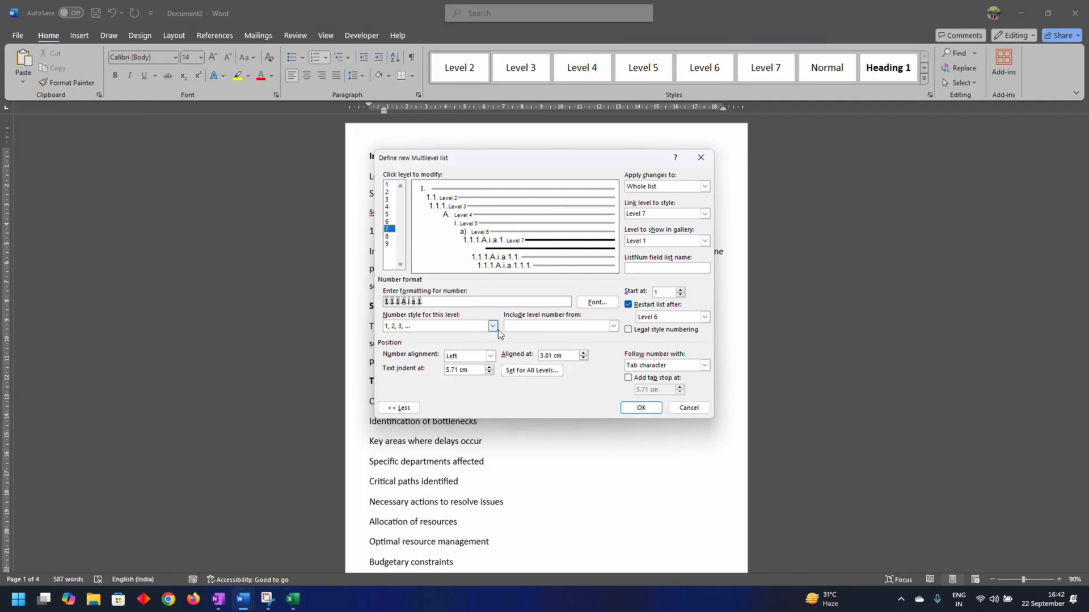
drag(418, 303, 375, 297)
key(BackSpace)
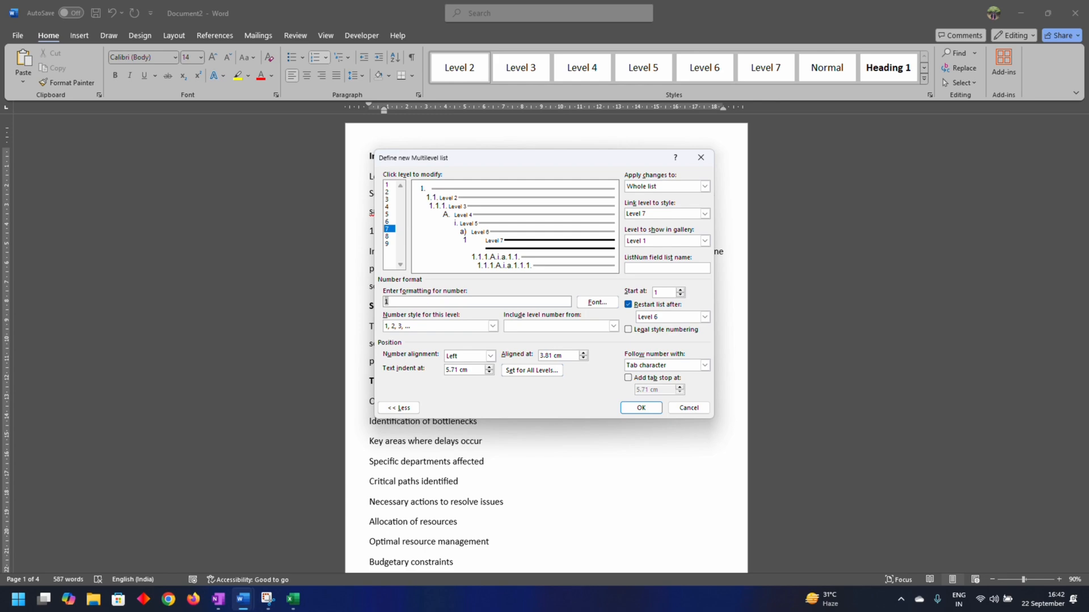
key(alt+Tab)
key(alt+Tab)
drag(564, 357, 506, 359)
text(4.)
text(2)
key(alt+Tab)
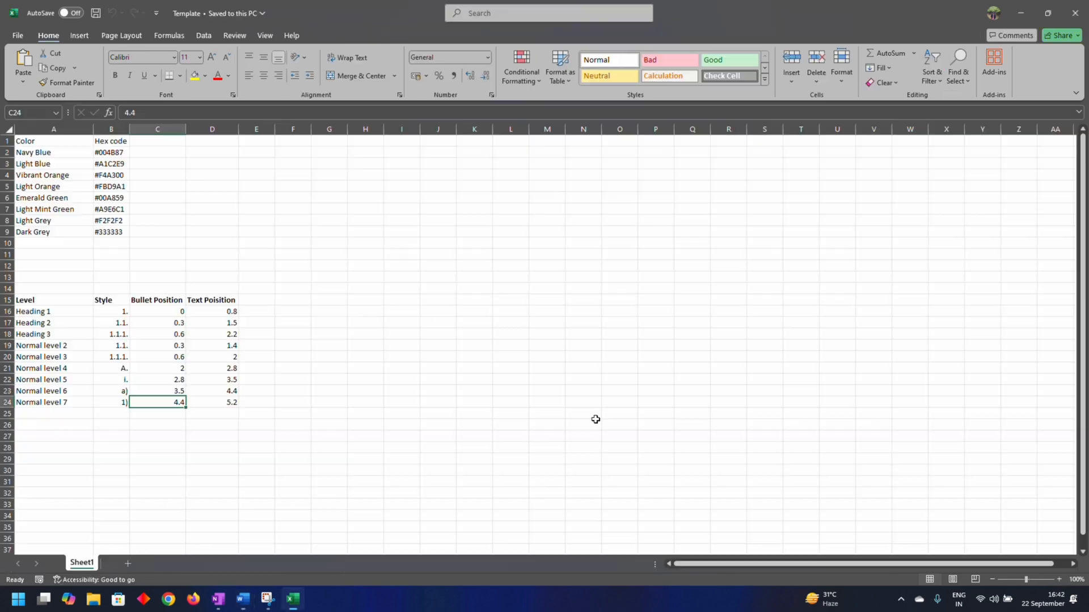
key(alt+Tab)
Bring up the options for the Test theme colour set
click(839, 63)
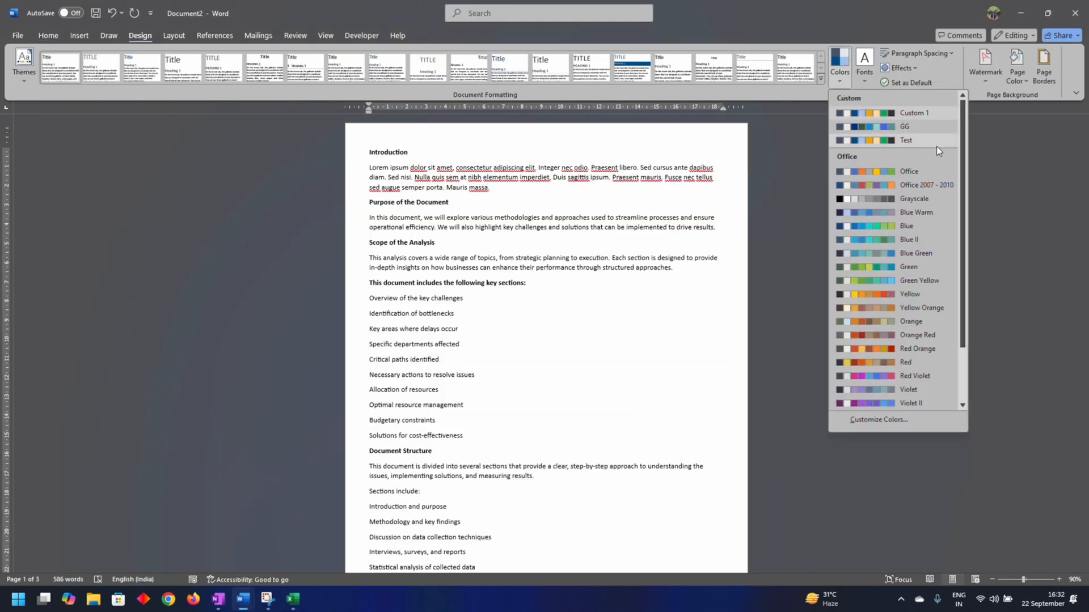
right_click(935, 142)
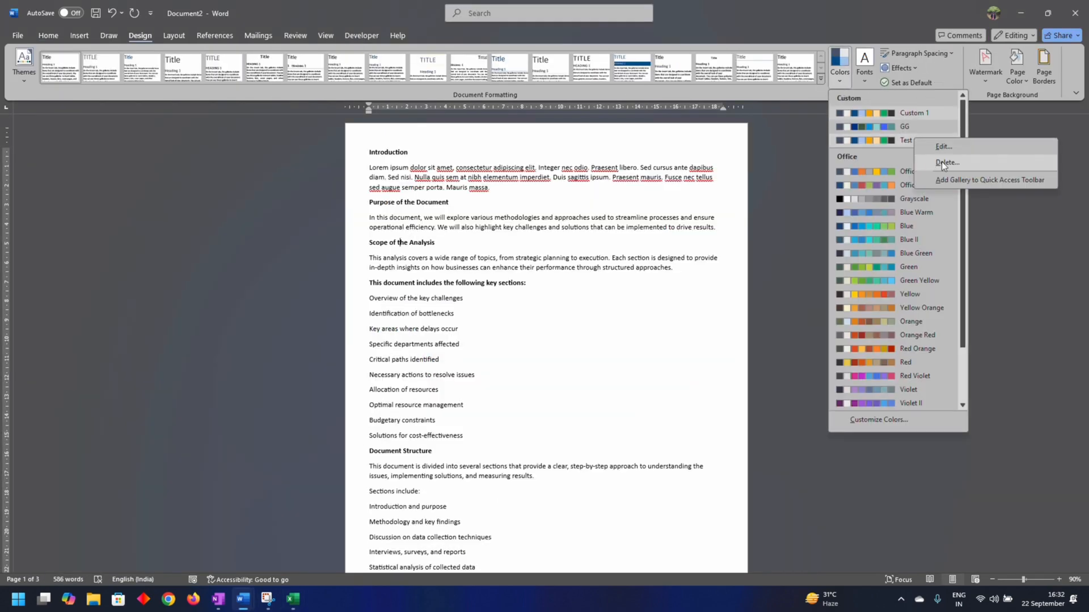
click(648, 407)
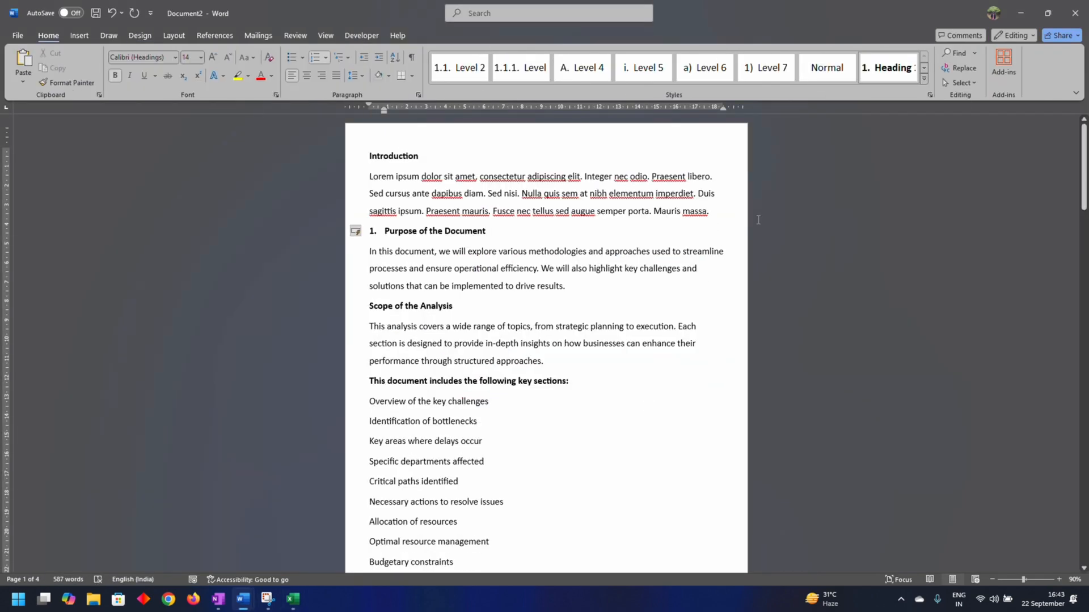
Make Introduction a Heading 1 so it is numbered 1
click(924, 78)
click(875, 277)
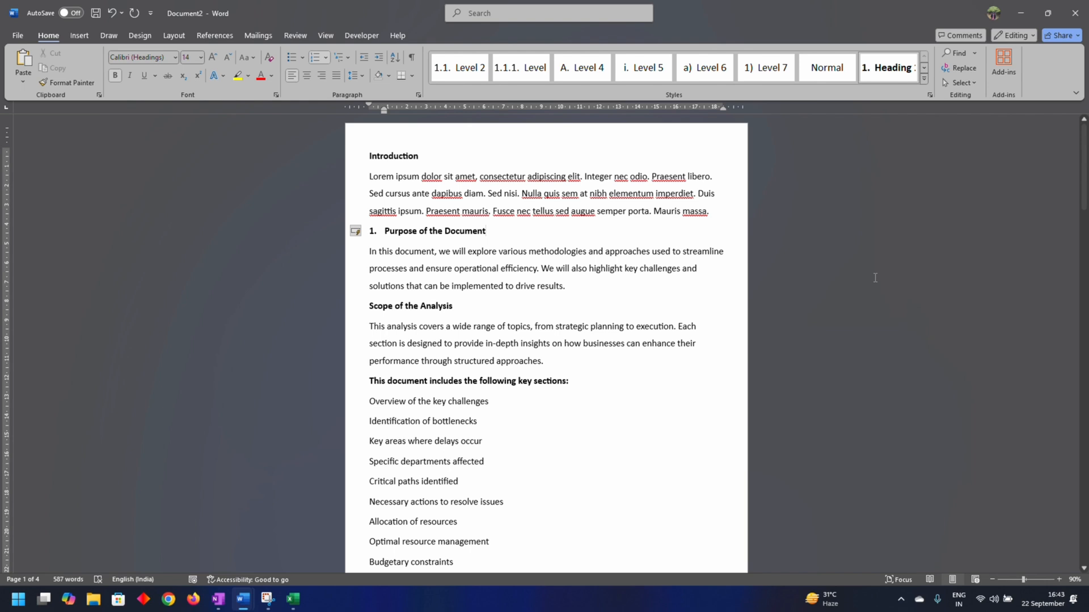
click(403, 160)
click(889, 74)
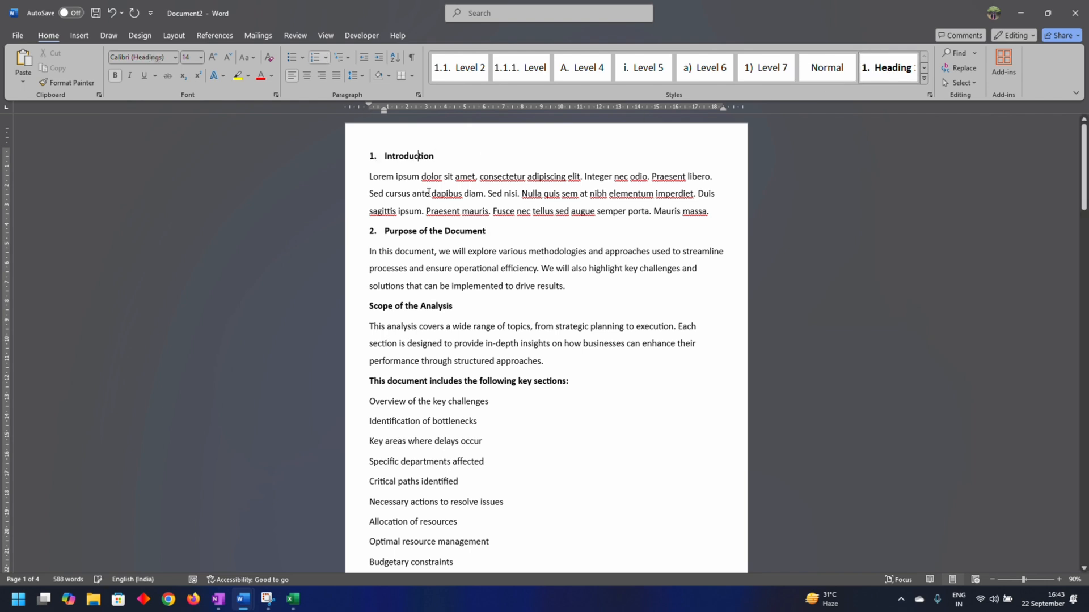
Indent the Lorem ipsum paragraph to align under the Introduction heading
click(431, 193)
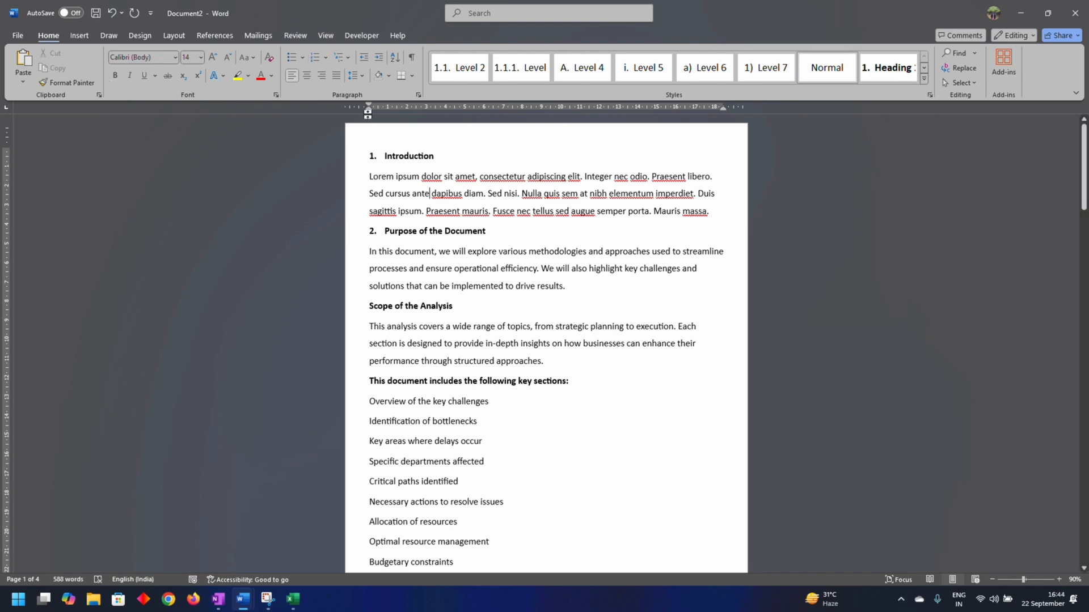
drag(370, 114, 383, 111)
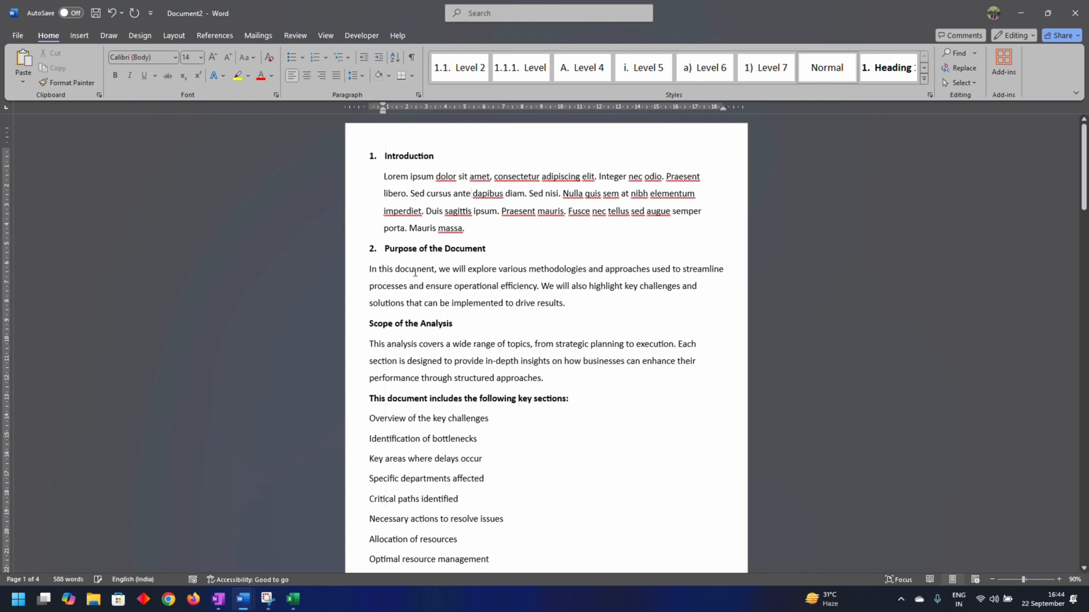
click(403, 248)
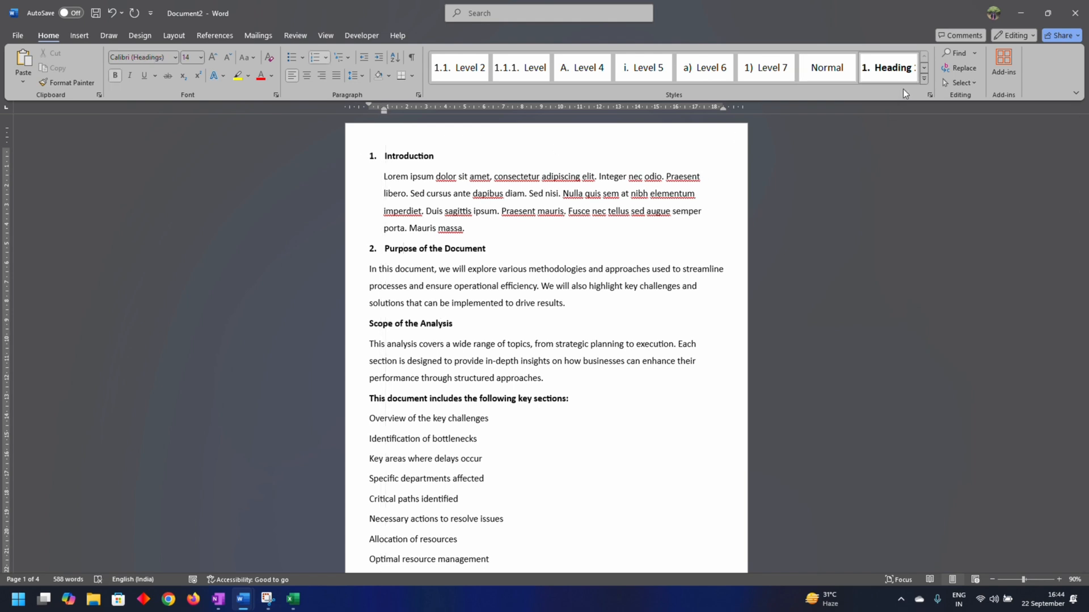
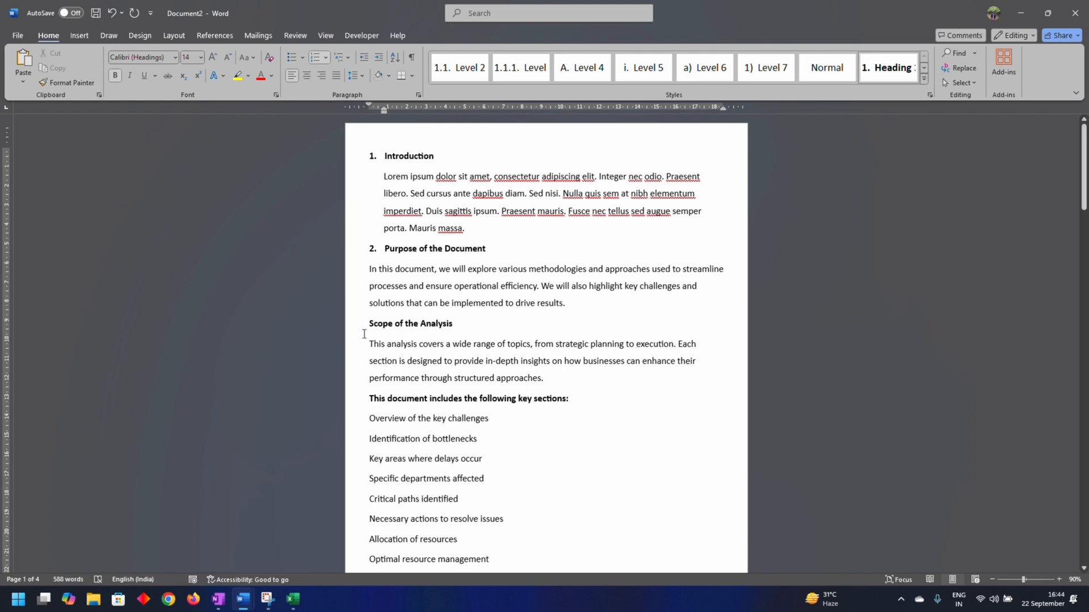
Indent the Purpose body paragraph, and make Scope of the Analysis heading 2.1 with indented text
click(406, 288)
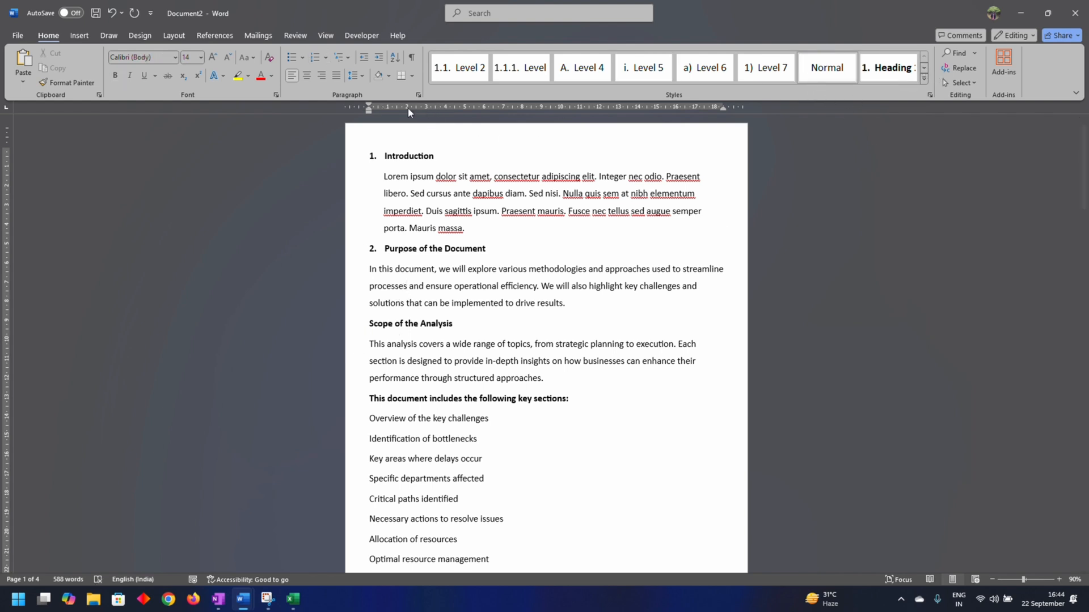
drag(369, 113, 387, 109)
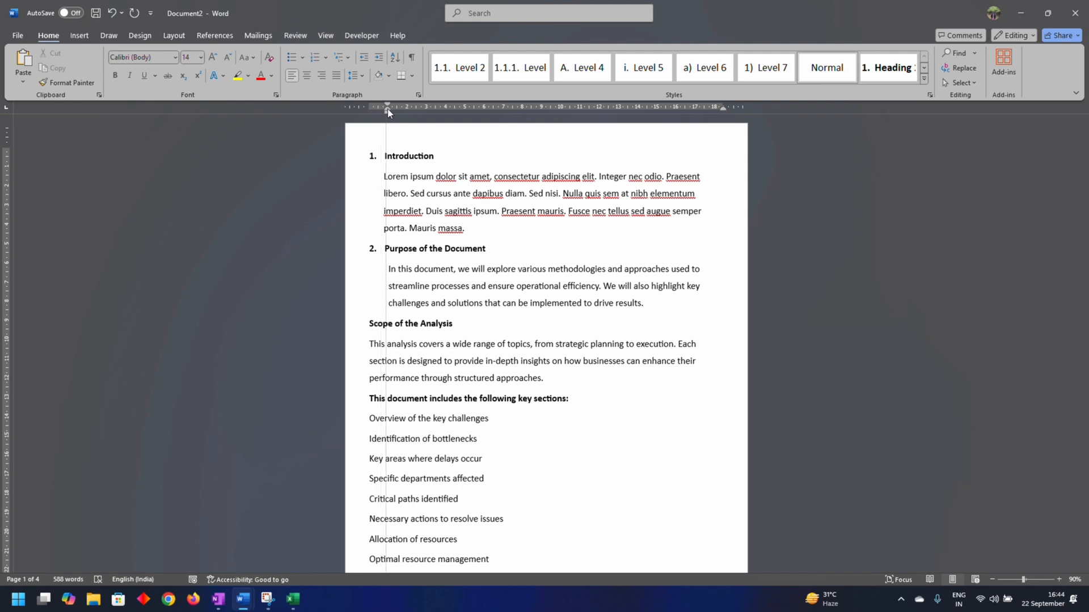
click(391, 324)
click(482, 74)
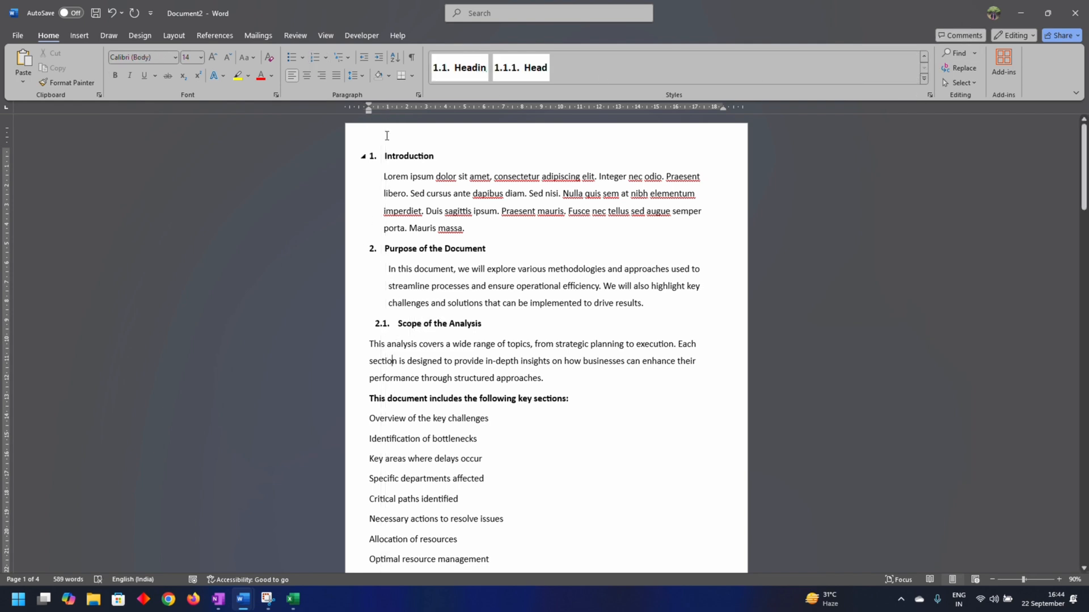
drag(370, 111, 397, 111)
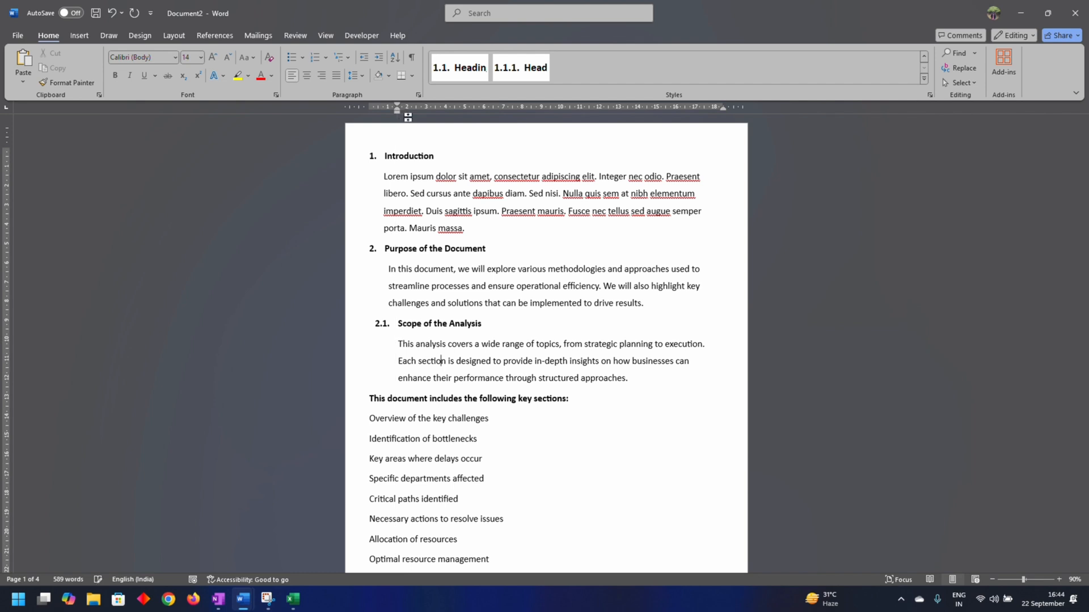
Number the key-sections line 2.1.1, make Overview list item A., and select Identification through Solutions
click(416, 399)
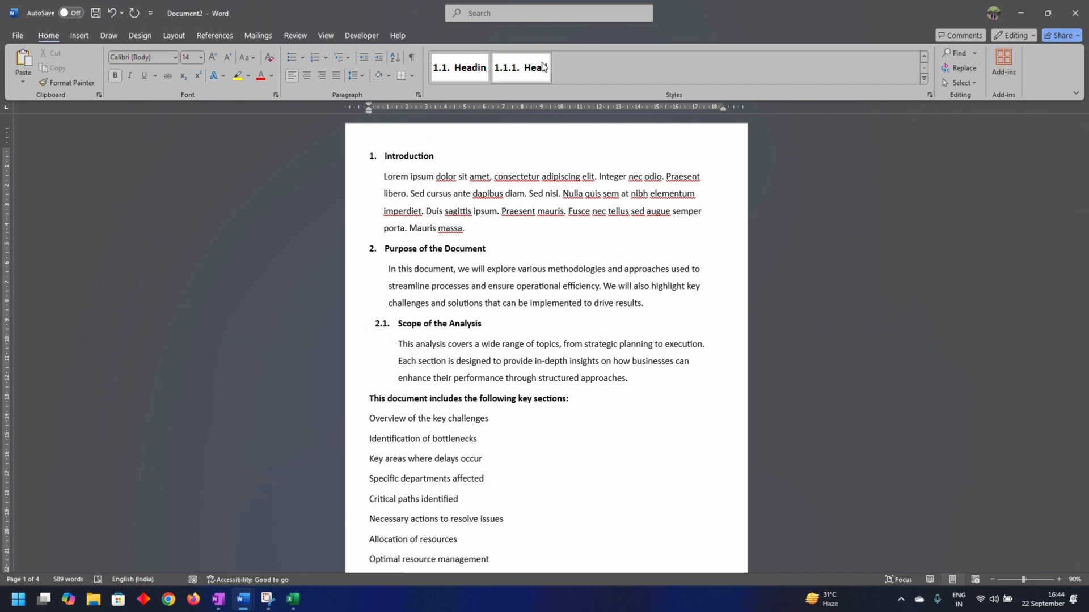
click(520, 68)
key(Down)
click(924, 67)
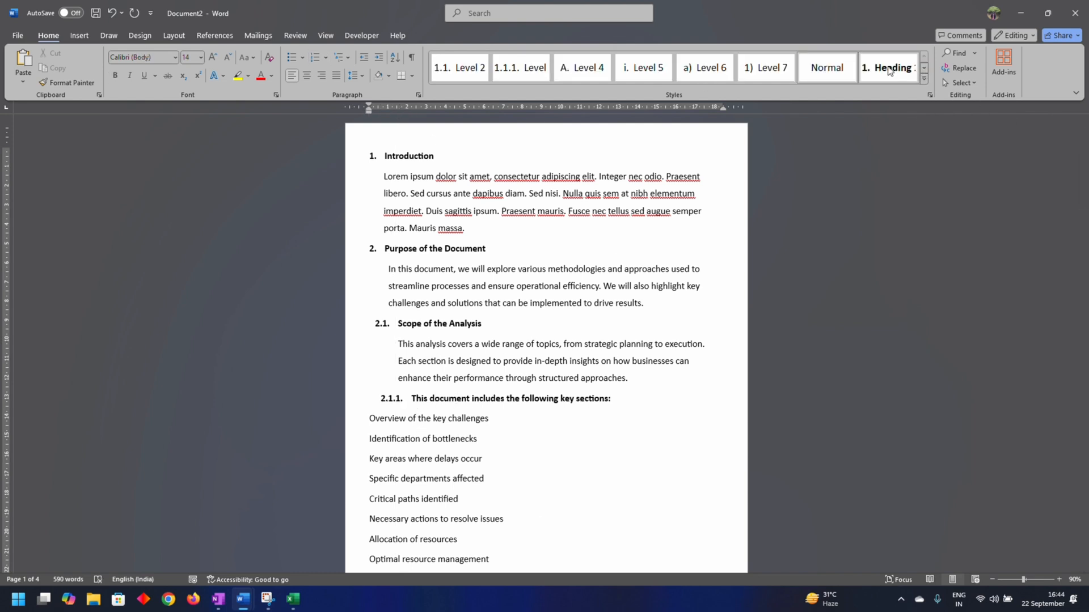
click(582, 68)
drag(389, 438, 399, 476)
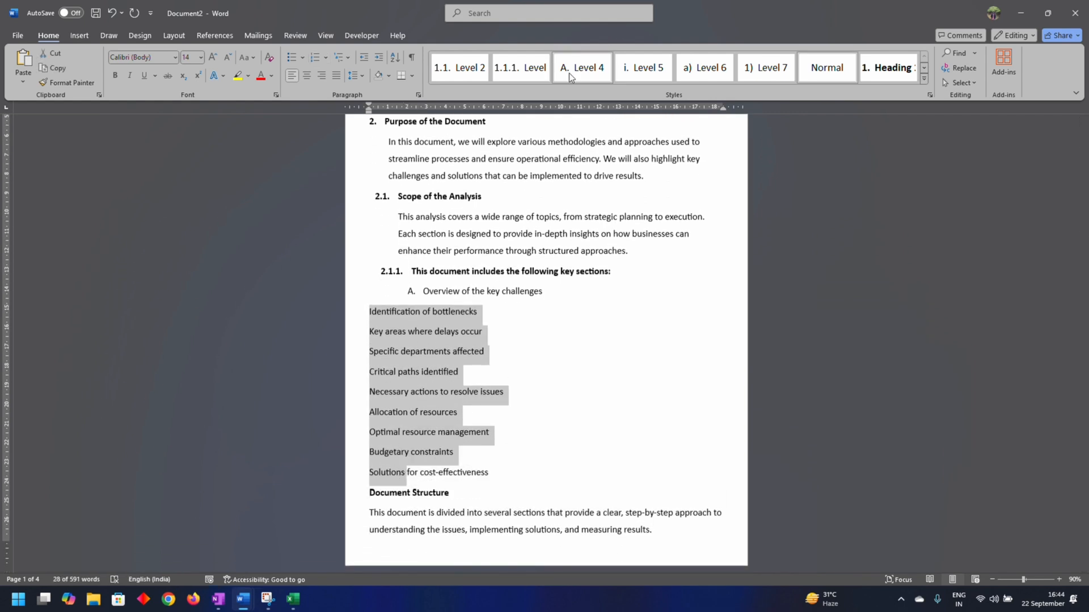
Number the key challenges i.–vi. and make the last three a), b), c) sub-items
click(643, 68)
click(468, 429)
scroll(474, 404, down, 2)
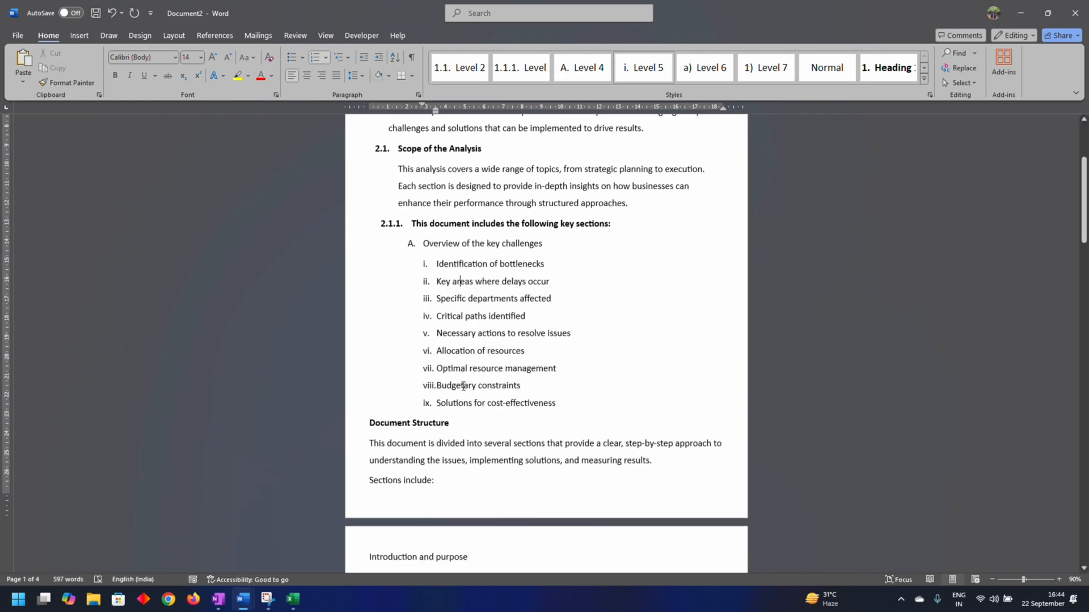
drag(437, 368, 474, 403)
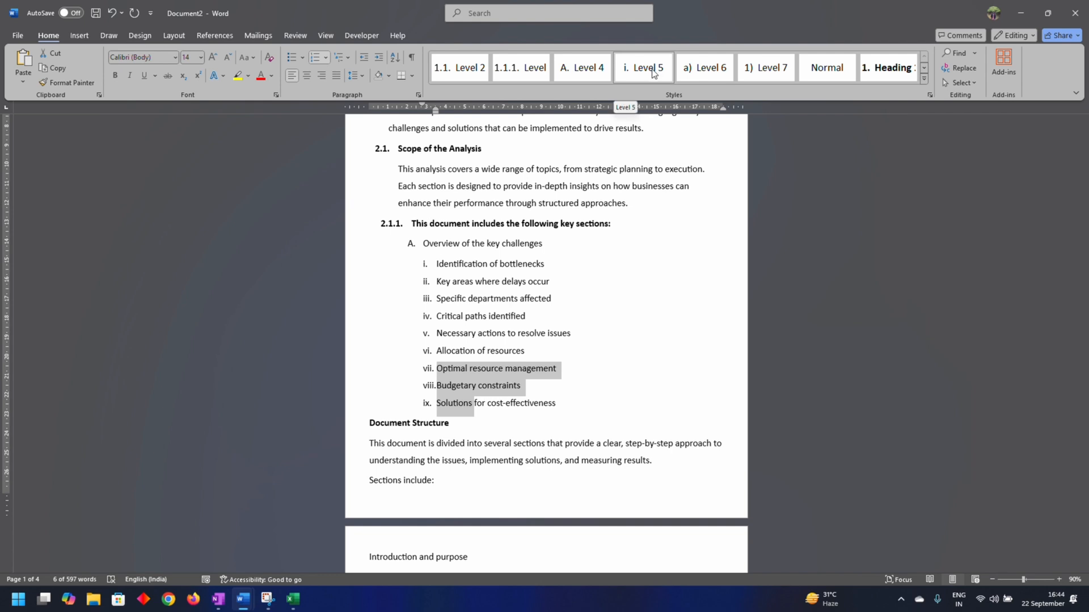
click(693, 71)
click(487, 404)
Make Document Structure numbered heading 2.1.2 and indent its paragraph
scroll(482, 404, down, 1)
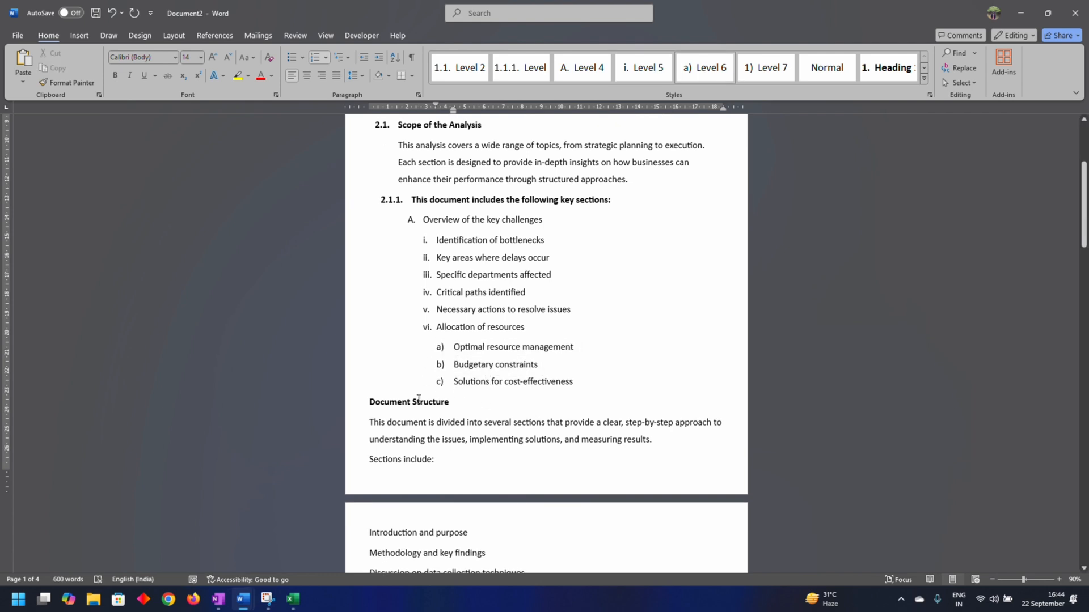
click(417, 400)
click(924, 69)
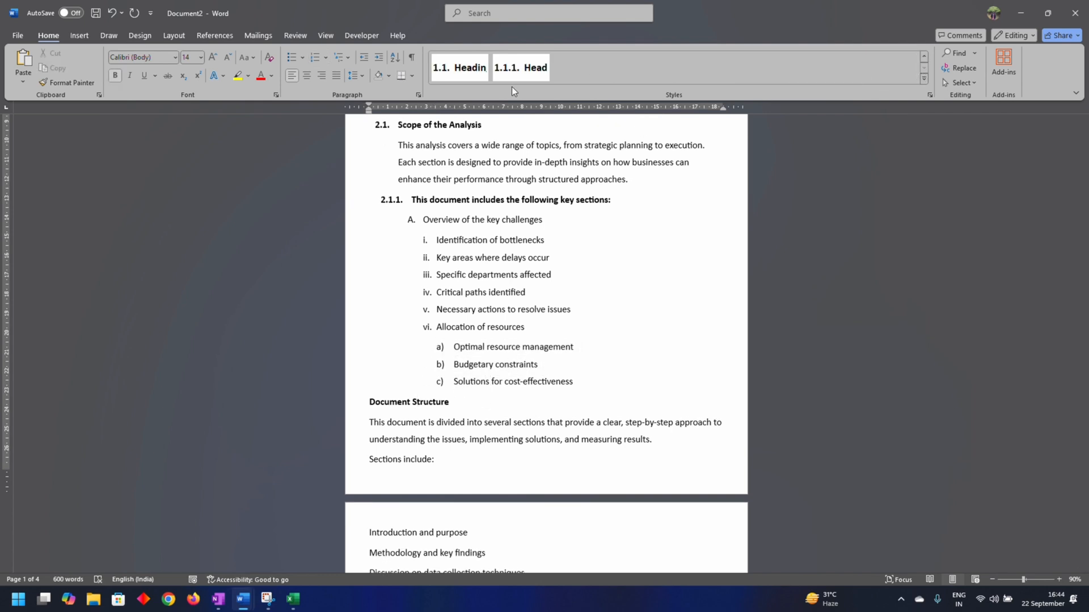
click(520, 68)
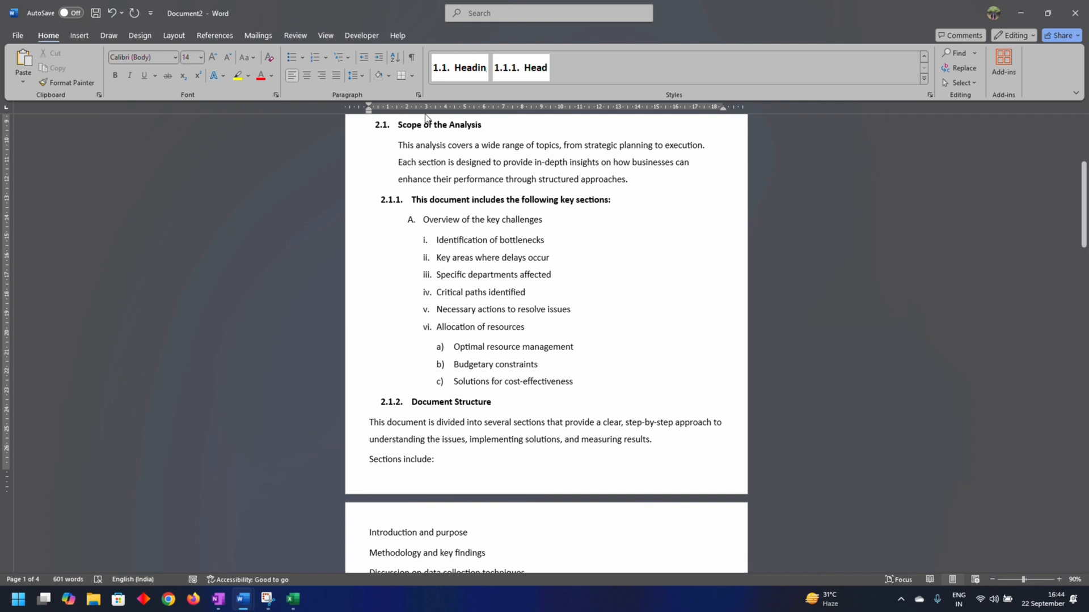
drag(369, 110, 413, 109)
Make Sections include: lettered list item B. with the Level 4 style
scroll(430, 314, down, 2)
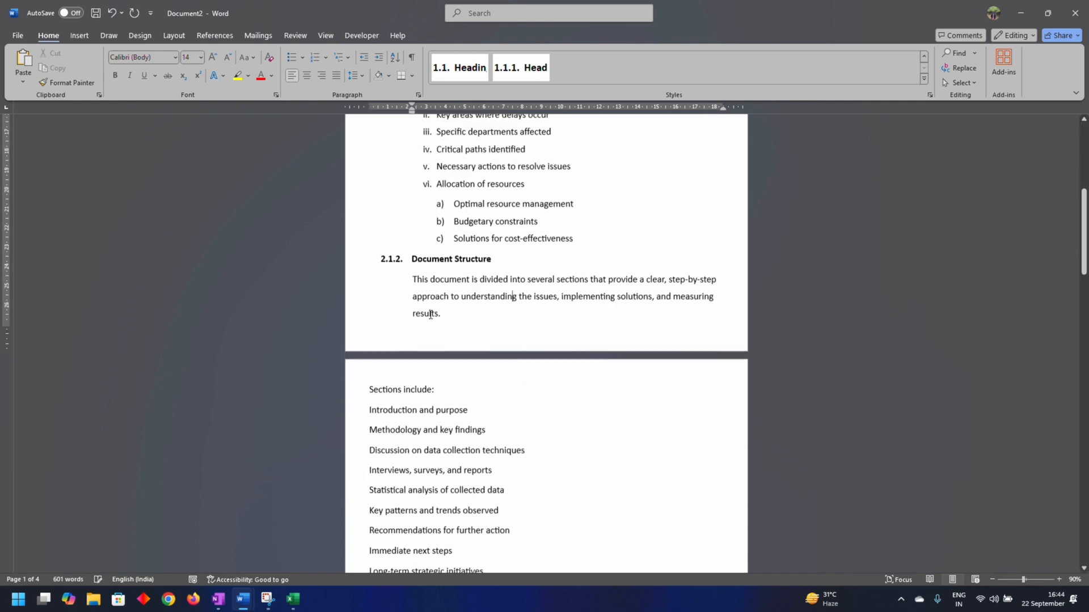
click(398, 391)
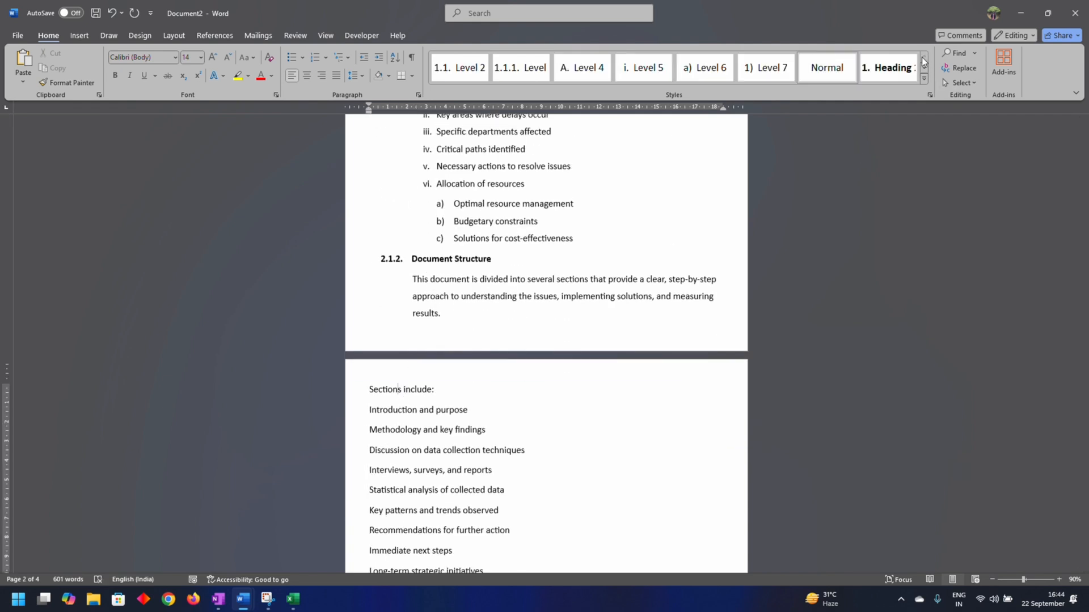
click(530, 72)
click(583, 74)
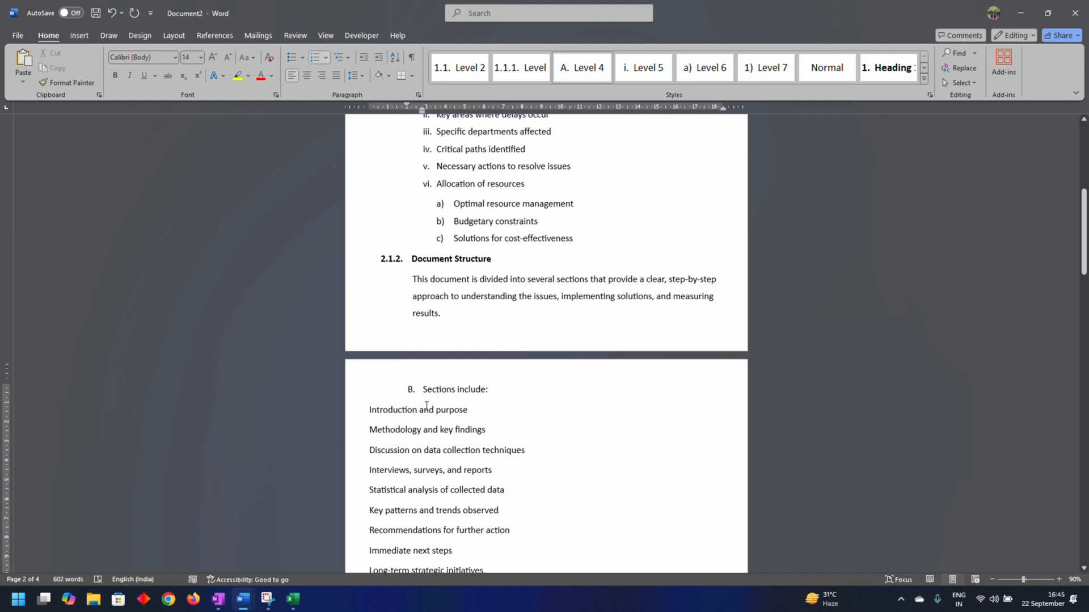
Restart Sections include: at A. and number the nine items beneath it i. through ix
right_click(415, 388)
click(448, 249)
drag(388, 410, 423, 492)
scroll(425, 422, down, 3)
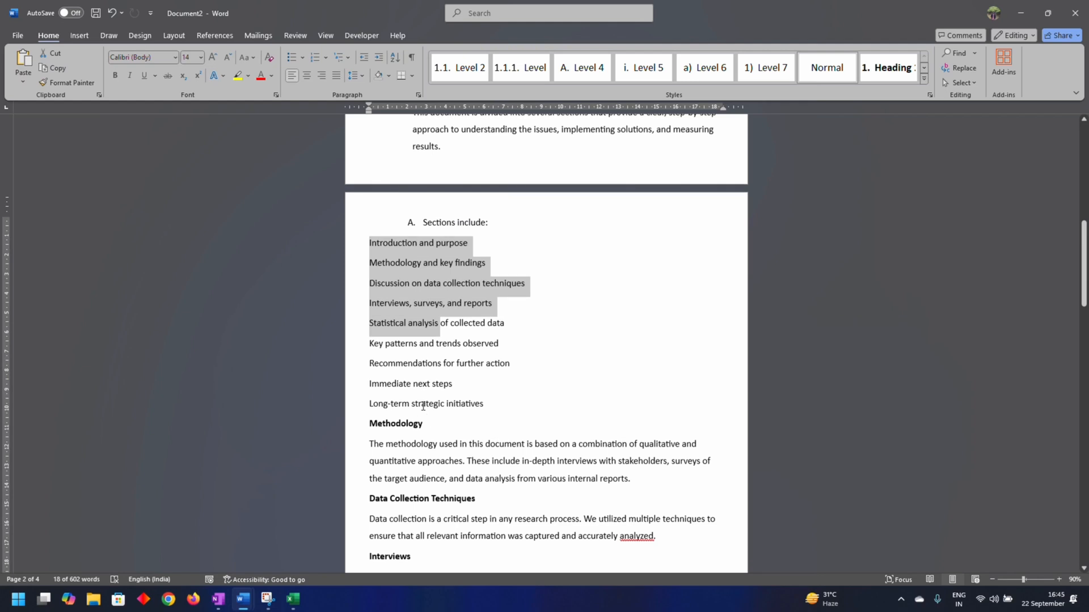
shift+click(423, 408)
click(640, 69)
click(482, 330)
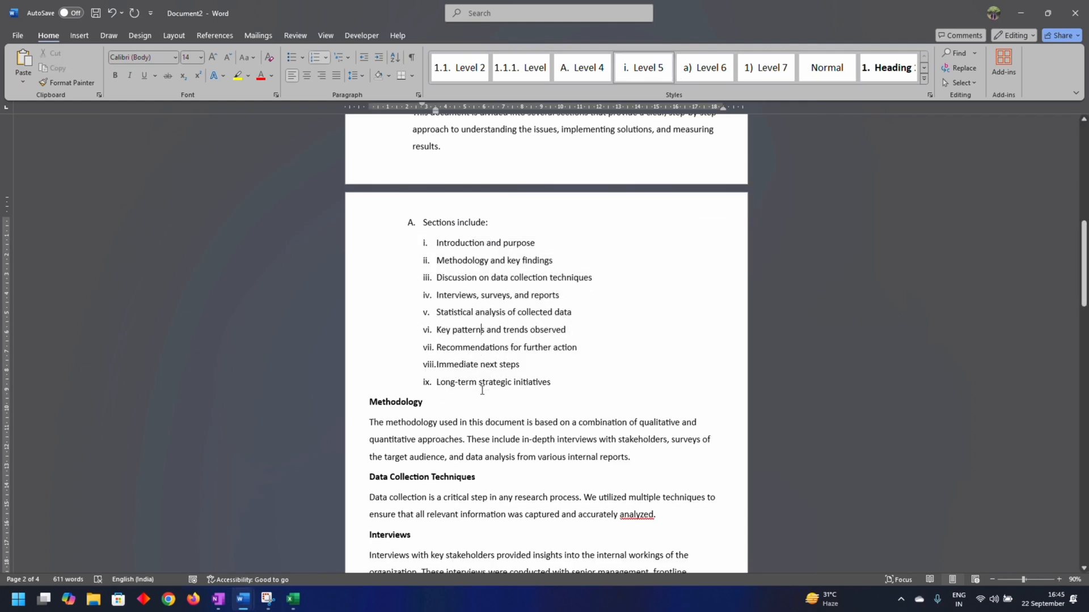
Make Methodology numbered heading 1.2 and indent the methodology paragraph
click(399, 408)
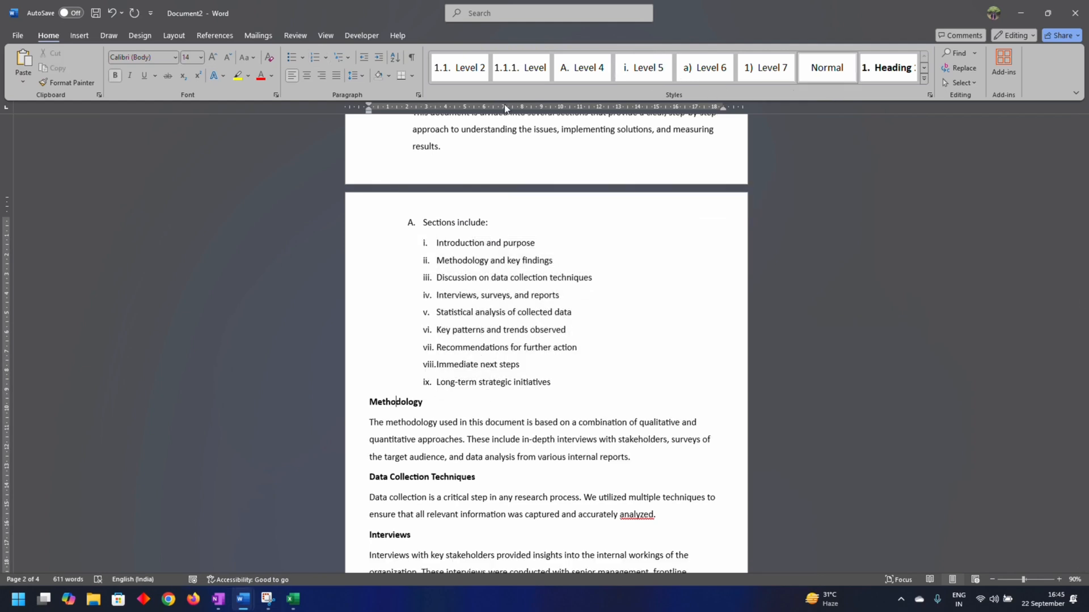
scroll(446, 281, up, 2)
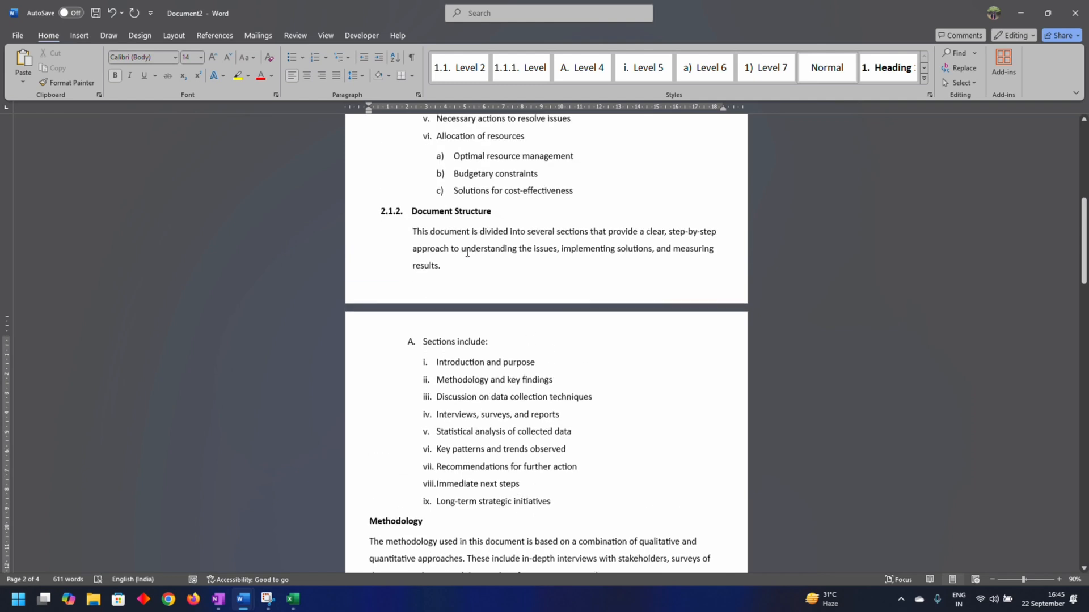
click(459, 67)
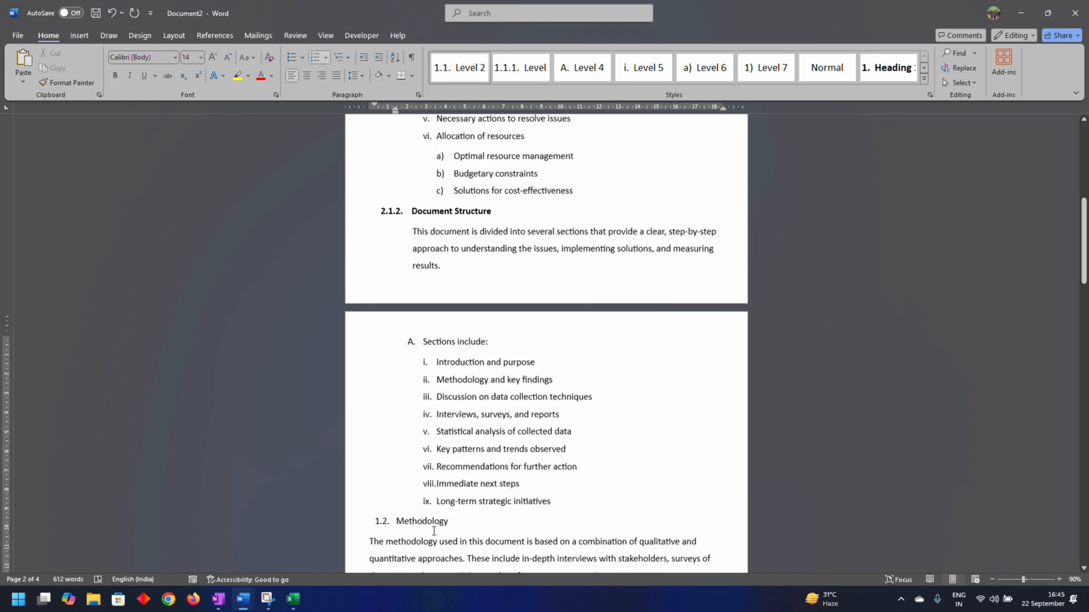
scroll(433, 531, down, 2)
click(469, 422)
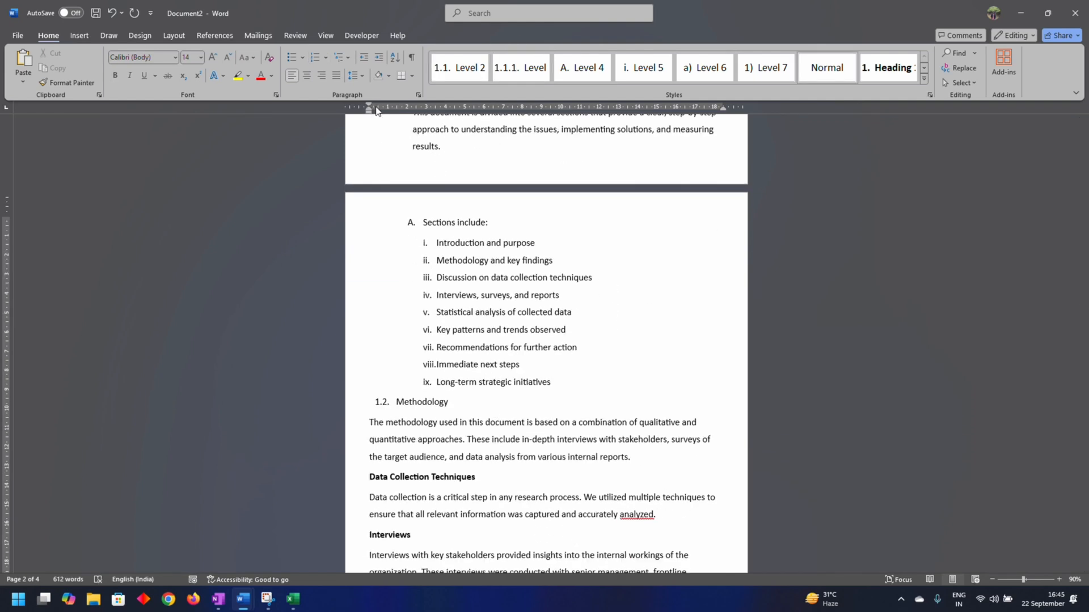
drag(377, 111, 397, 112)
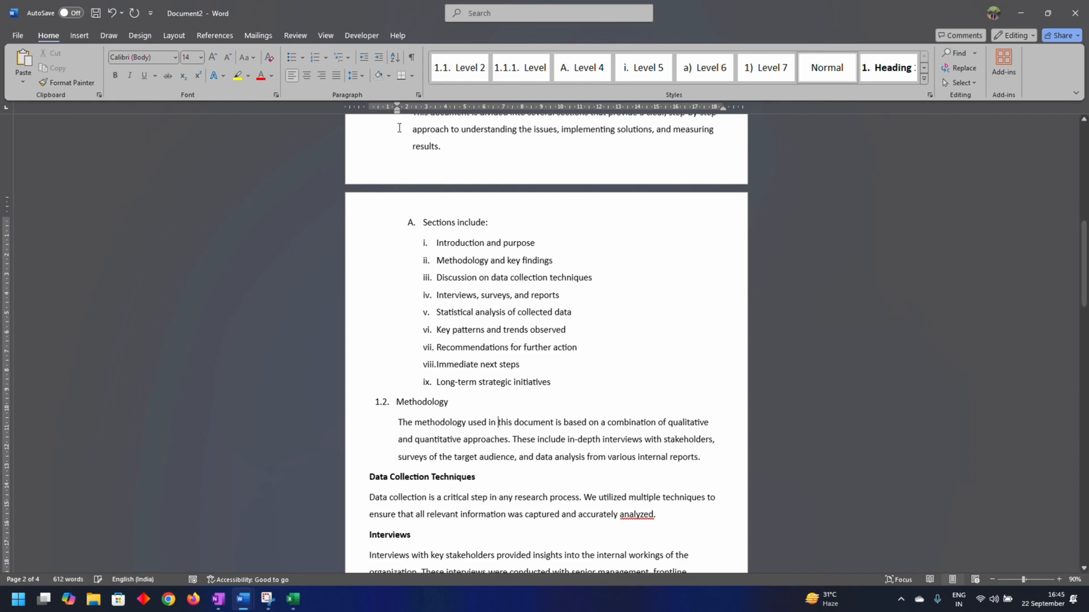
Reapply the i.–ix. numbering to the section items and return to the Methodology heading
scroll(386, 406, up, 6)
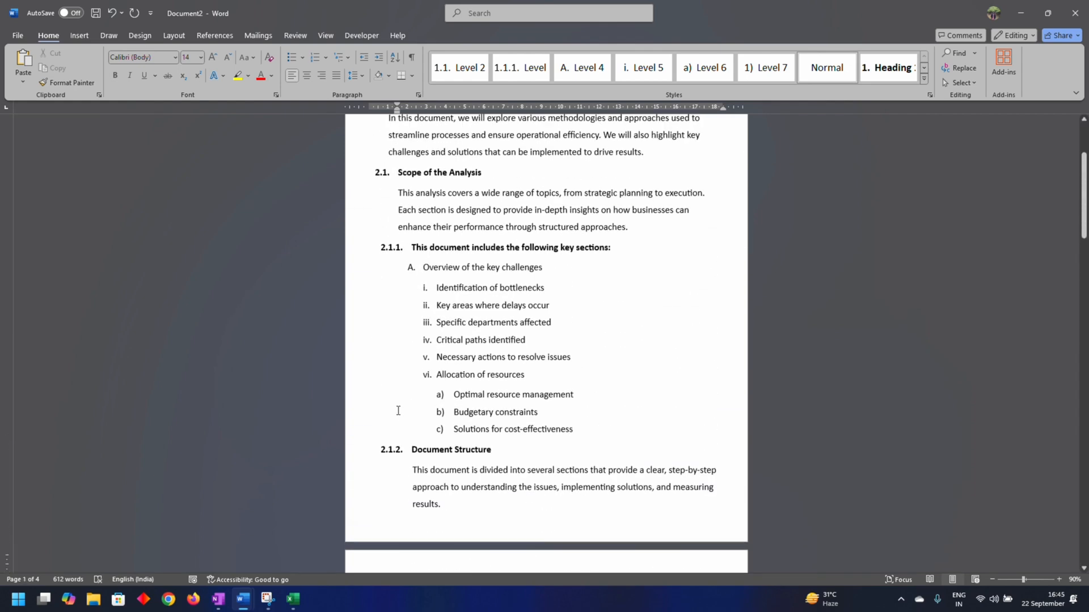
scroll(391, 411, down, 5)
scroll(402, 426, down, 3)
right_click(387, 309)
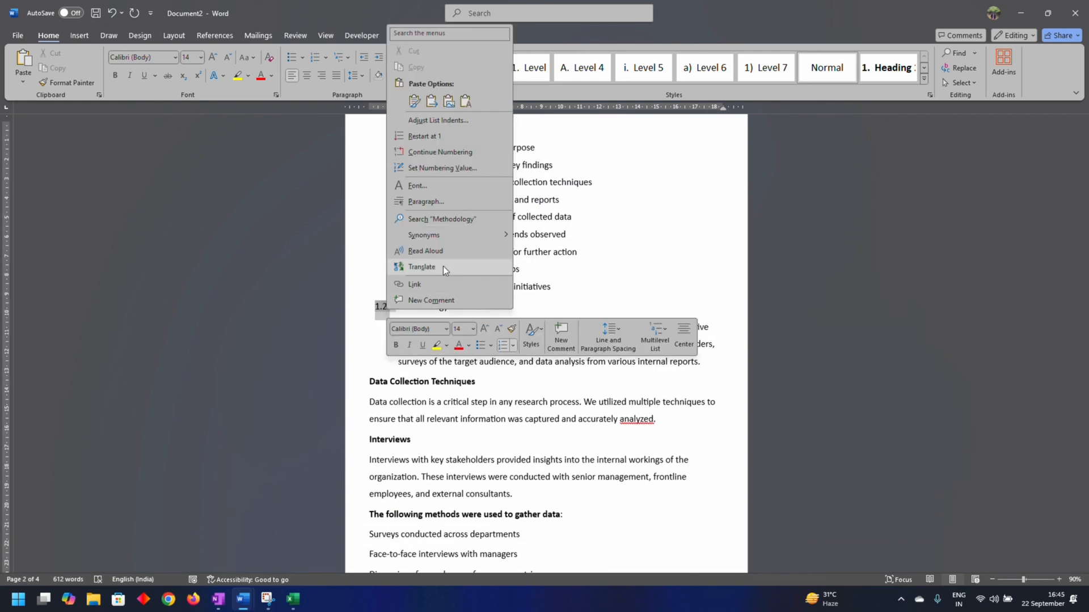
click(425, 311)
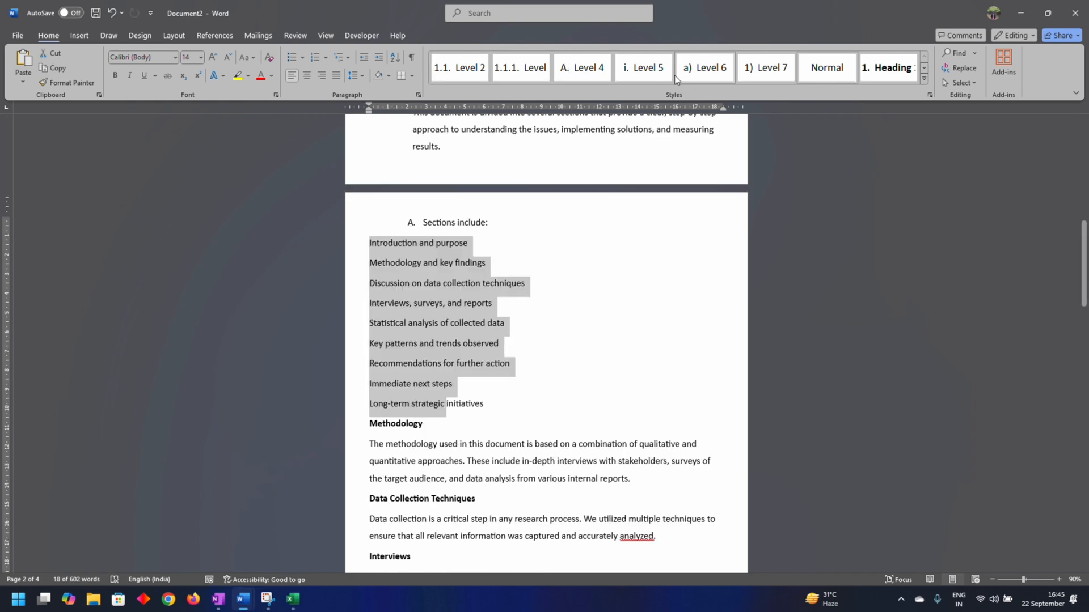
click(653, 62)
click(478, 377)
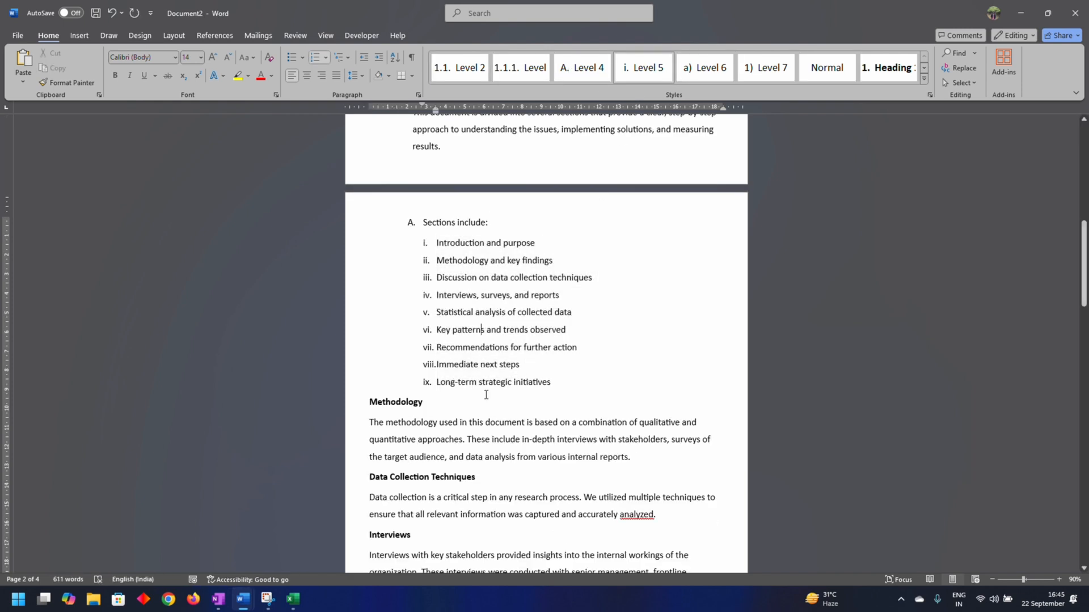
click(400, 408)
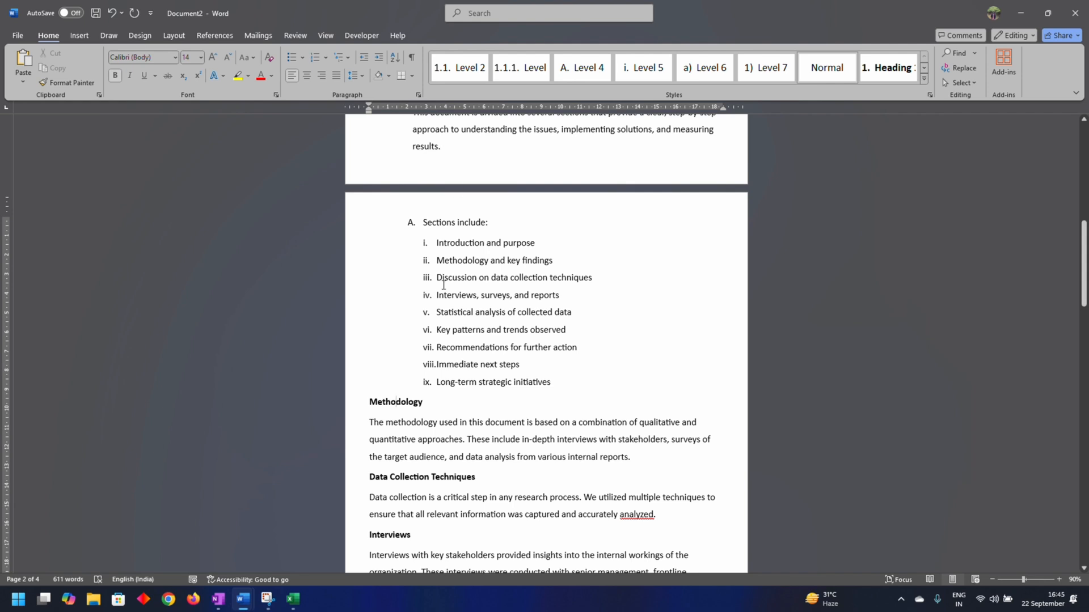
scroll(444, 285, up, 3)
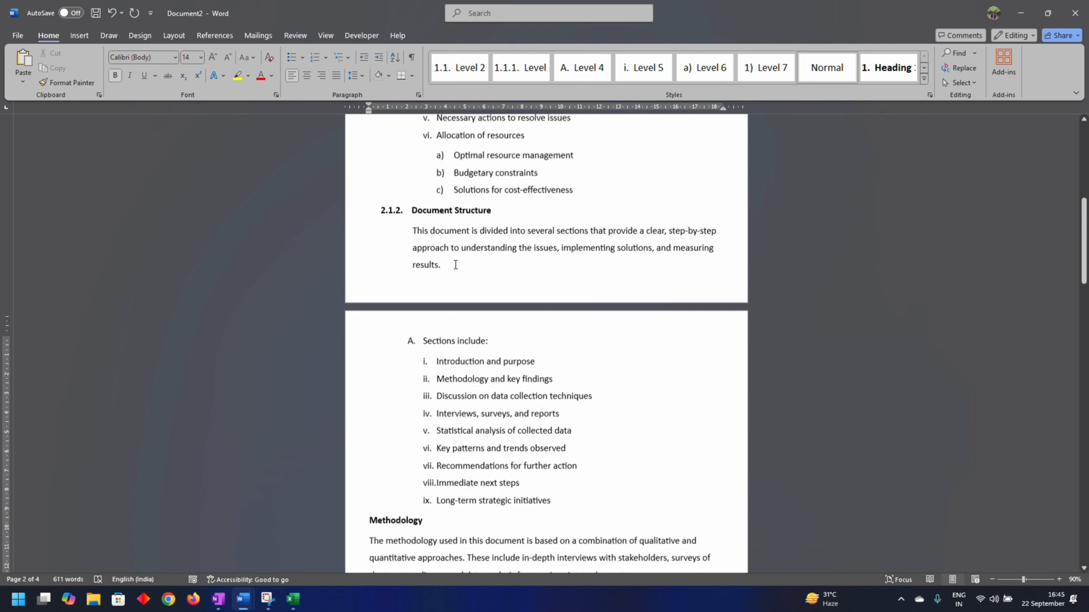
Indent the methodology paragraph and restyle Methodology as Heading 2, numbered 2.2
click(461, 68)
scroll(433, 527, down, 3)
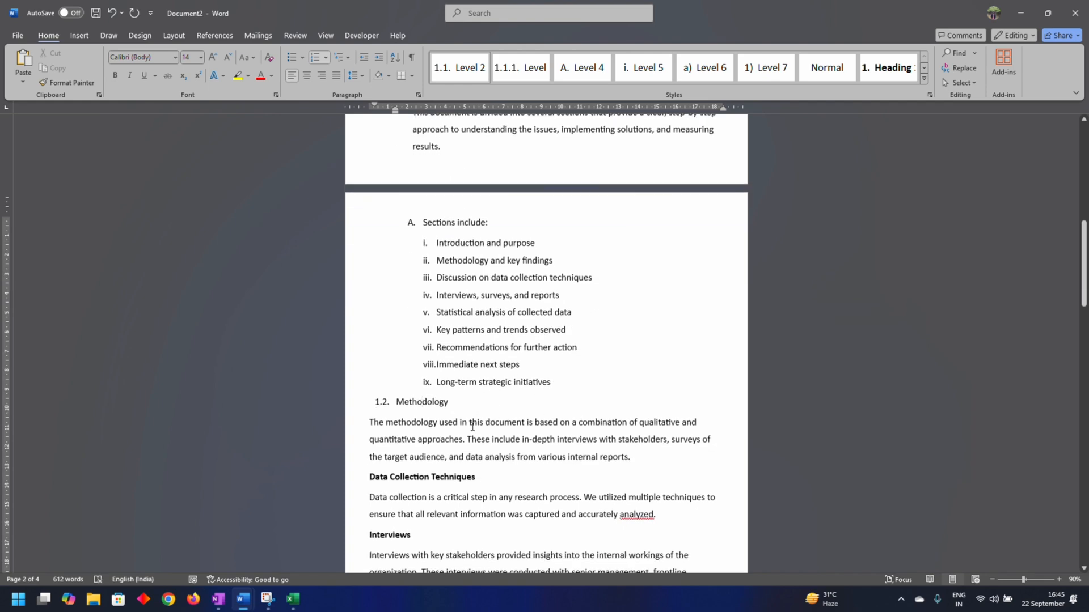
click(469, 423)
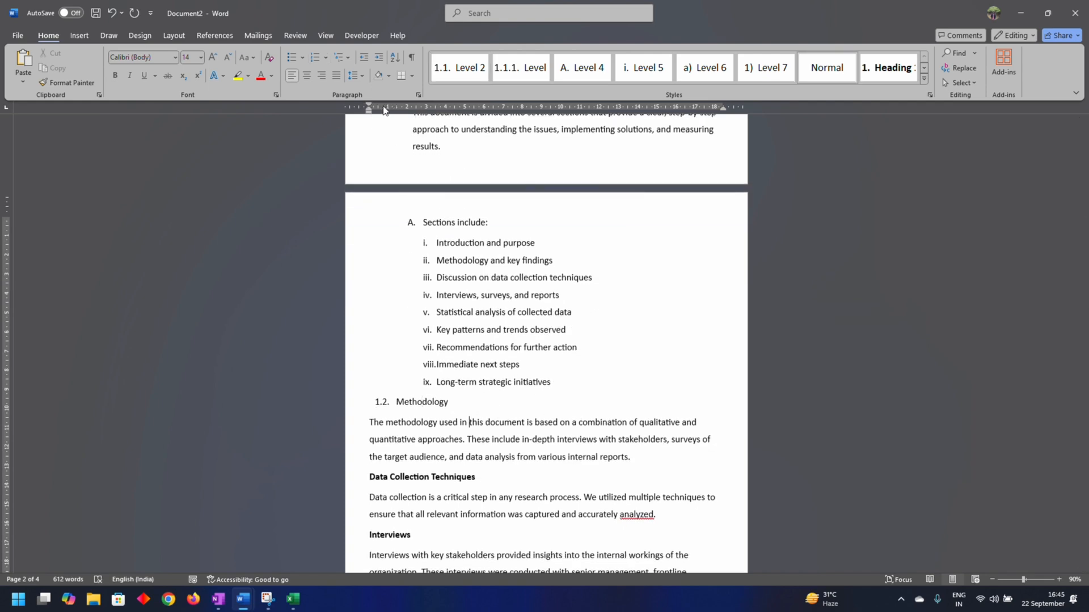
drag(369, 114, 400, 111)
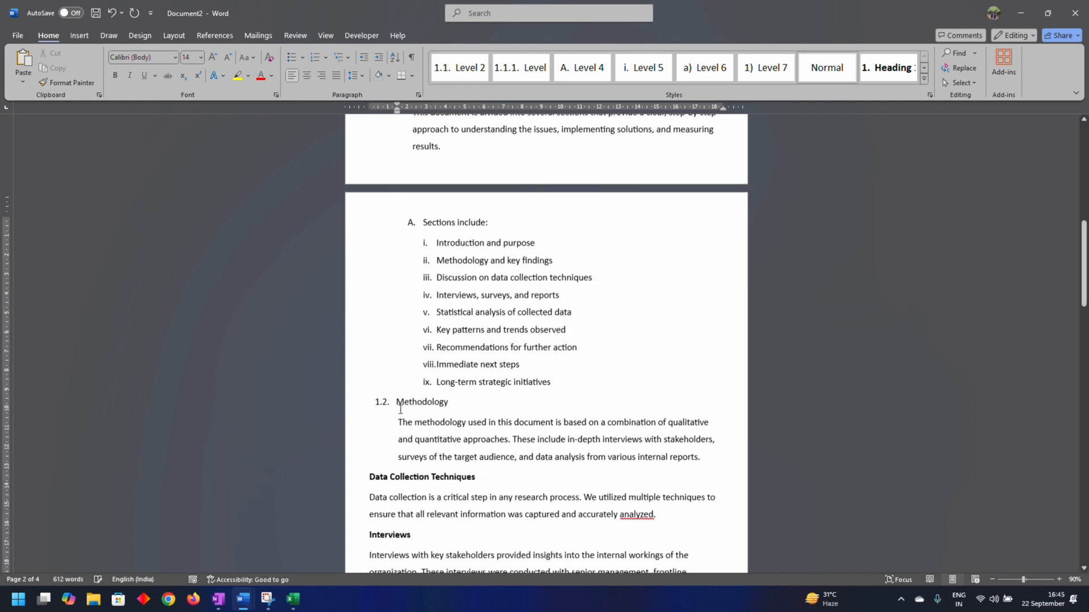
scroll(398, 410, up, 9)
scroll(400, 420, down, 12)
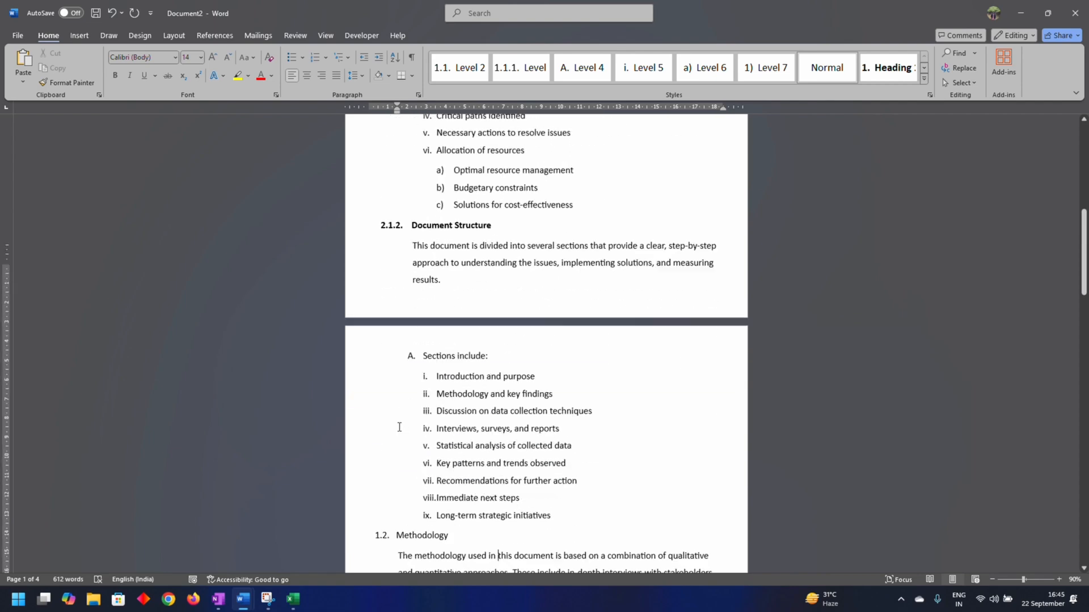
right_click(386, 309)
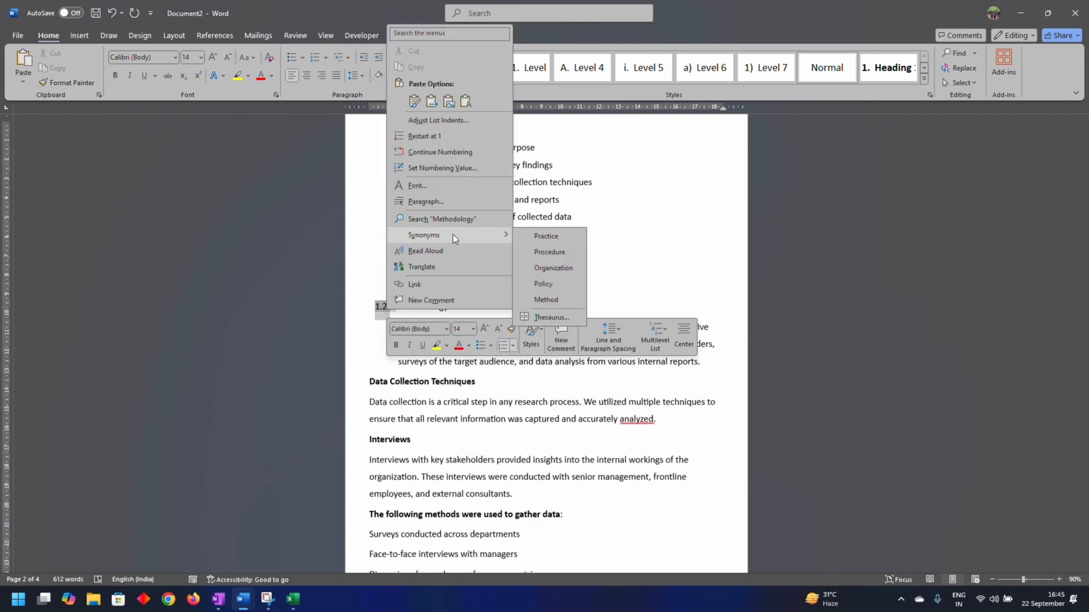
key(Escape)
click(425, 311)
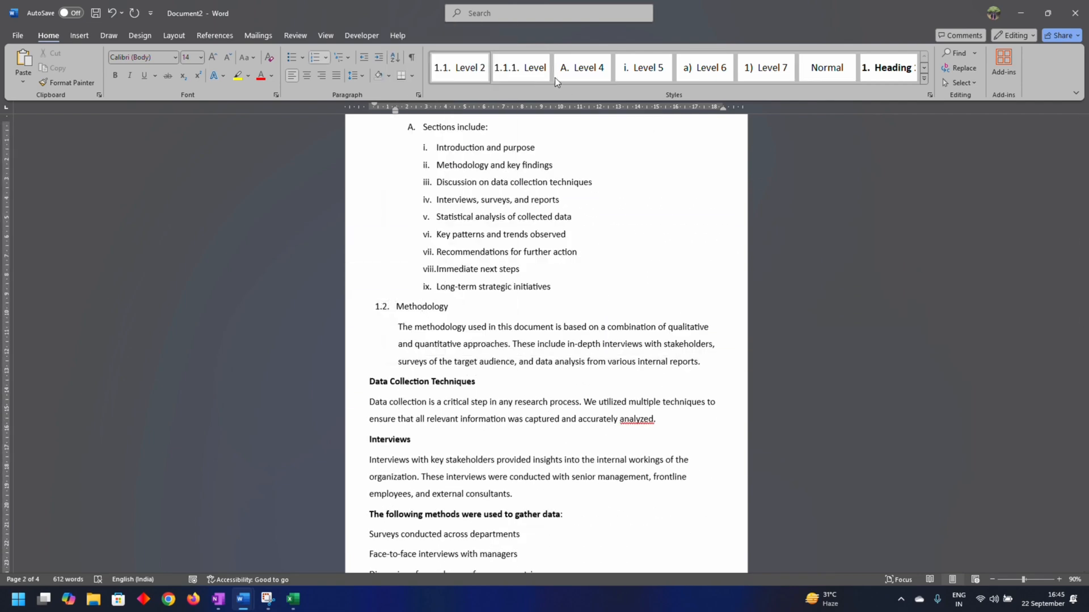
click(924, 69)
click(462, 69)
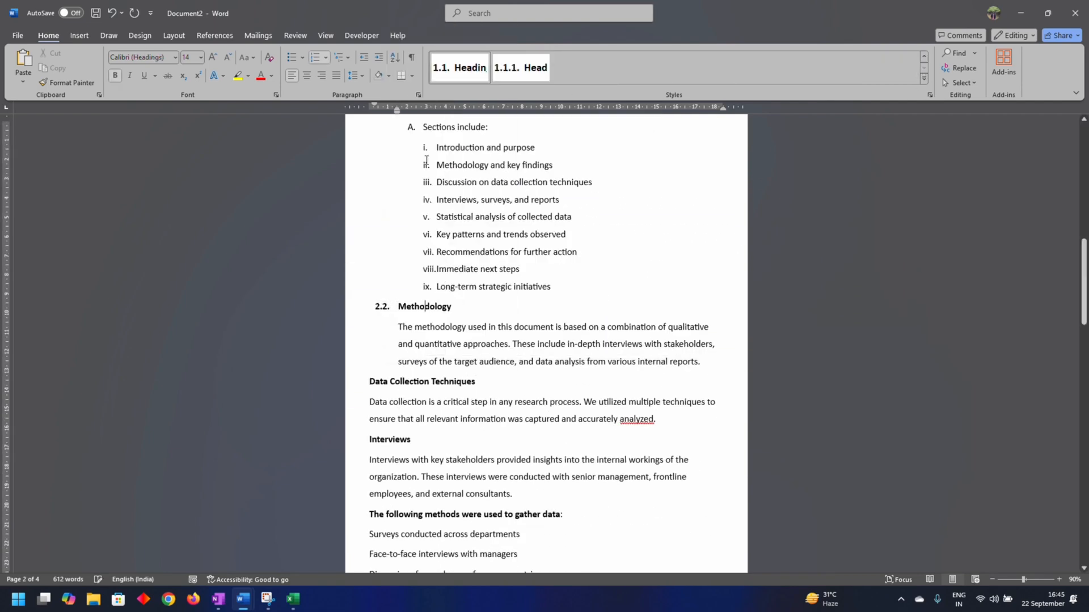
Give Data Collection Techniques bold 1.1.1 Level numbering and indent its paragraph
click(410, 384)
click(536, 70)
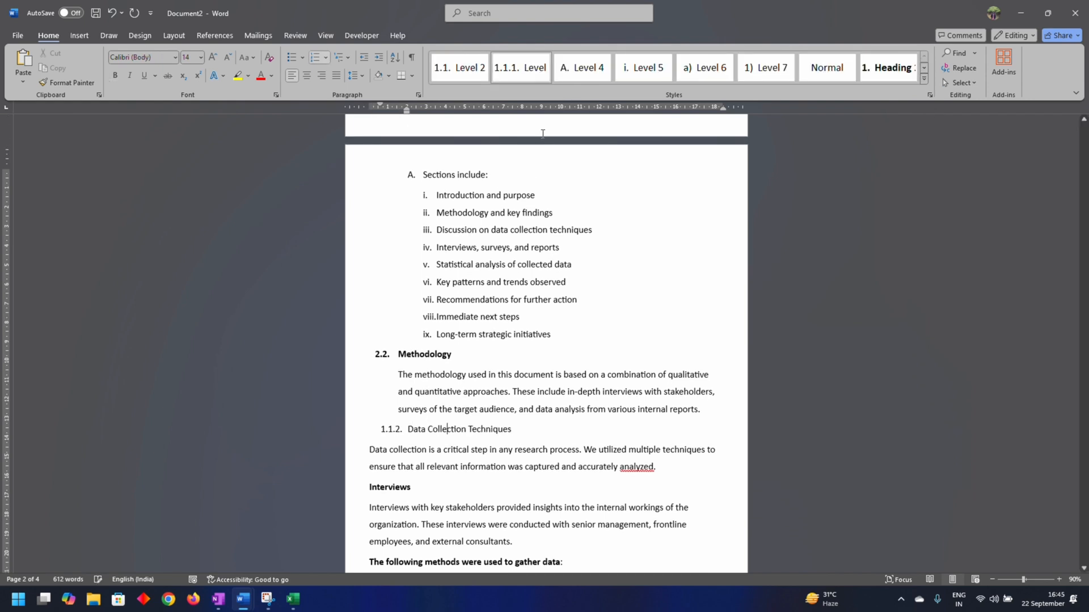
drag(426, 433, 532, 440)
key(ctrl+b)
scroll(450, 449, down, 2)
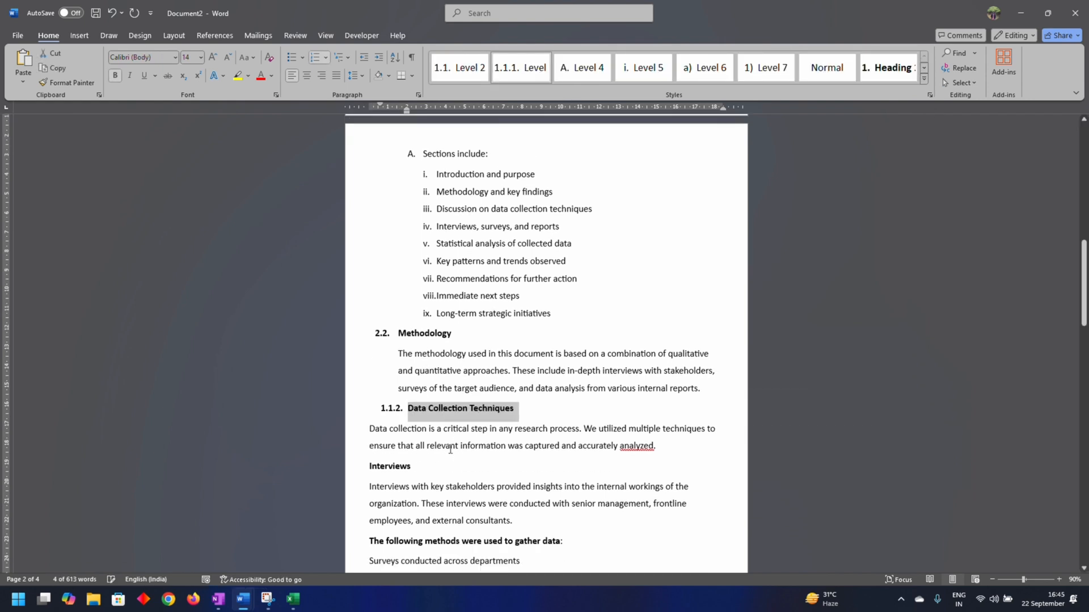
click(424, 350)
drag(369, 111, 411, 117)
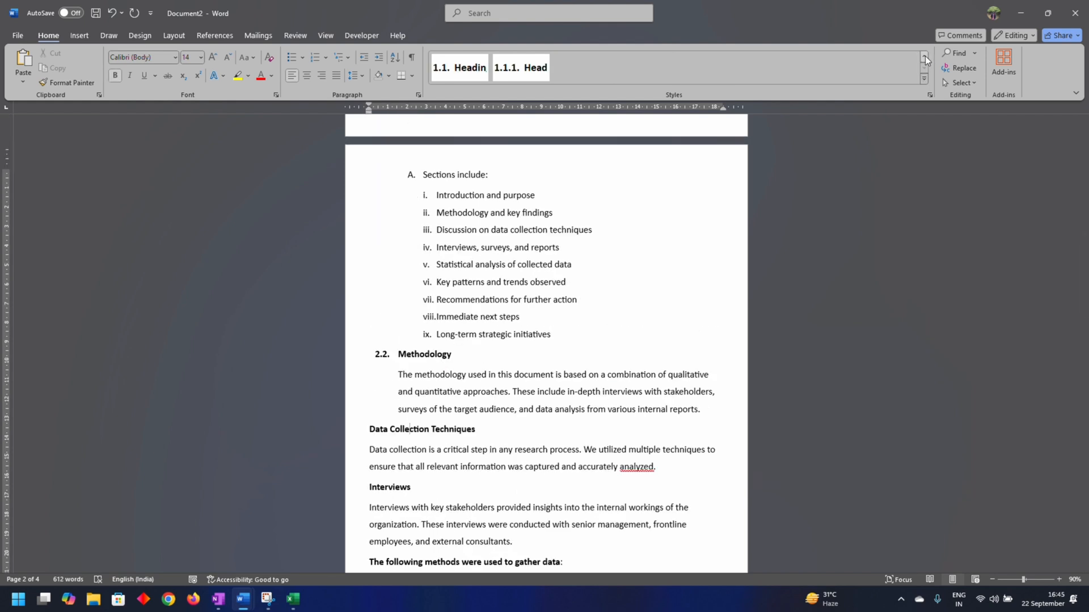
Reapply the bold 1.1.1 Level style to Data Collection Techniques and re-indent its paragraph
click(924, 57)
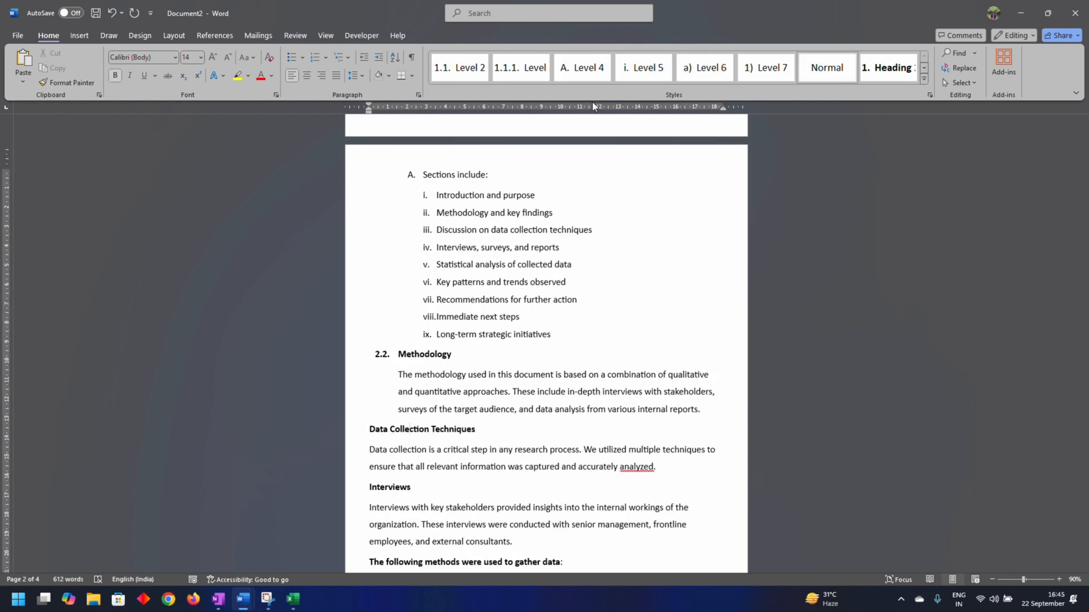
click(539, 73)
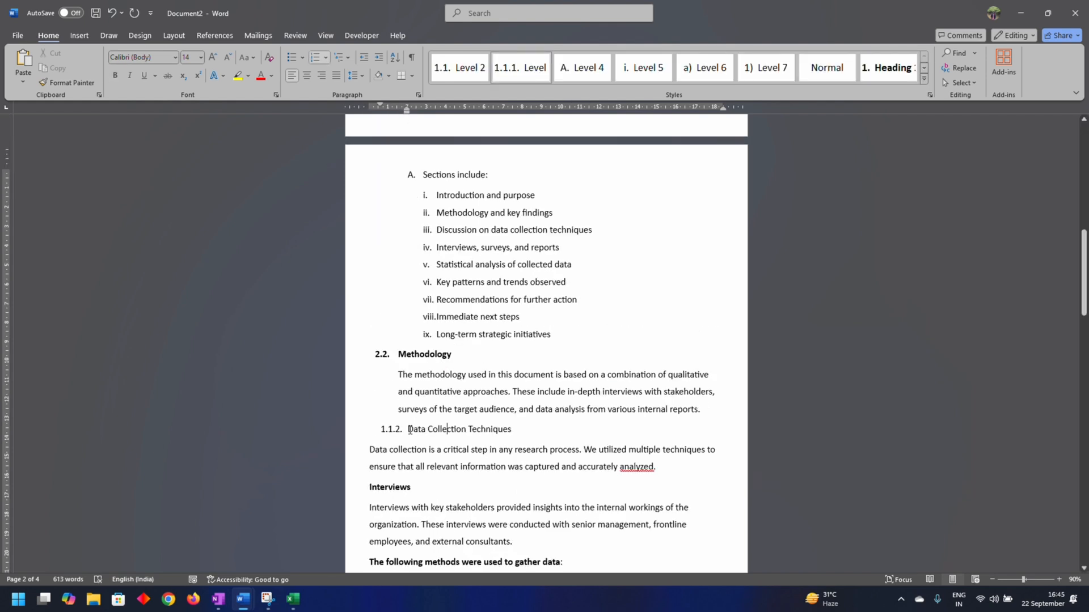
drag(409, 429, 517, 432)
key(ctrl+b)
scroll(441, 420, down, 3)
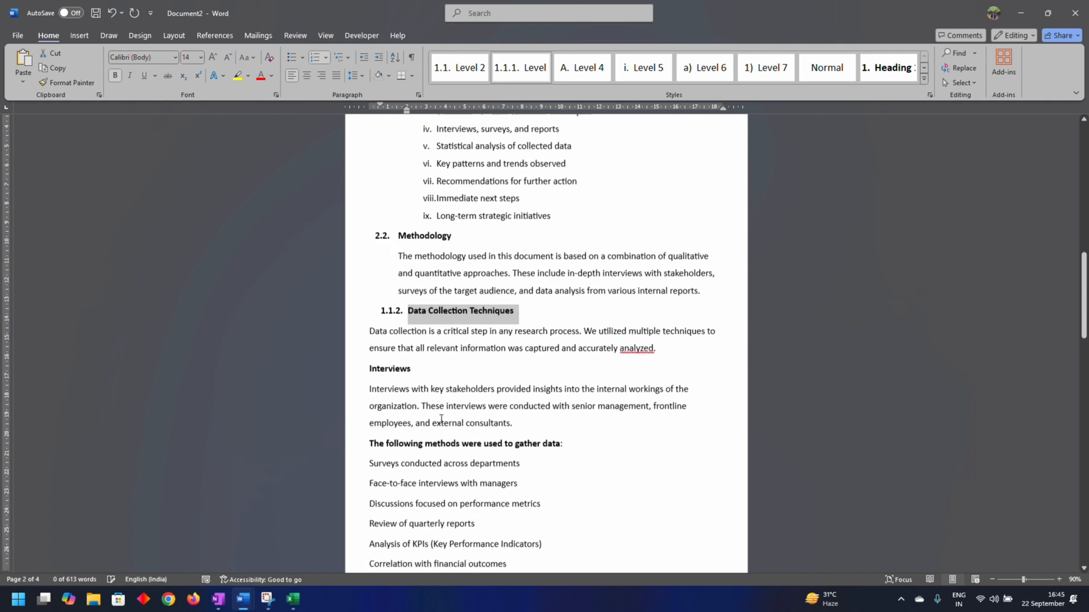
click(424, 347)
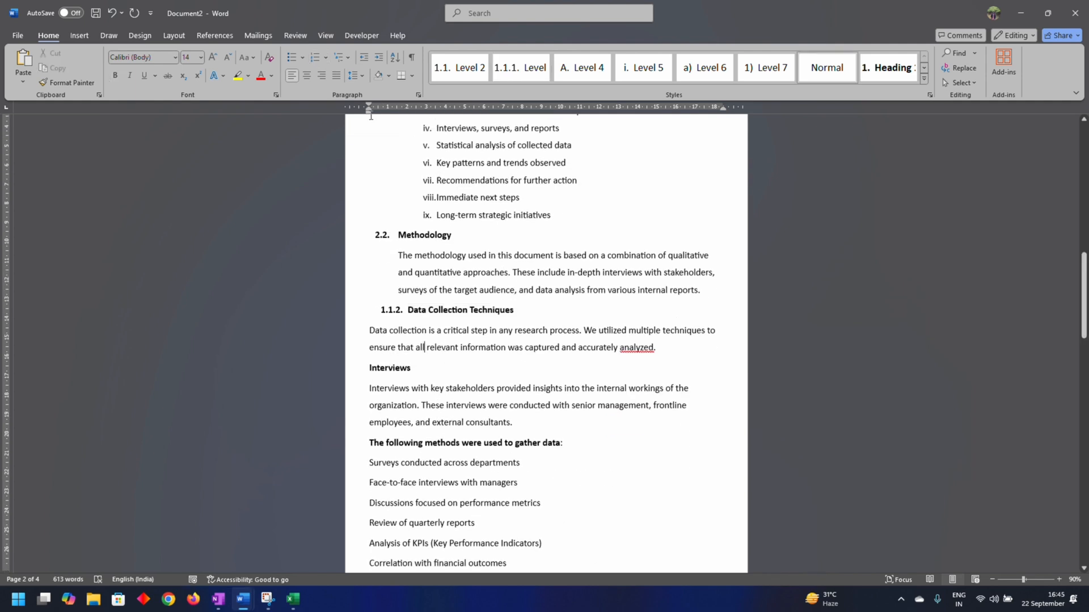
drag(369, 111, 411, 117)
Set Data Collection Techniques to continue from the previous list, renumbering it 2.2.1
right_click(390, 309)
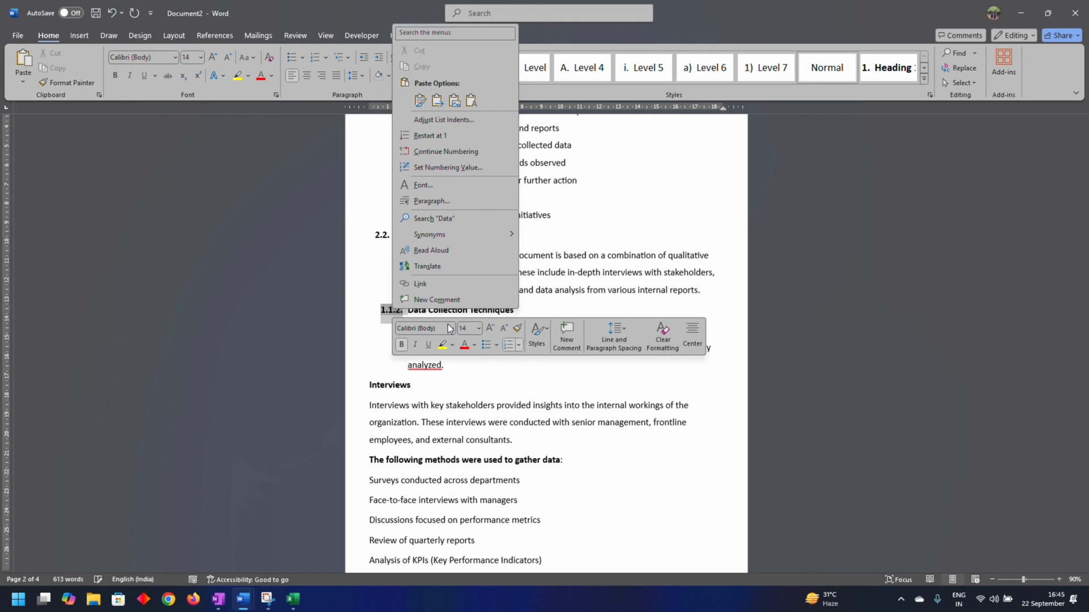
click(462, 168)
click(514, 265)
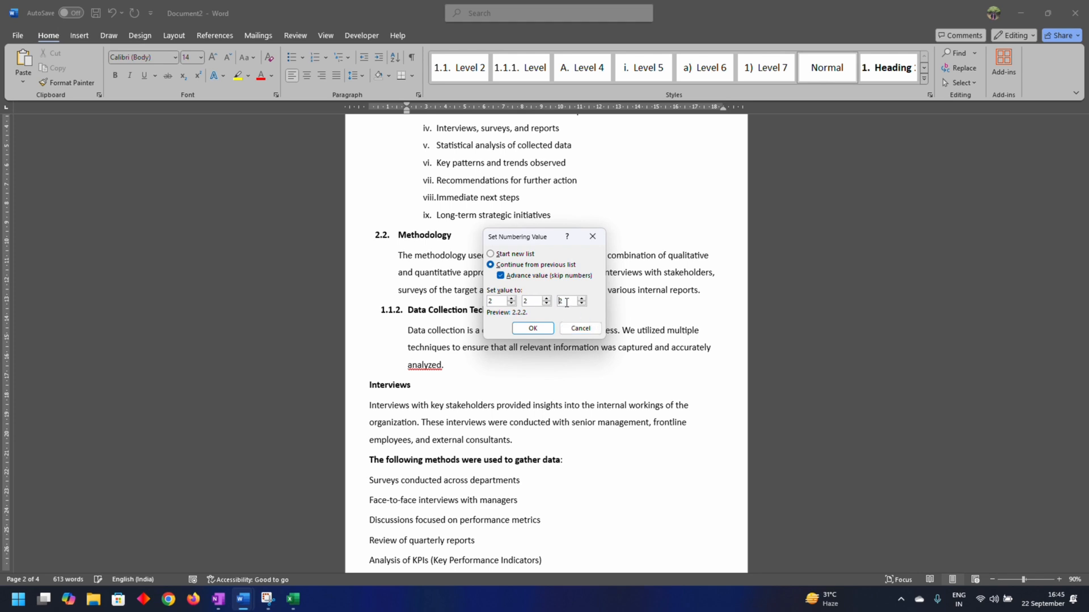
click(535, 332)
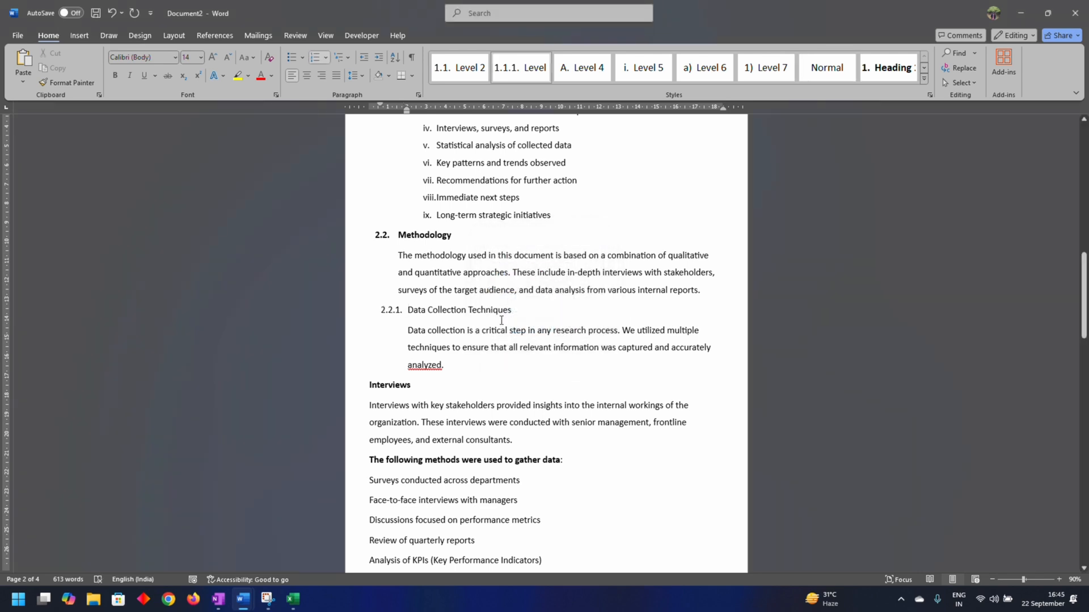
Bold the Data Collection Techniques heading and make Interviews heading 2.3 with an indented paragraph
triple_click(517, 313)
key(ctrl+b)
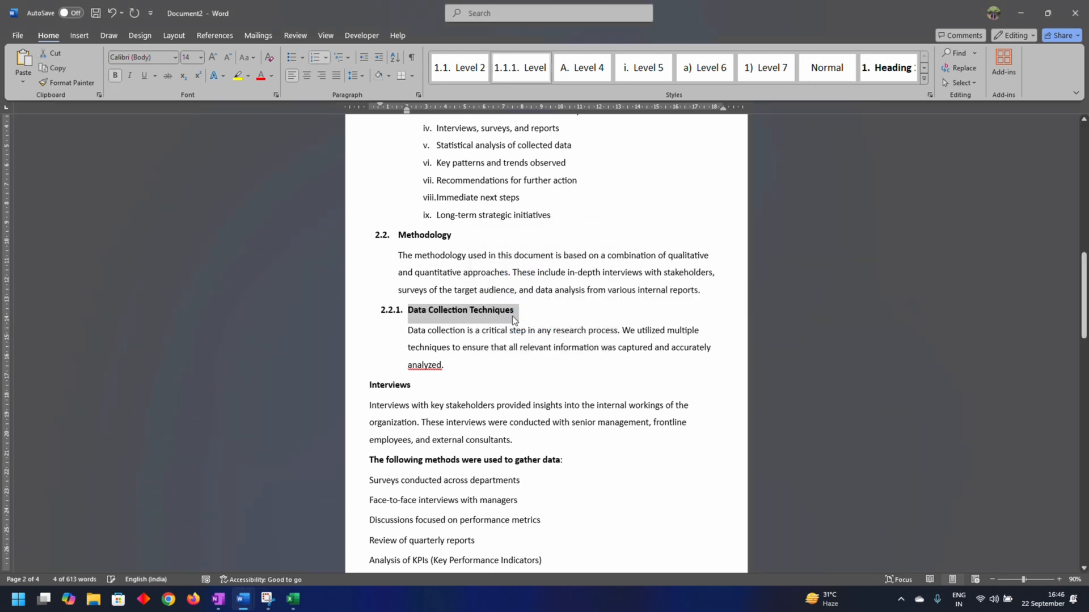
scroll(503, 325, down, 2)
click(380, 290)
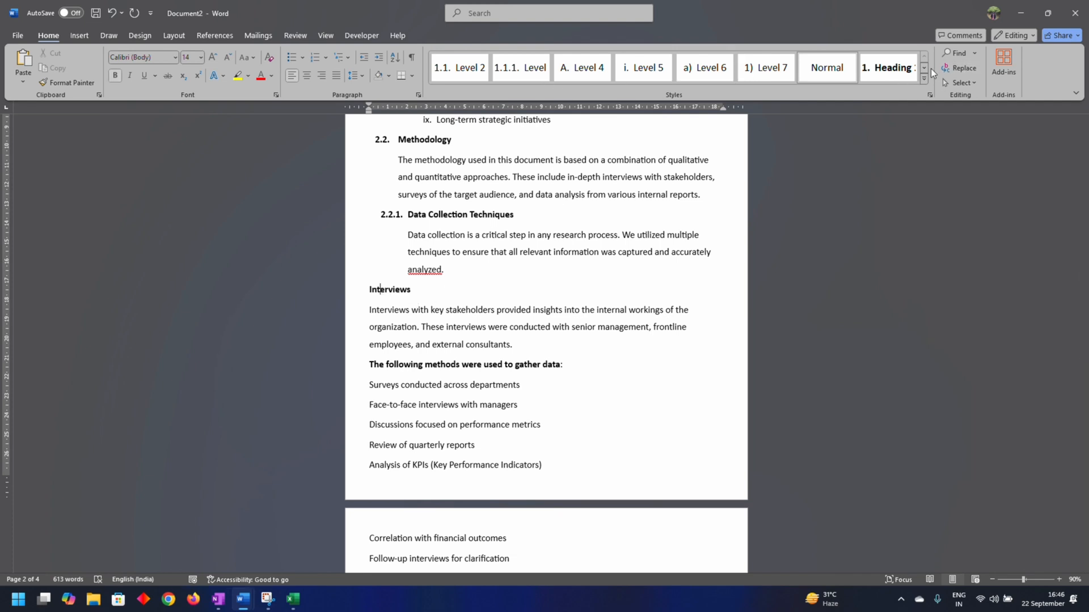
click(924, 68)
click(459, 68)
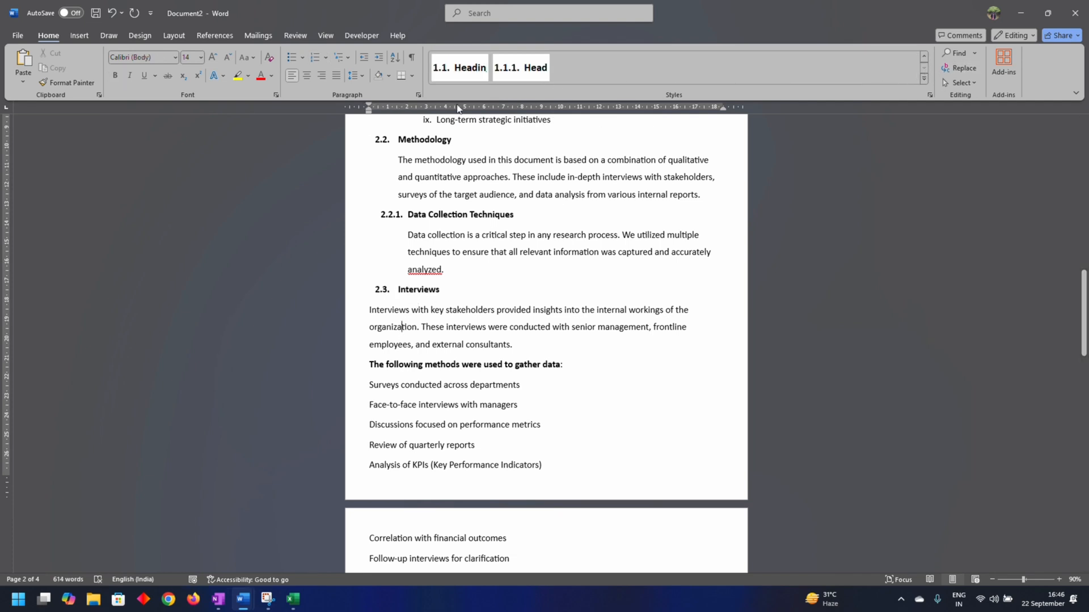
drag(371, 112, 397, 112)
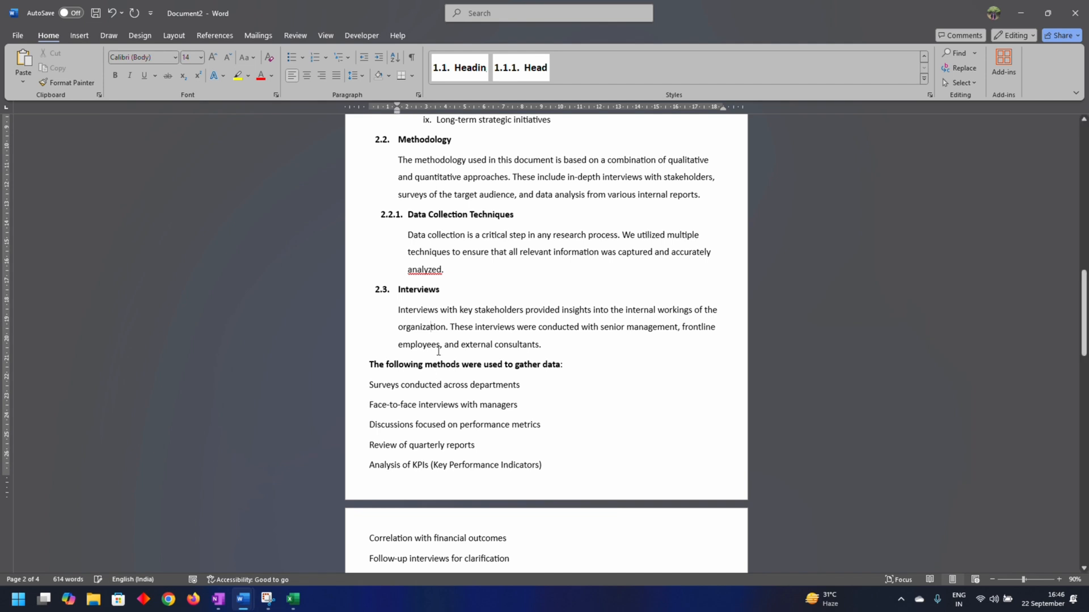
Format Painter the subheading style onto the methods line, numbering it 2.2.2
scroll(439, 351, down, 2)
click(445, 170)
click(67, 83)
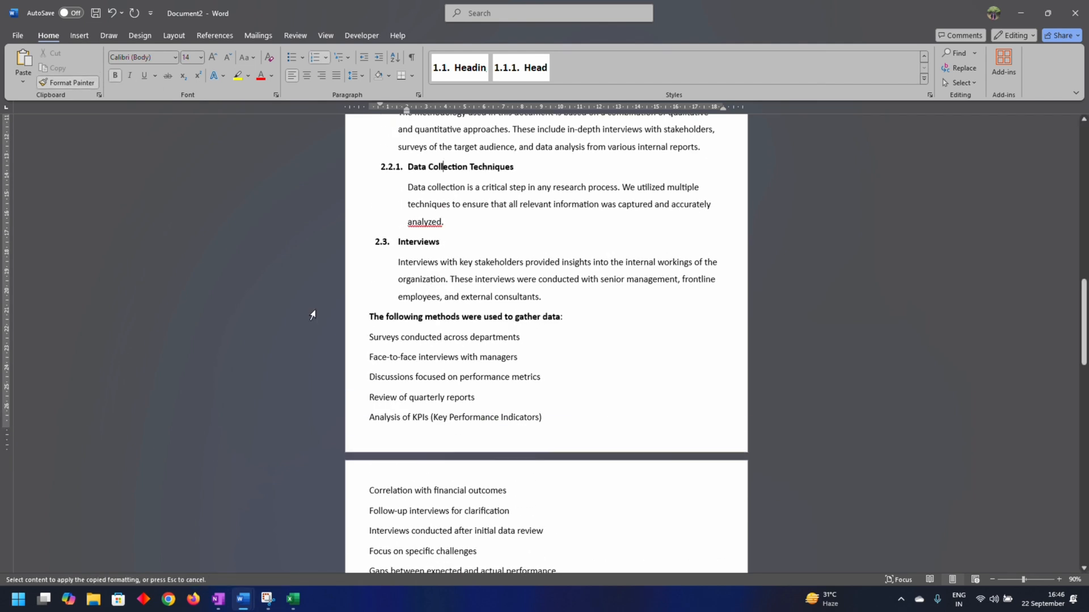
click(409, 316)
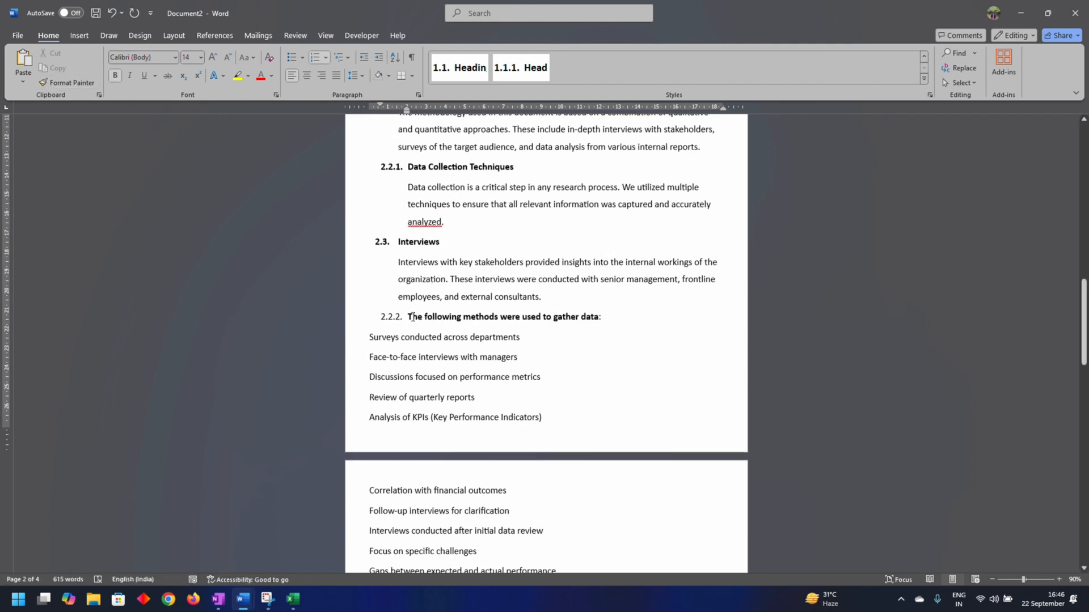
Renumber the methods line 2.3.1 by continuing the previous list with advanced value, and bold it
right_click(412, 317)
click(440, 173)
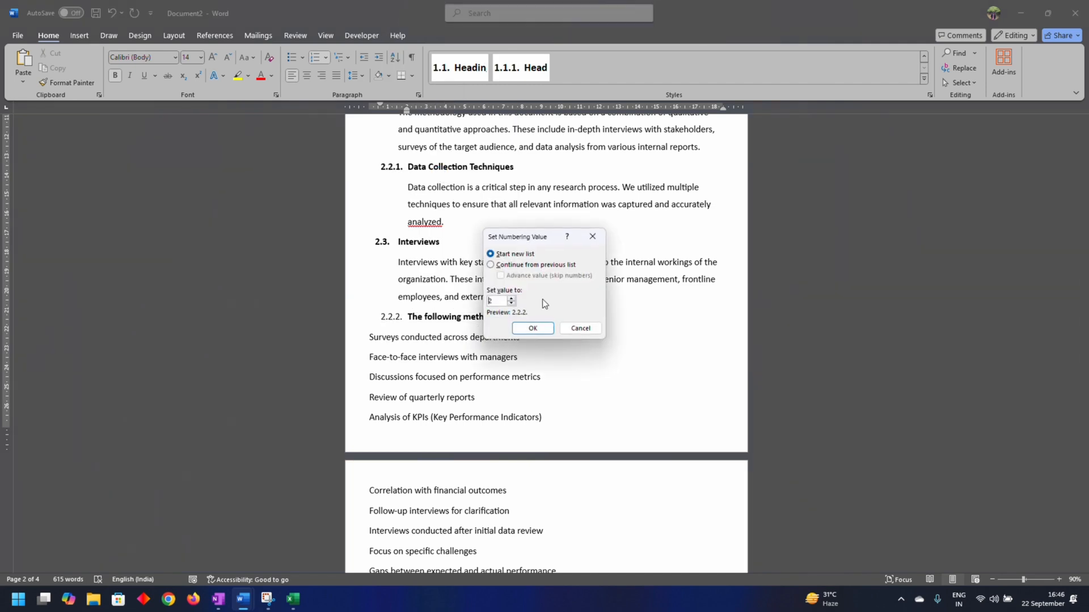
click(513, 265)
click(506, 276)
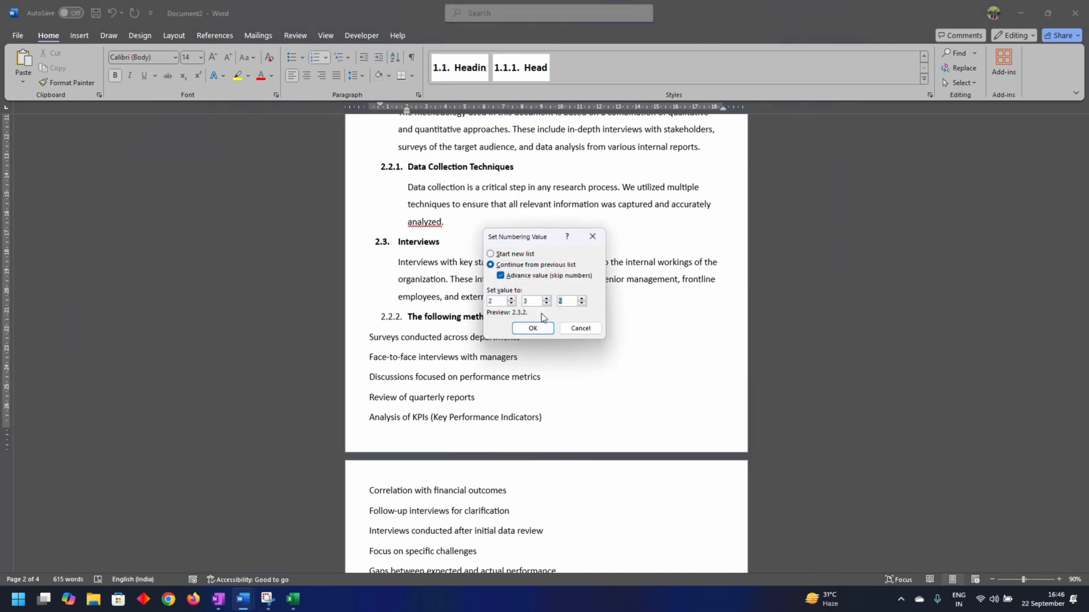
click(533, 328)
triple_click(600, 317)
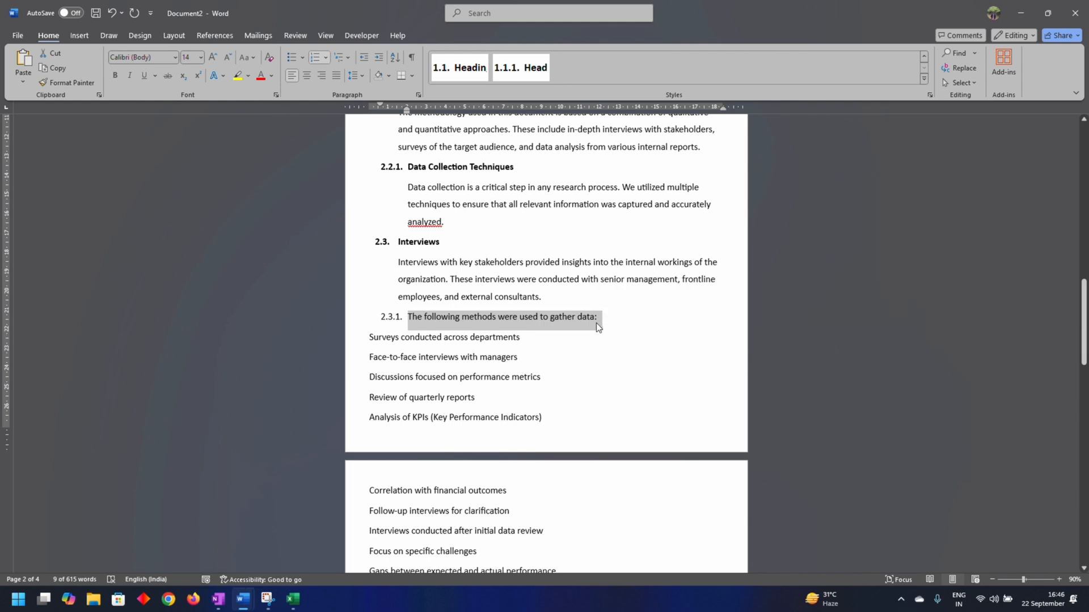
key(ctrl+b)
Turn the five method lines into an A–E list and Correlation through Gaps into an a)–e) list
drag(401, 336, 500, 419)
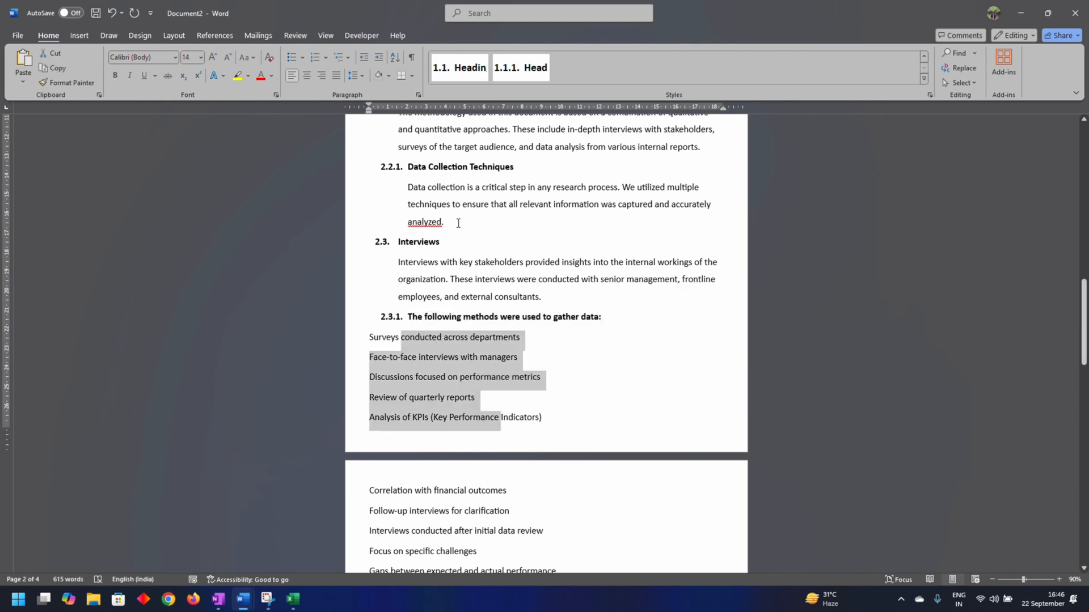
click(582, 67)
scroll(492, 343, down, 3)
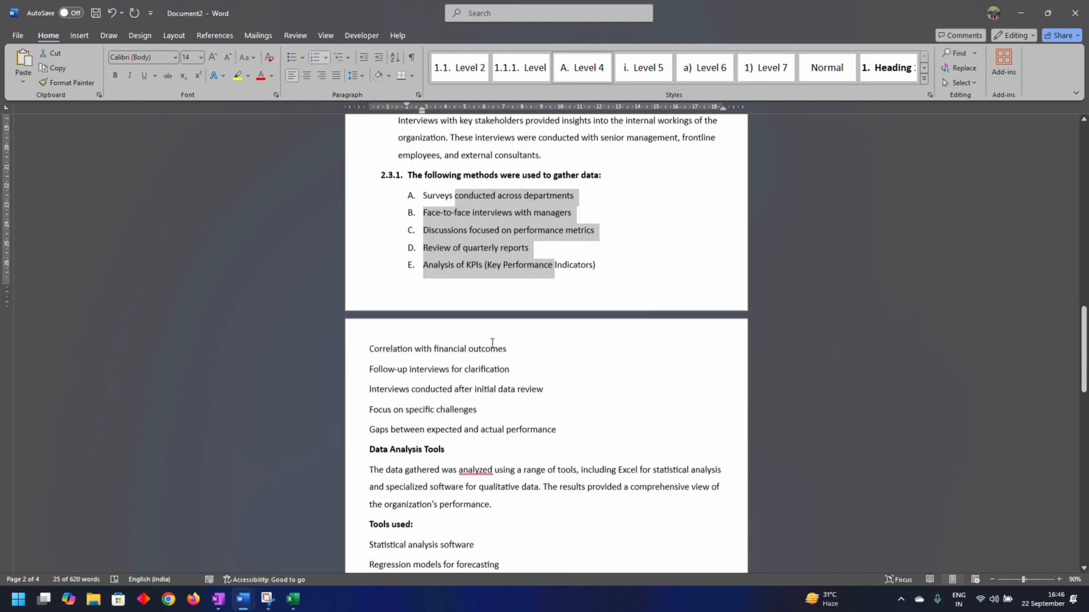
drag(452, 349, 530, 430)
click(705, 68)
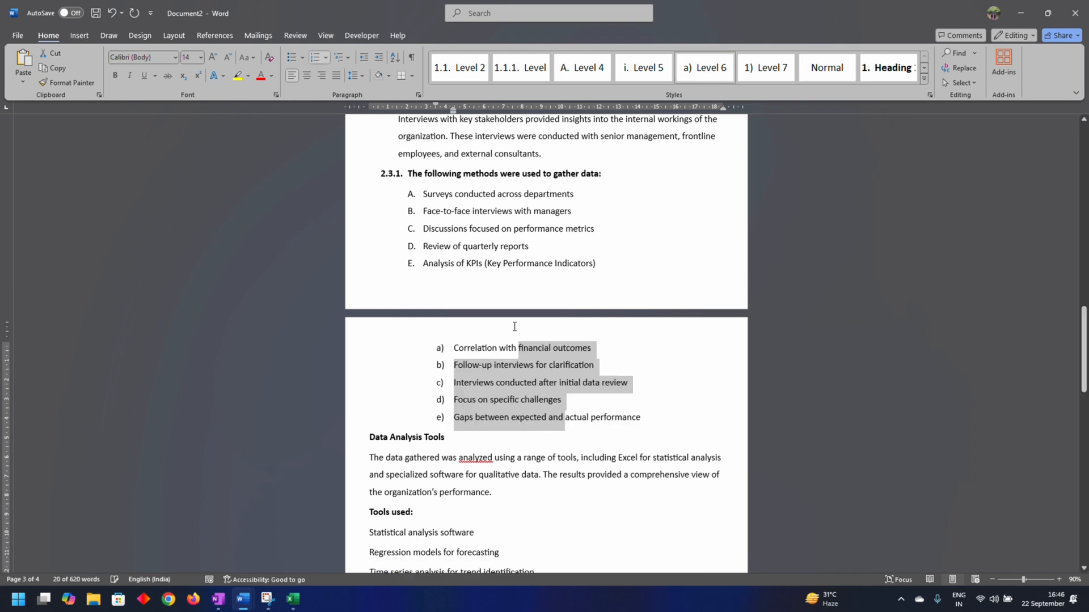
Demote the follow-up items into a 1)–4) sub-list under Correlation
drag(453, 365, 509, 424)
key(Tab)
click(787, 76)
scroll(567, 218, down, 2)
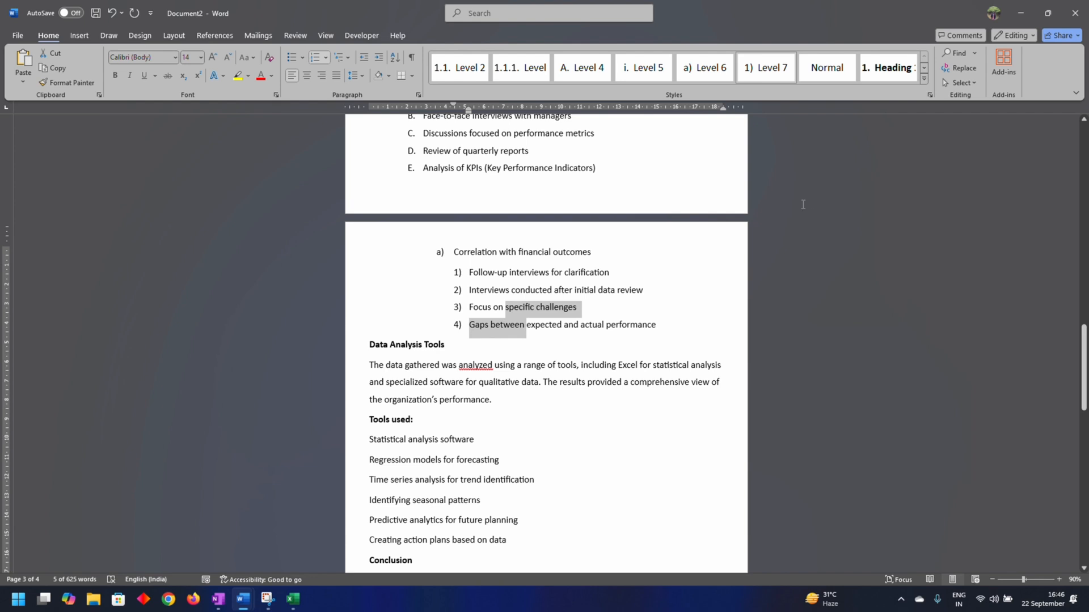
click(458, 325)
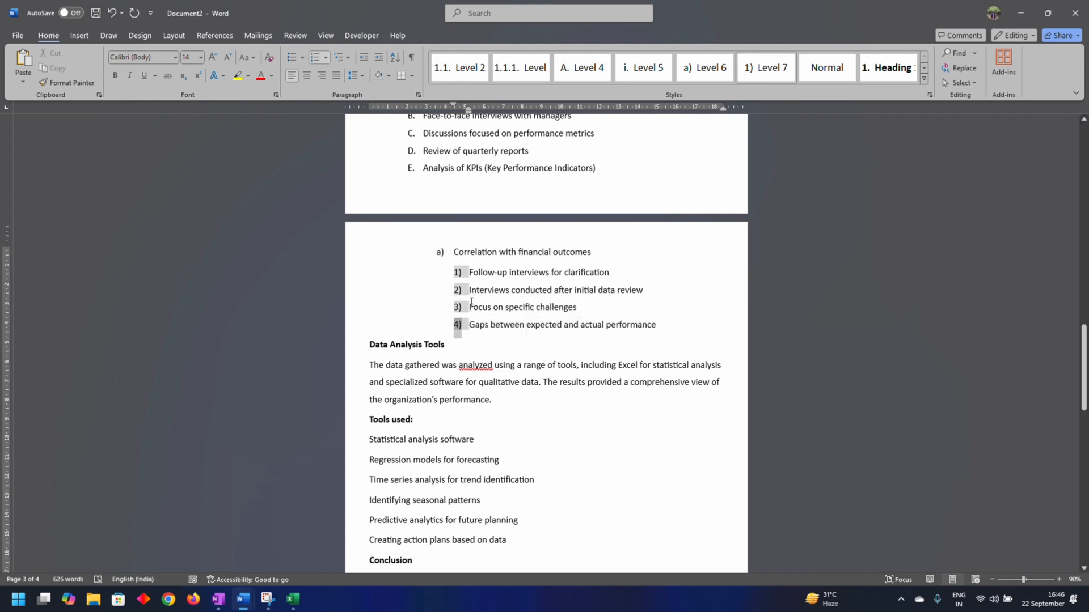
Make Discussions through Analysis the Level 5 sub-items i.–iii. under B
scroll(493, 374, up, 2)
drag(468, 264, 423, 228)
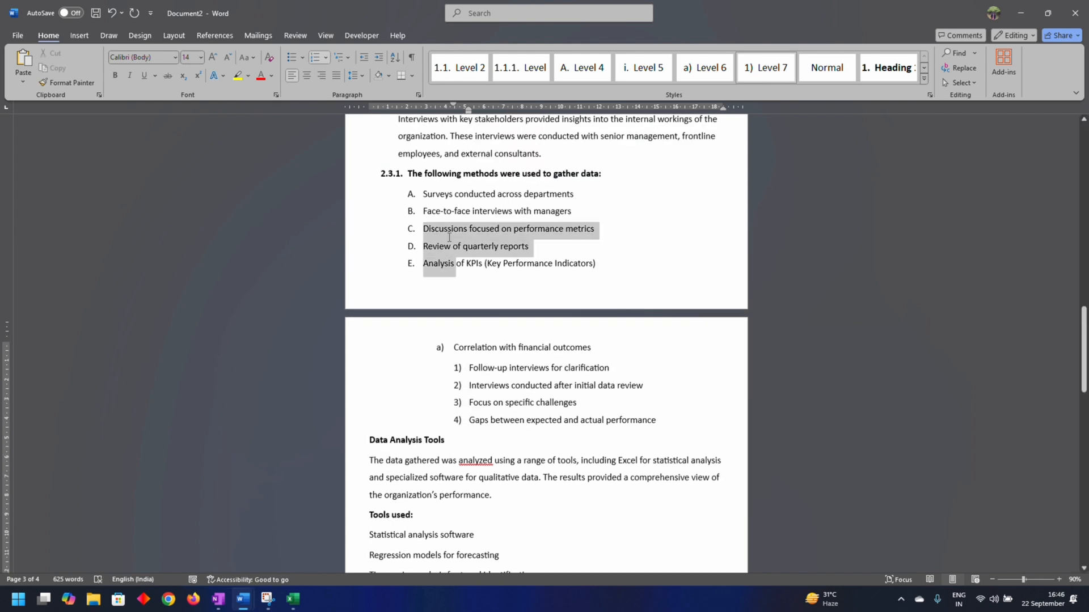
click(643, 68)
click(509, 280)
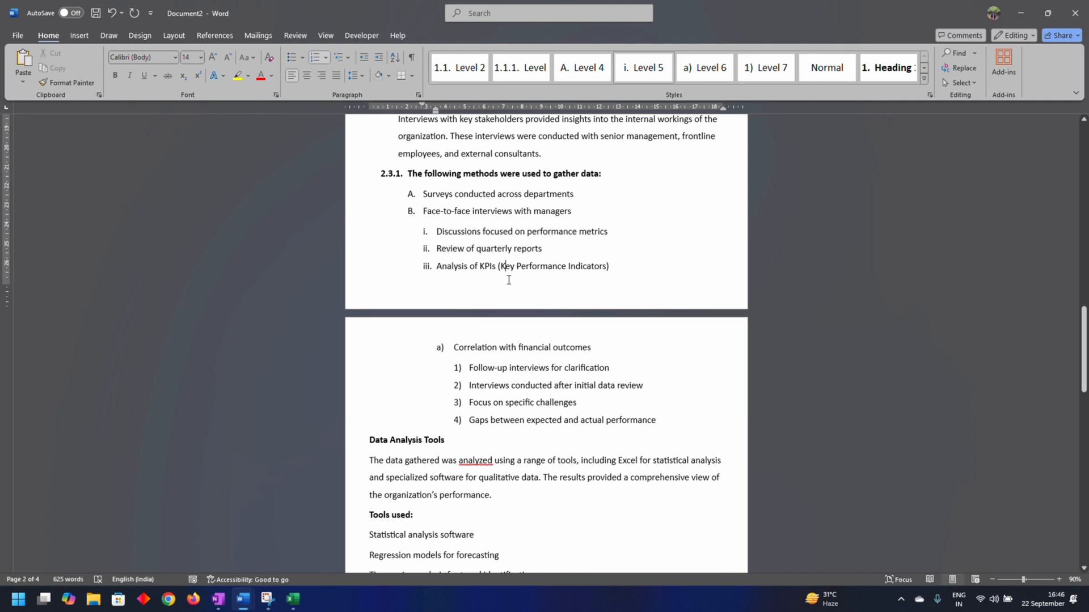
scroll(503, 278, down, 3)
click(391, 296)
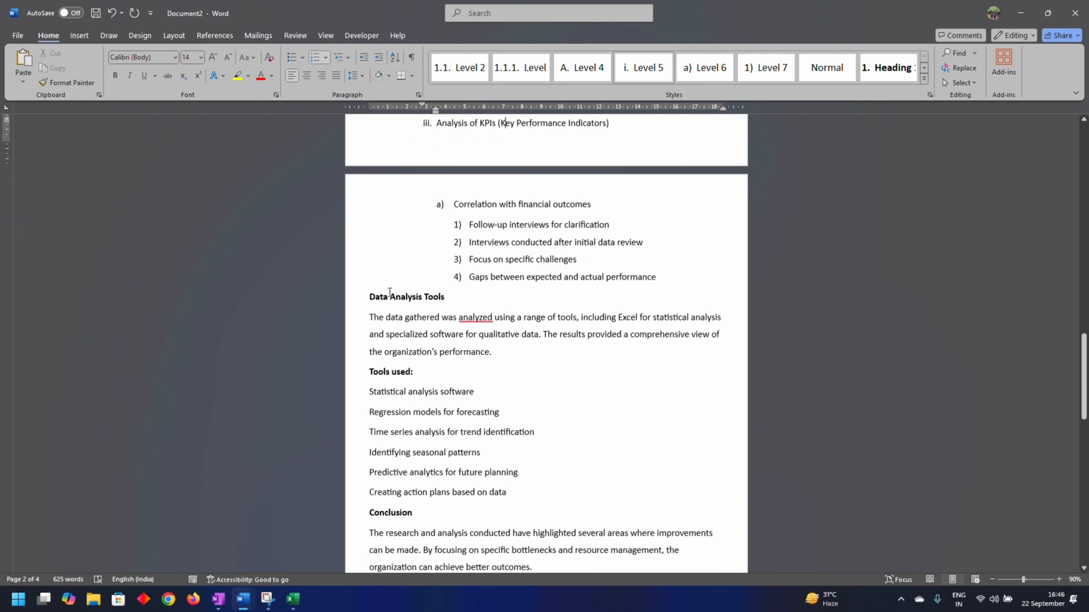
Make Data Analysis Tools numbered heading 2.4 and indent its paragraph
click(924, 68)
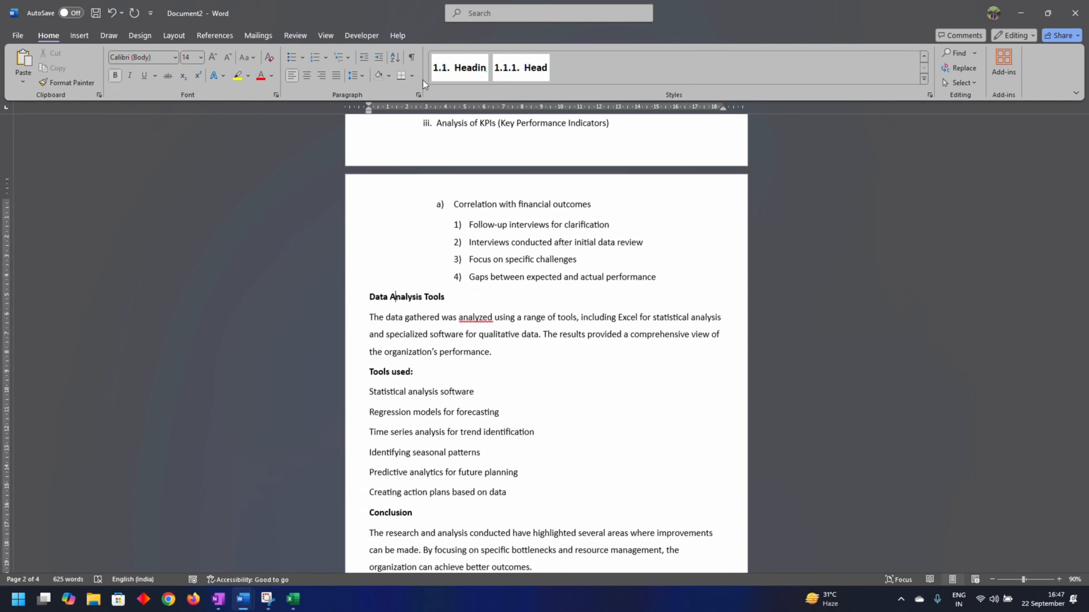
click(477, 68)
key(Down)
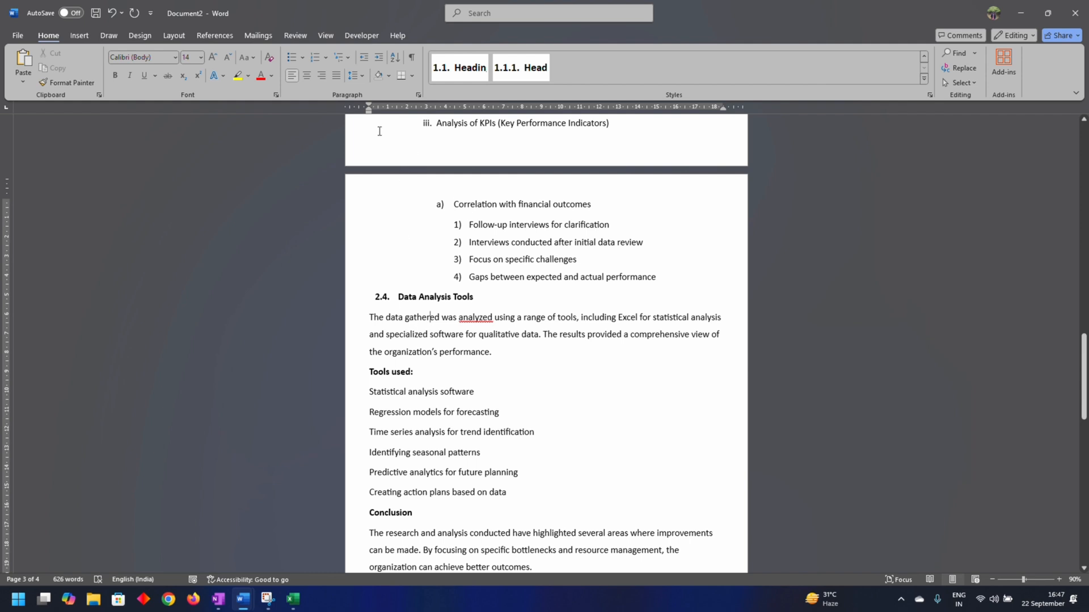
drag(368, 111, 402, 112)
scroll(339, 300, down, 3)
Make Tools used heading 2.4.1 and turn the tools beneath it into a lettered Level 4 list
click(387, 228)
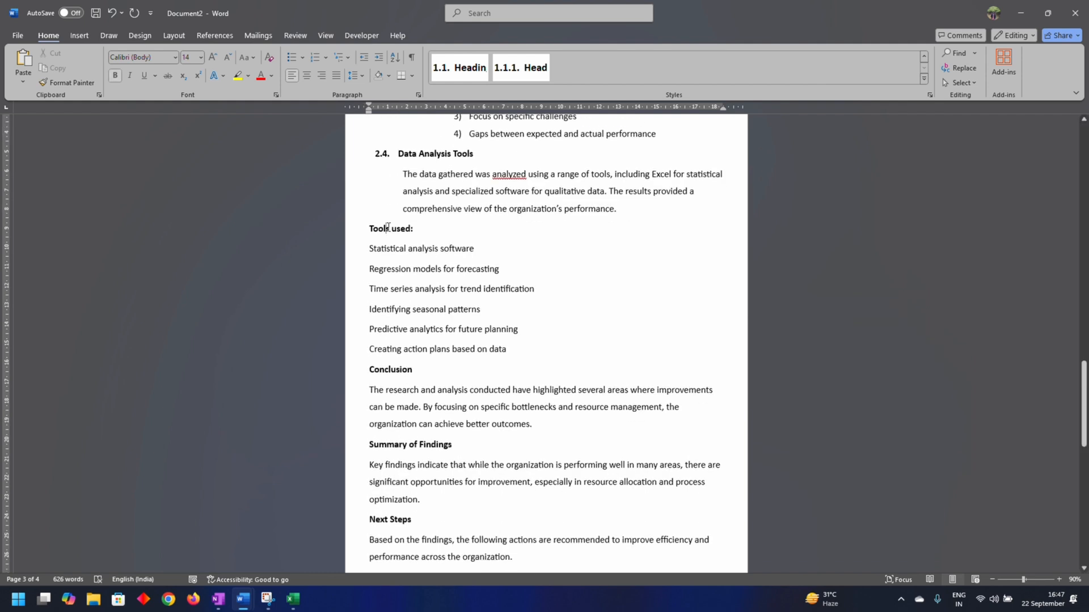
click(521, 67)
drag(408, 248, 429, 348)
click(924, 57)
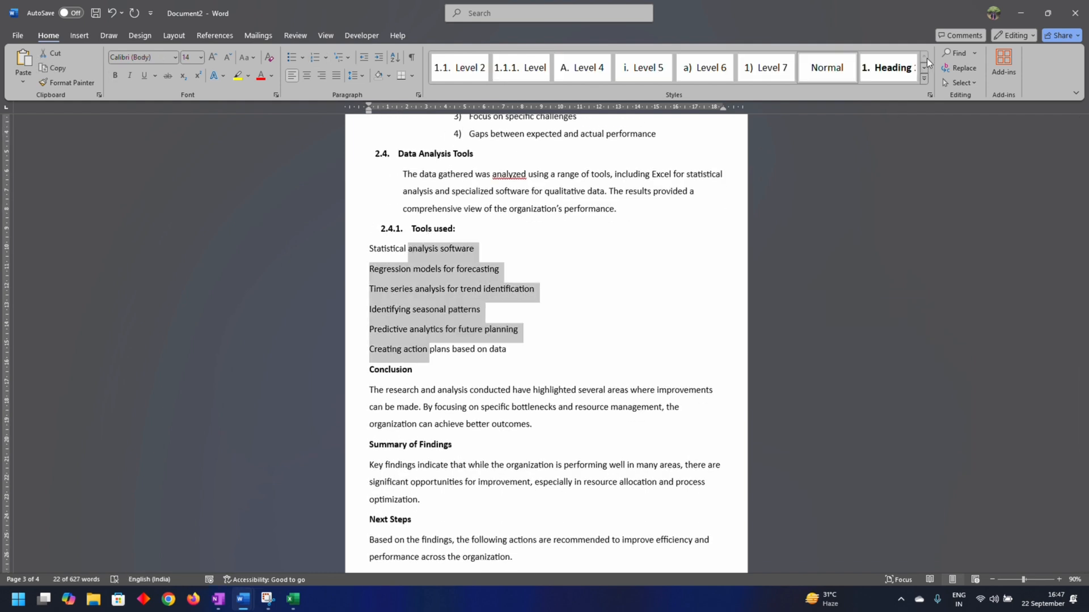
click(612, 72)
scroll(468, 317, down, 3)
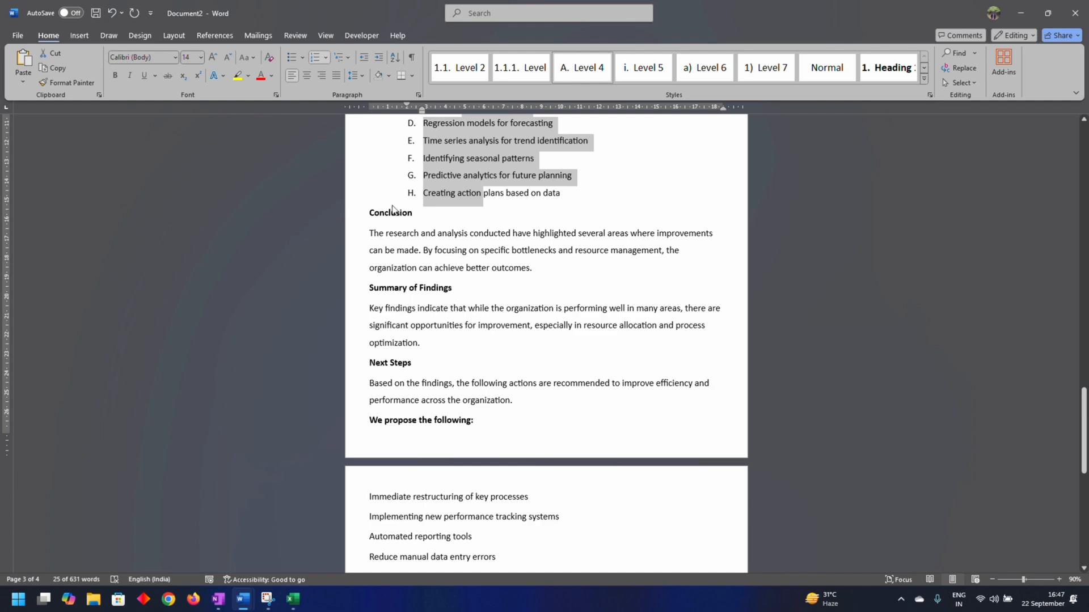
Make Conclusion numbered heading 2.5
click(393, 211)
click(925, 67)
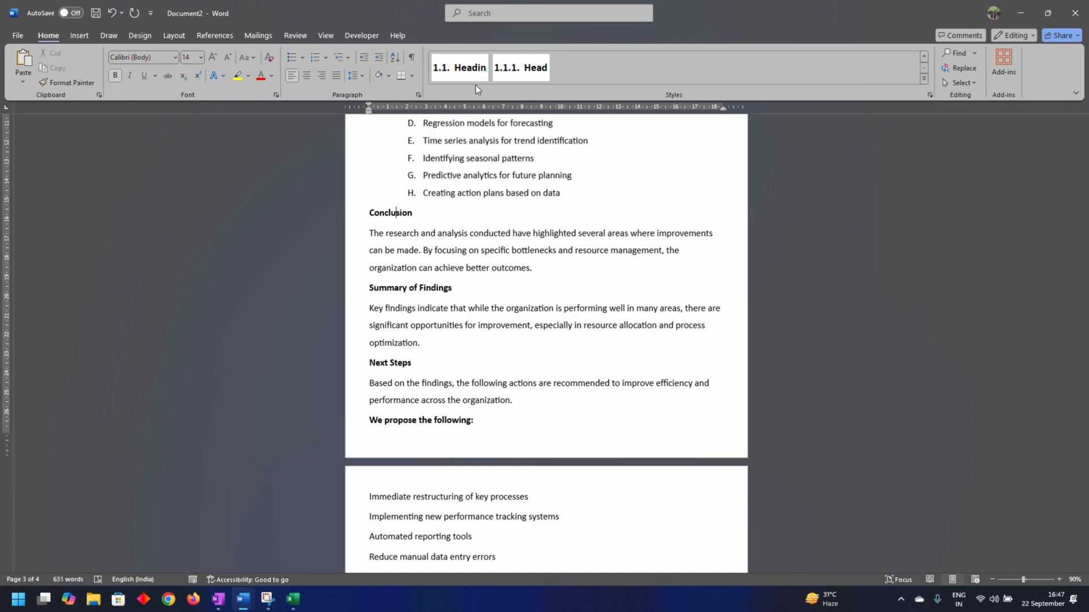
click(459, 67)
drag(406, 236, 432, 267)
scroll(433, 264, down, 10)
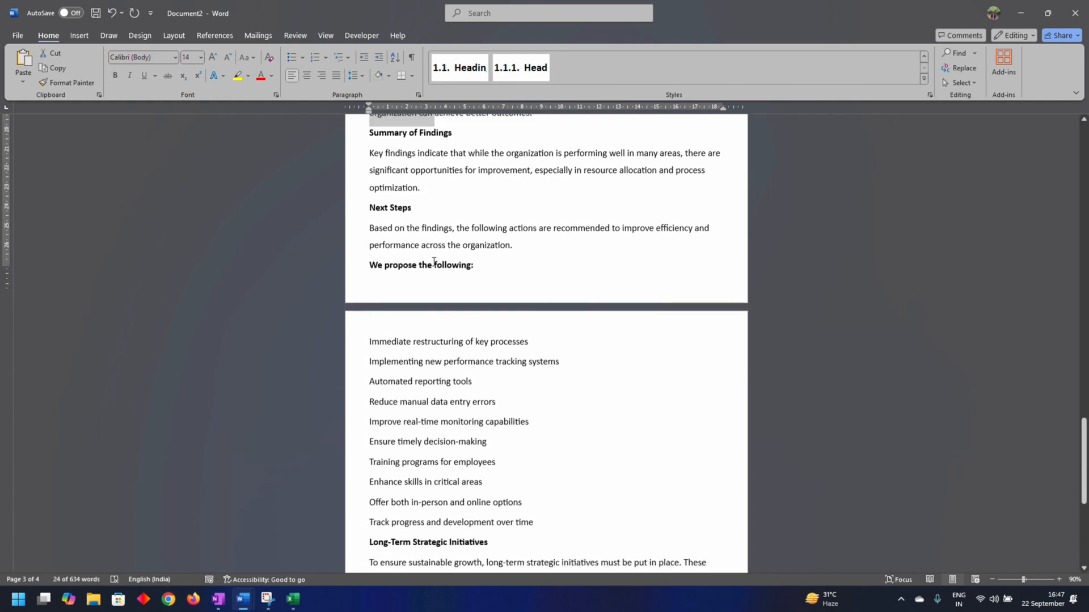
scroll(439, 263, up, 10)
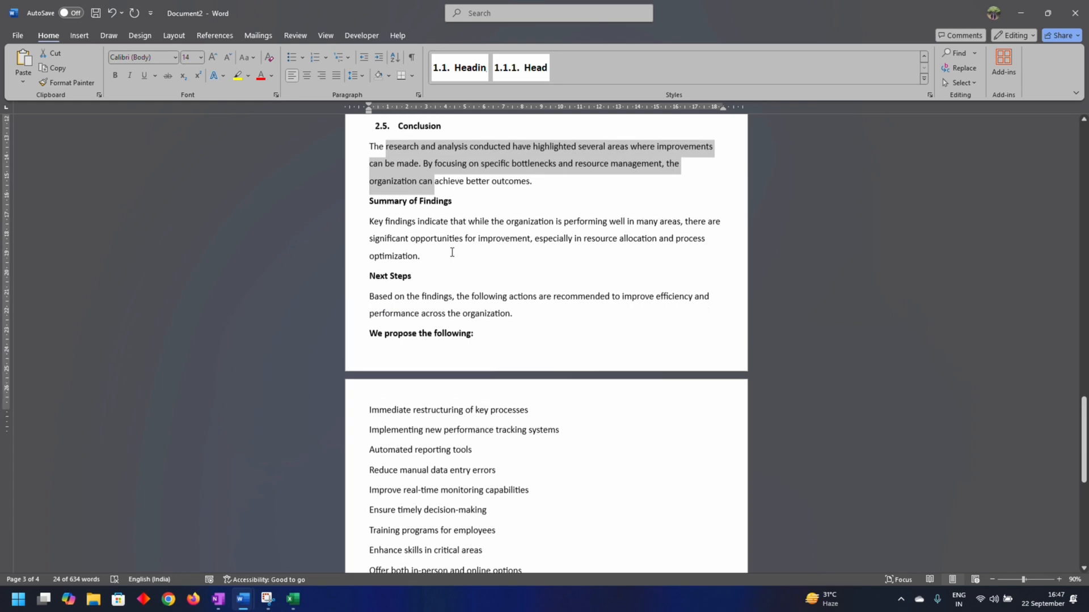
scroll(498, 235, up, 15)
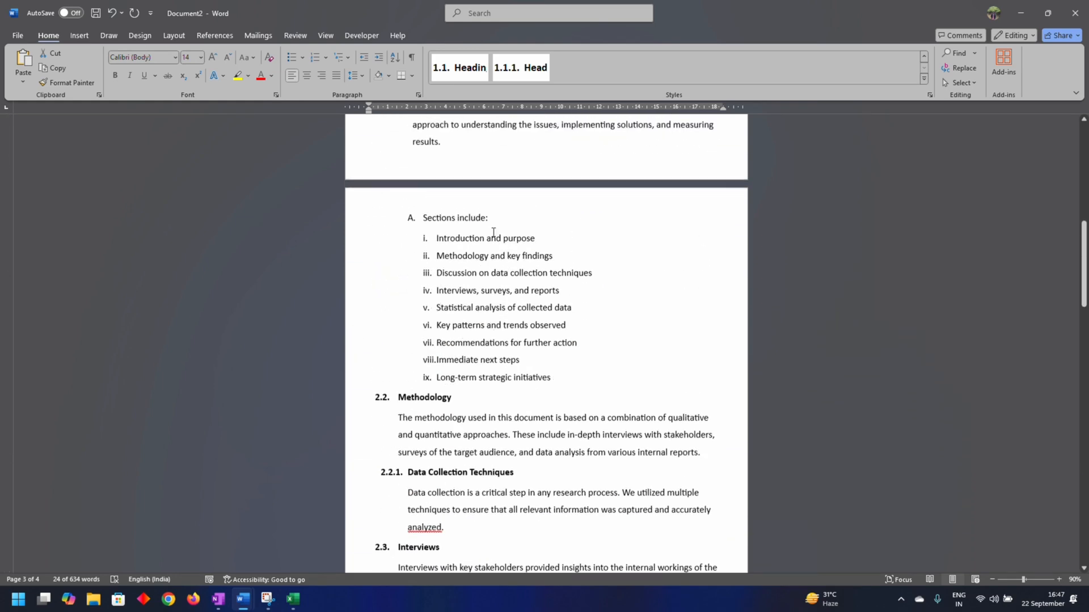
Insert a blank page before Introduction and give it the unnumbered Normal style
click(383, 152)
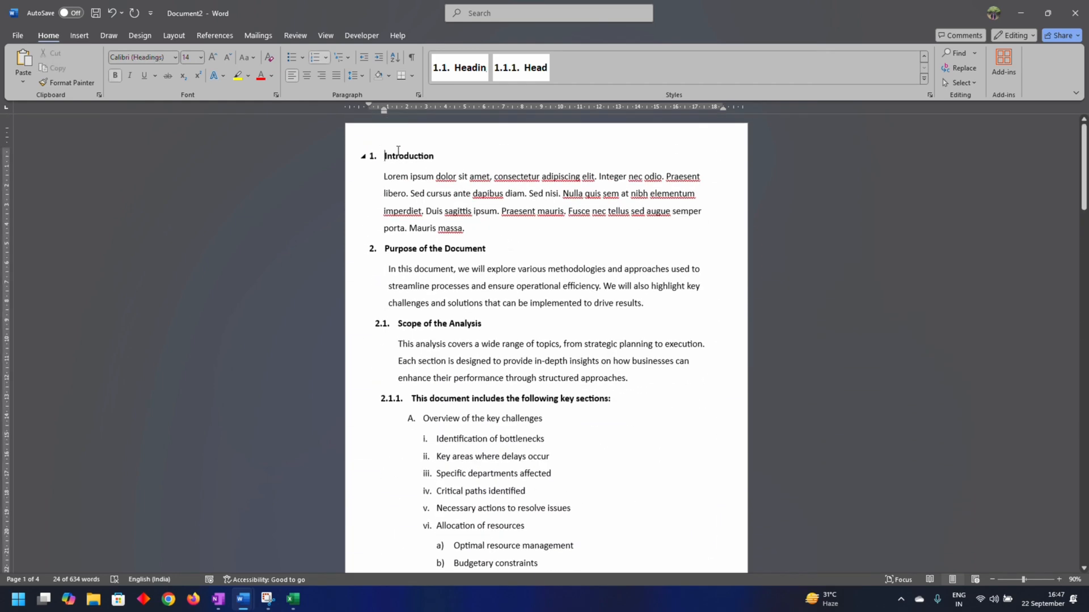
click(84, 37)
click(47, 65)
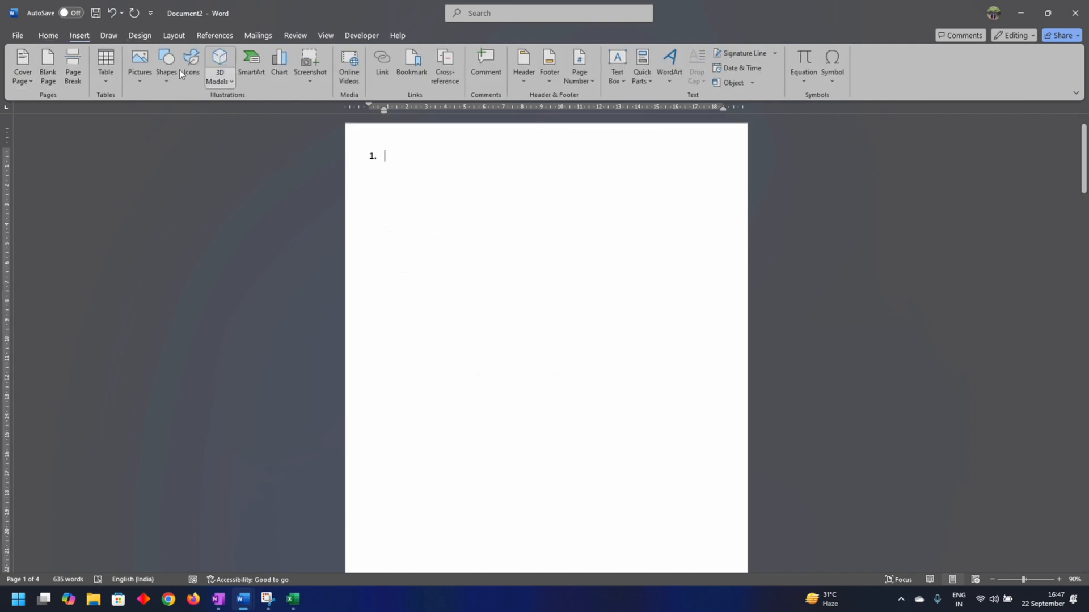
click(52, 36)
click(834, 72)
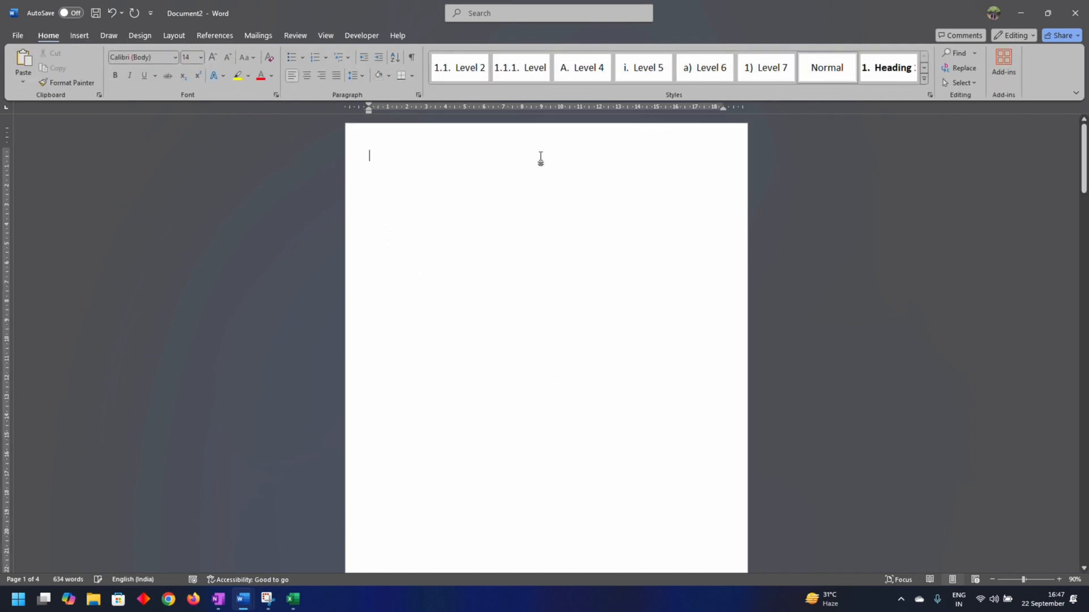
Insert Automatic Table 1 as the table of contents on the new first page
click(215, 35)
click(28, 65)
click(39, 130)
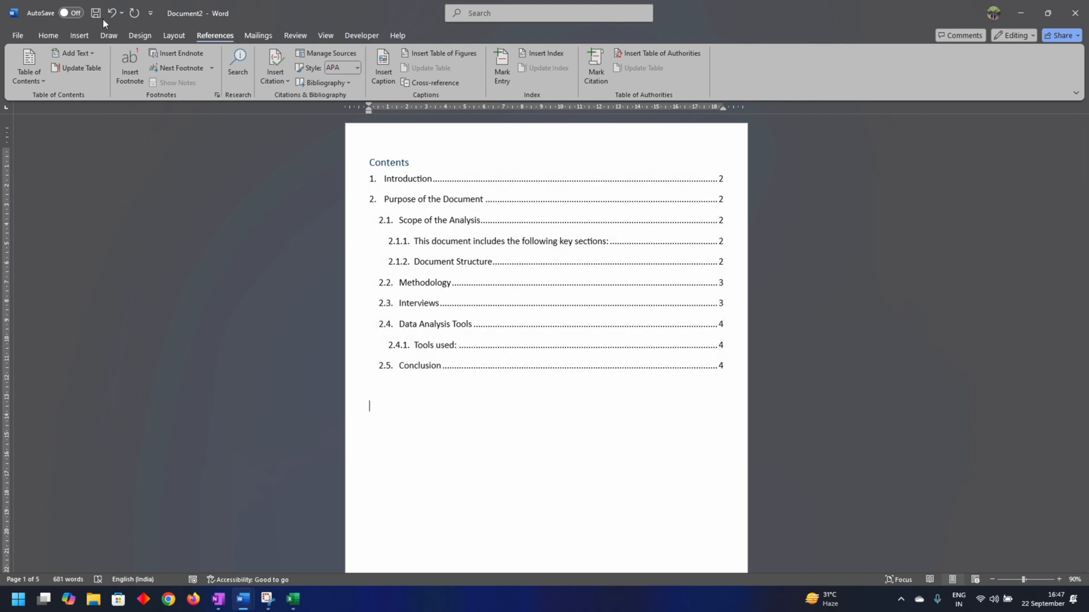
click(48, 35)
In Manage Styles' Recommend list, give Heading 1 a priority of 2
click(929, 94)
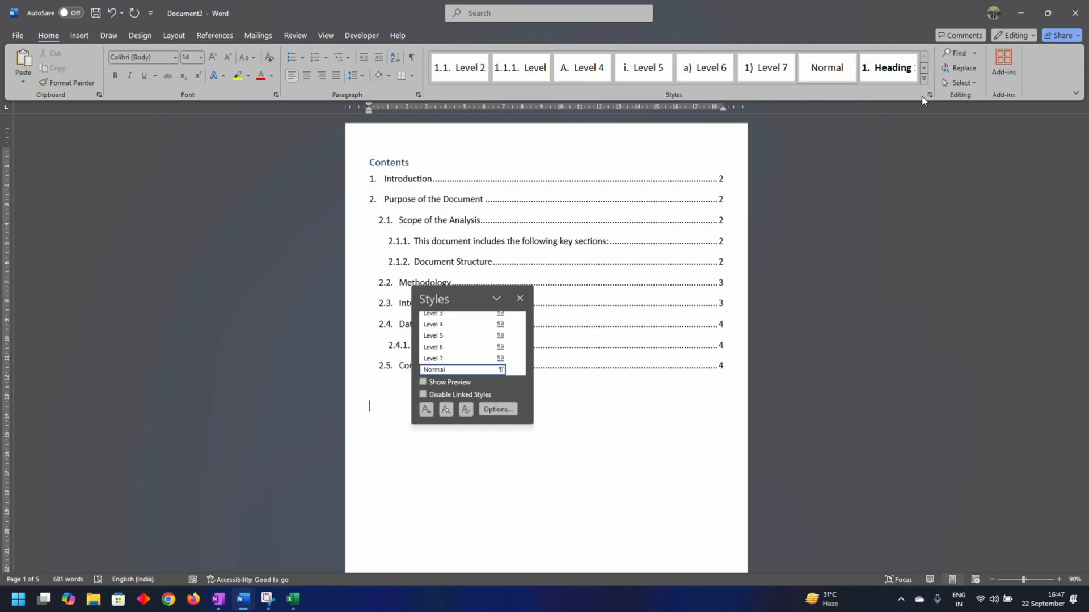
click(464, 409)
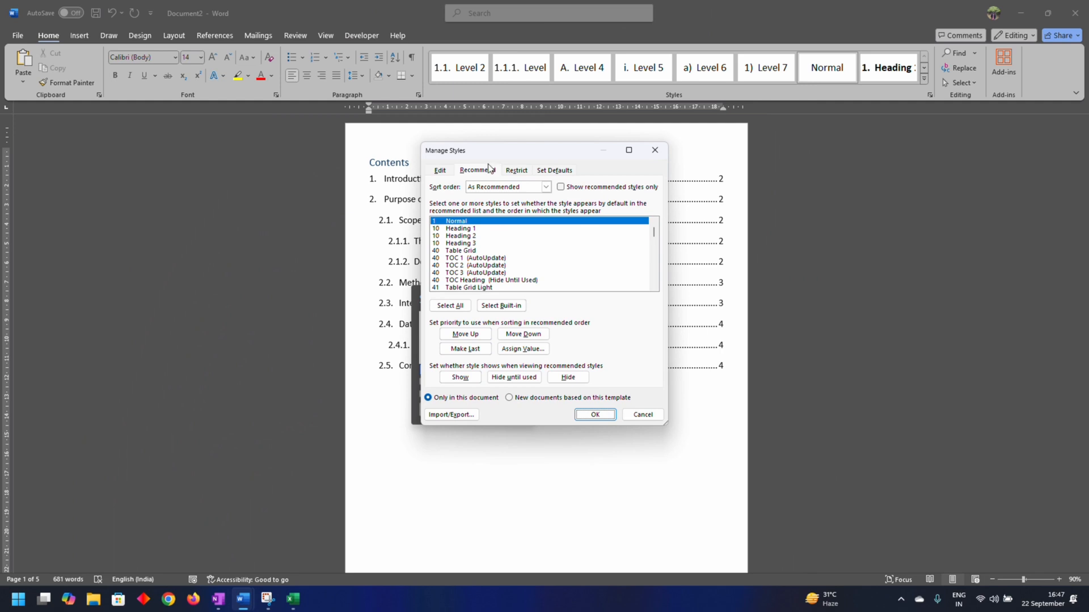
scroll(491, 258, up, 2)
scroll(491, 275, down, 1)
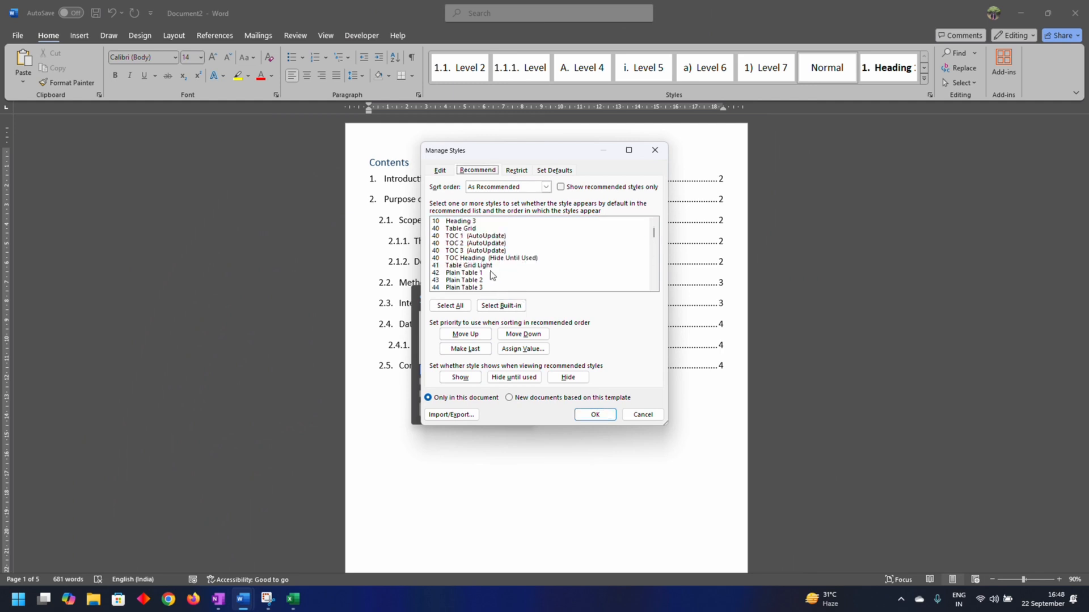
click(466, 250)
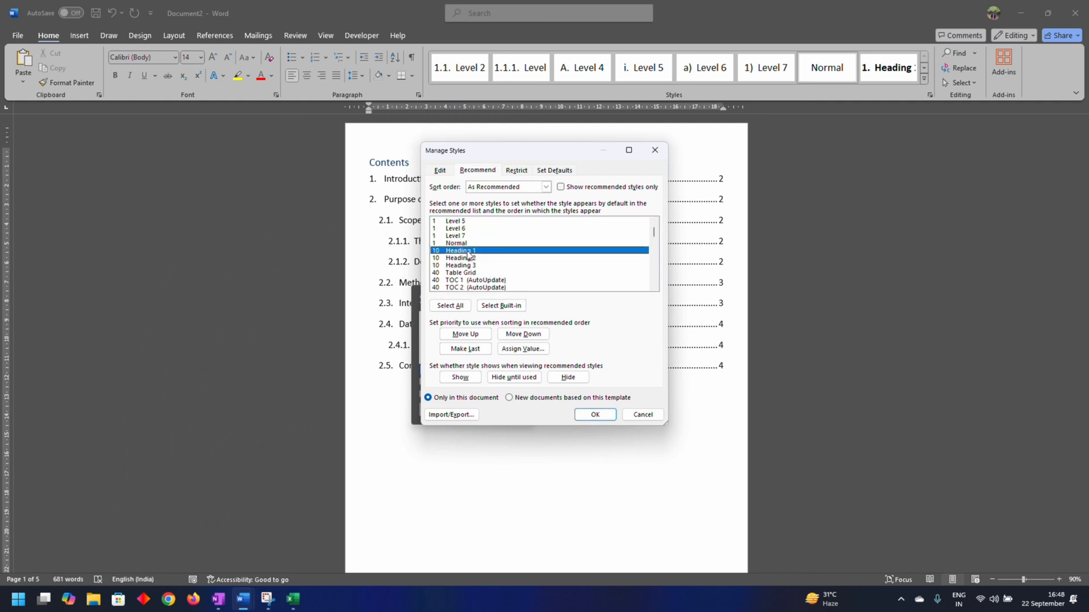
click(522, 348)
click(521, 306)
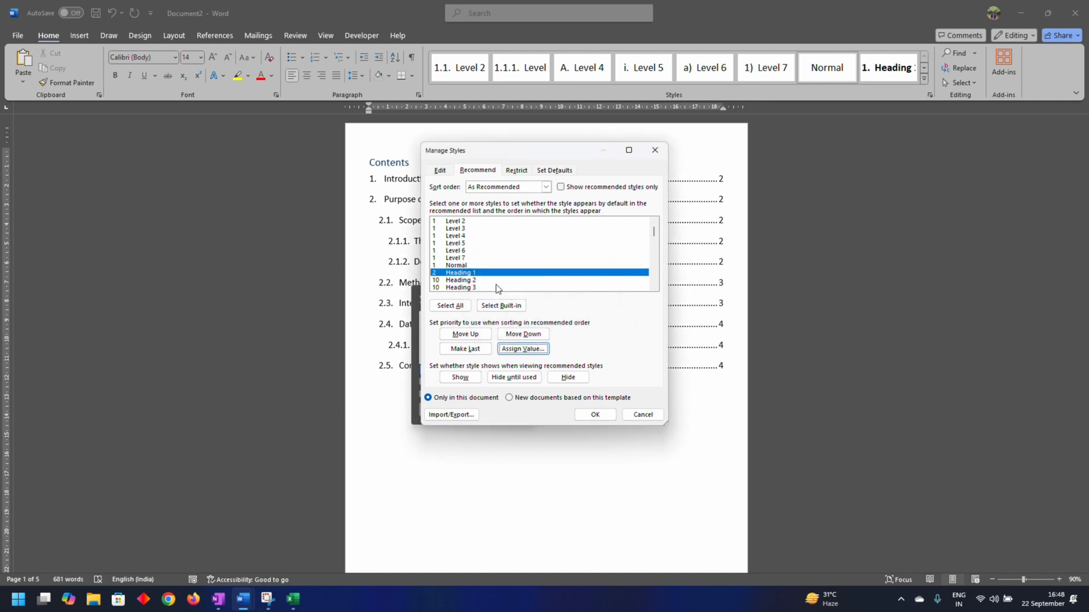
Assign Heading 2 priority 3 and Heading 3 priority 4
click(476, 280)
click(521, 348)
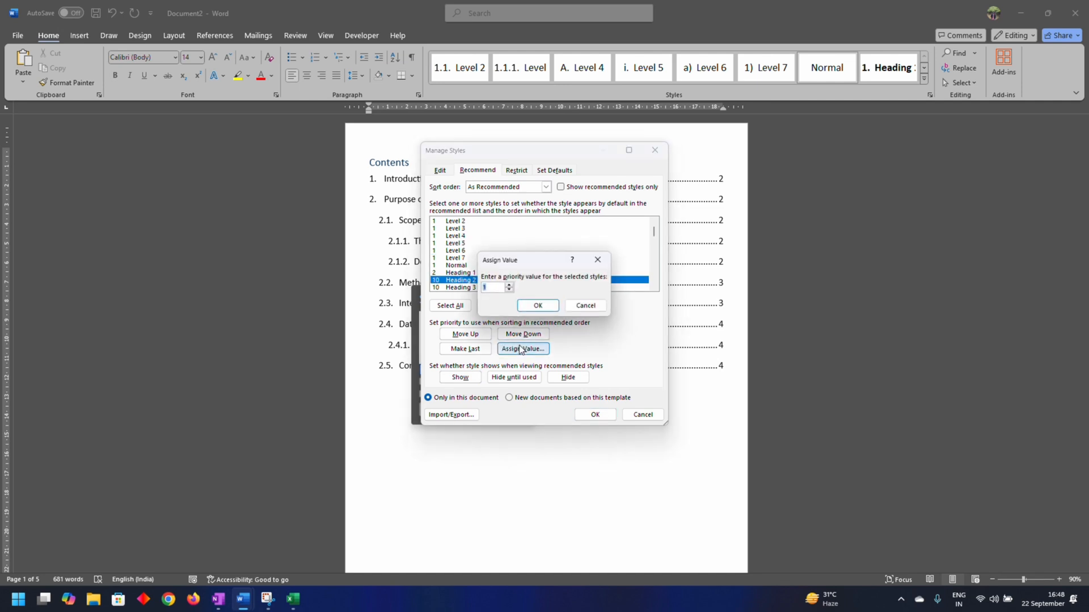
click(539, 307)
click(460, 287)
click(522, 348)
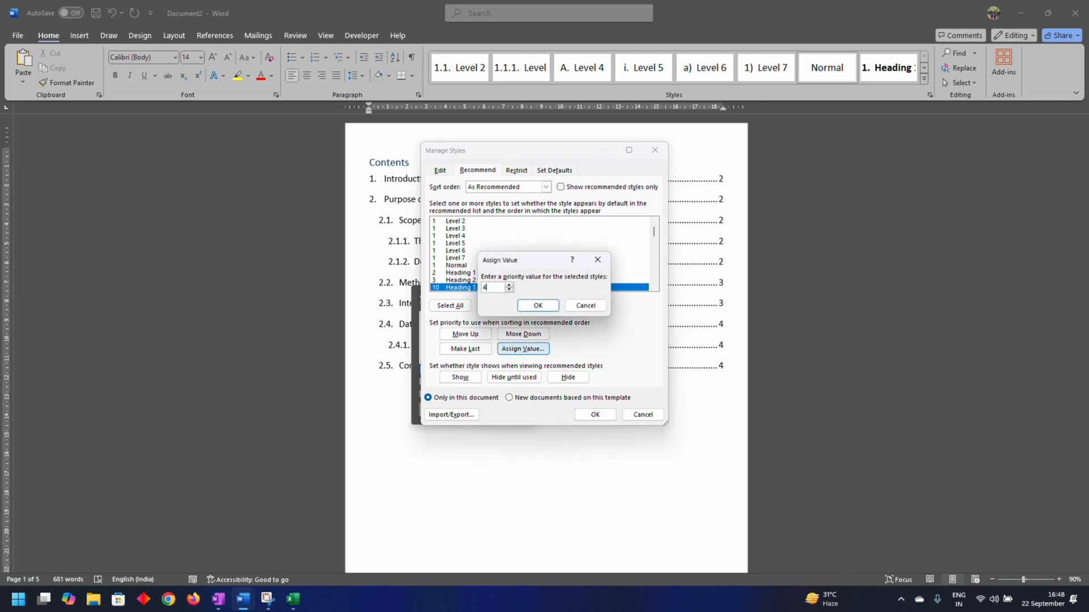
text(4)
click(535, 306)
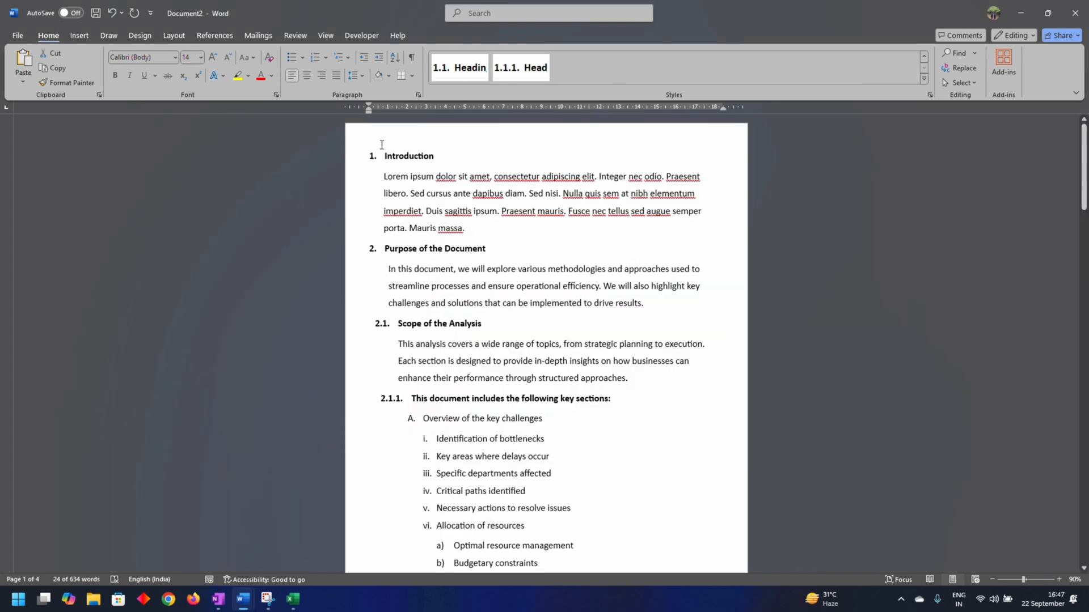
Insert a blank page before Introduction and set its paragraph to Normal
click(383, 154)
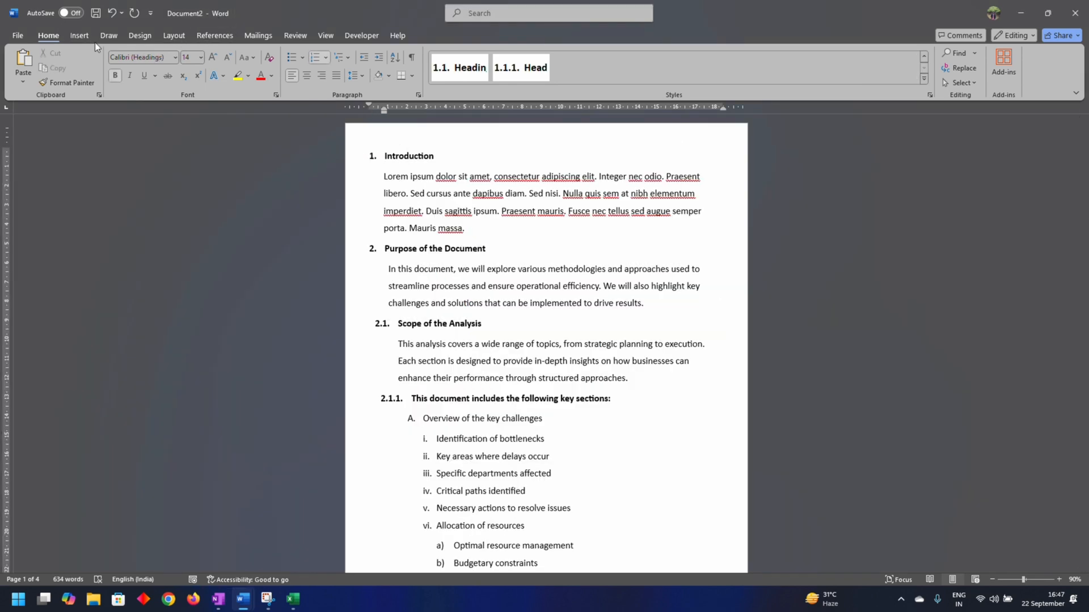
click(80, 35)
click(47, 63)
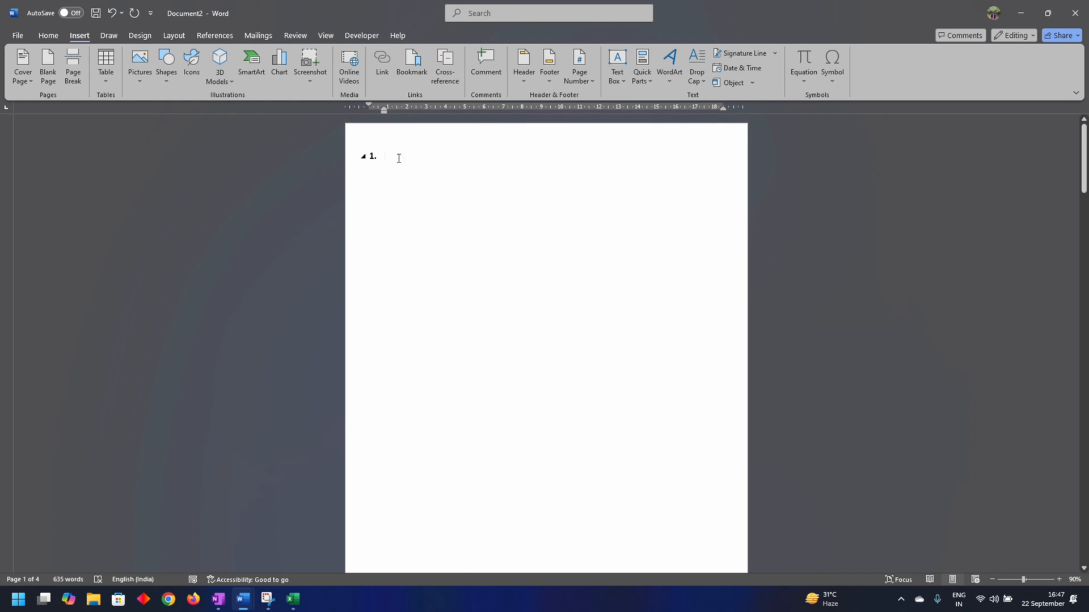
click(48, 35)
click(831, 72)
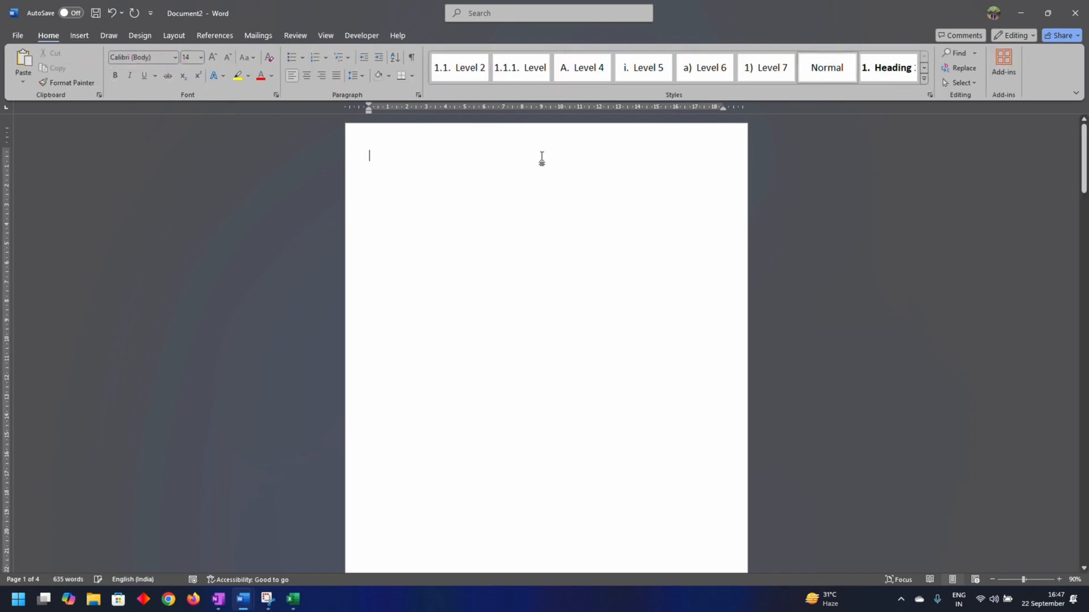
Insert Automatic Table 1 as the table of contents on the new page
click(215, 35)
click(29, 72)
click(57, 139)
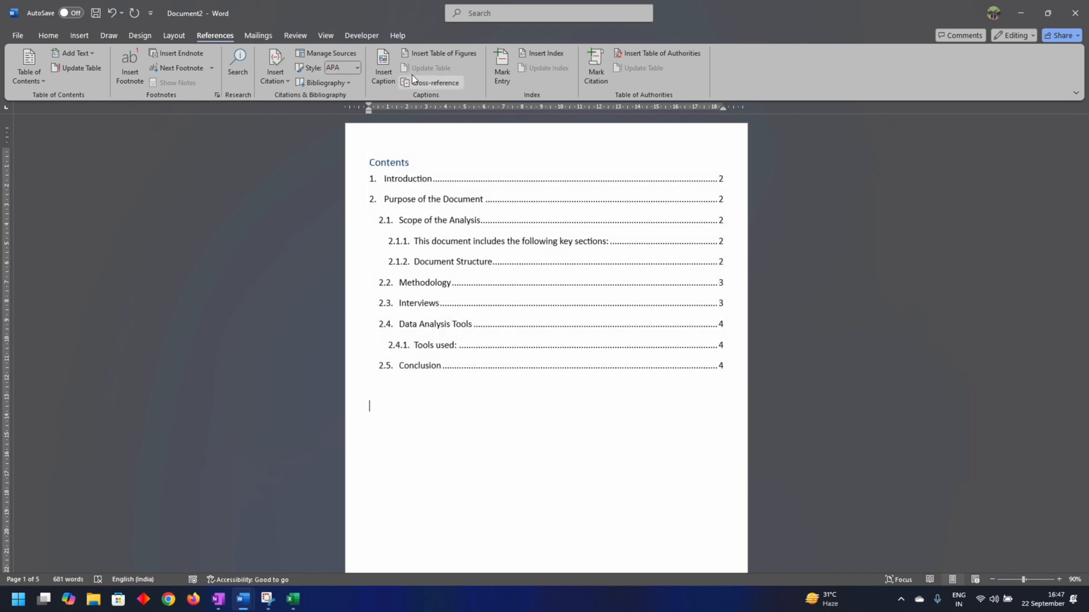
click(49, 37)
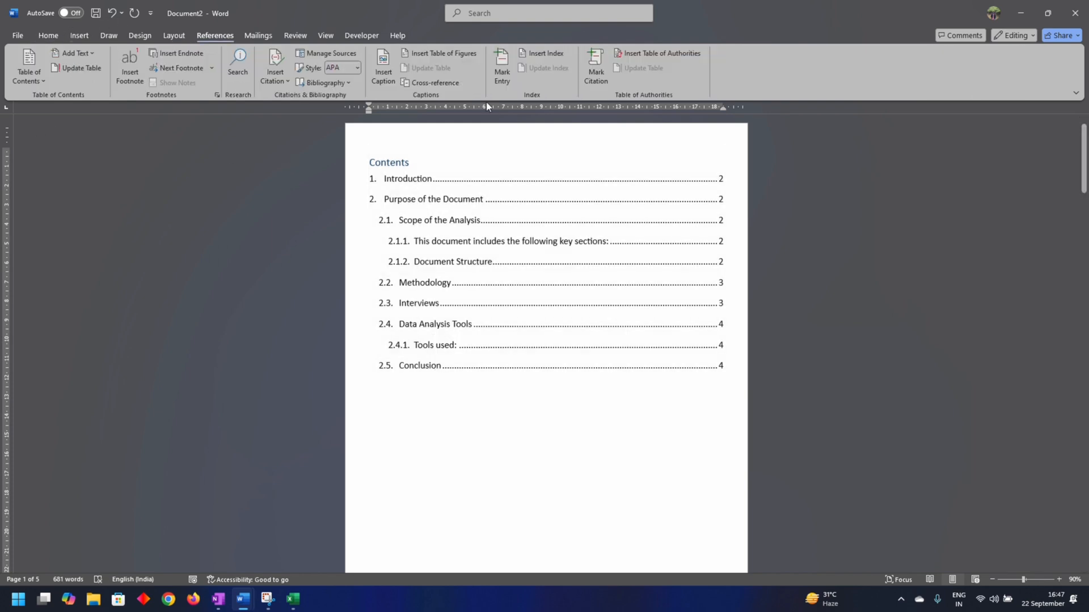
click(48, 35)
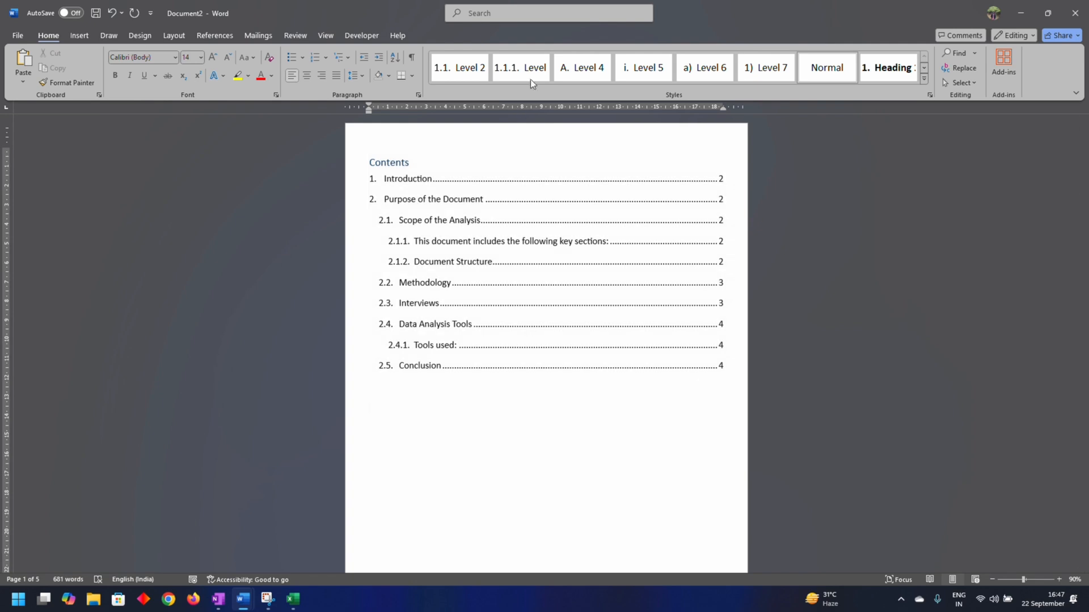
In Manage Styles, give Heading 1, 2 and 3 priorities 2, 3 and 4
click(927, 96)
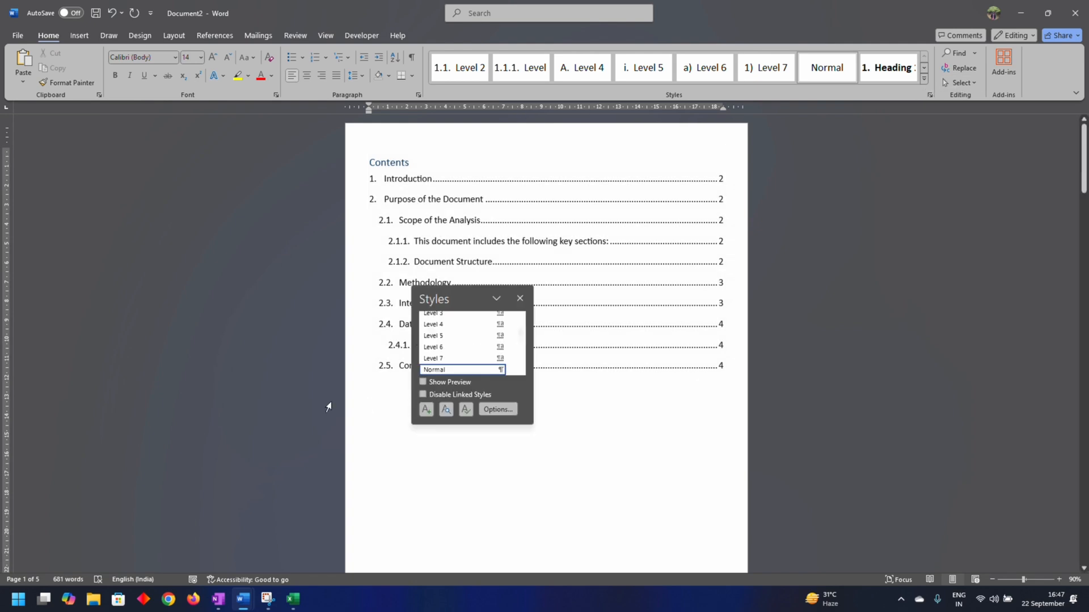
click(465, 410)
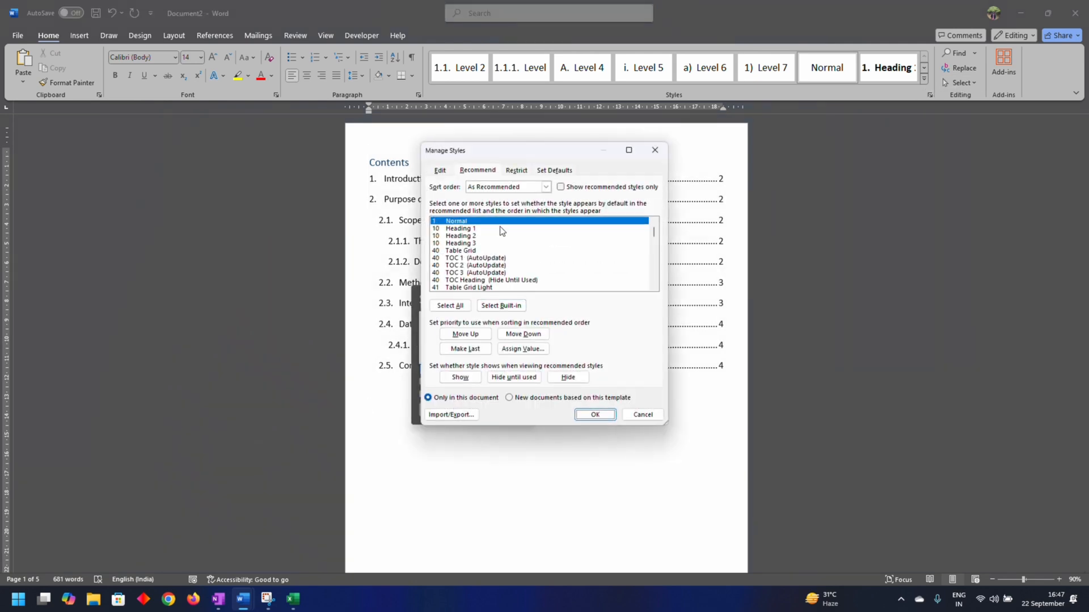
scroll(491, 261, up, 2)
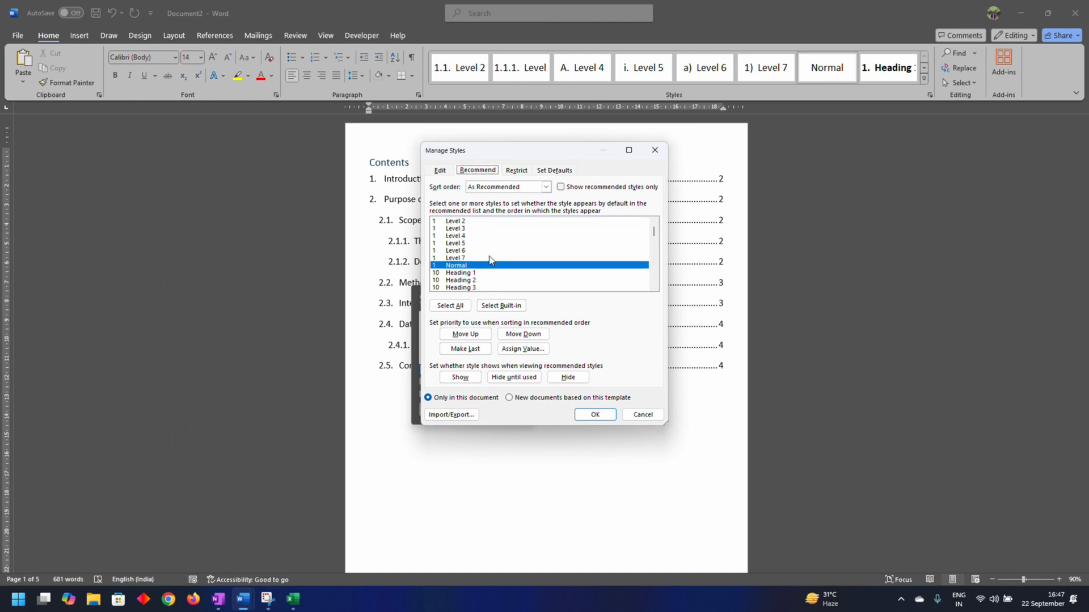
scroll(492, 275, up, 3)
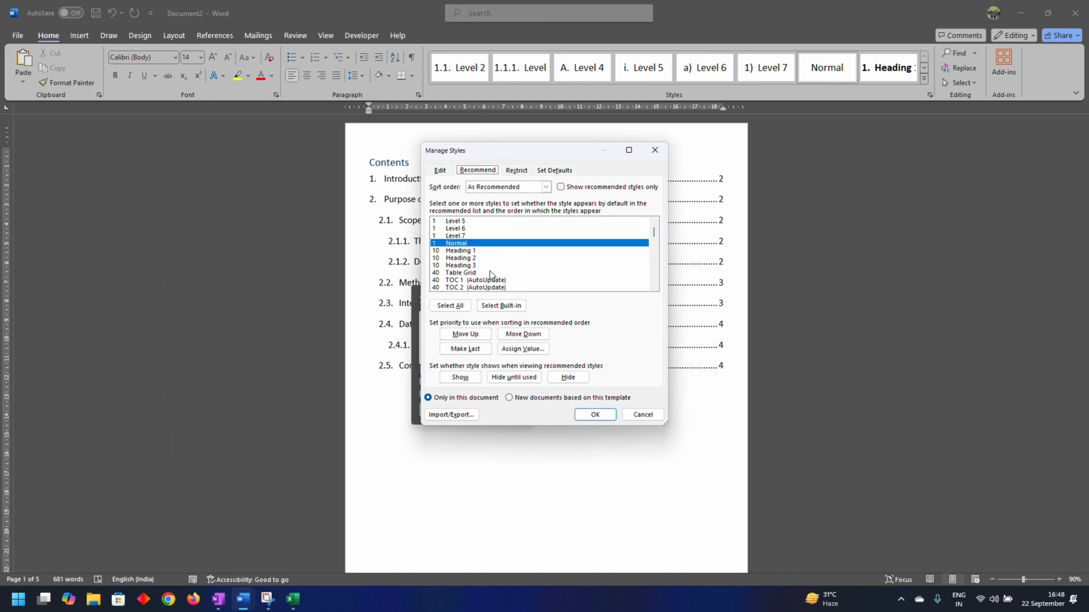
click(466, 250)
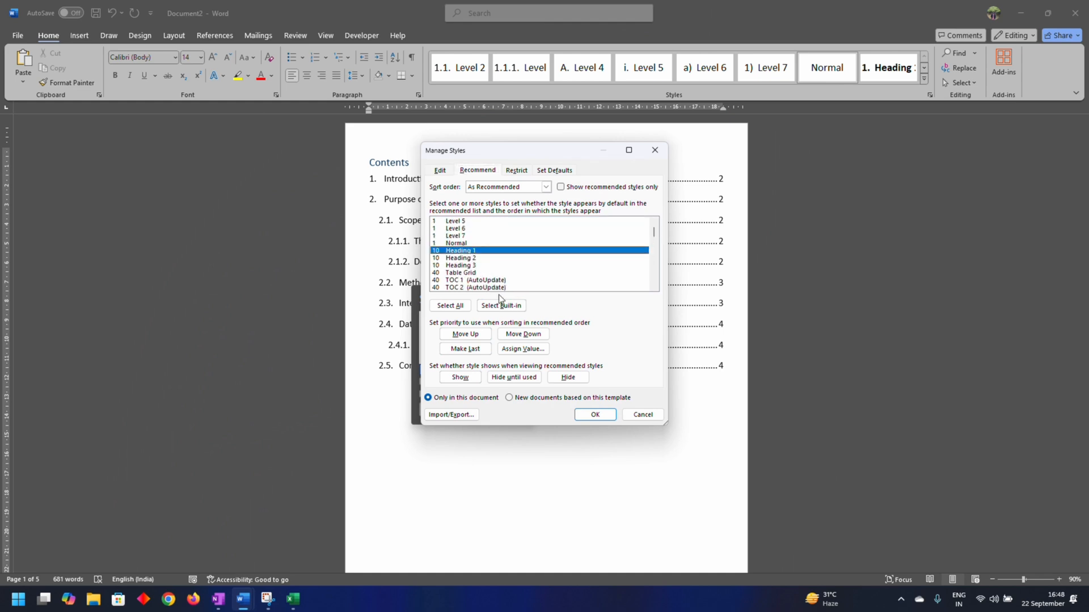
click(523, 350)
click(535, 306)
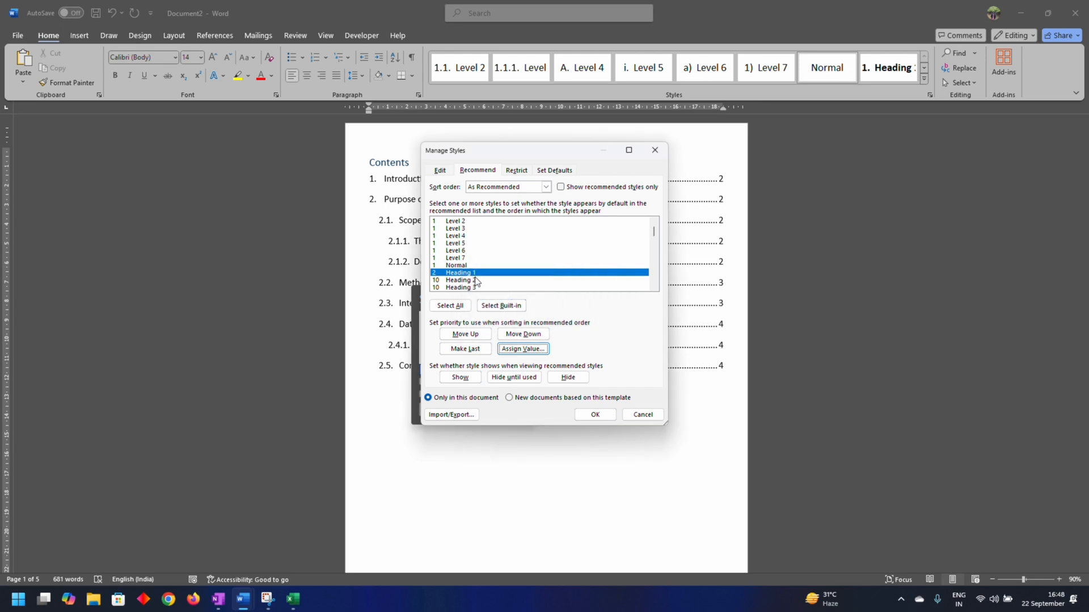
click(523, 349)
text(3)
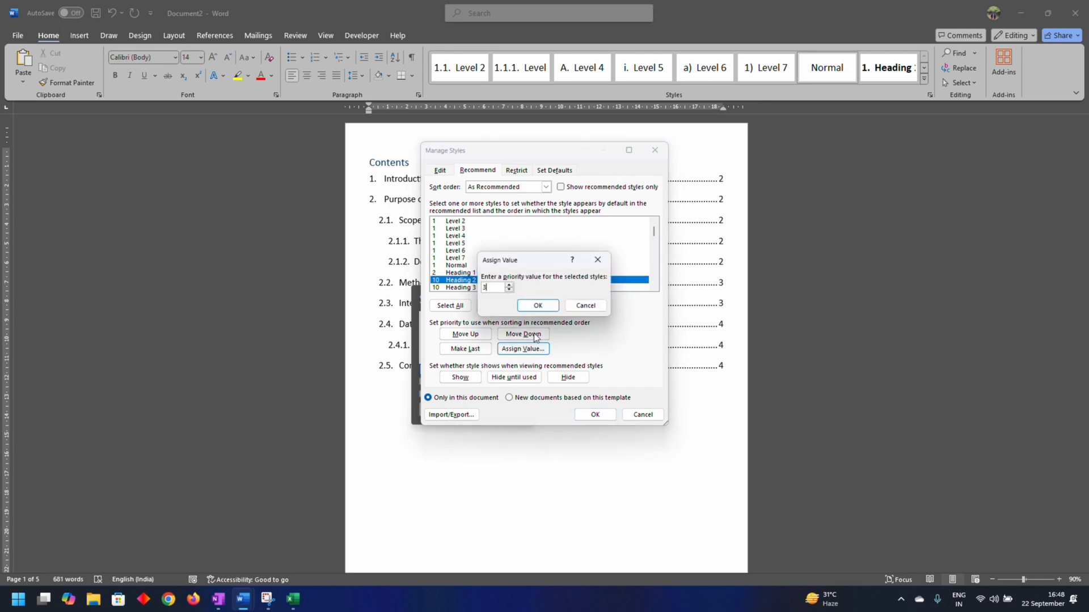
click(535, 306)
click(517, 350)
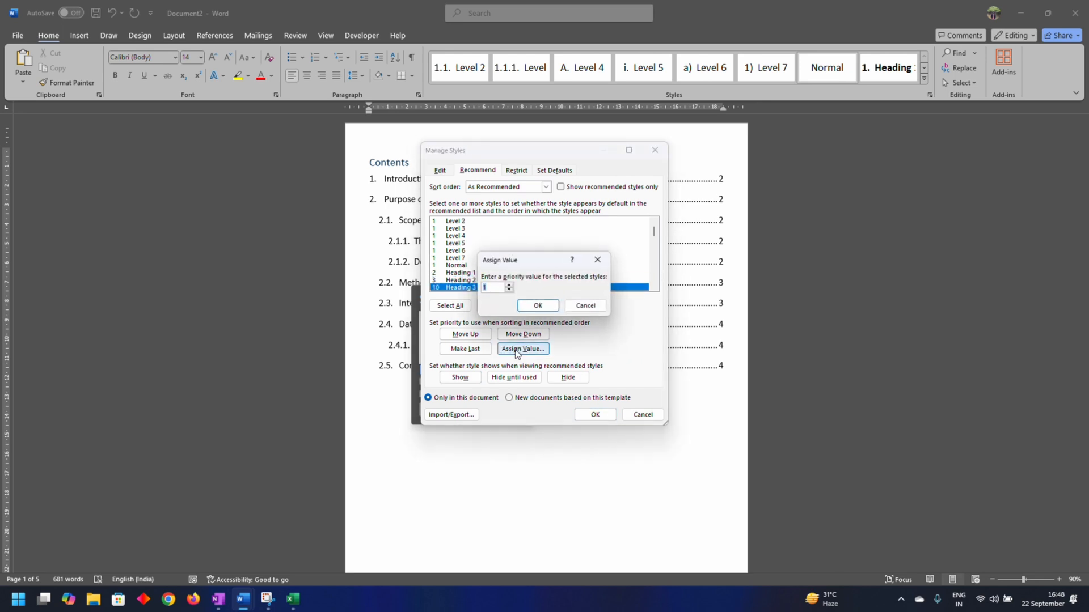
click(533, 309)
Assign Level 2, Level 3 and Level 4 priorities 5, 6 and 7
scroll(456, 271, down, 1)
scroll(459, 238, up, 1)
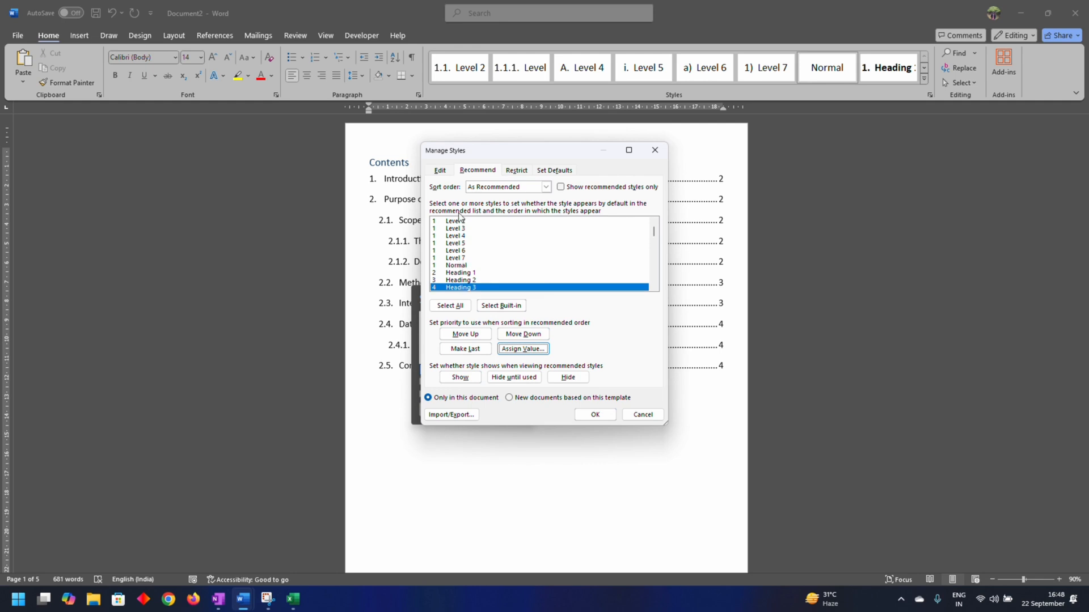
click(459, 221)
click(525, 349)
text(5)
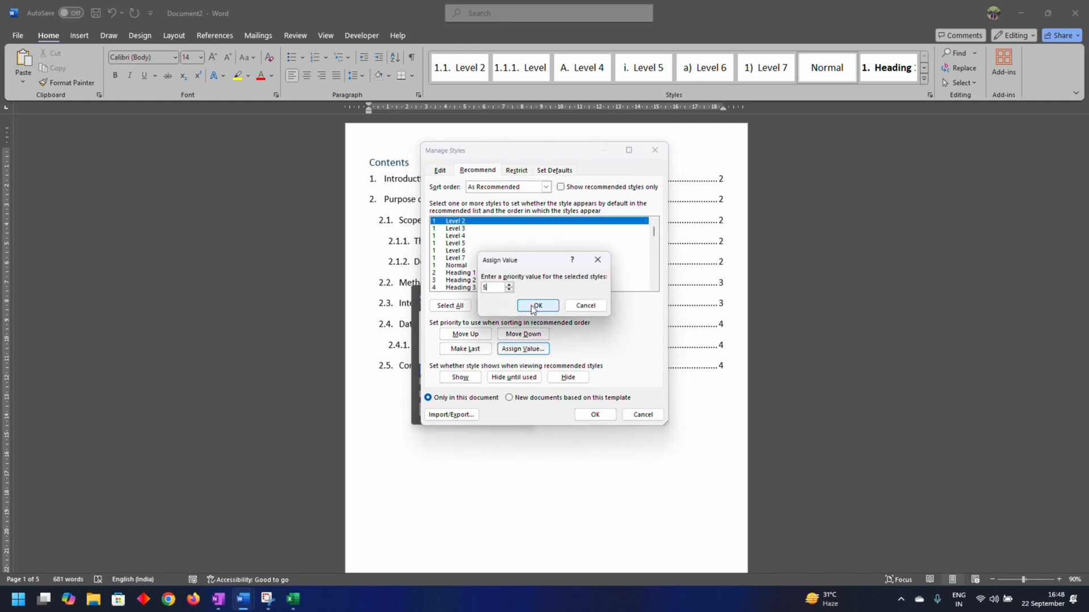
click(533, 306)
click(457, 221)
click(523, 349)
text(6)
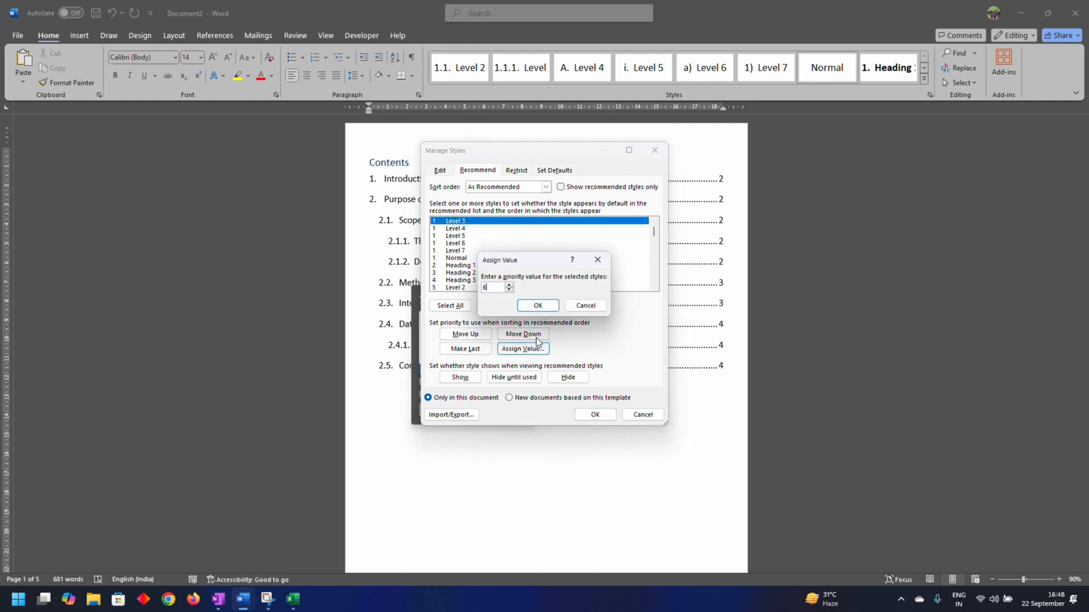
click(537, 305)
click(457, 221)
click(523, 349)
text(7)
click(537, 305)
click(457, 221)
click(523, 348)
text(5)
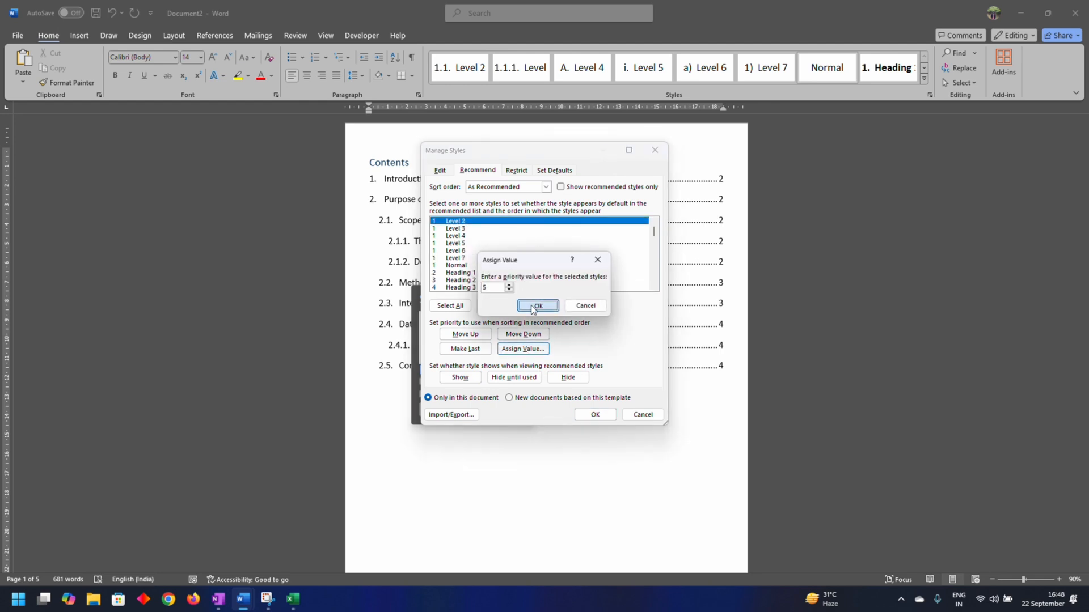
click(533, 306)
click(456, 221)
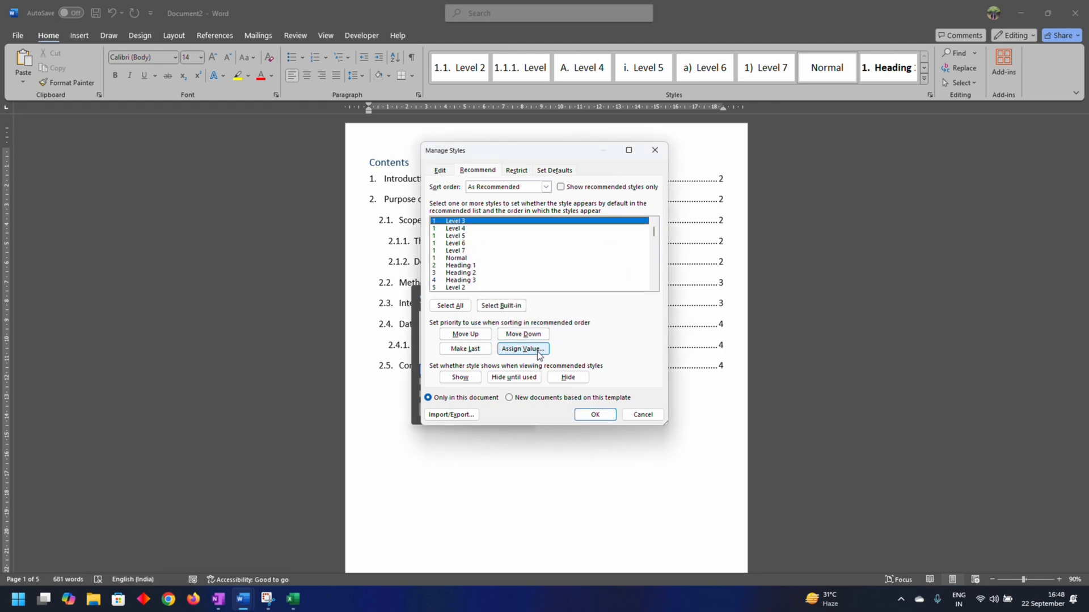
click(523, 349)
text(6)
click(537, 305)
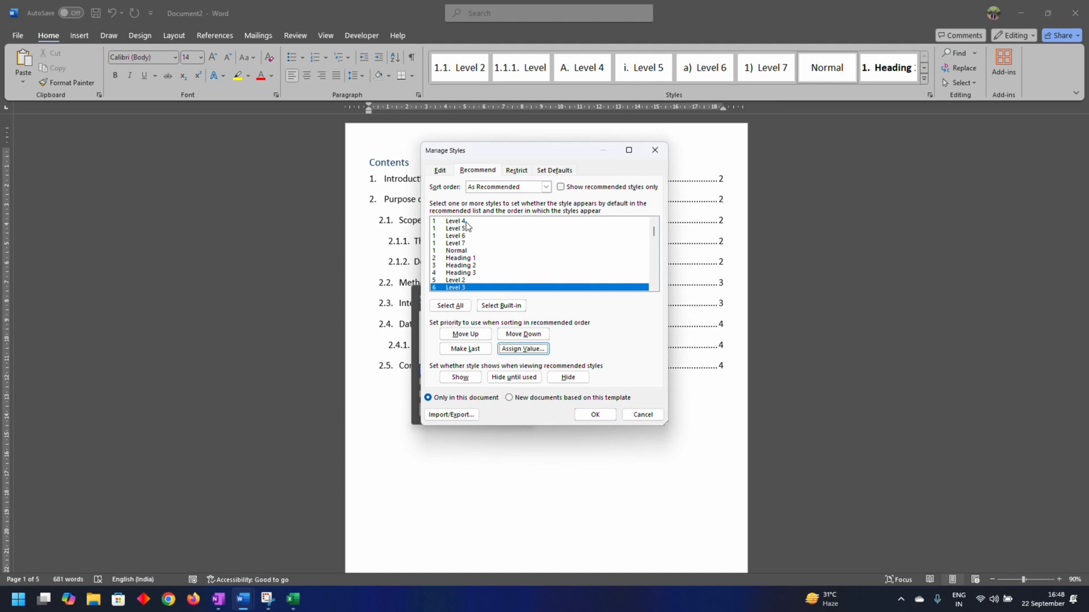
click(462, 221)
click(522, 349)
text(7)
click(537, 307)
Assign Level 5, 6 and 7 priorities 8, 9 and 10, then apply the changes
click(457, 221)
click(522, 349)
text(8)
key(Return)
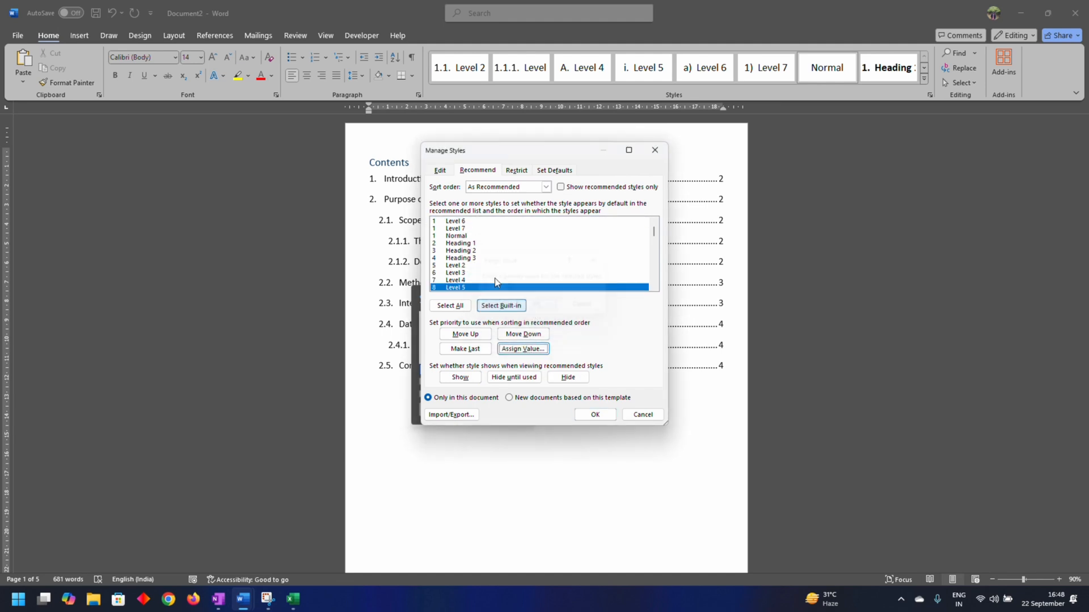
click(456, 222)
click(523, 349)
text(9)
key(Return)
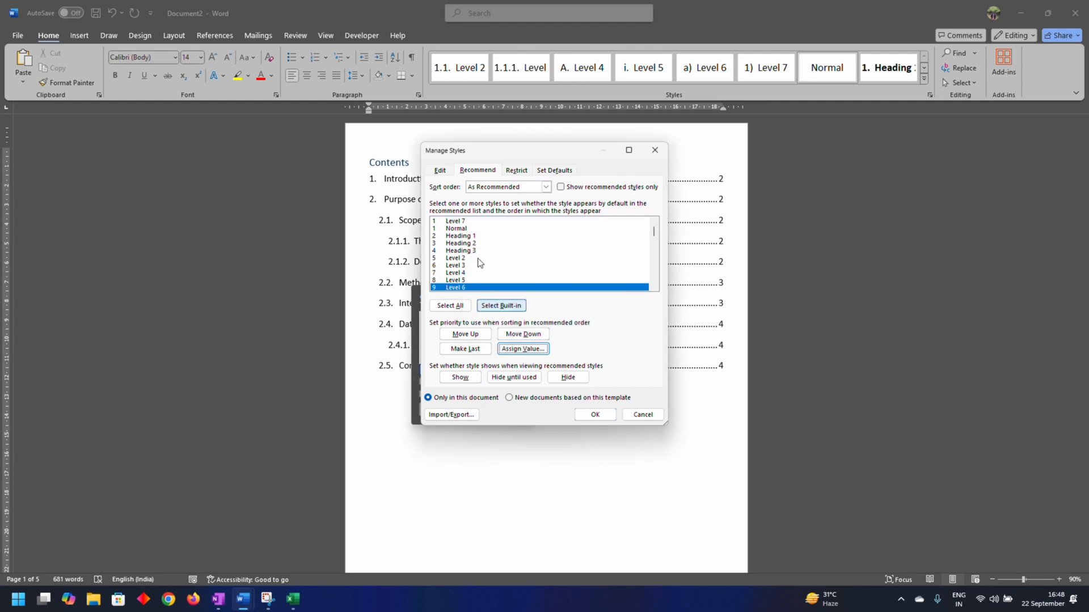
click(456, 221)
click(522, 349)
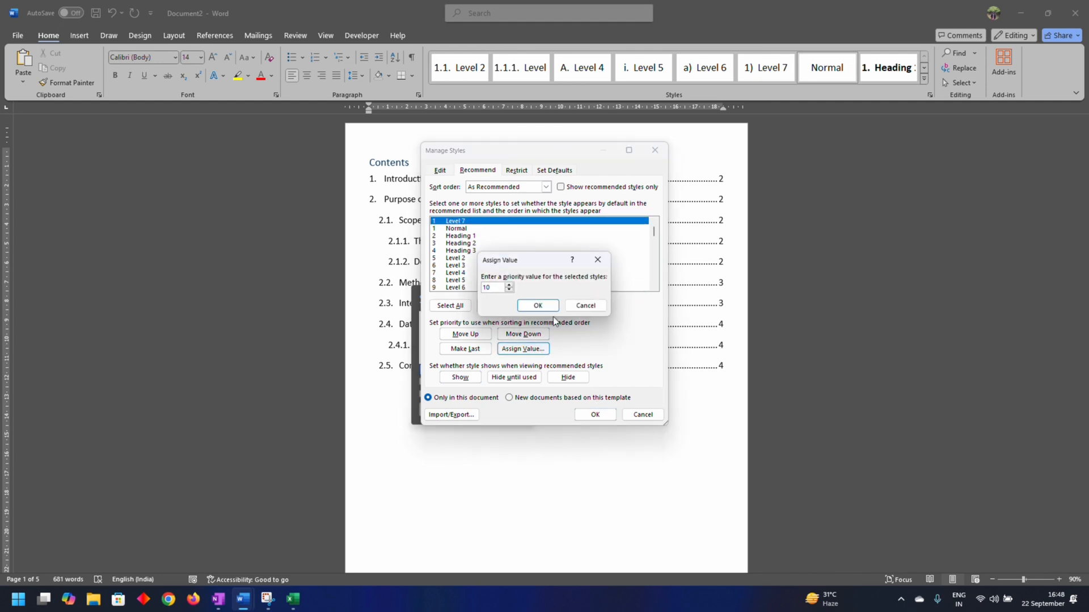
text(10)
key(Return)
click(595, 415)
Remove TOC Heading from the quick styles gallery and check it is gone
click(369, 406)
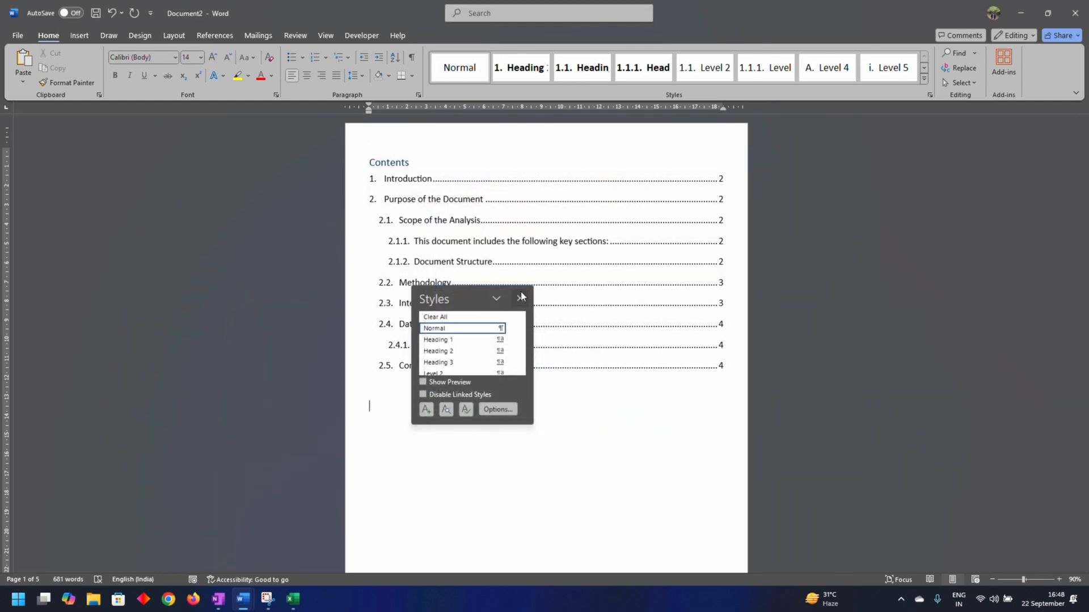
click(519, 299)
click(923, 79)
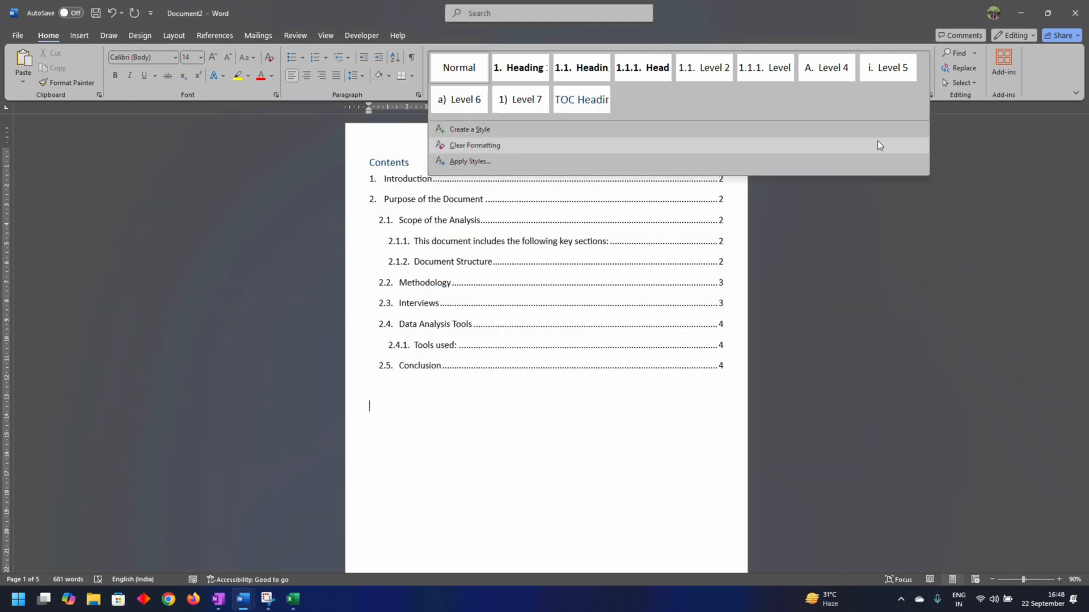
right_click(597, 104)
click(635, 175)
click(762, 204)
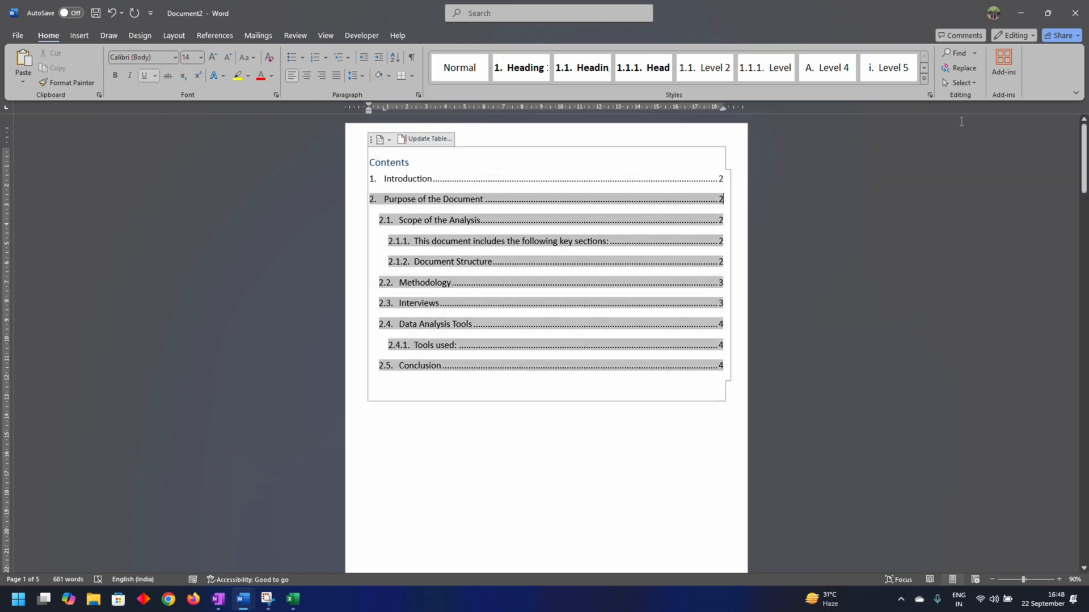
click(924, 80)
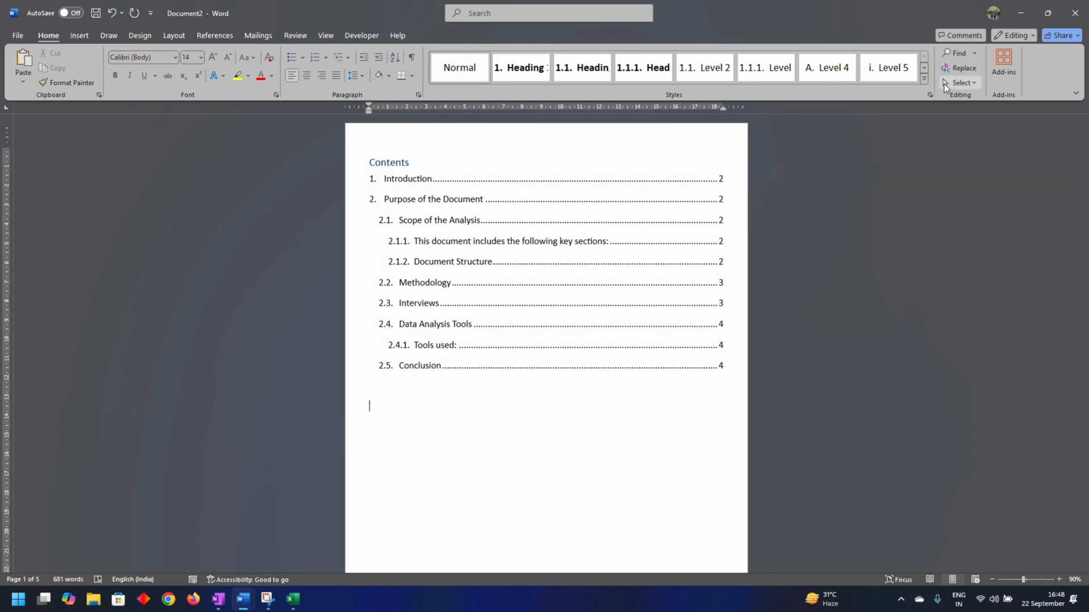
click(924, 80)
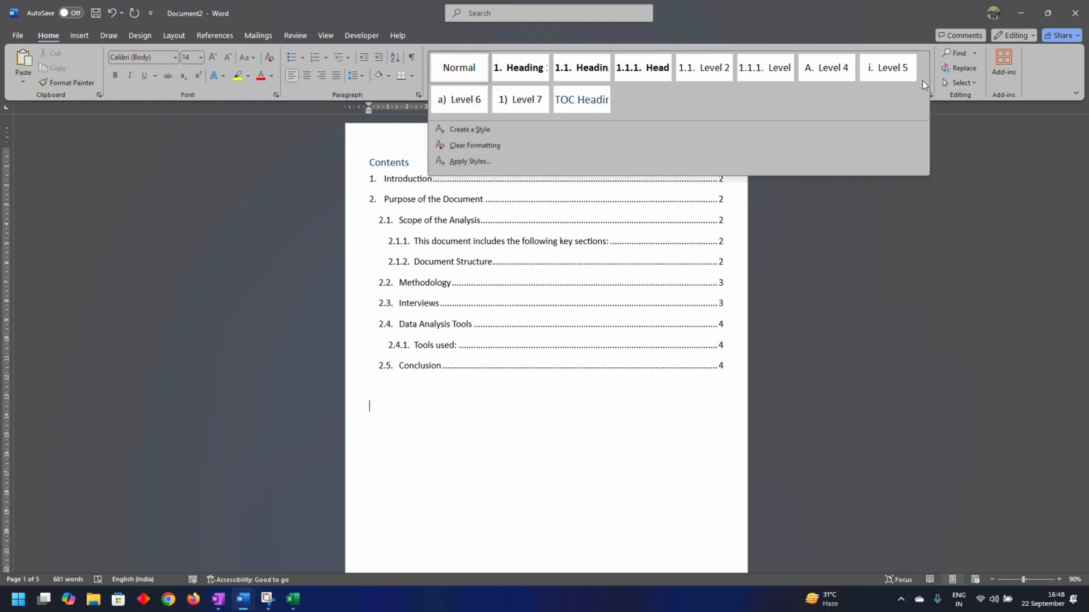
click(637, 179)
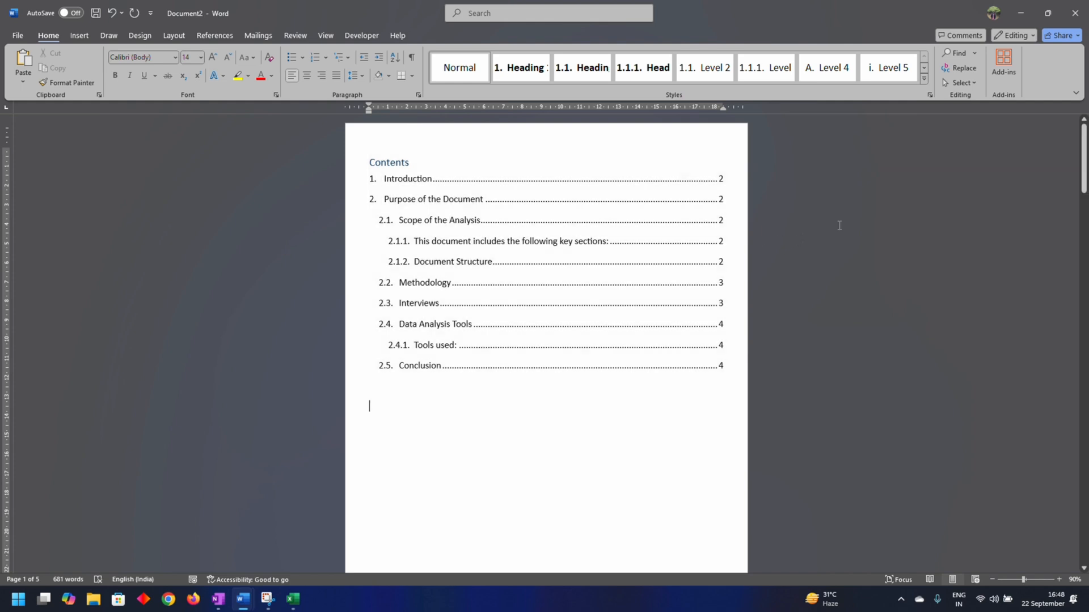
click(859, 206)
click(924, 79)
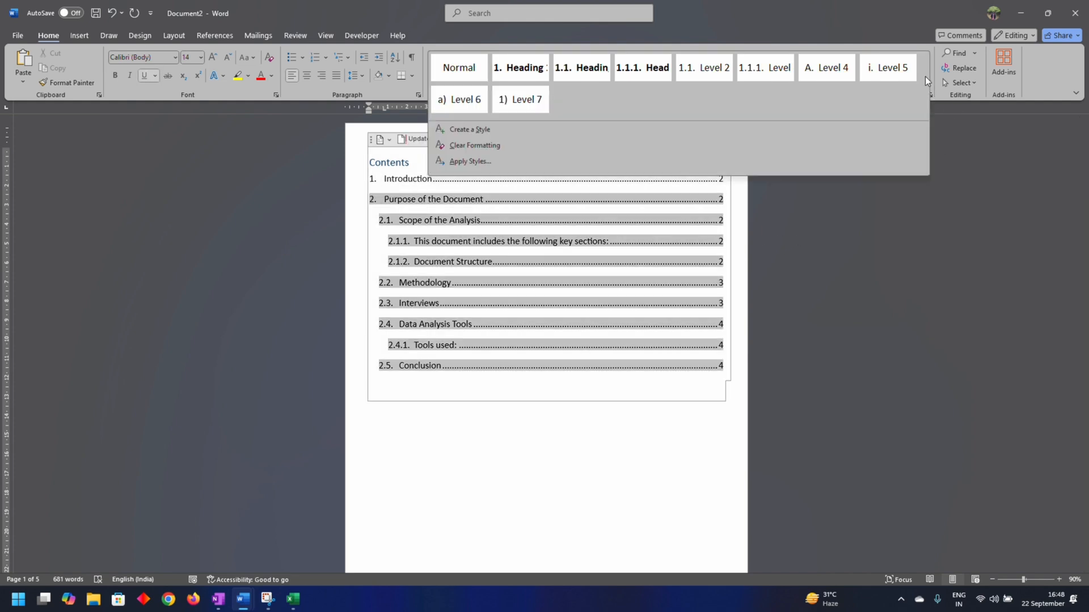
click(807, 184)
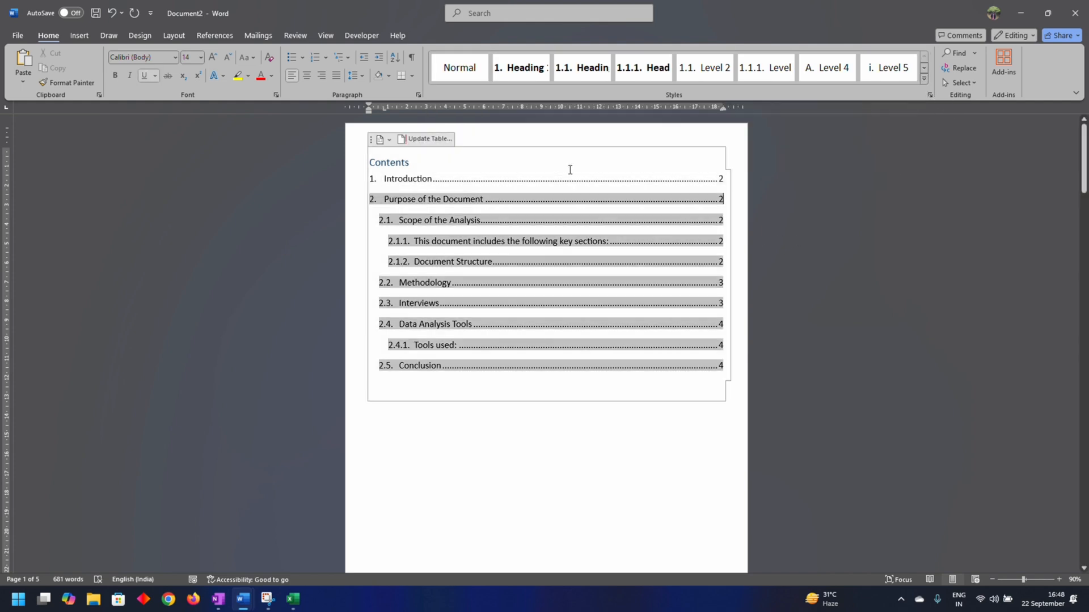
Apply Normal style to the Contents heading
click(379, 157)
click(467, 74)
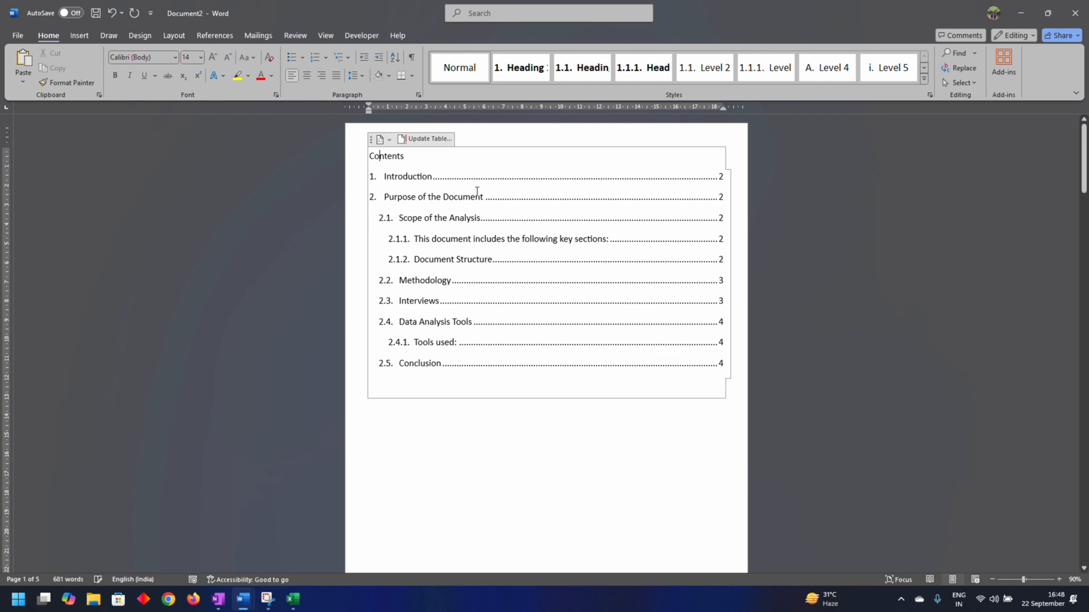
click(755, 259)
Copy the 2.4 paragraph's indent onto the Conclusion, Key findings and Based on the findings paragraphs
click(787, 245)
scroll(785, 249, down, 12)
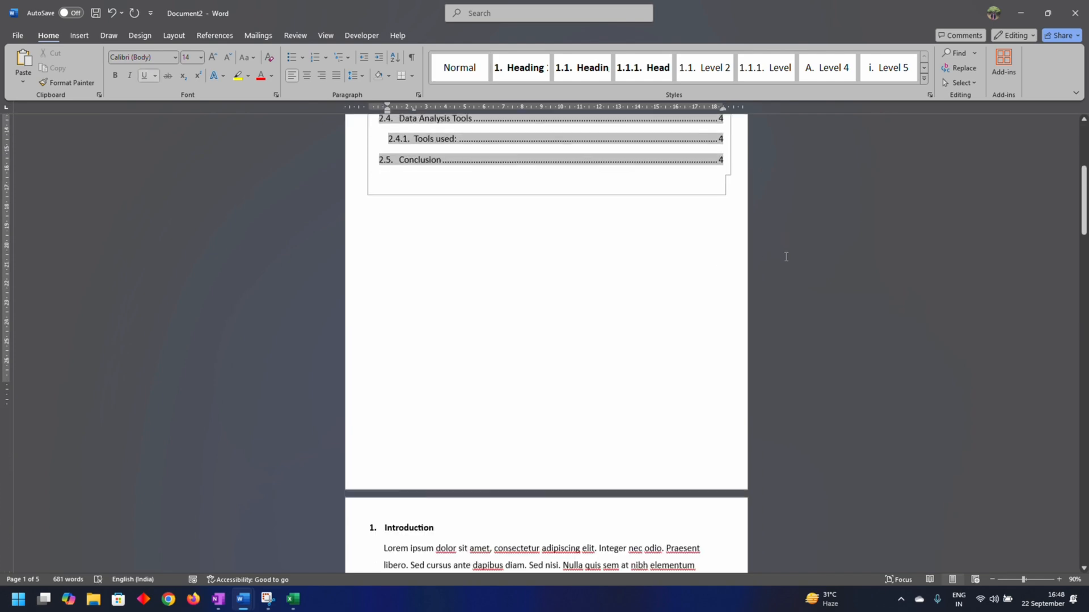
scroll(793, 274, down, 15)
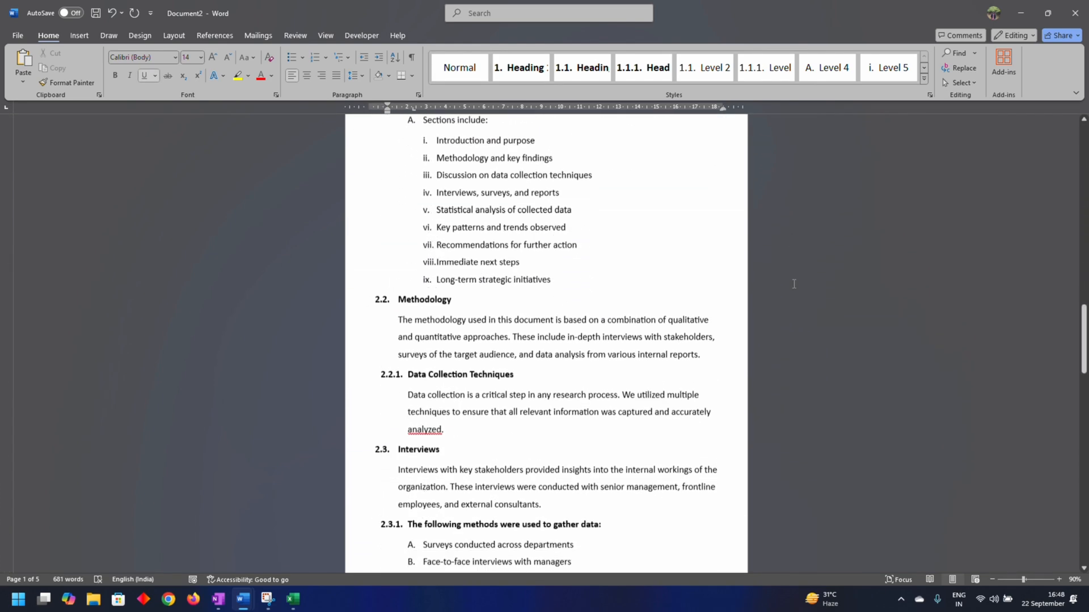
scroll(802, 287, down, 5)
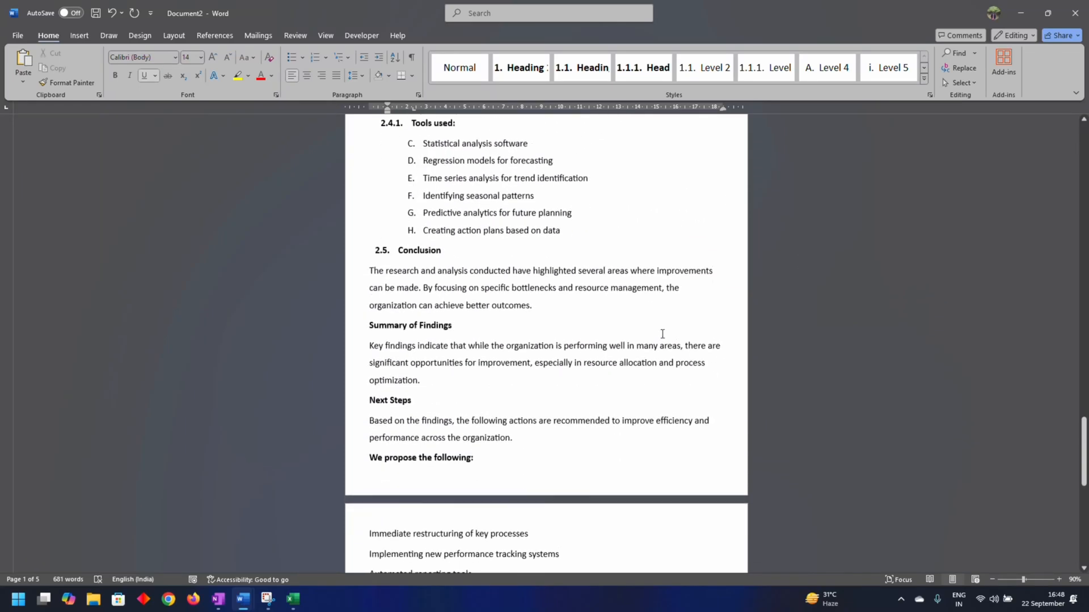
scroll(662, 333, down, 2)
scroll(679, 340, up, 5)
click(457, 253)
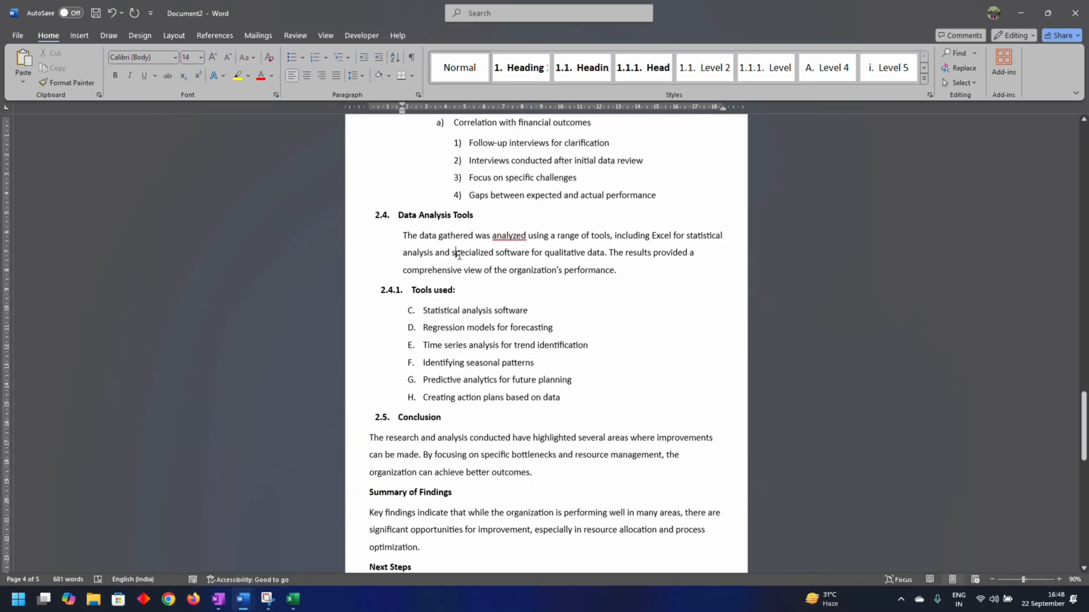
click(58, 82)
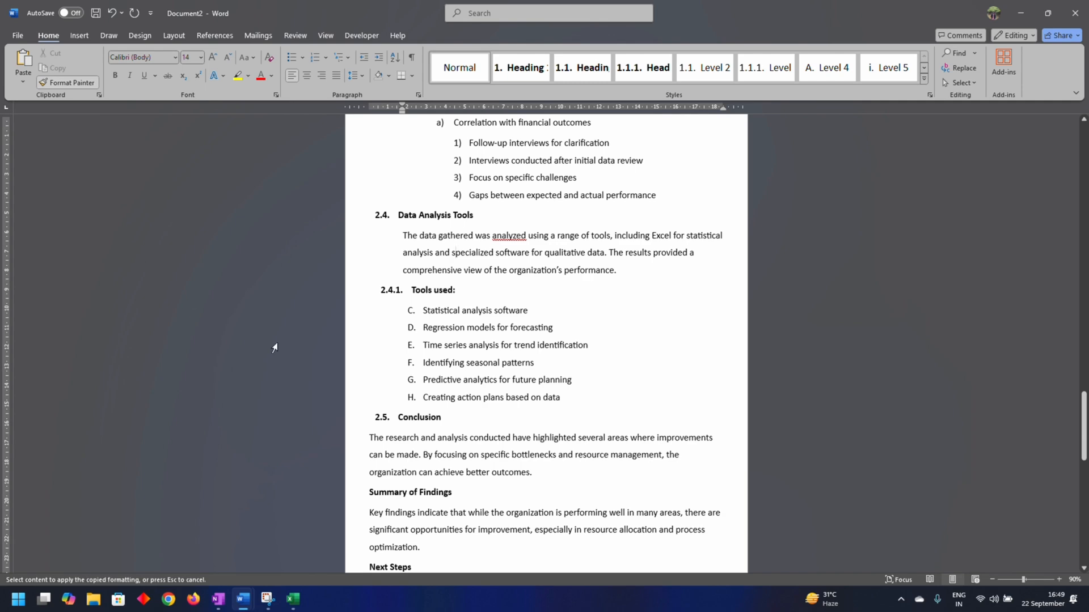
click(418, 458)
click(437, 516)
scroll(397, 482, down, 3)
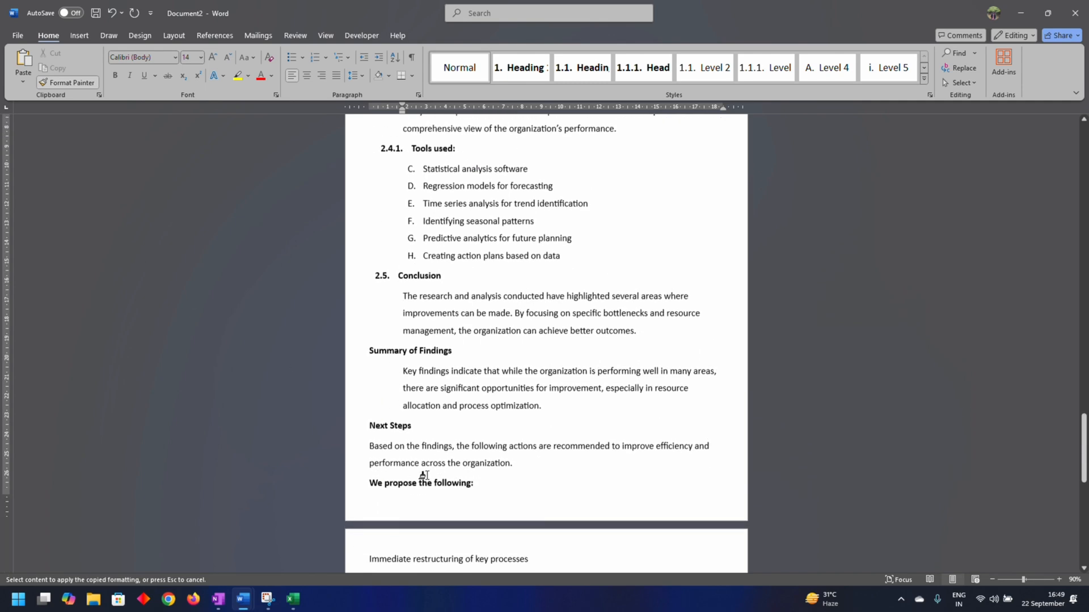
click(409, 449)
scroll(411, 451, down, 4)
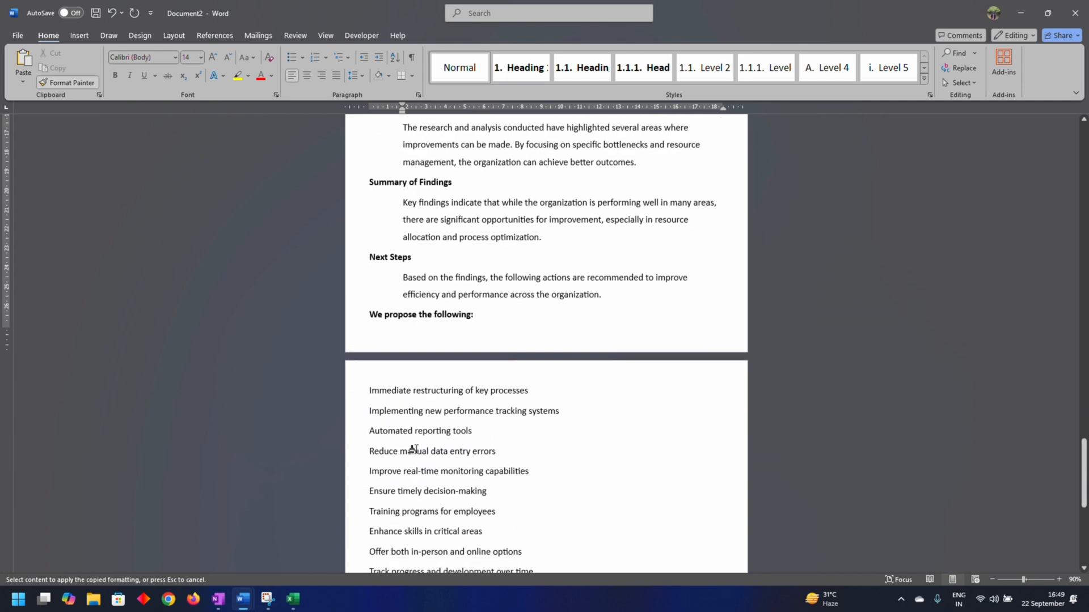
click(423, 345)
Make Summary of Findings heading 2.6, Next Steps 2.7, and 'We propose the following:' subheading 2.7.1
scroll(403, 261, up, 3)
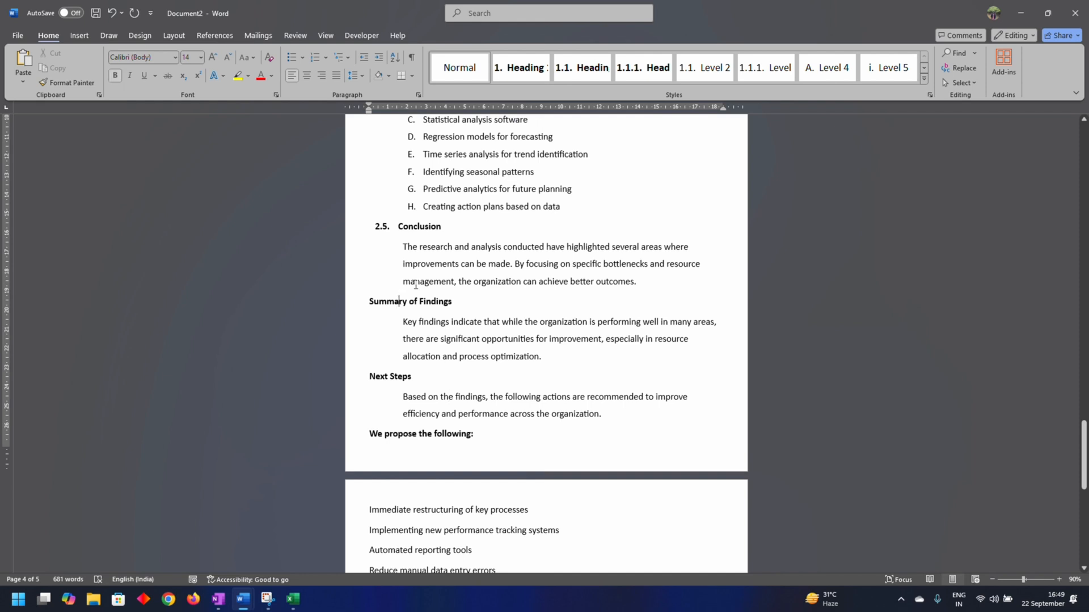
click(581, 68)
click(398, 387)
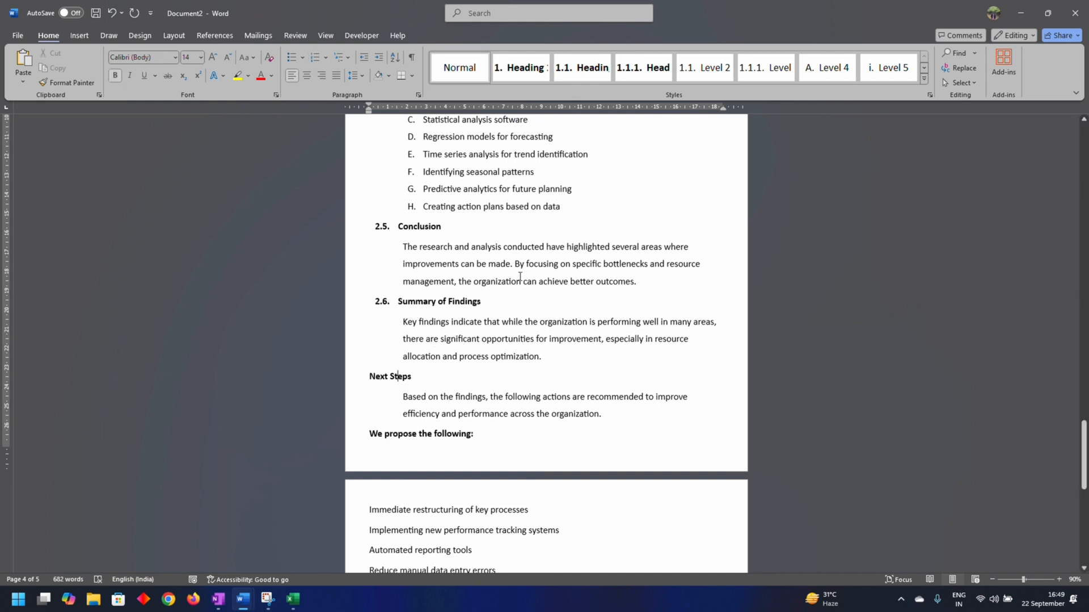
click(578, 71)
click(409, 438)
click(595, 72)
scroll(454, 330, down, 1)
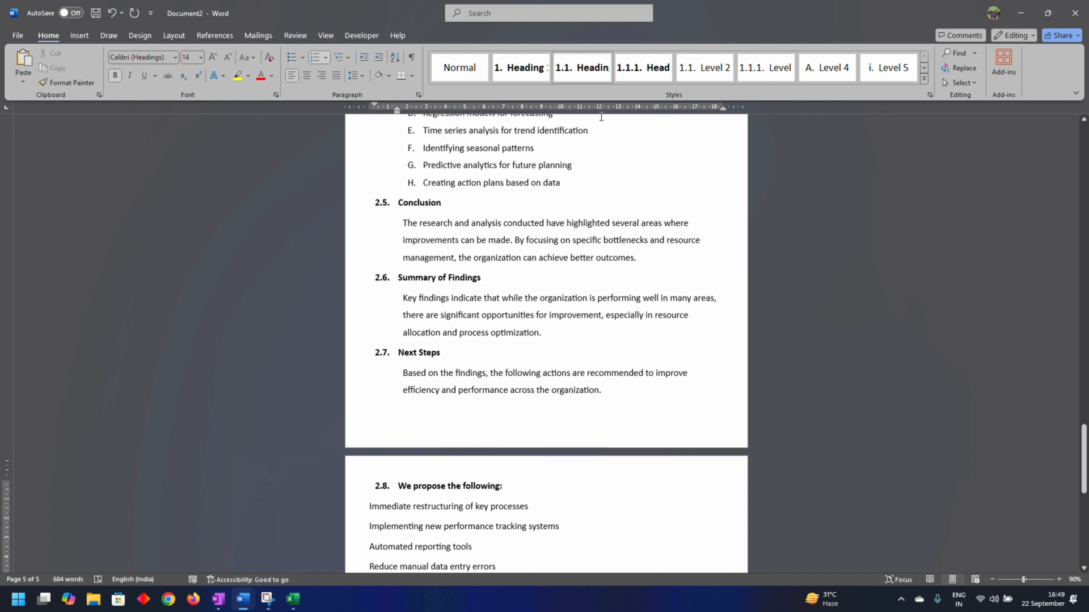
click(641, 73)
scroll(447, 425, down, 5)
Turn the ten proposal lines into a lettered list restarting at A
drag(412, 364, 468, 544)
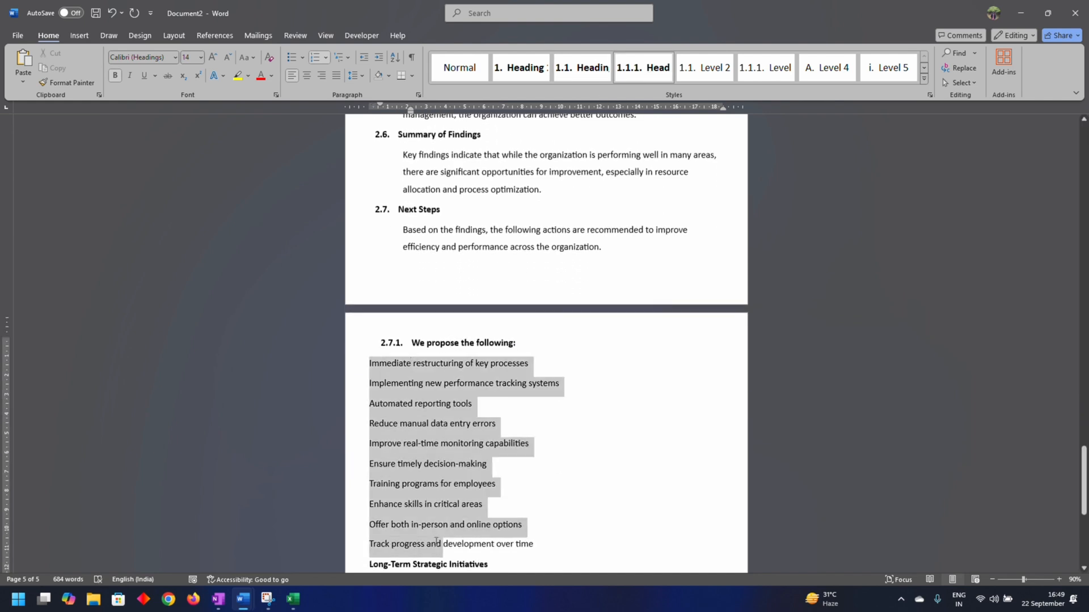
click(703, 71)
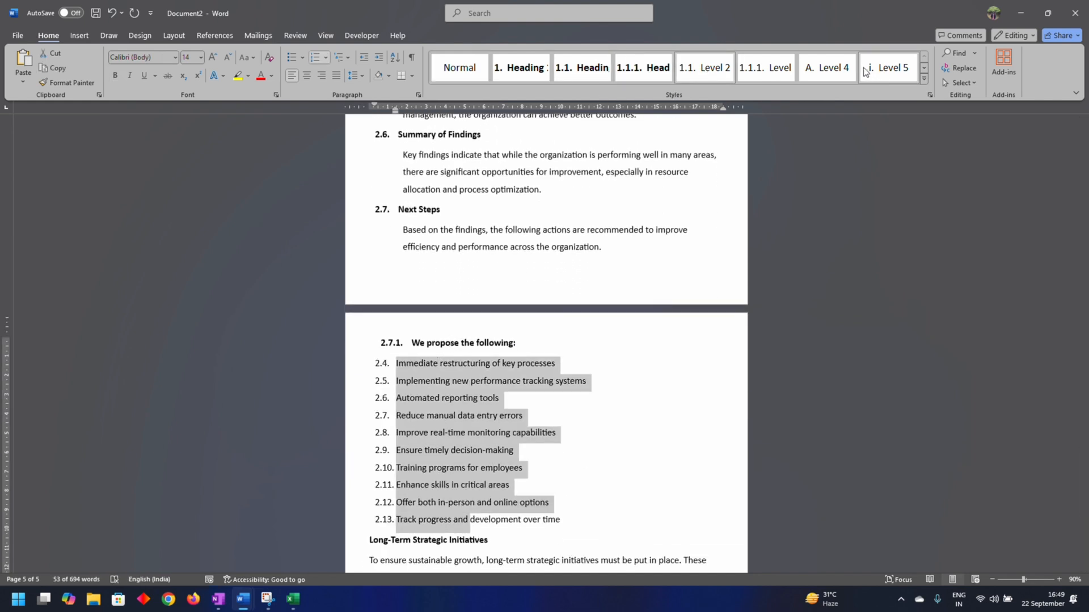
click(827, 67)
scroll(341, 341, down, 3)
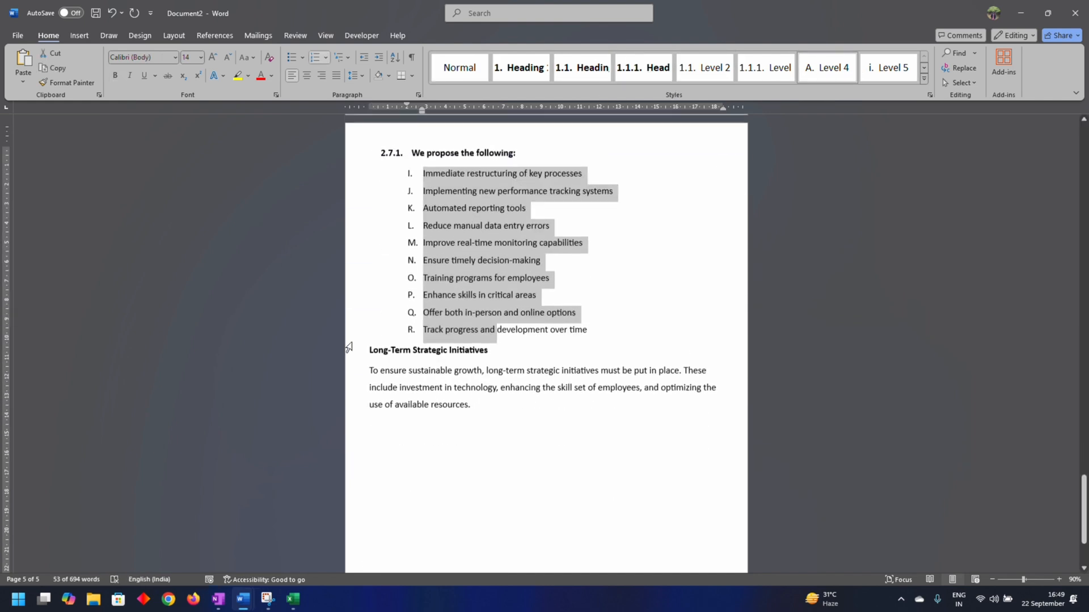
click(425, 175)
scroll(420, 227, up, 2)
right_click(411, 250)
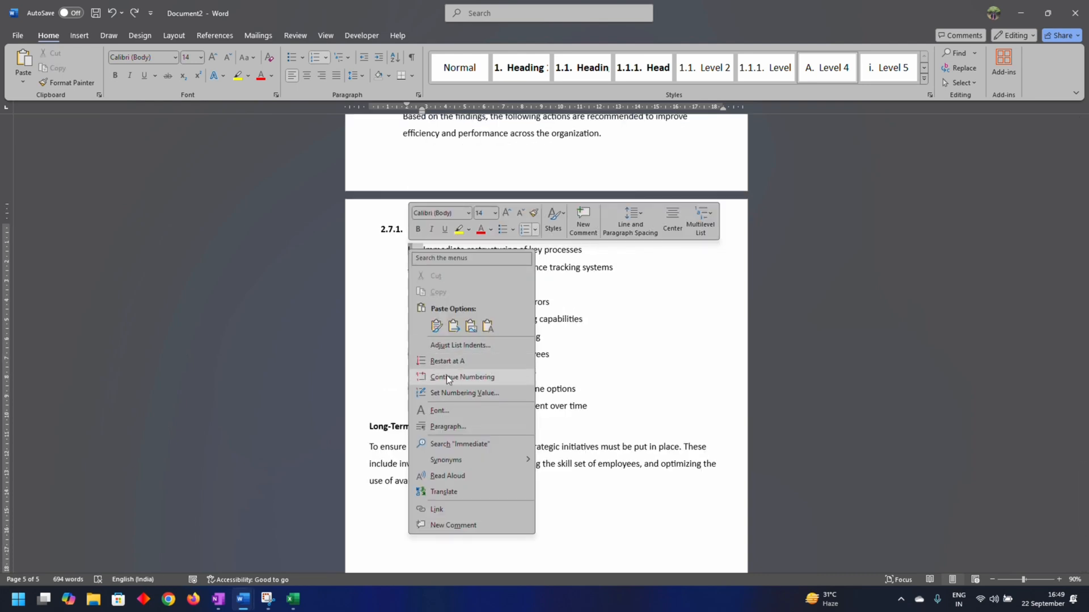
click(446, 360)
Make Long-Term Strategic Initiatives heading 2.8 and indent its paragraph to match the body text
scroll(472, 307, down, 2)
scroll(471, 307, down, 3)
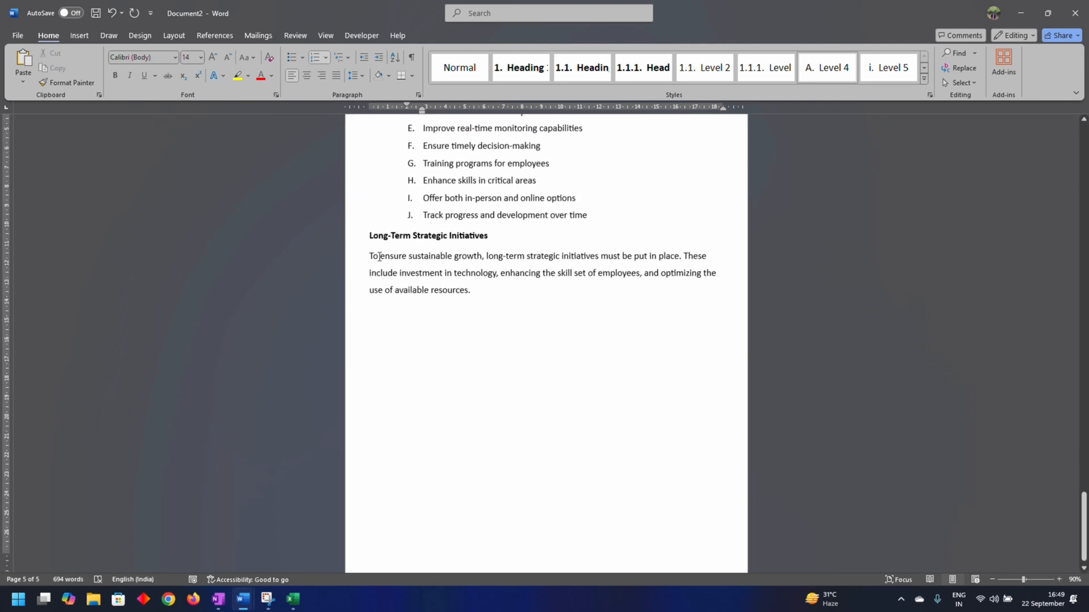
click(384, 235)
click(555, 68)
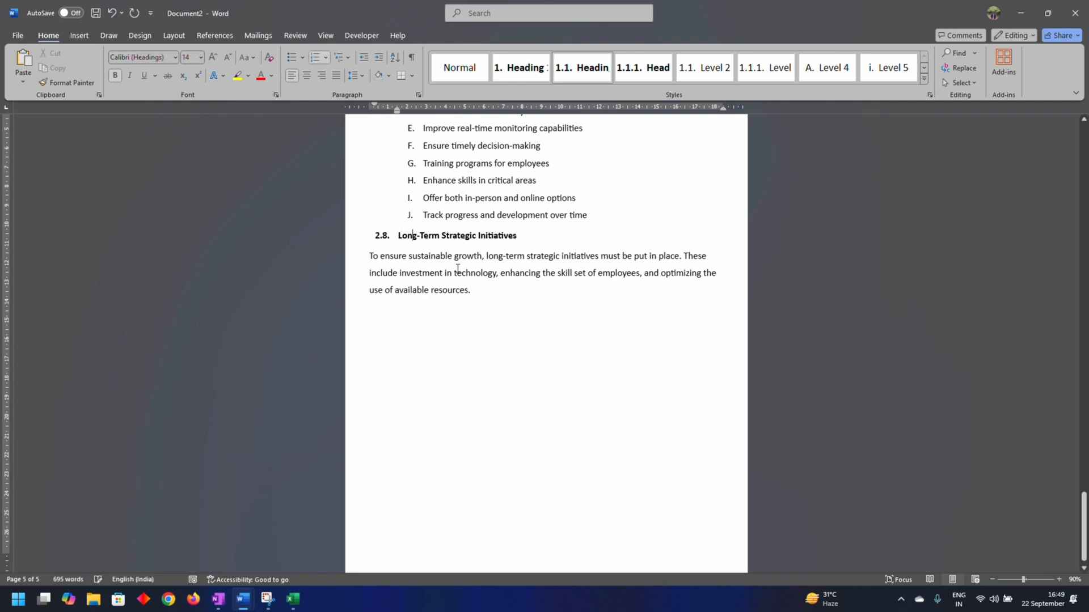
scroll(131, 124, up, 7)
click(67, 82)
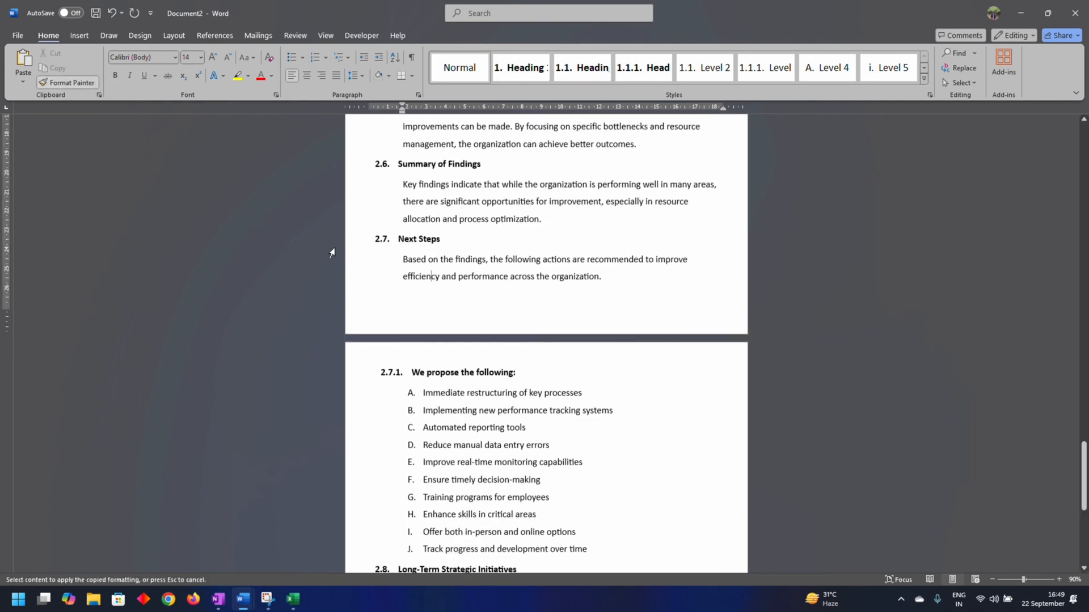
scroll(445, 345, down, 6)
click(488, 301)
scroll(420, 289, up, 2)
scroll(406, 284, up, 12)
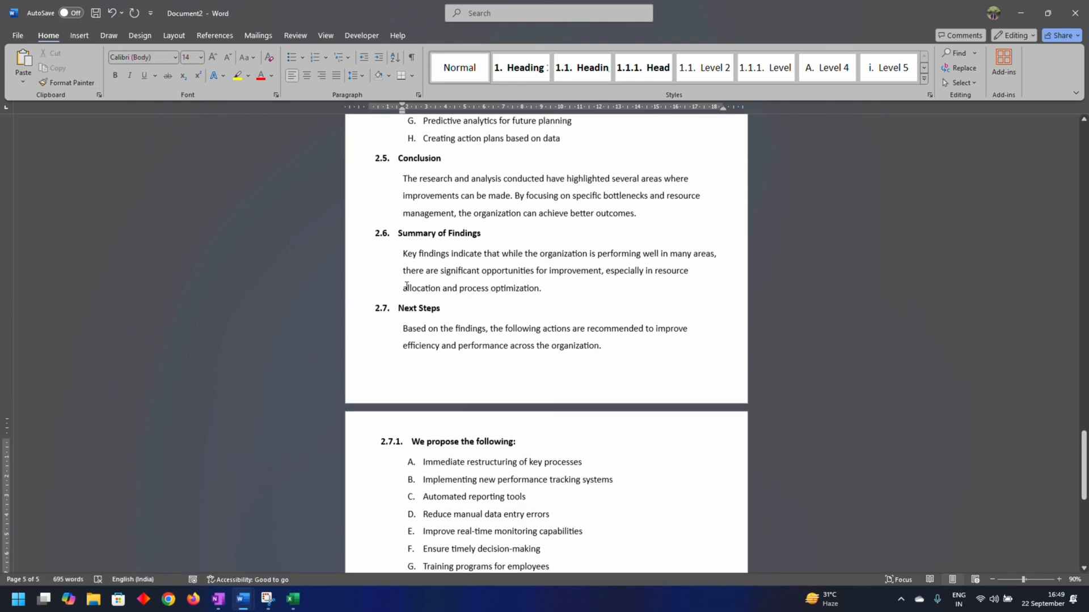
Try Format Painter near section 2.4, then undo the accidental heading change
scroll(421, 386, up, 6)
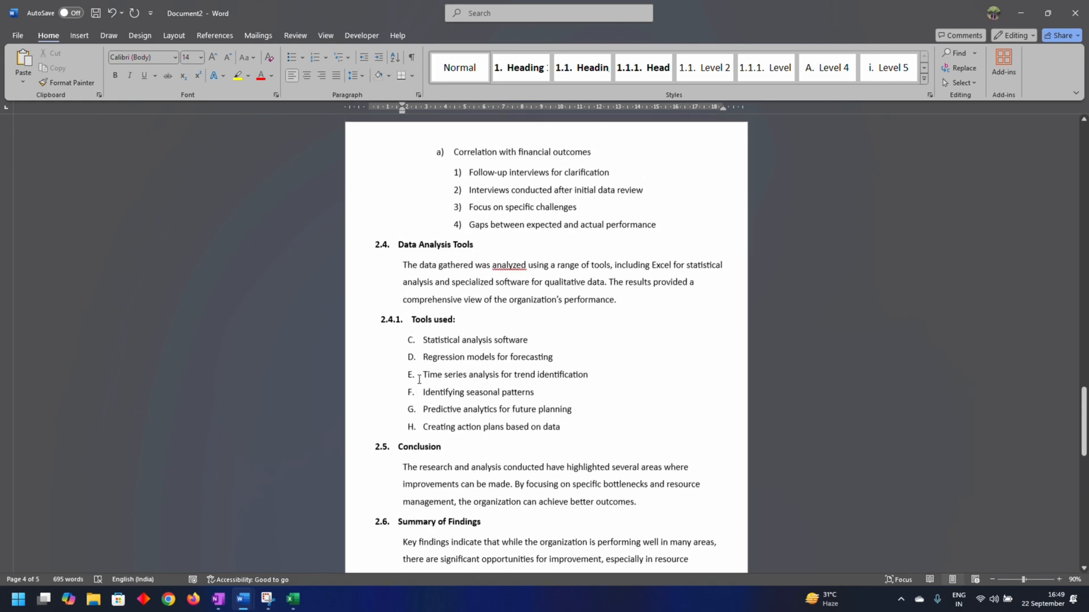
scroll(421, 379, down, 1)
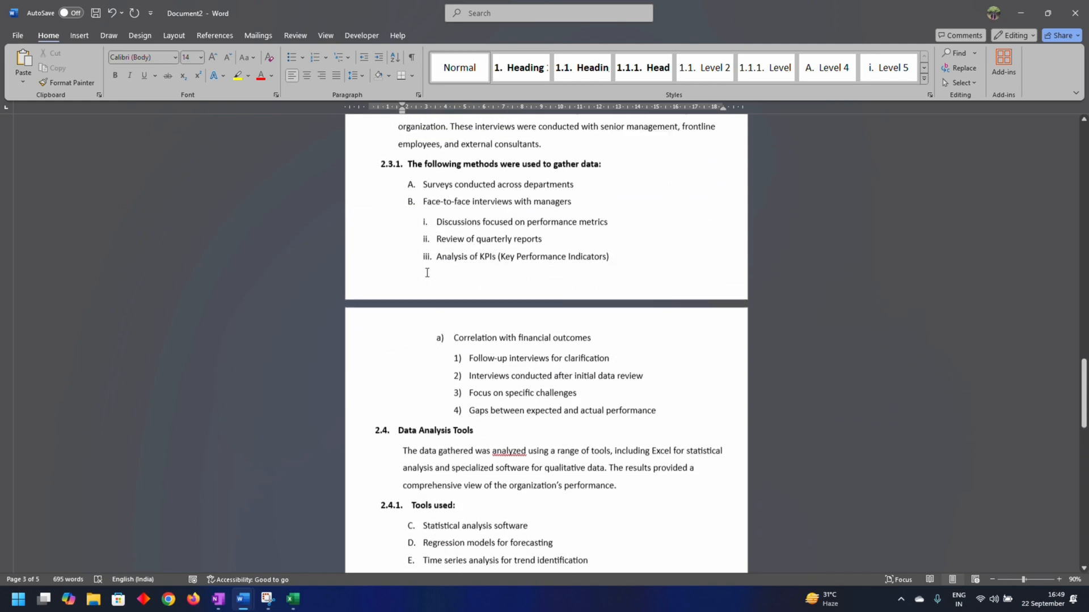
click(67, 82)
click(441, 436)
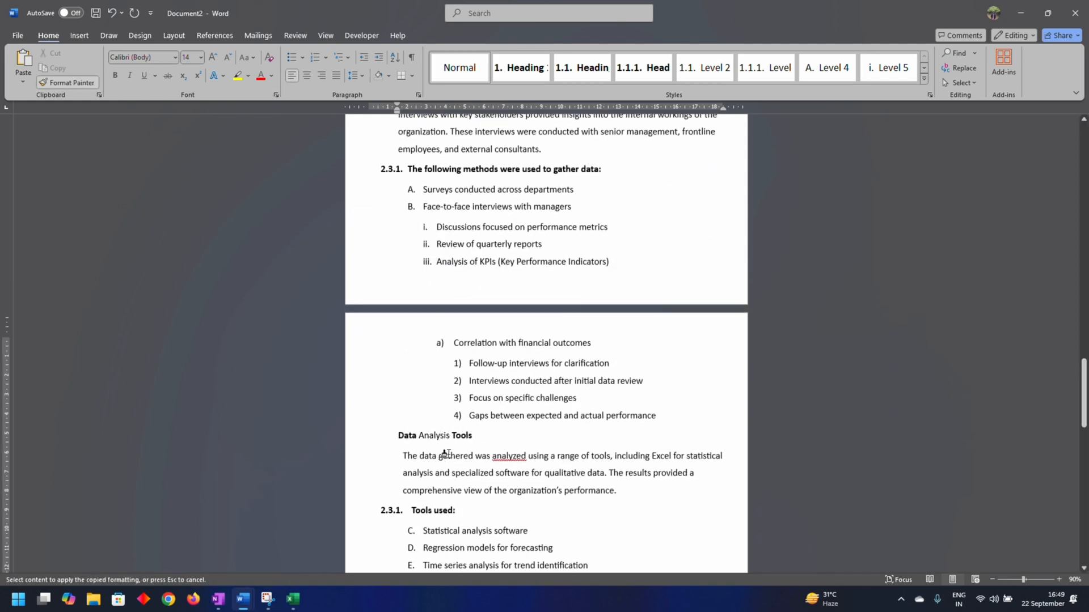
key(ctrl+z)
Copy the Interviews paragraph's indent onto the Summary of Findings, Next Steps and Long-Term Strategic Initiatives paragraphs
scroll(451, 457, up, 2)
click(420, 251)
click(67, 82)
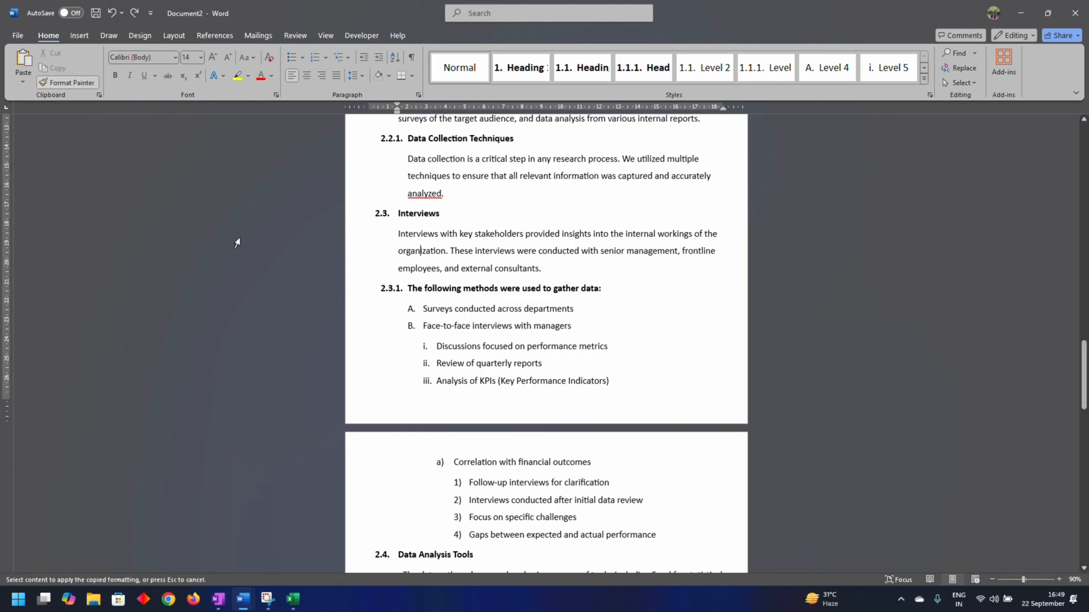
scroll(408, 295, down, 10)
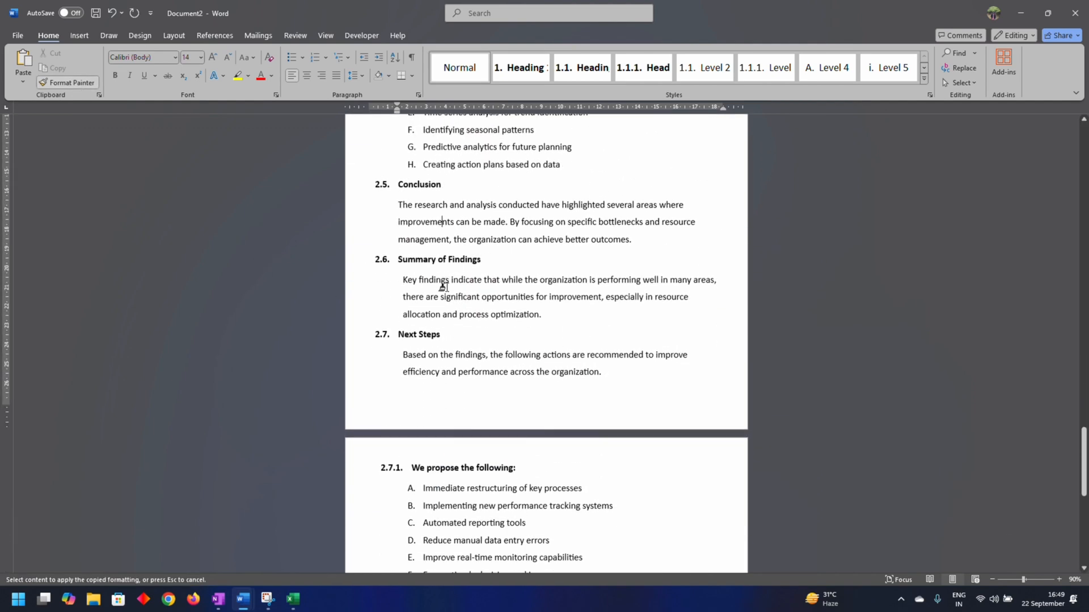
click(447, 288)
click(461, 356)
scroll(451, 397, down, 4)
click(442, 477)
key(Escape)
Check the Contents table and cancel the Save prompt without saving
scroll(434, 442, up, 2)
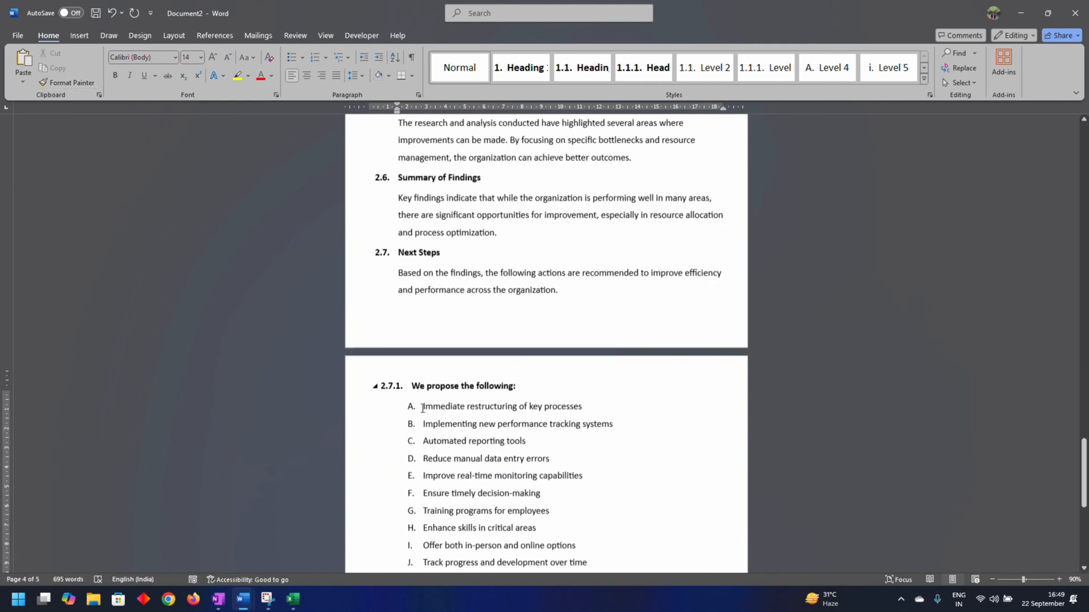
scroll(422, 408, up, 20)
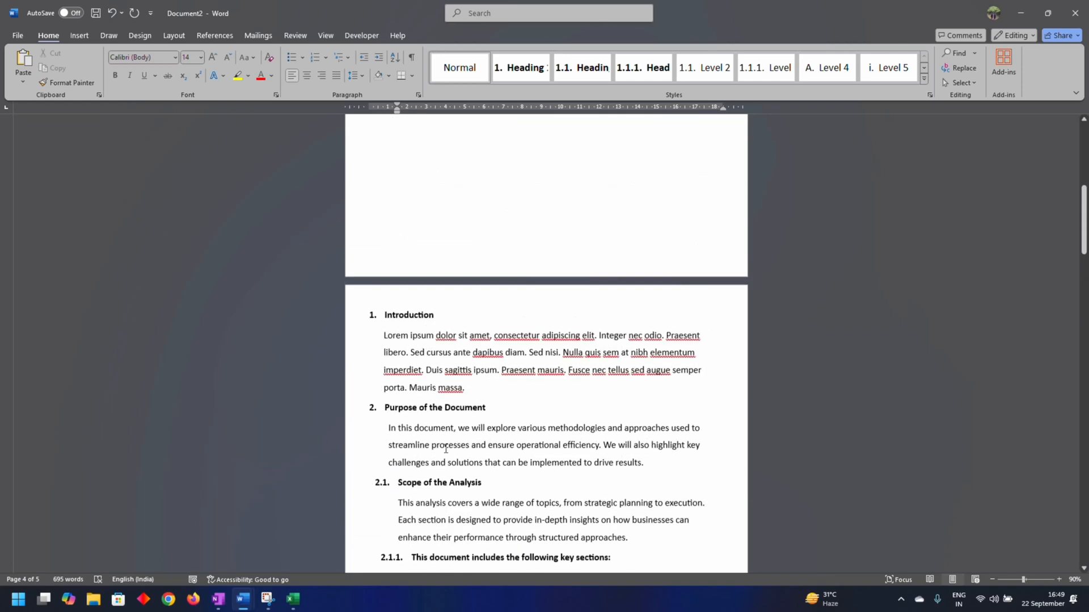
scroll(447, 451, up, 10)
click(479, 395)
key(ctrl+s)
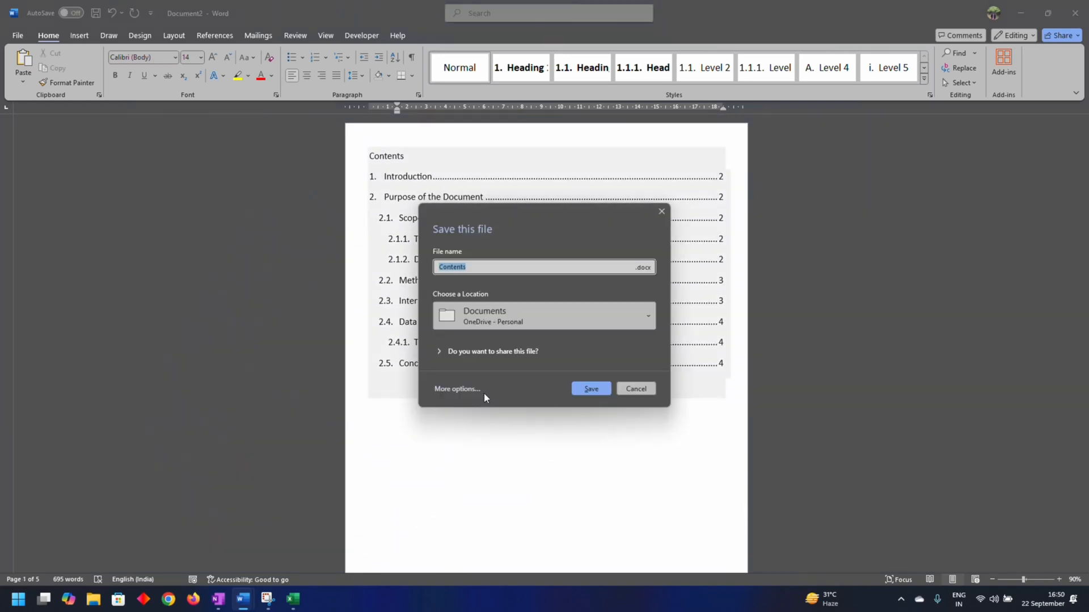
key(Escape)
Reapply the copied indent to the Next Steps and 2.8 paragraphs
scroll(608, 304, down, 2)
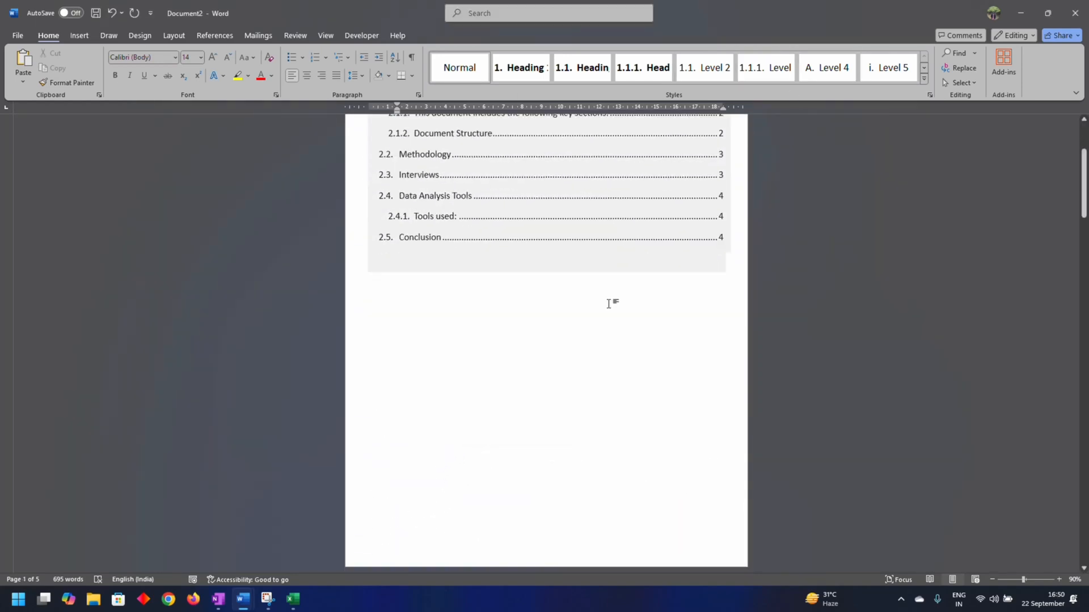
scroll(608, 304, down, 10)
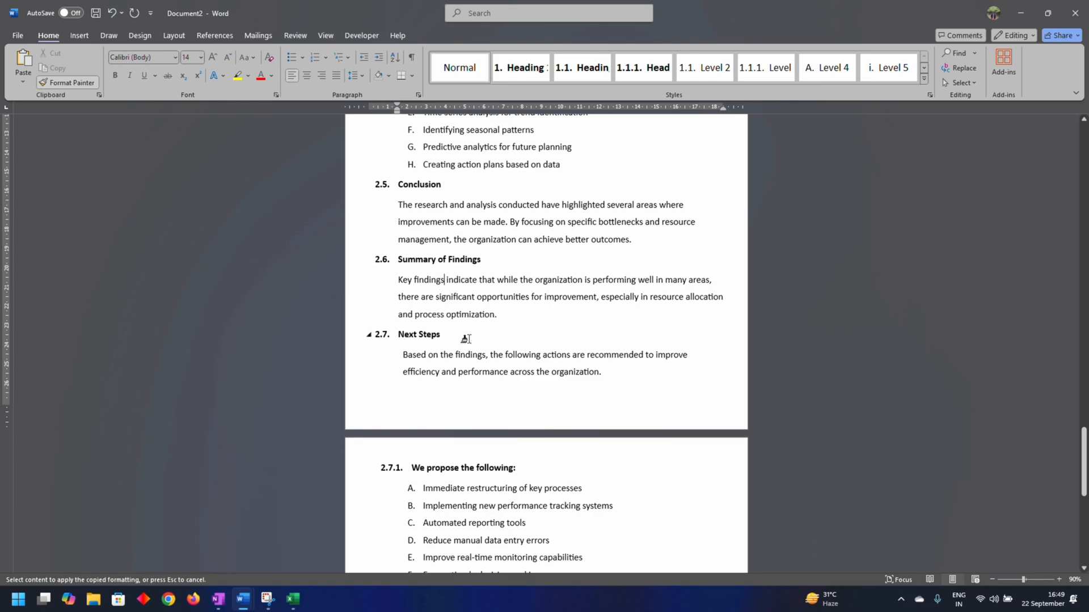
click(461, 355)
scroll(456, 374, down, 3)
click(441, 482)
key(Escape)
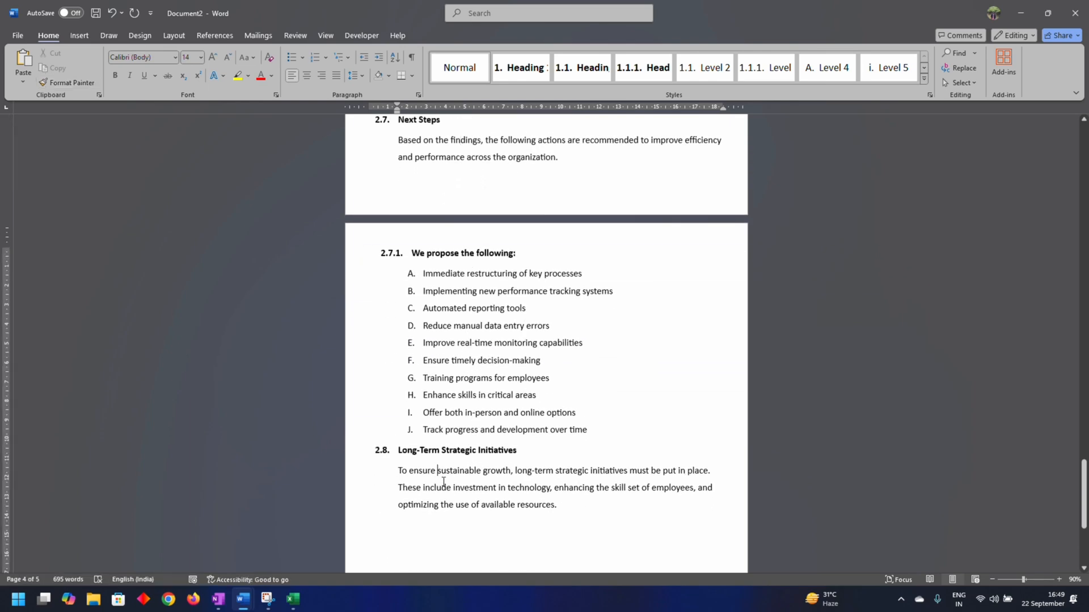
scroll(425, 409, up, 15)
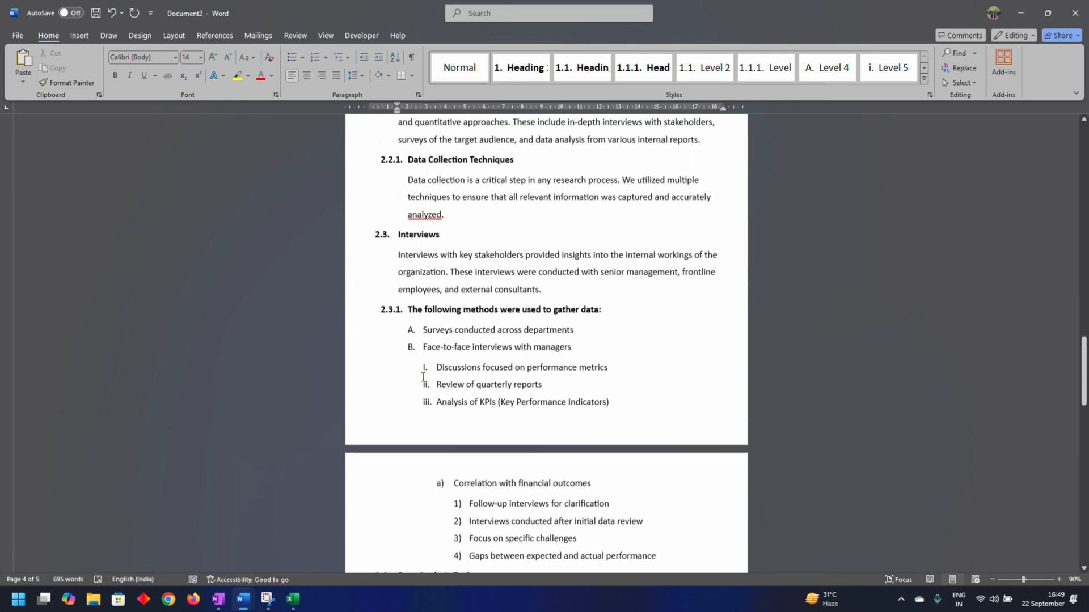
scroll(423, 377, up, 20)
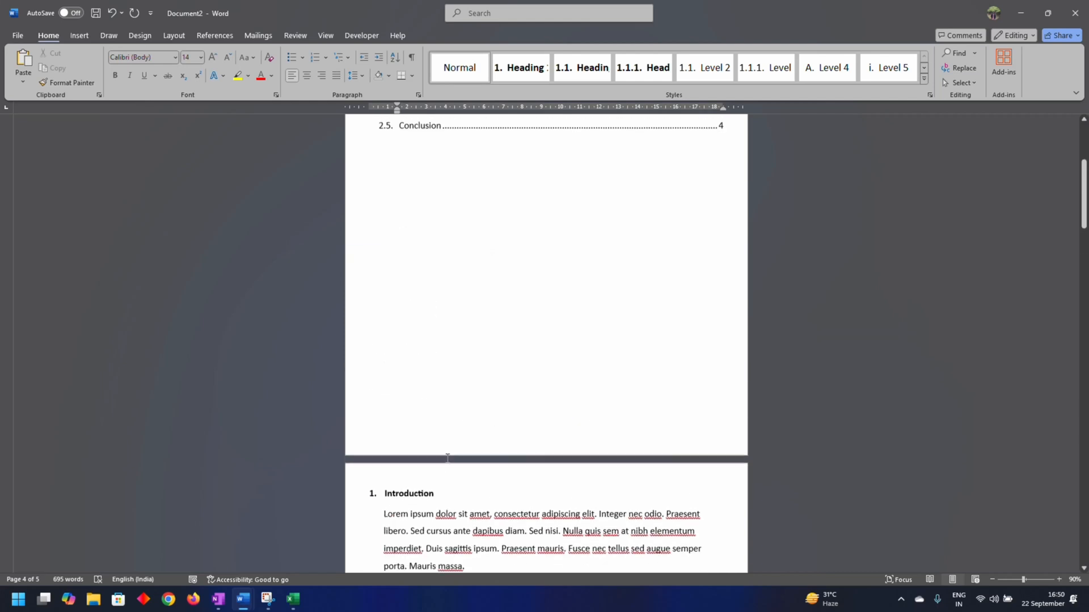
Check the Contents table again and dismiss the Save prompt without saving
scroll(447, 458, up, 5)
click(478, 399)
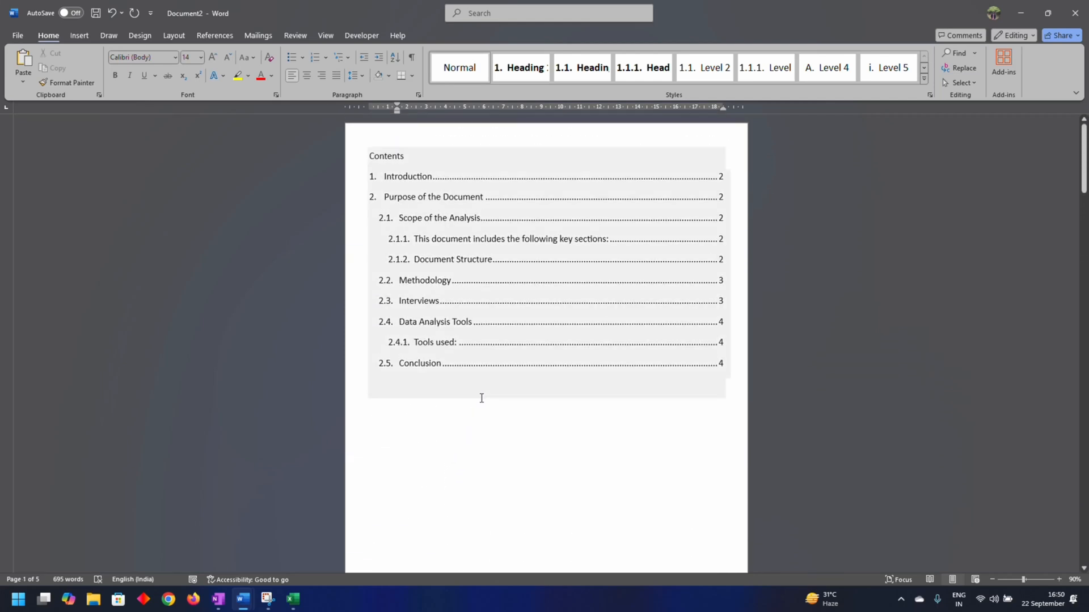
key(ctrl+s)
key(Escape)
Select all 695 words, including the Contents table, and delete them
scroll(613, 301, down, 10)
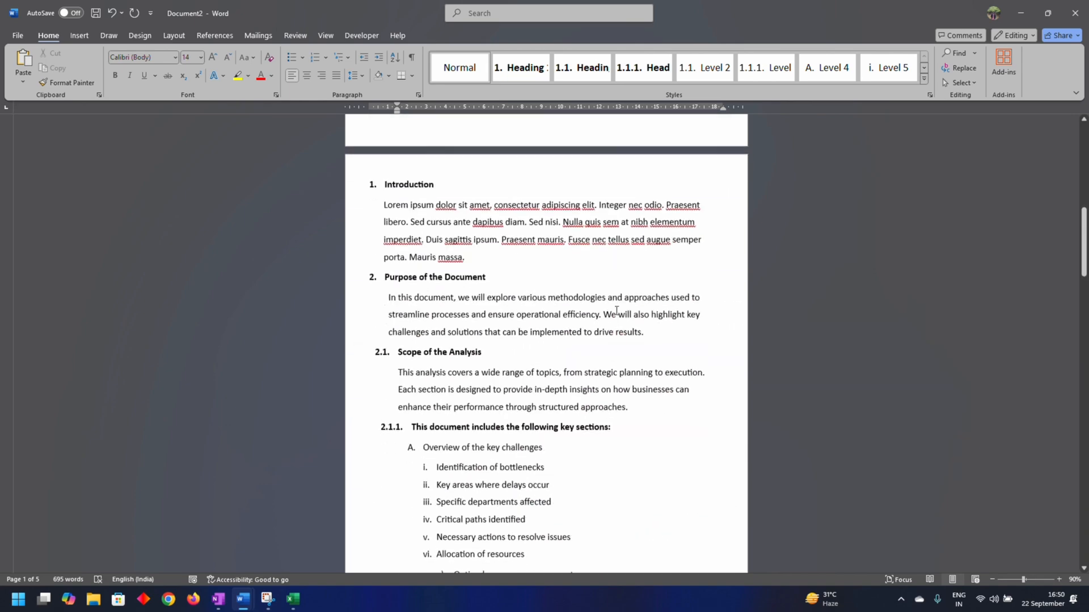
key(ctrl+a)
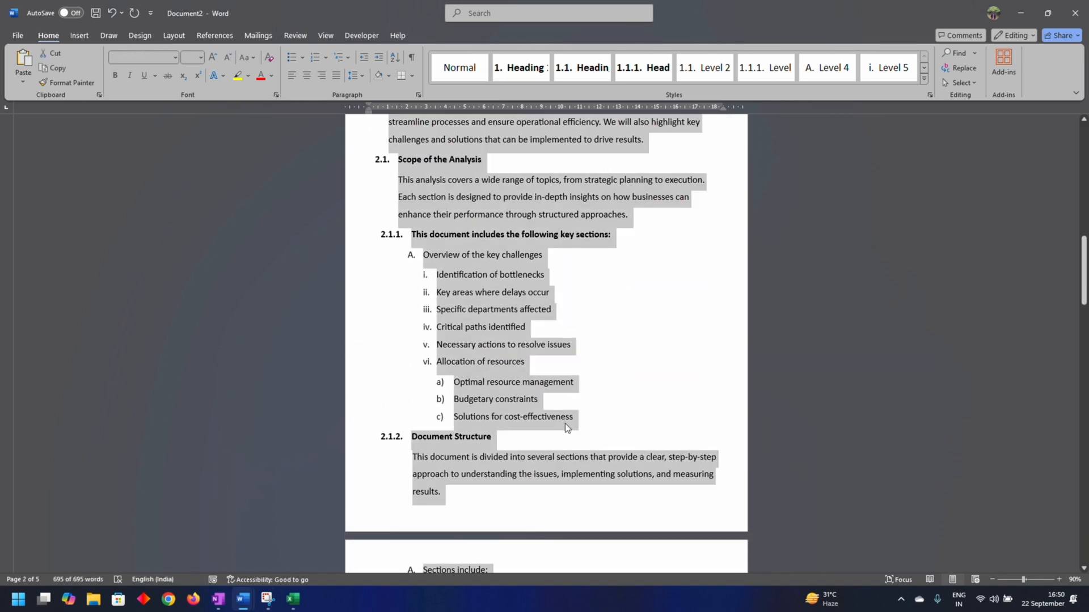
key(Delete)
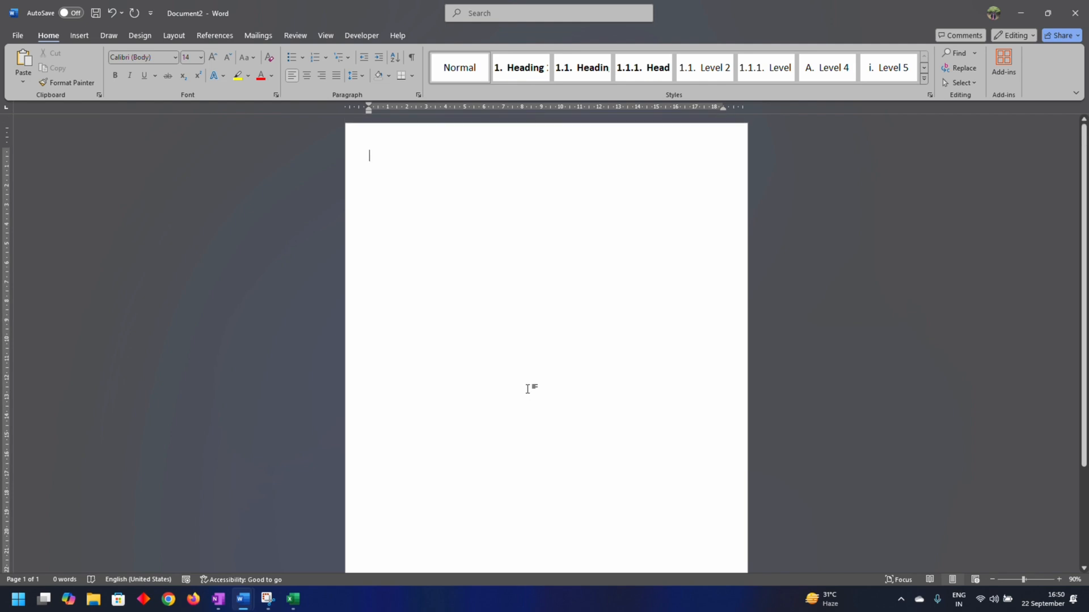
Set the footer distance to 0.5 cm and add a Plain Number 3 page number at the bottom right
scroll(634, 236, down, 3)
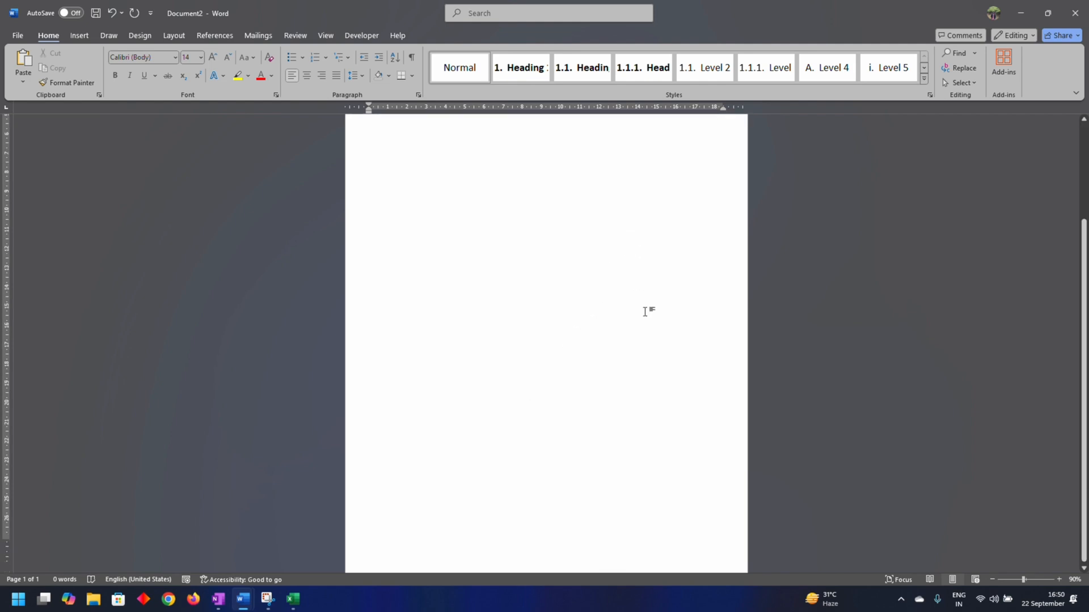
double_click(605, 553)
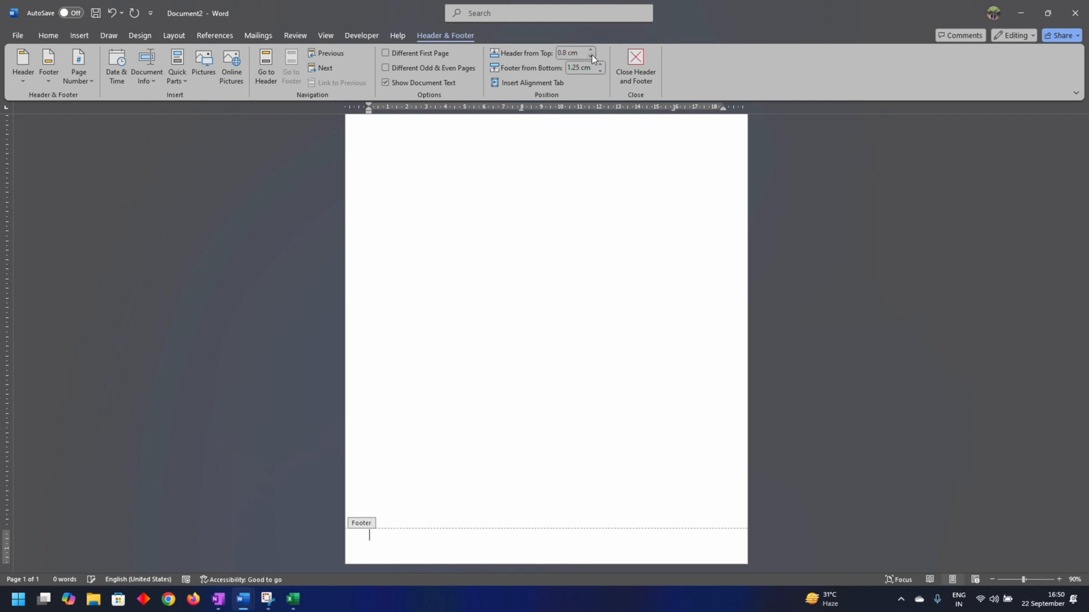
click(600, 70)
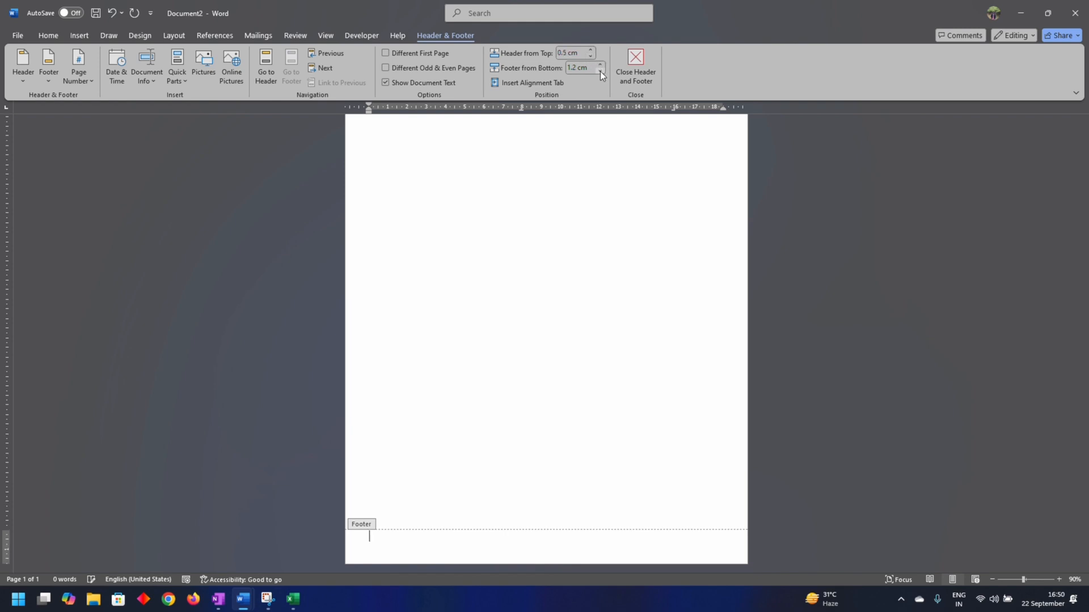
click(79, 74)
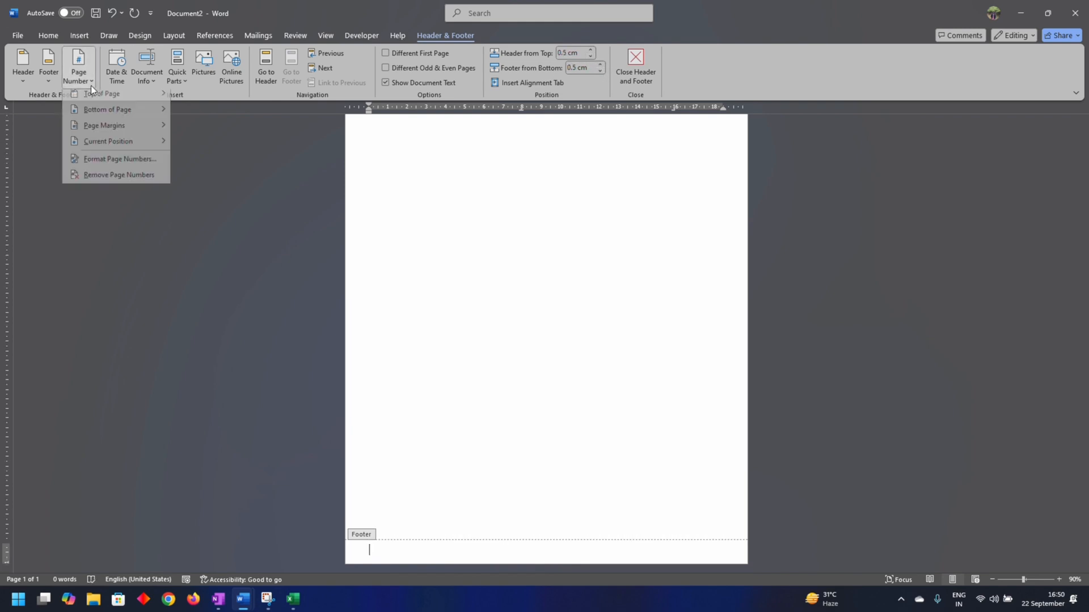
mouse_move(113, 116)
click(342, 285)
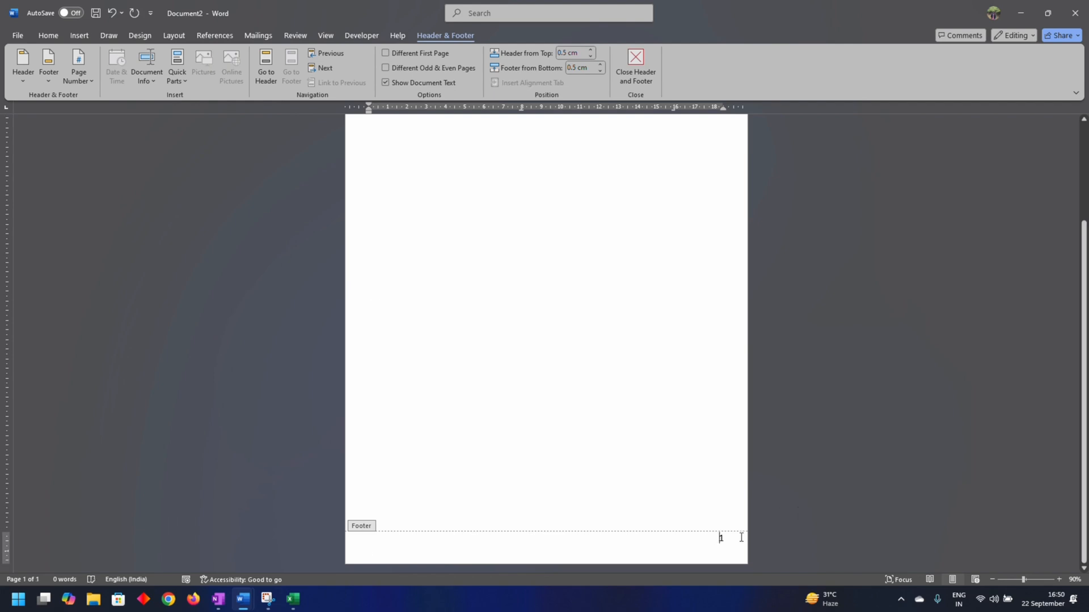
Make the footer page number size 14, remove the empty line below it, and close the footer
double_click(721, 538)
click(48, 35)
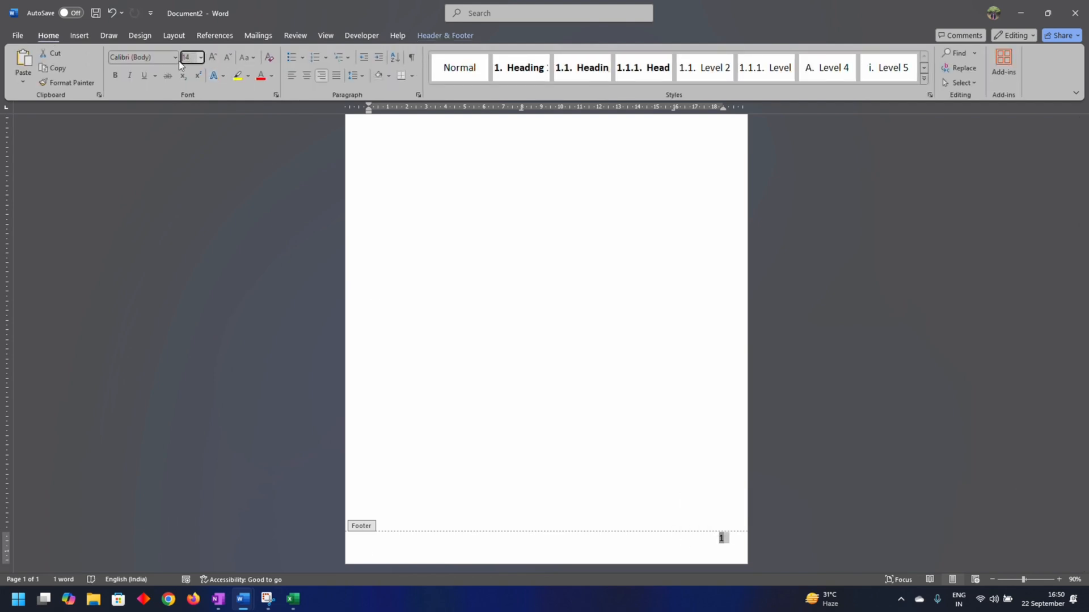
text(14)
key(Return)
click(674, 553)
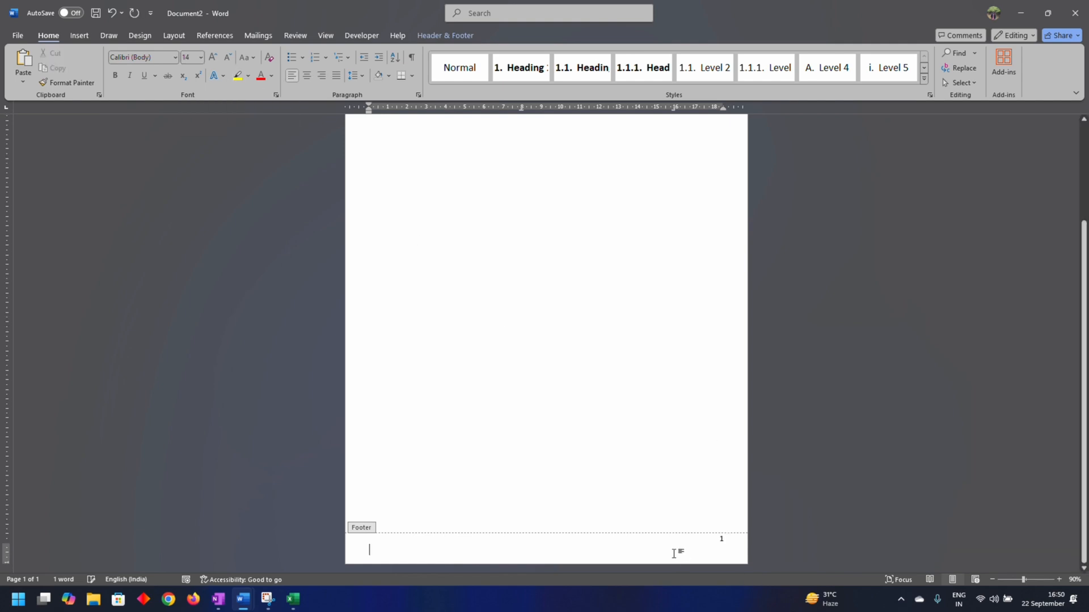
key(BackSpace)
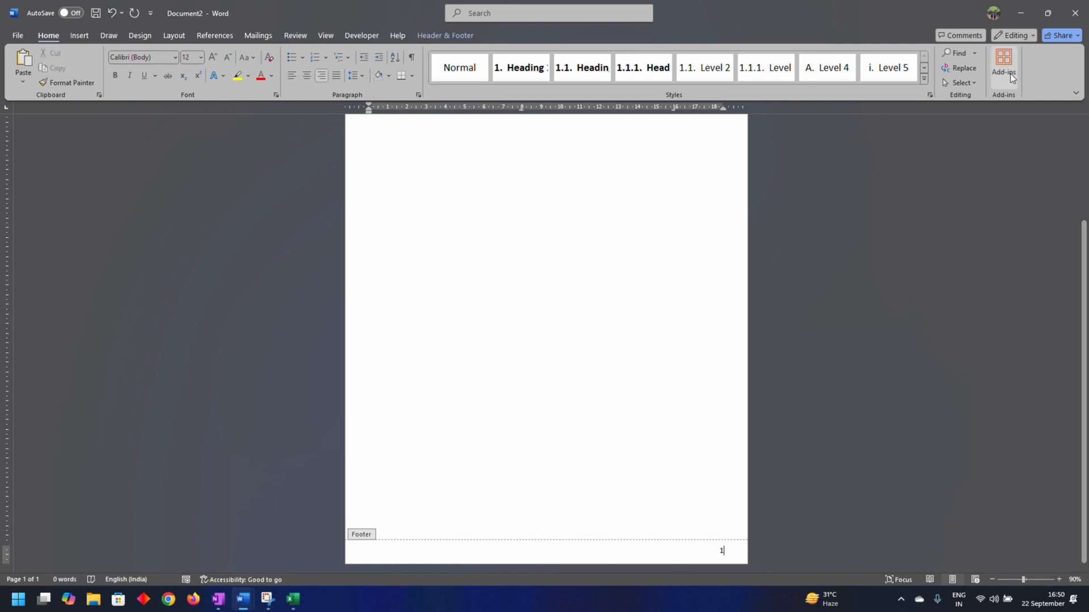
click(457, 37)
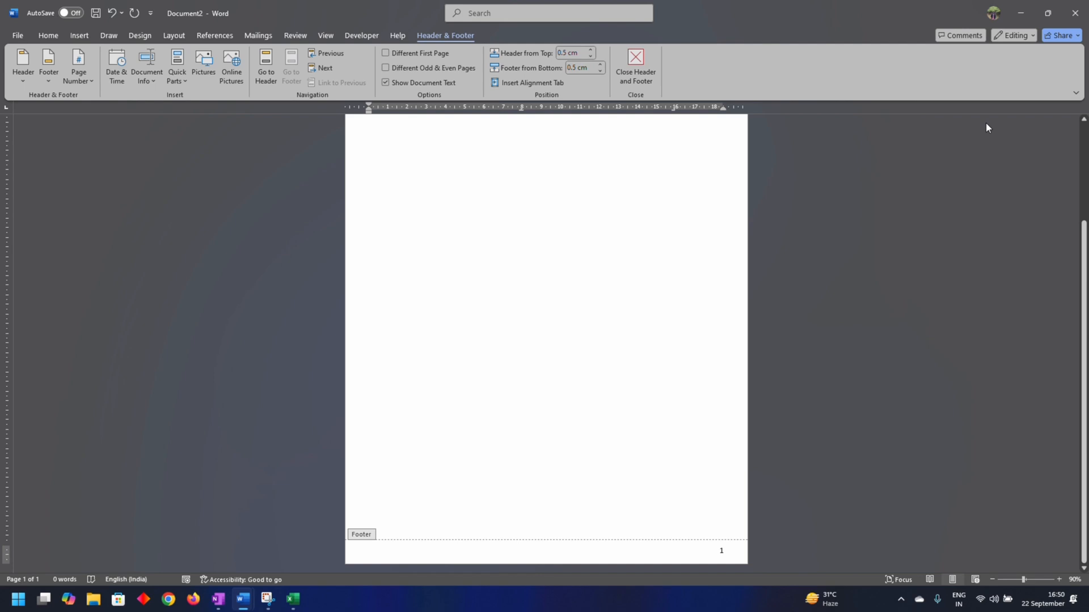
click(649, 63)
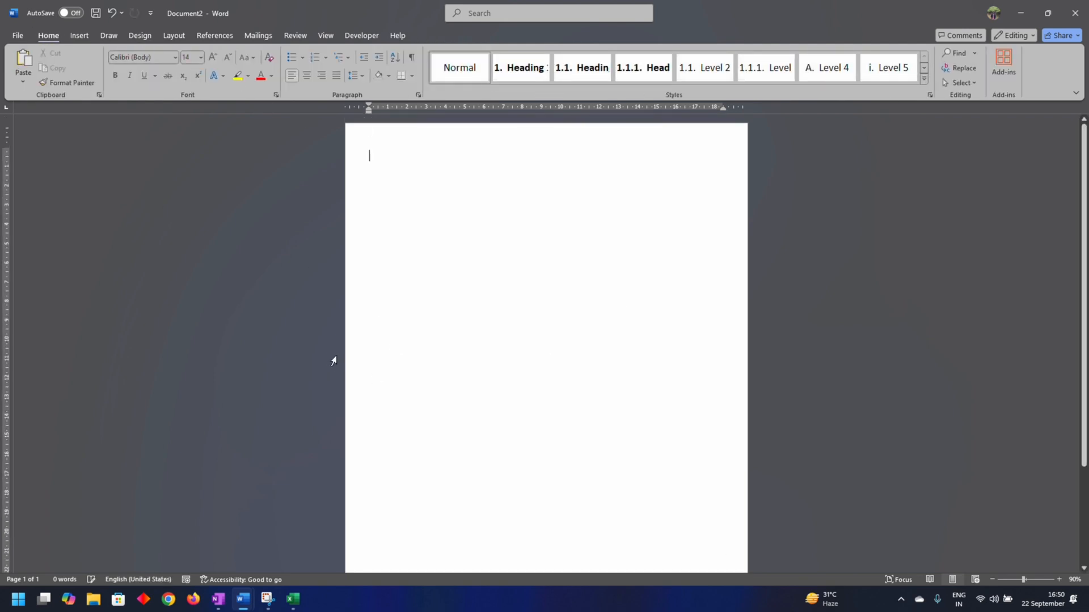
Save the emptied document to the Desktop as a Word Template named 'Template'
key(F12)
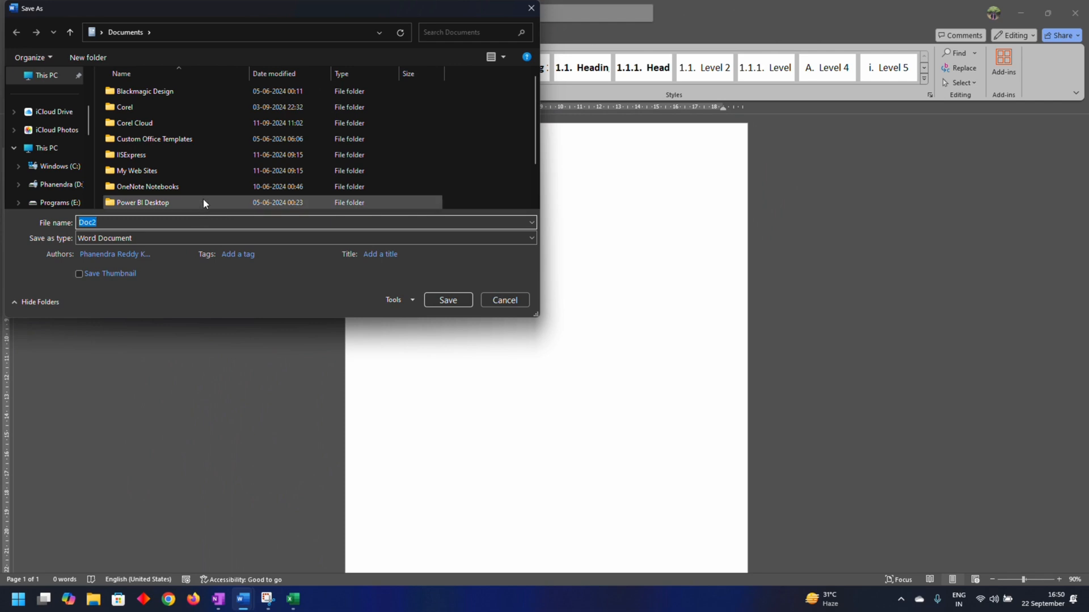
text(T)
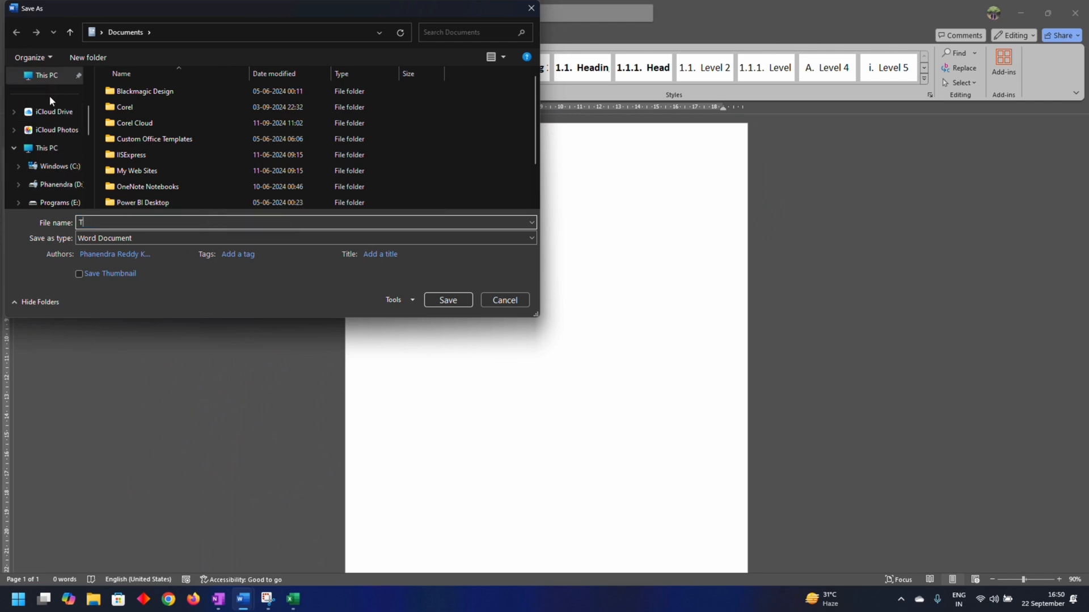
scroll(49, 102, up, 2)
click(48, 151)
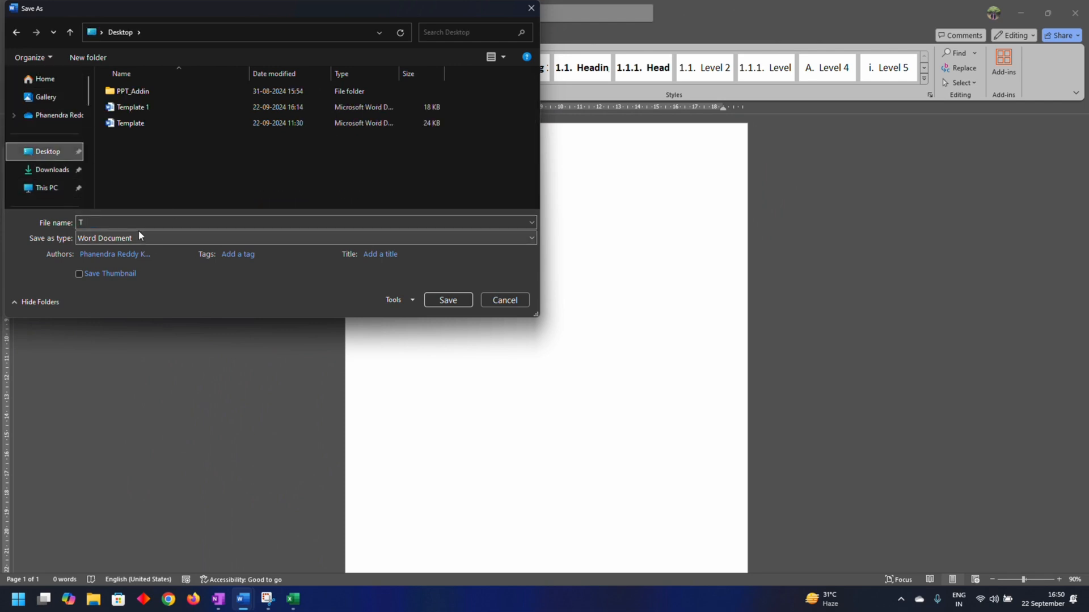
click(99, 223)
click(98, 223)
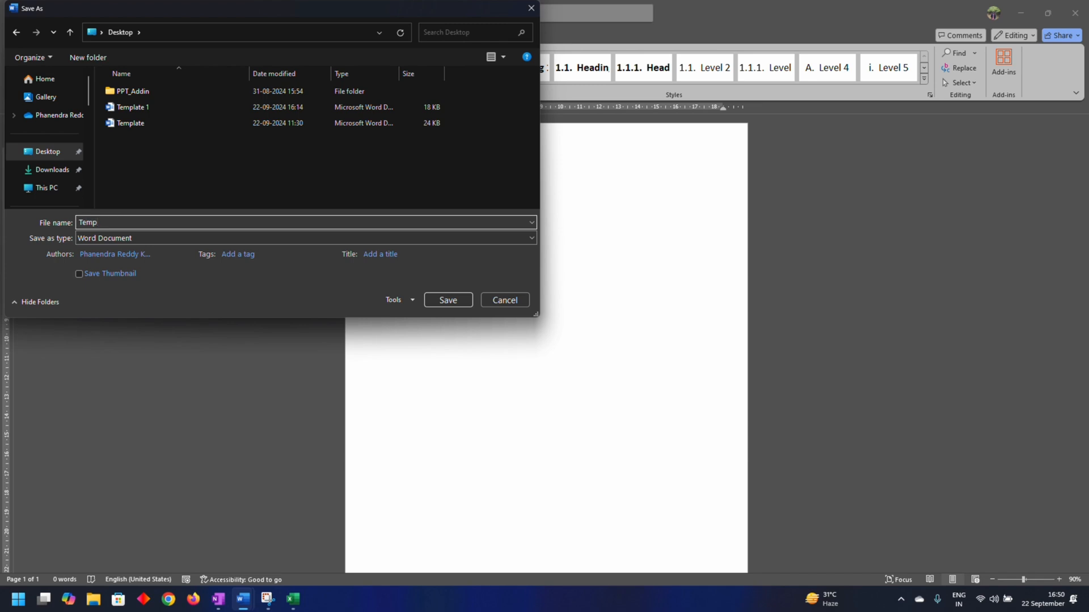
click(125, 239)
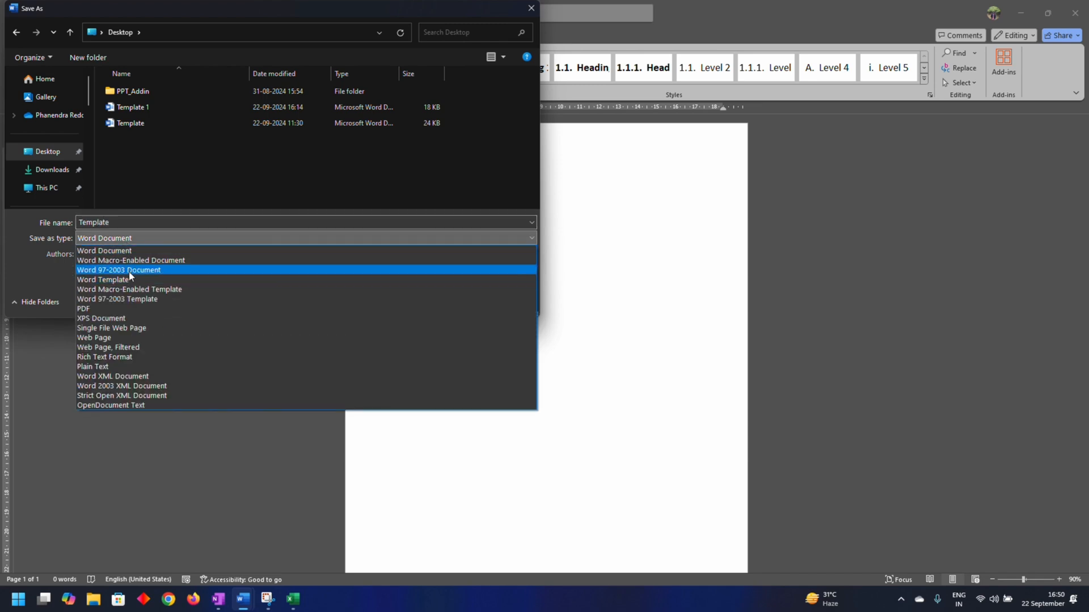
click(129, 280)
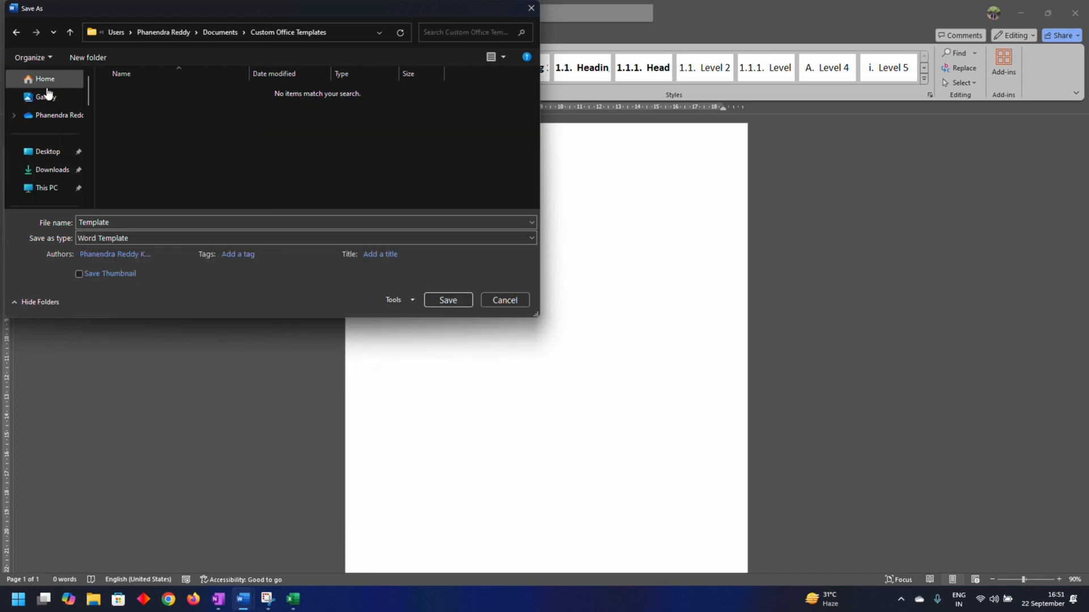
click(49, 152)
click(447, 301)
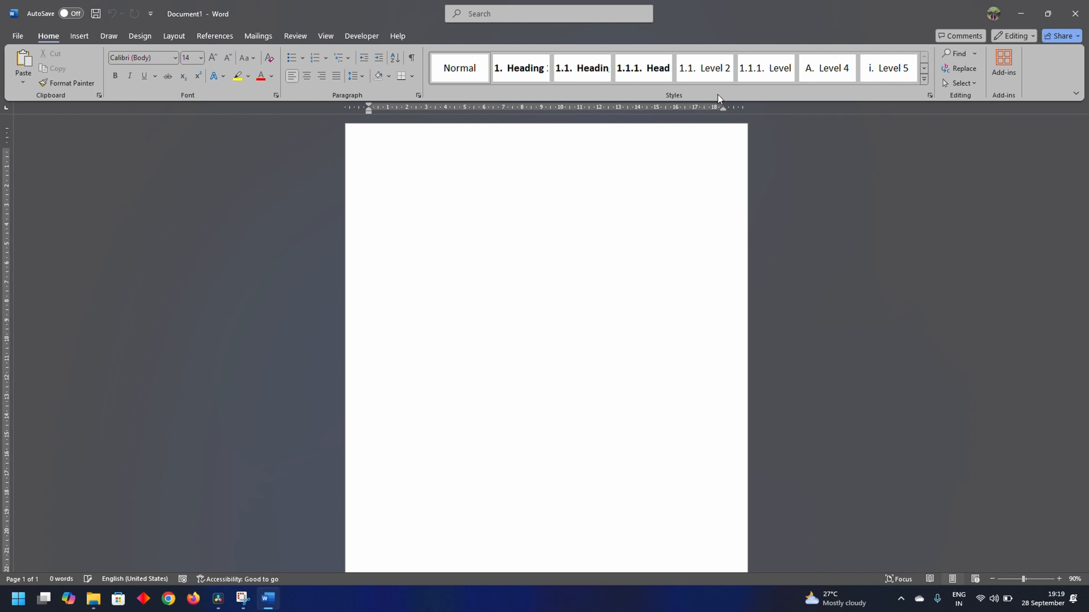
In Manage Styles > Restrict, block theme or scheme switching and style set switching
click(716, 74)
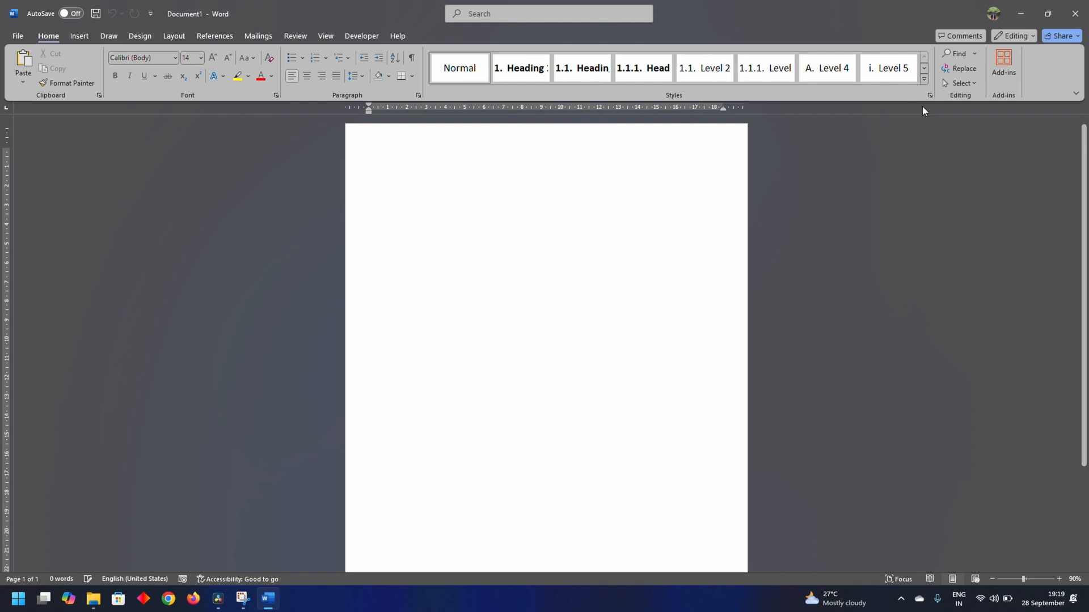
click(929, 96)
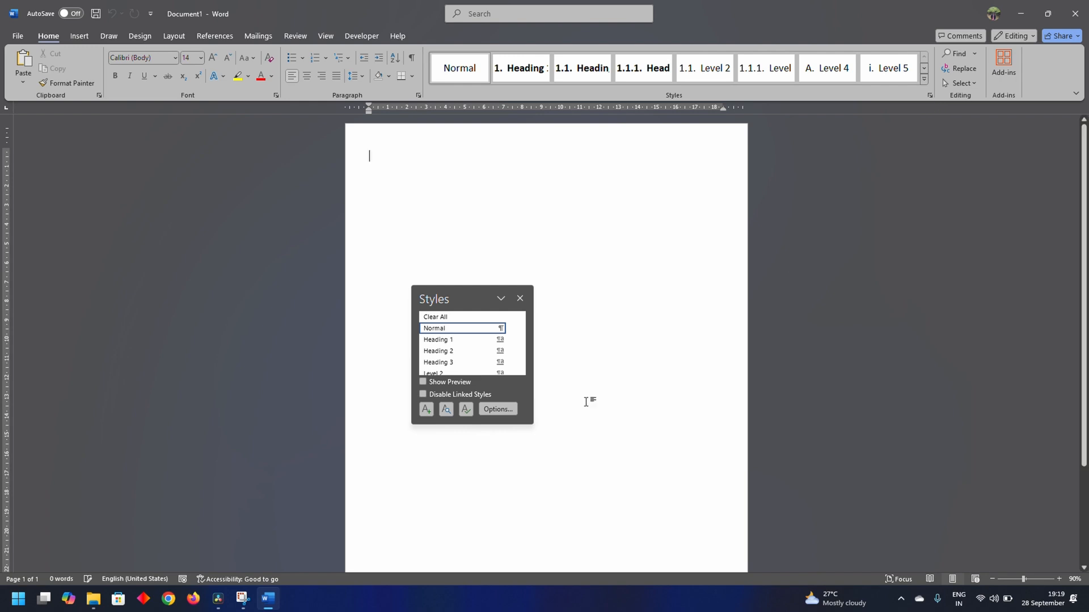
click(462, 412)
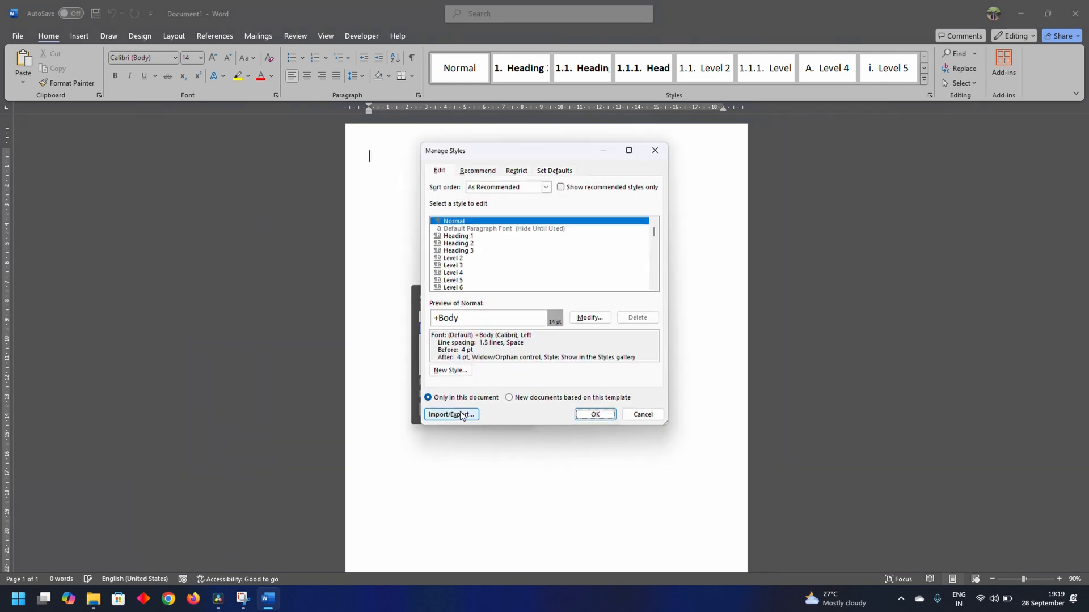
click(516, 171)
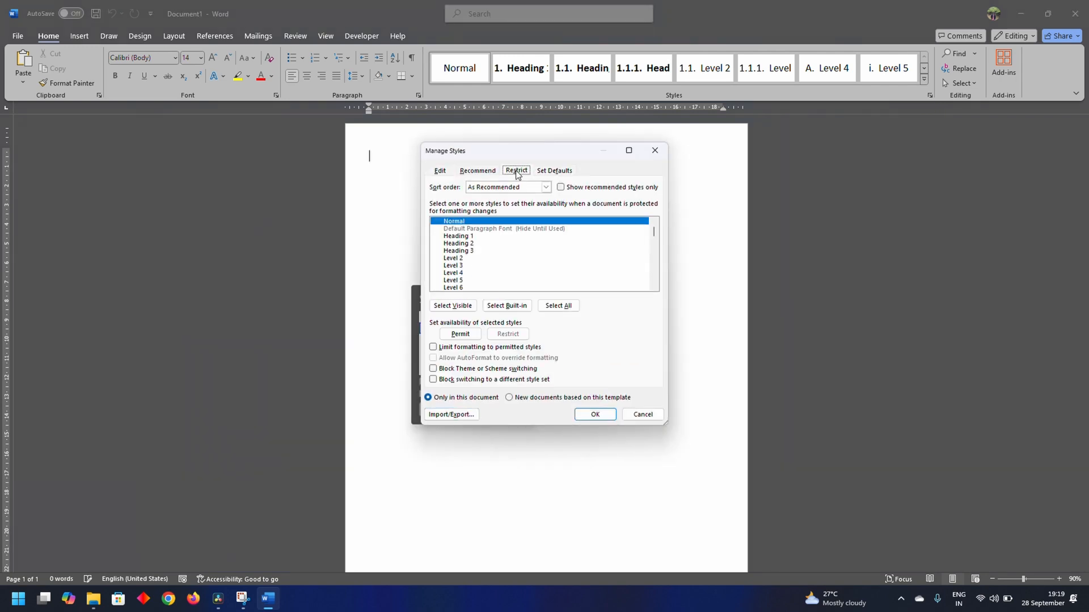
click(471, 368)
click(468, 380)
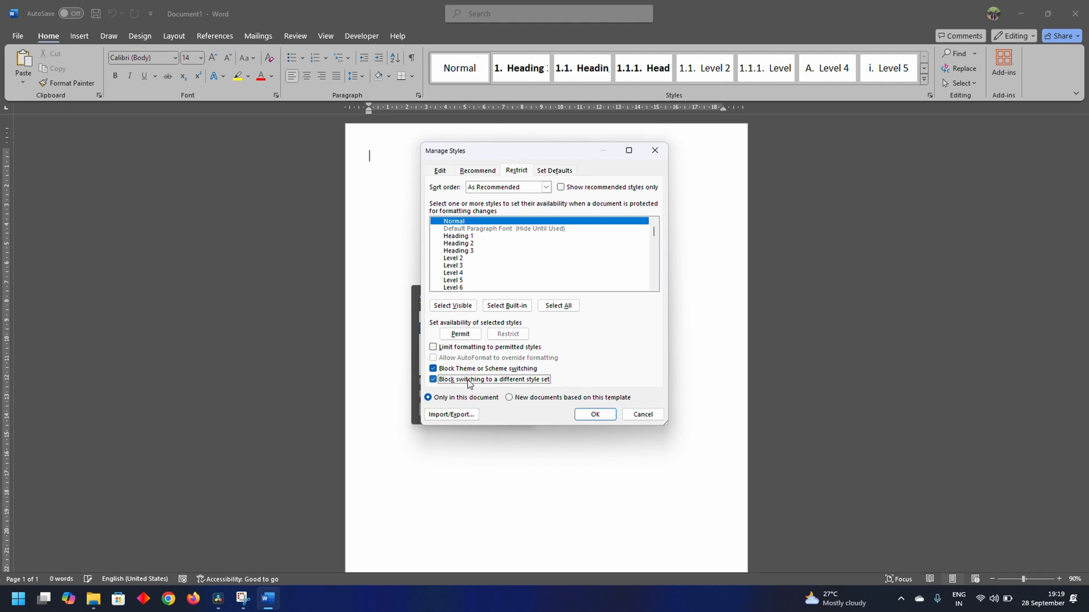
click(595, 413)
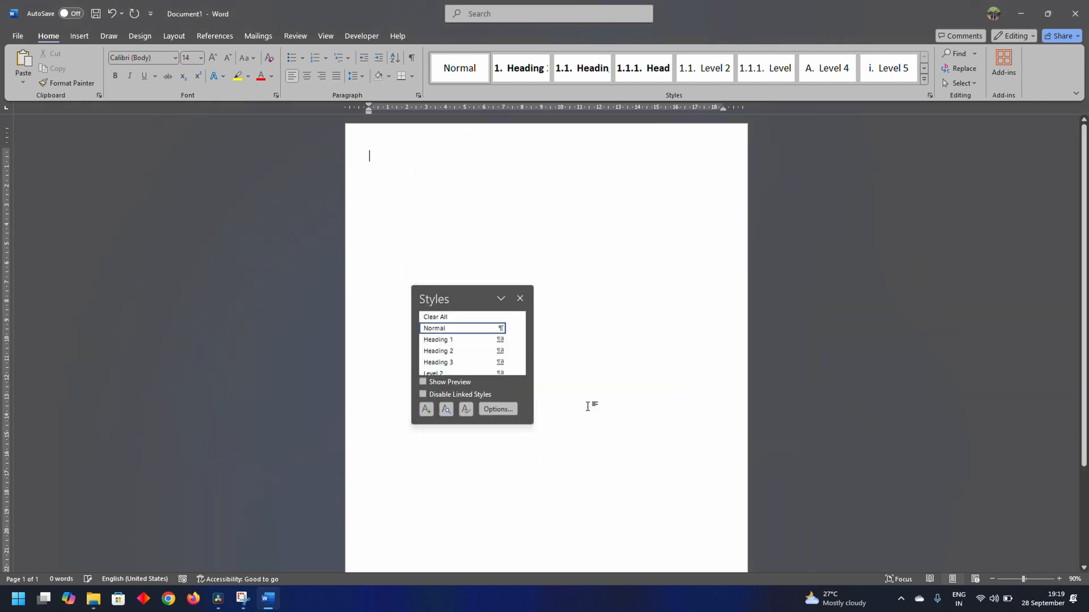
Close the Styles pane, test Heading 2 numbering on the first line, then undo it
click(518, 297)
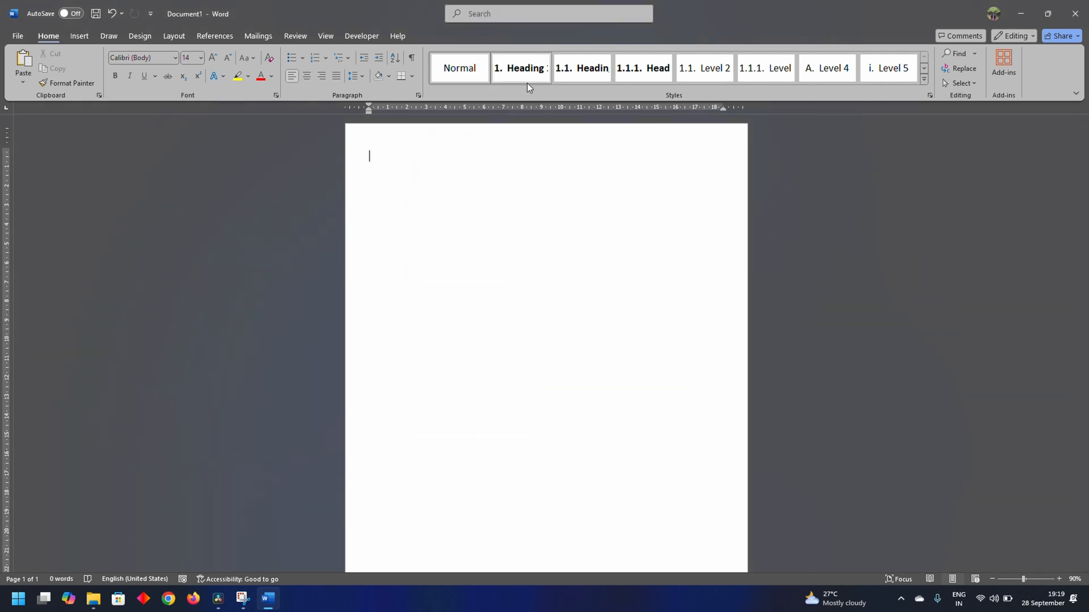
click(560, 70)
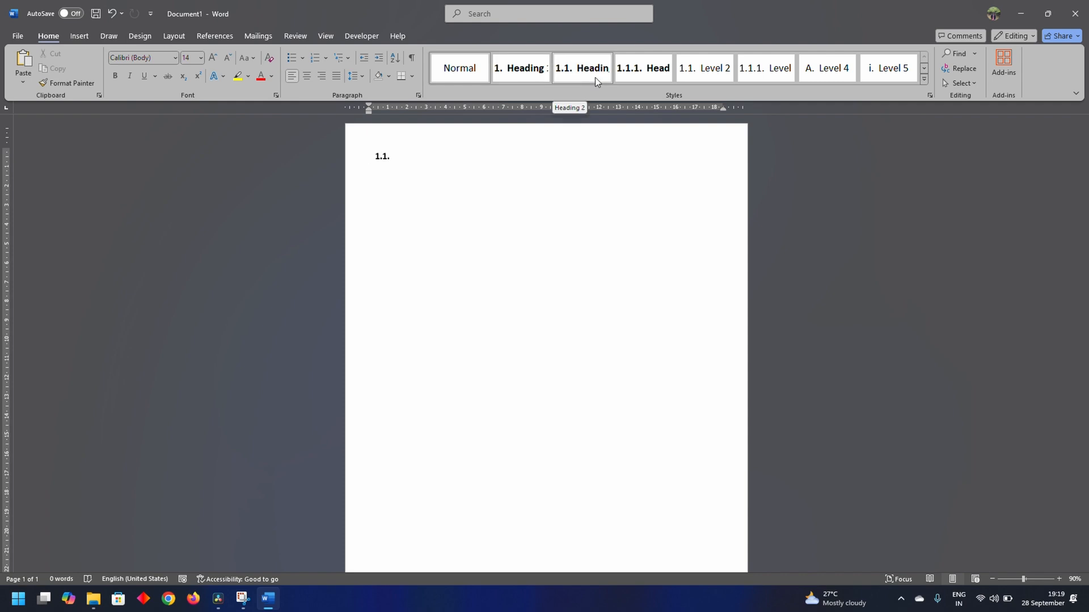
key(ctrl+z)
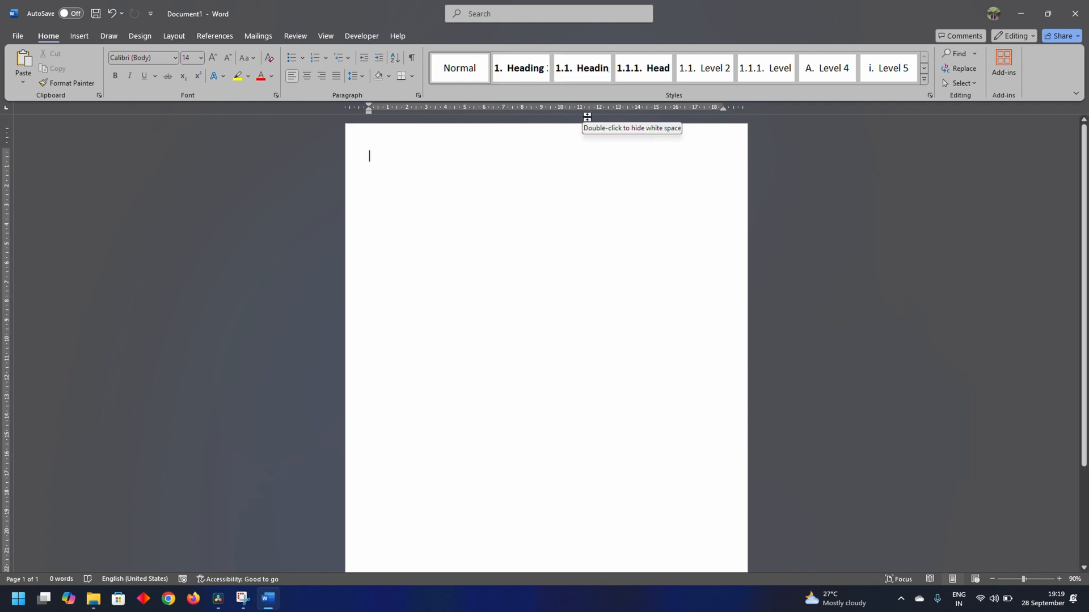